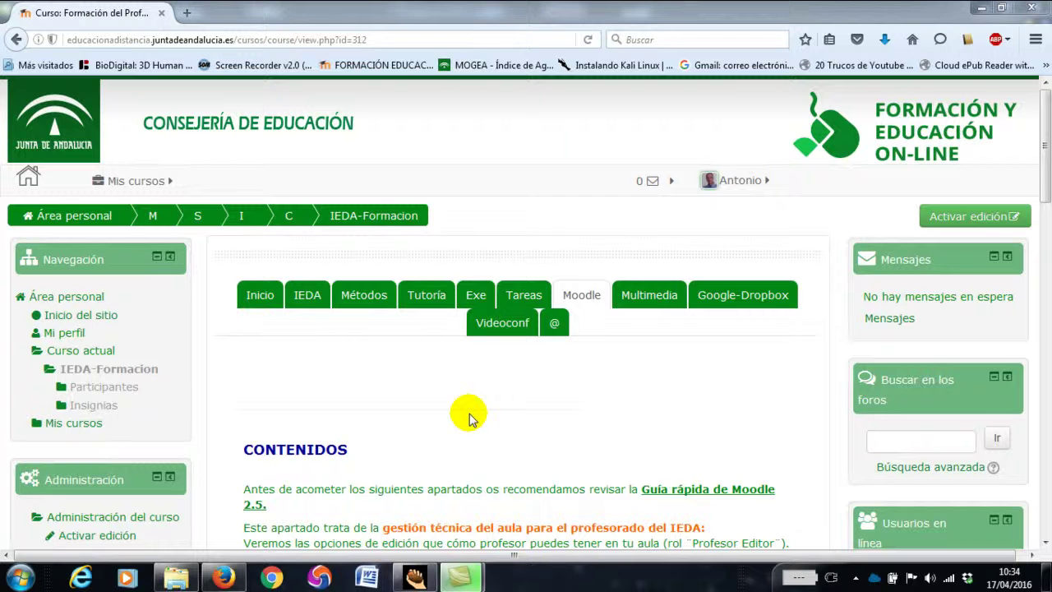
- Browse the 1_opcion_multiple and 7_emparejamiento folders in taller_tercer_trim to review the prepared question materials
{"action": "left_click", "coordinate": [176, 575]}
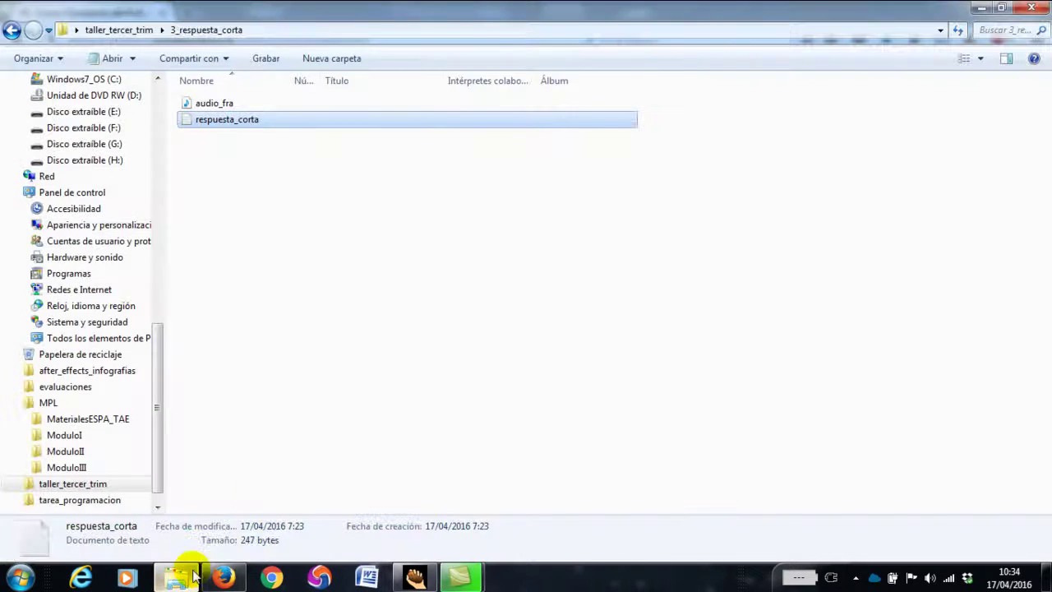
{"action": "key", "text": "BackSpace"}
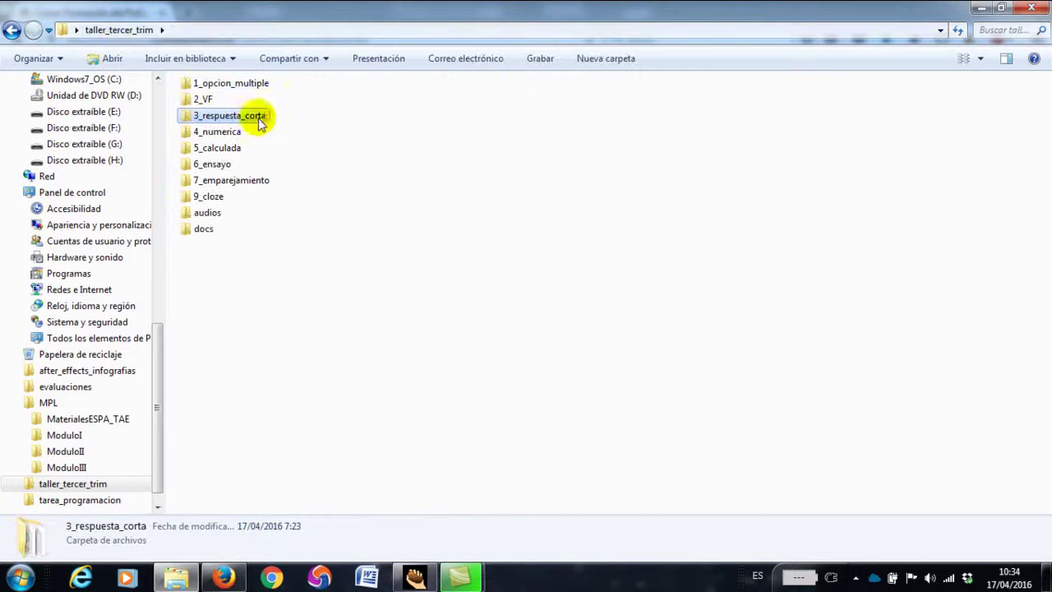
{"action": "double_click", "coordinate": [225, 83]}
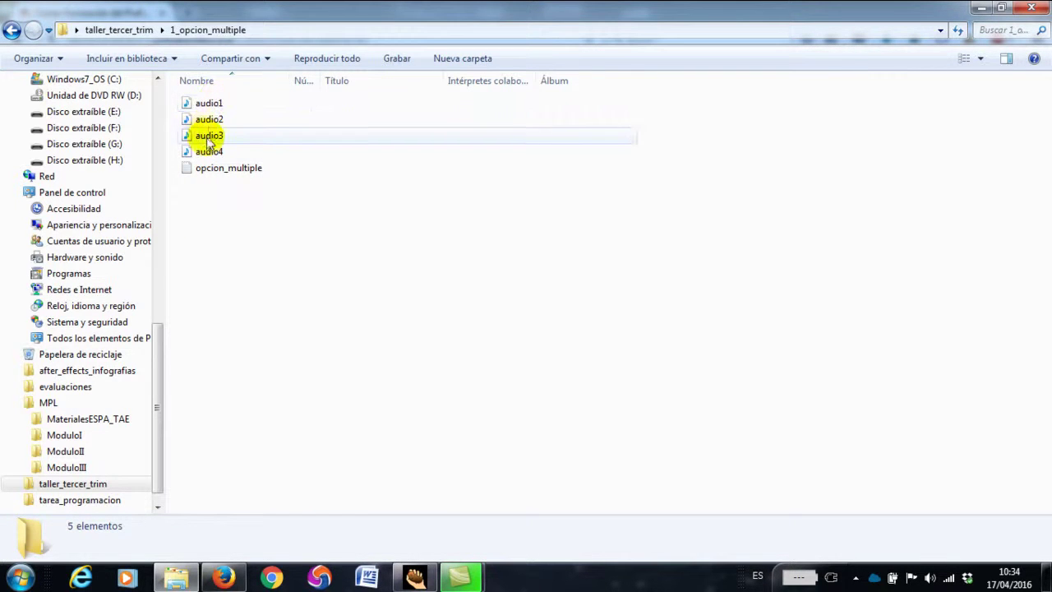
{"action": "left_click", "coordinate": [137, 34]}
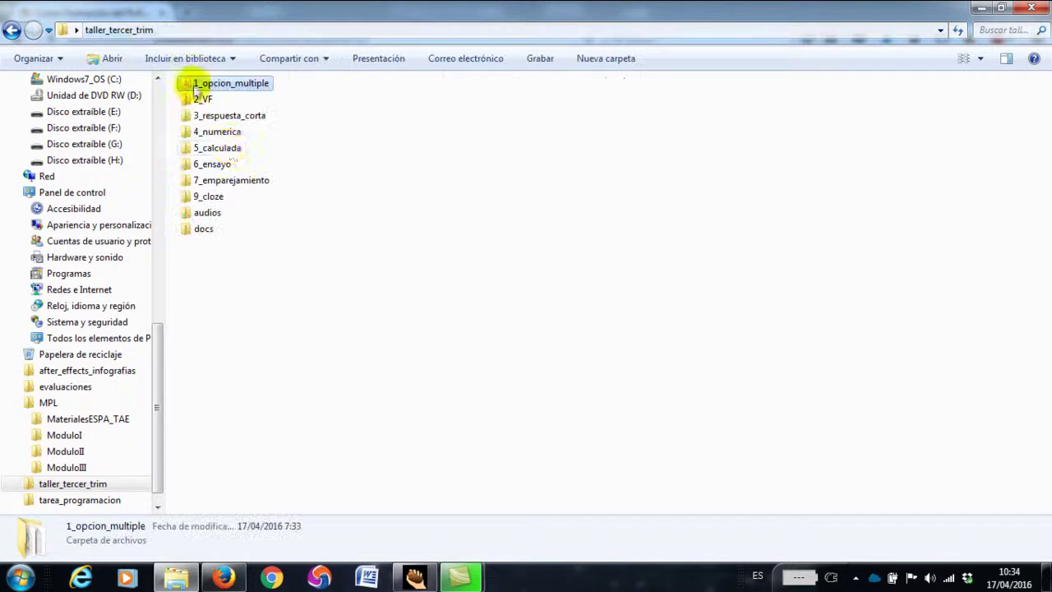
{"action": "left_click", "coordinate": [227, 181]}
{"action": "double_click", "coordinate": [230, 182]}
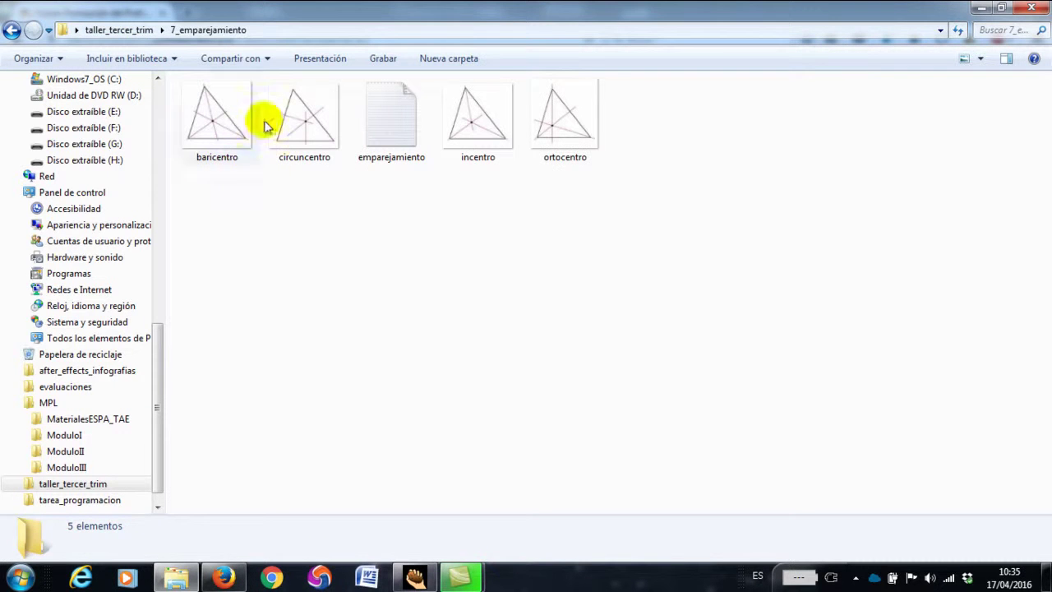
{"action": "left_click", "coordinate": [107, 36]}
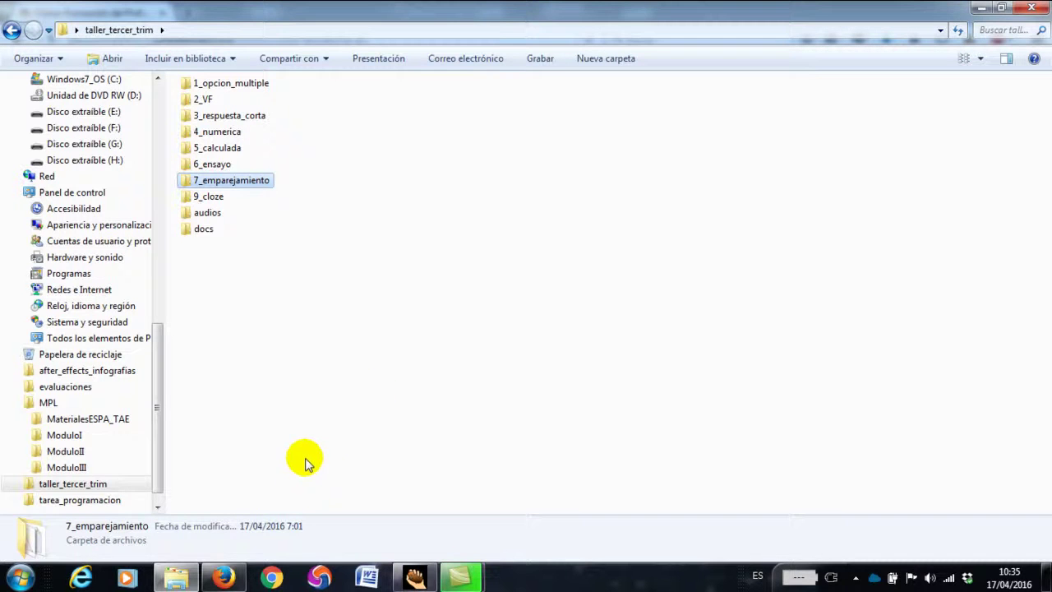
- Switch to Firefox and open the category editor of the IEDA-Formacion course's question bank
{"action": "mouse_move", "coordinate": [236, 580]}
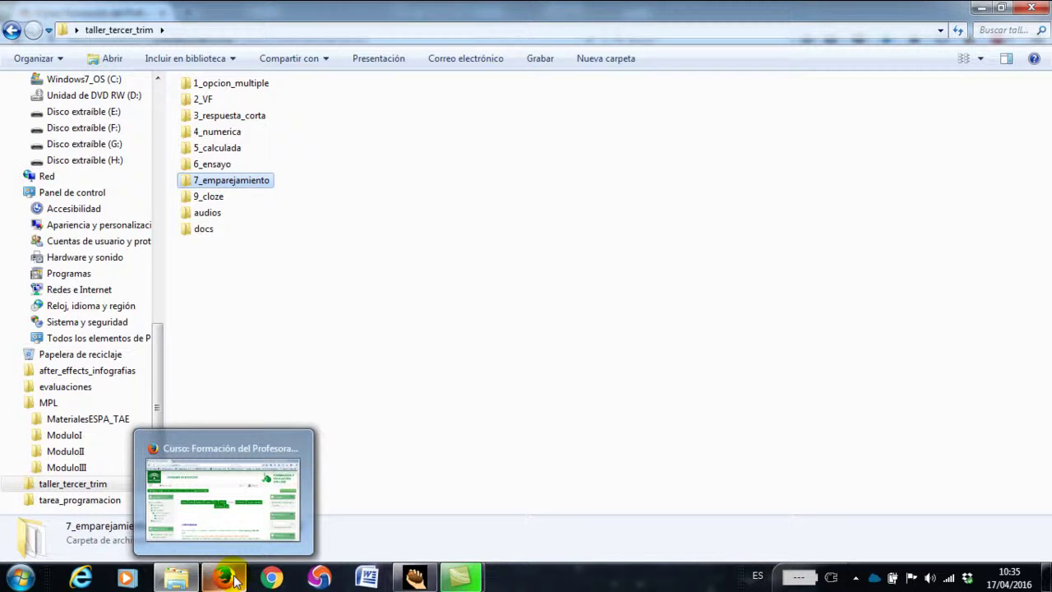
{"action": "left_click", "coordinate": [236, 581]}
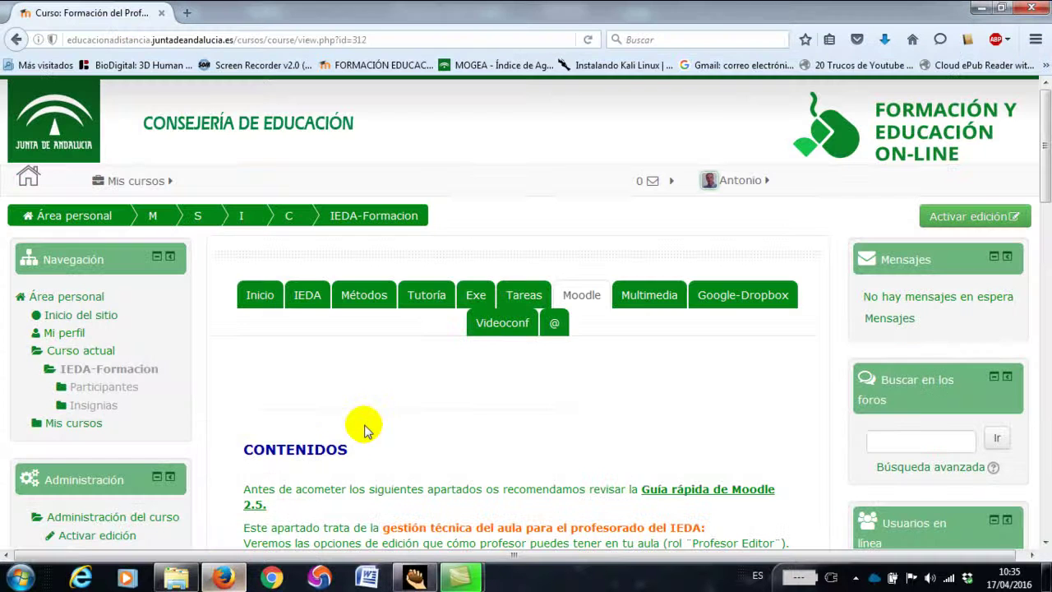
{"action": "scroll", "coordinate": [396, 366], "scroll_direction": "down", "scroll_amount": 1}
{"action": "scroll", "coordinate": [396, 366], "scroll_direction": "down", "scroll_amount": 5}
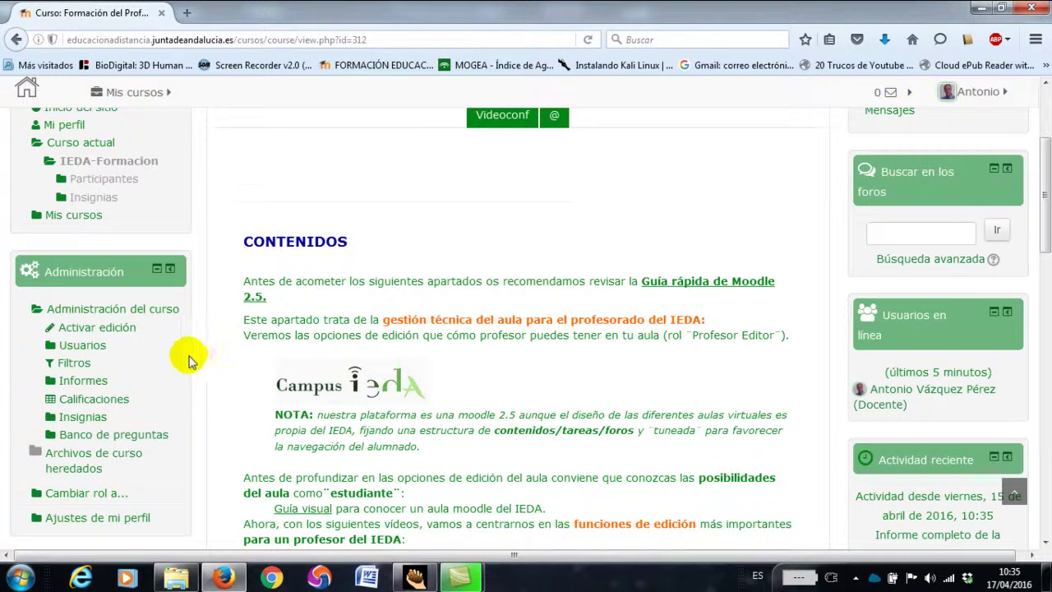
{"action": "left_click", "coordinate": [140, 442]}
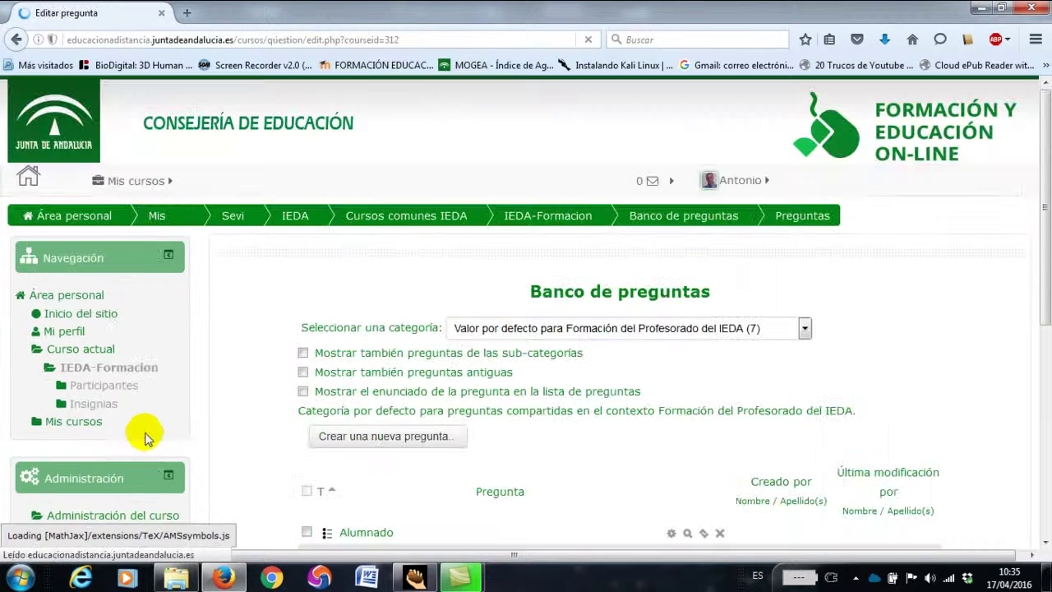
{"action": "scroll", "coordinate": [216, 369], "scroll_direction": "down", "scroll_amount": 5}
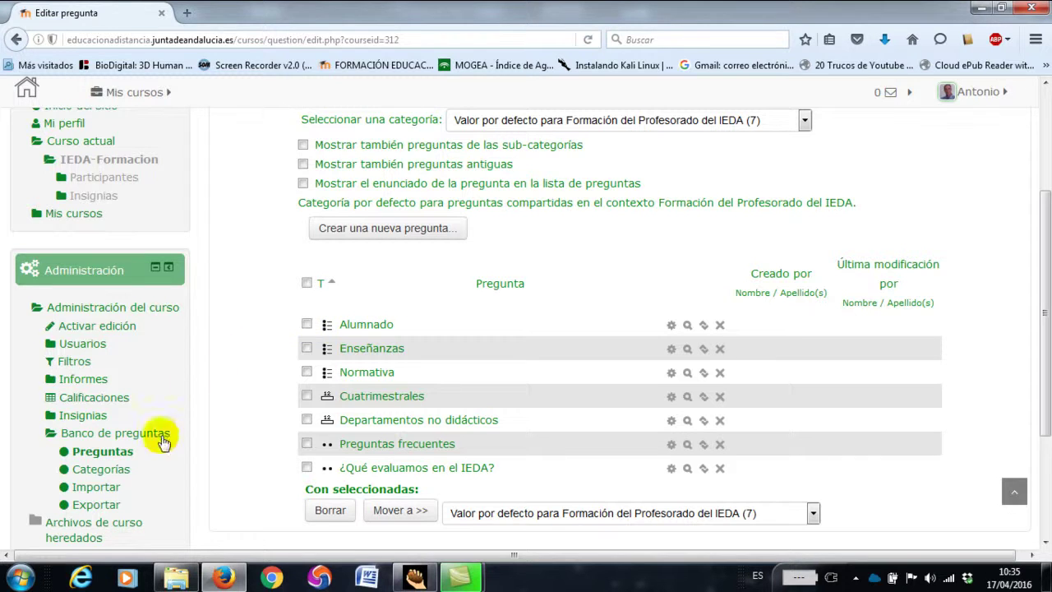
{"action": "left_click", "coordinate": [108, 470]}
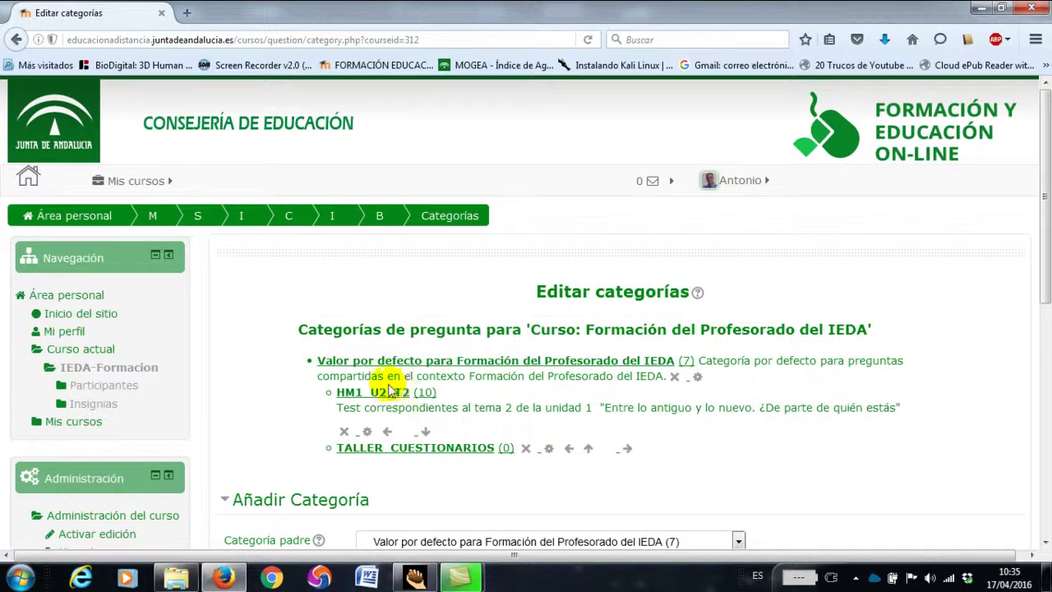
- Add a question category under the parent TALLER_CUESTIONARIOS, named with the teacher's surname followed by _1
{"action": "scroll", "coordinate": [378, 362], "scroll_direction": "down", "scroll_amount": 3}
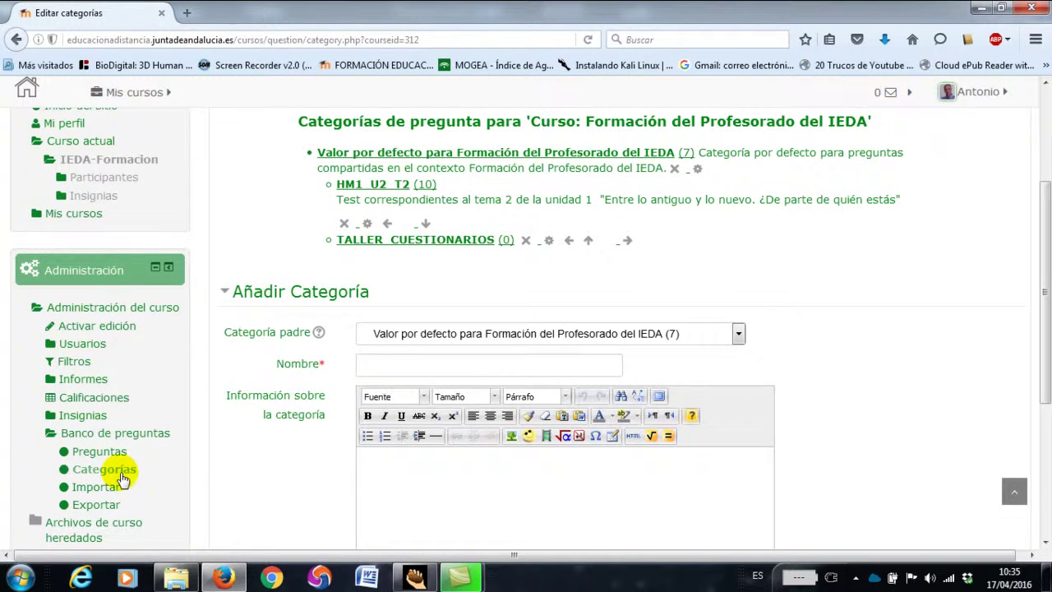
{"action": "scroll", "coordinate": [496, 313], "scroll_direction": "up", "scroll_amount": 2}
{"action": "scroll", "coordinate": [545, 236], "scroll_direction": "up", "scroll_amount": 1}
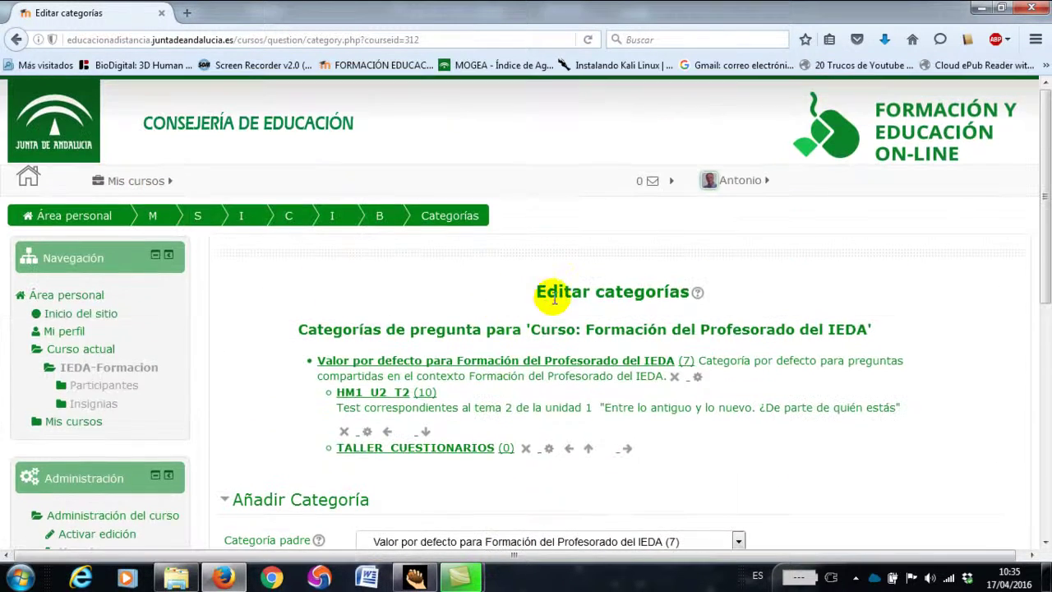
{"action": "scroll", "coordinate": [545, 305], "scroll_direction": "down", "scroll_amount": 3}
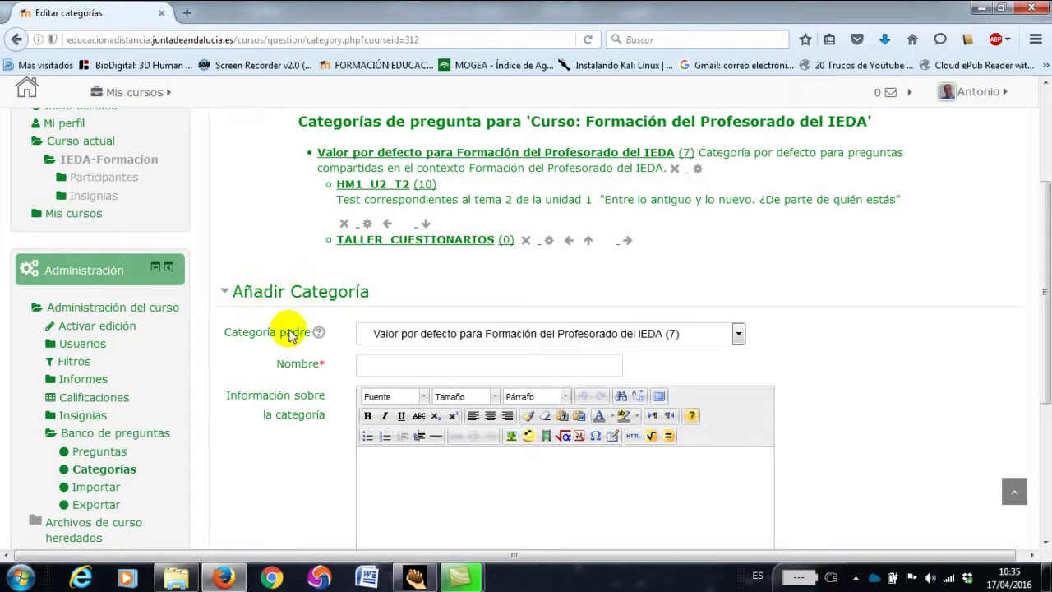
{"action": "left_click", "coordinate": [735, 335]}
{"action": "left_click", "coordinate": [542, 407]}
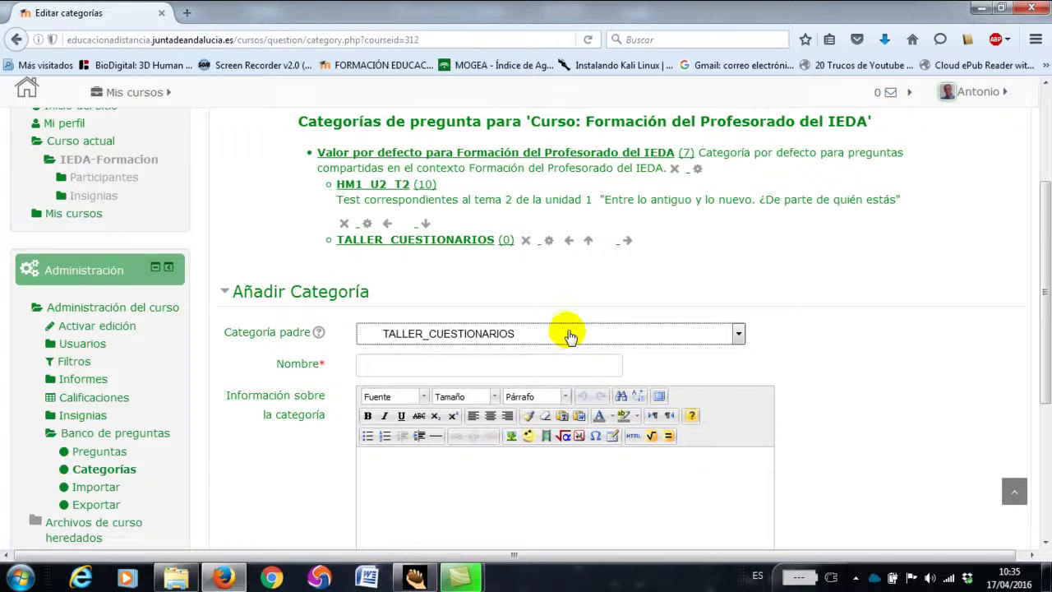
{"action": "left_click", "coordinate": [522, 365]}
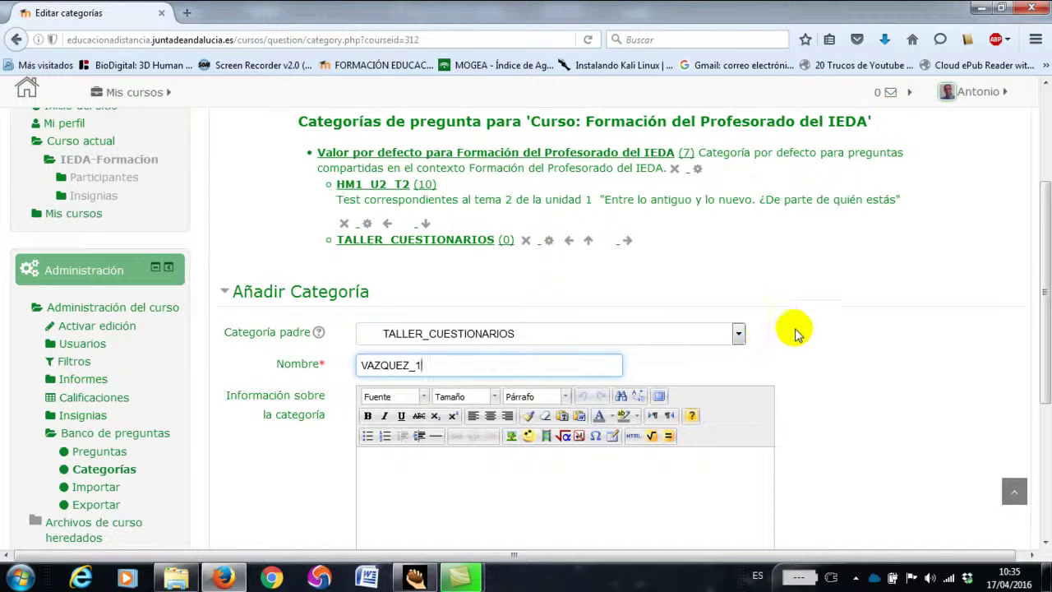
{"action": "scroll", "coordinate": [790, 317], "scroll_direction": "down", "scroll_amount": 4}
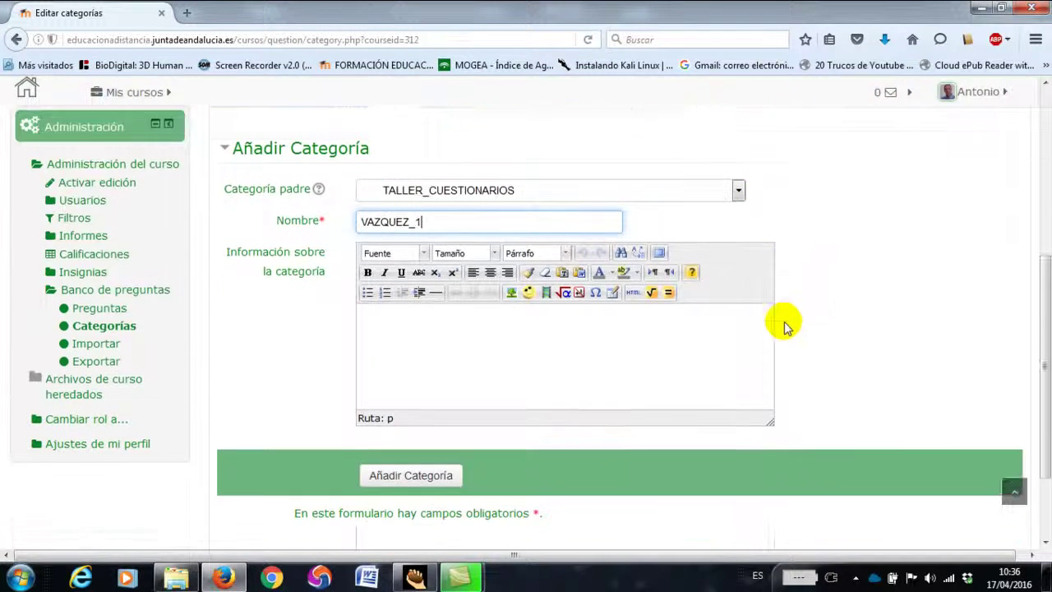
{"action": "left_click", "coordinate": [433, 449]}
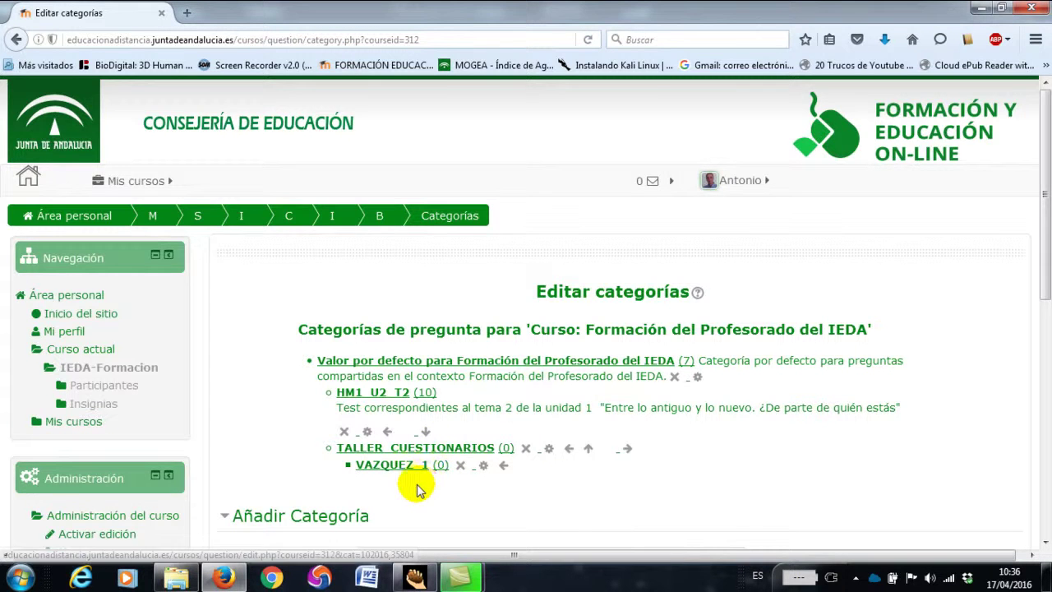
- Go back to the question bank's question list and select the new subcategory of TALLER_CUESTIONARIOS
{"action": "scroll", "coordinate": [444, 460], "scroll_direction": "down", "scroll_amount": 2}
{"action": "scroll", "coordinate": [510, 393], "scroll_direction": "down", "scroll_amount": 3}
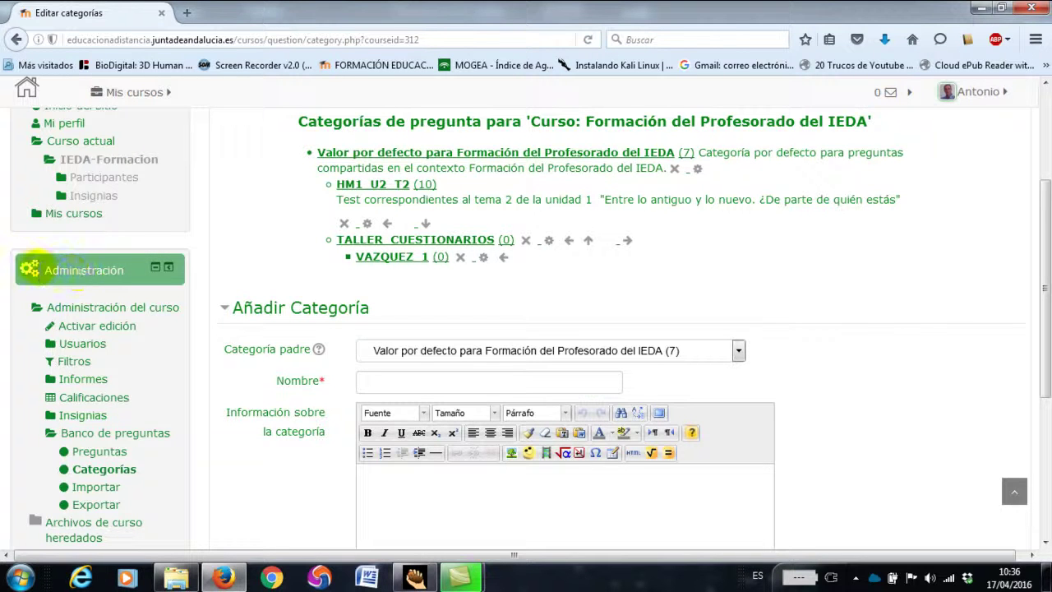
{"action": "left_click", "coordinate": [107, 432]}
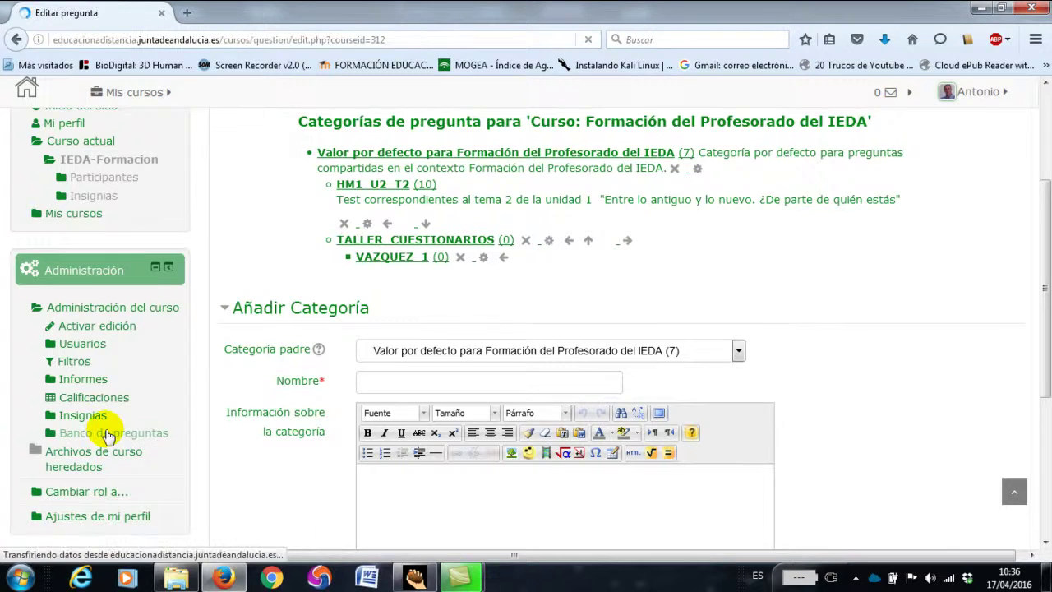
{"action": "scroll", "coordinate": [188, 421], "scroll_direction": "down", "scroll_amount": 2}
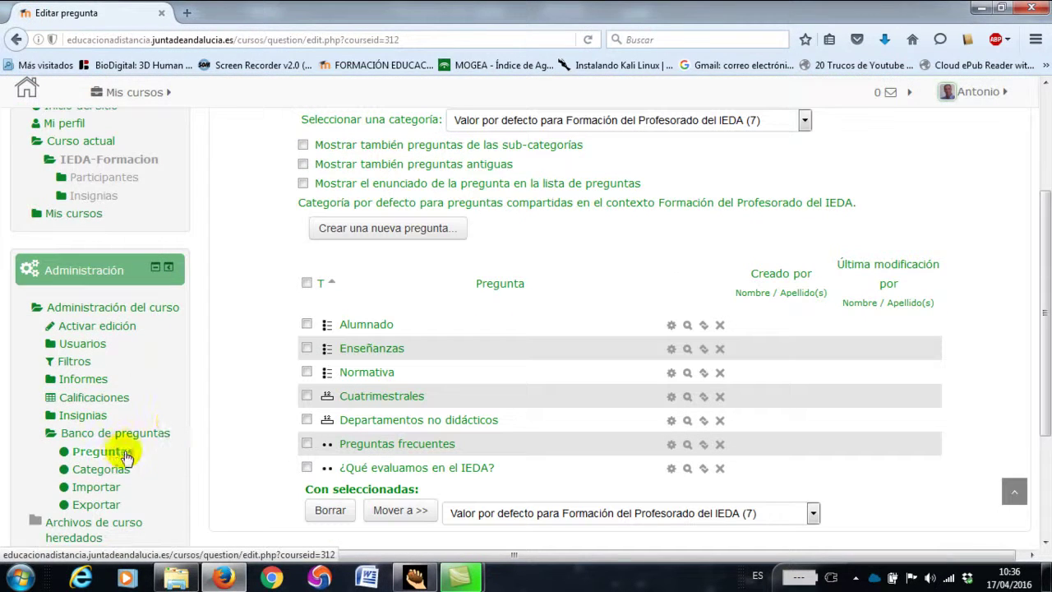
{"action": "left_click", "coordinate": [121, 453]}
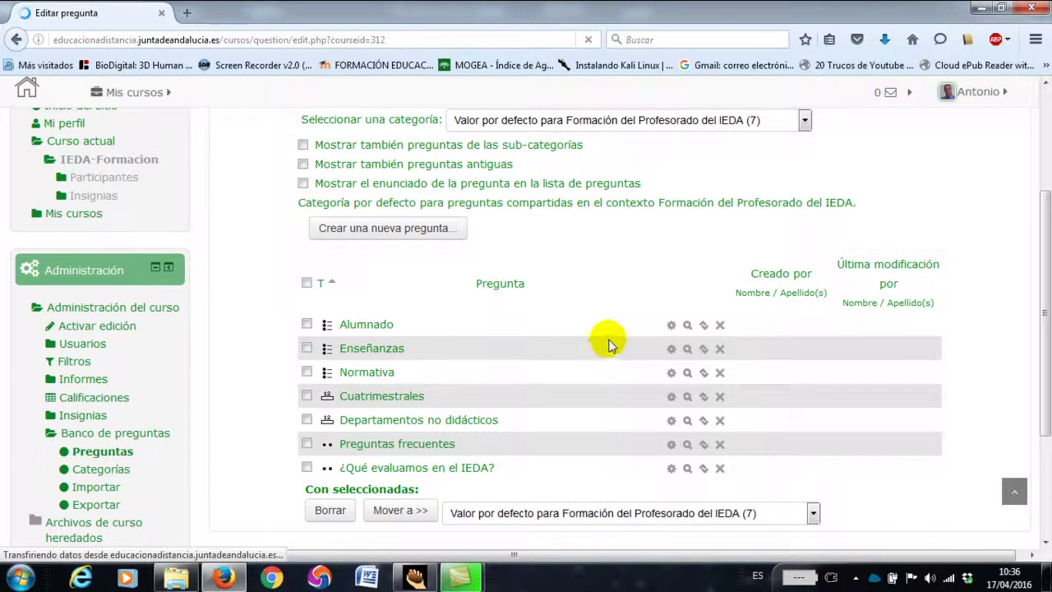
{"action": "left_click", "coordinate": [805, 329]}
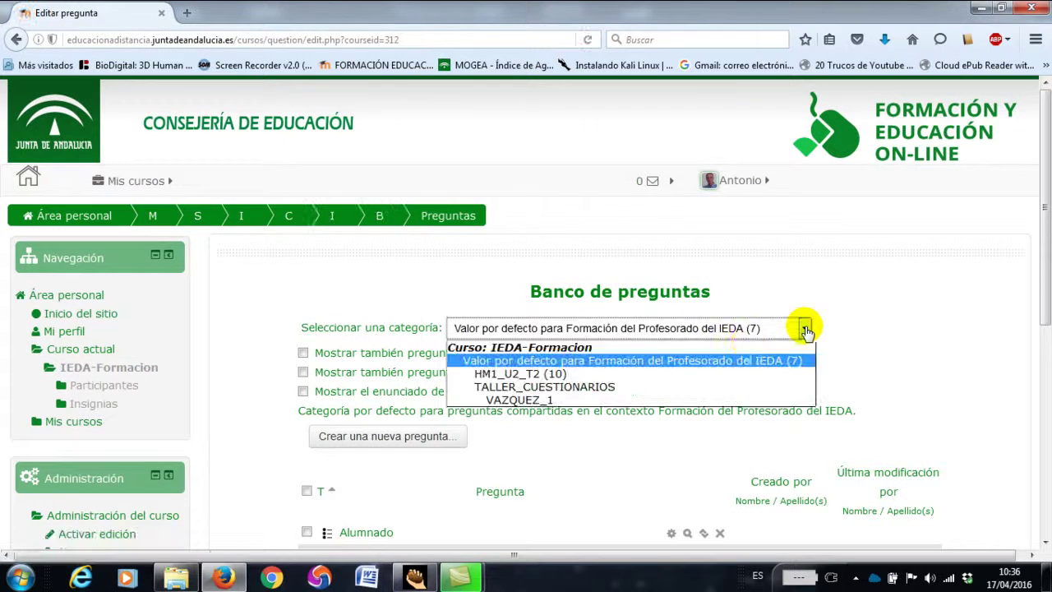
{"action": "left_click", "coordinate": [523, 400]}
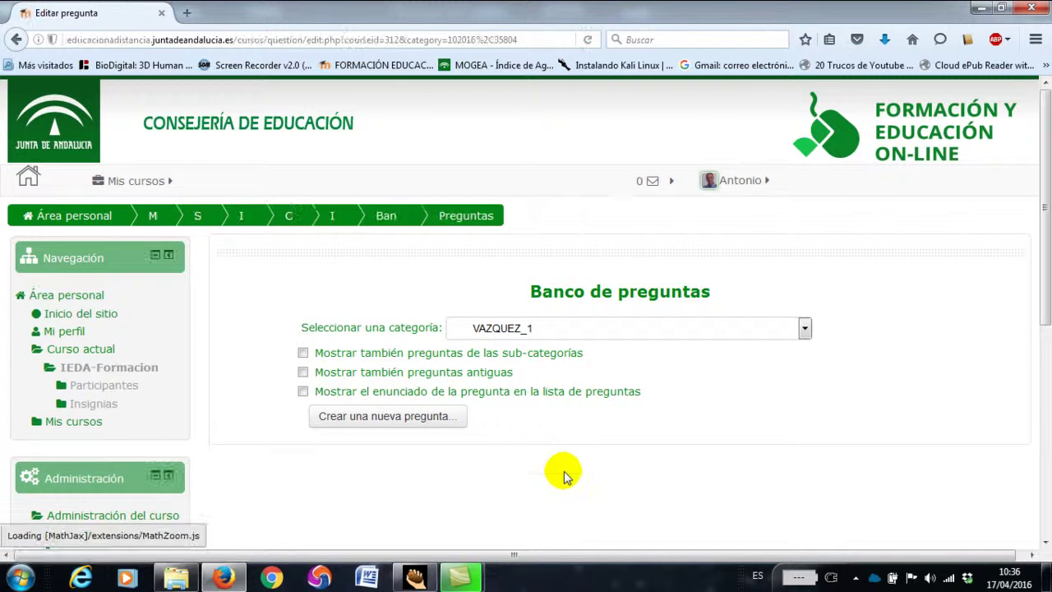
- Create a new question of type Opción múltiple in the selected category
{"action": "scroll", "coordinate": [505, 375], "scroll_direction": "down", "scroll_amount": 5}
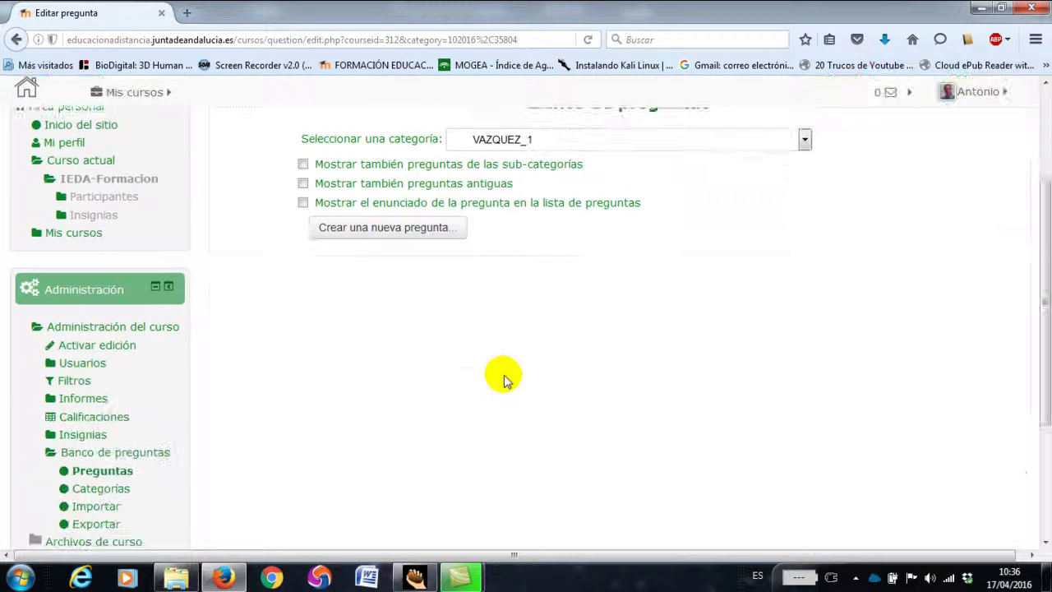
{"action": "left_click", "coordinate": [421, 212]}
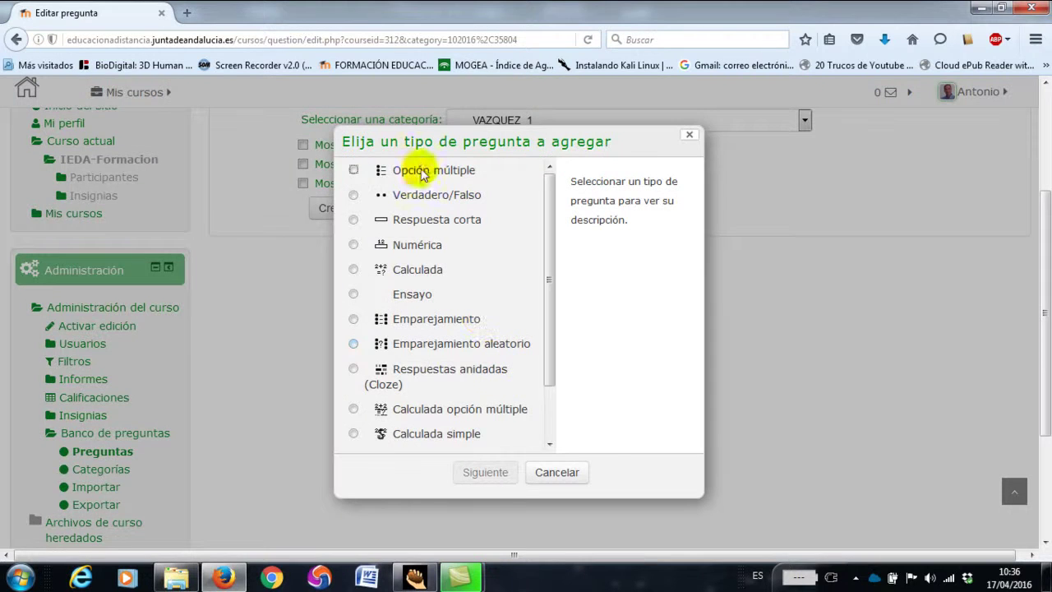
{"action": "left_click", "coordinate": [354, 171]}
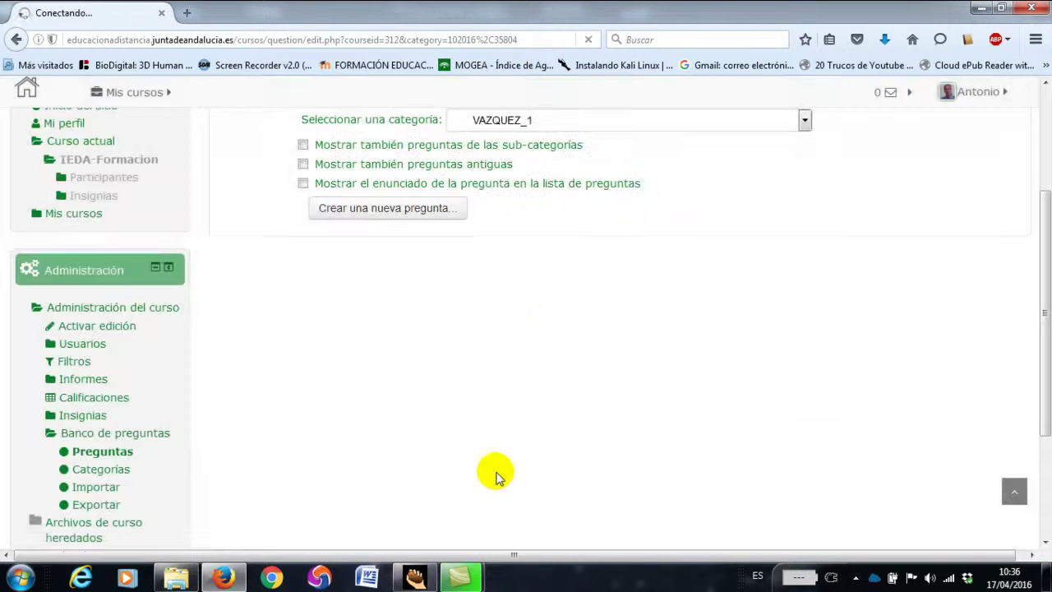
{"action": "left_click", "coordinate": [493, 472]}
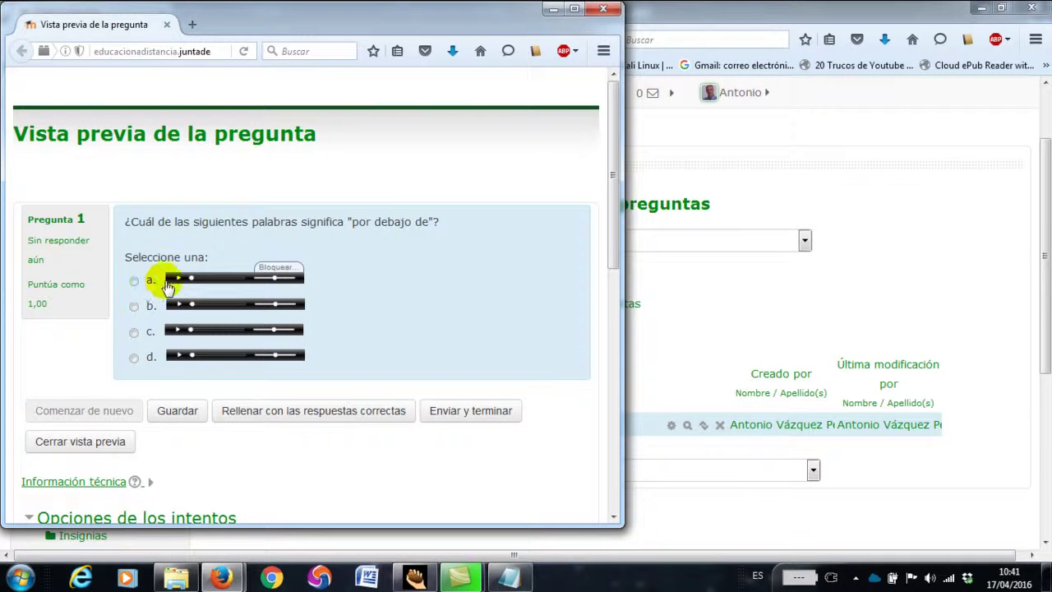
- Play the audio answers a, b, c and d in the preview of the "por debajo de" question
{"action": "left_click", "coordinate": [179, 280]}
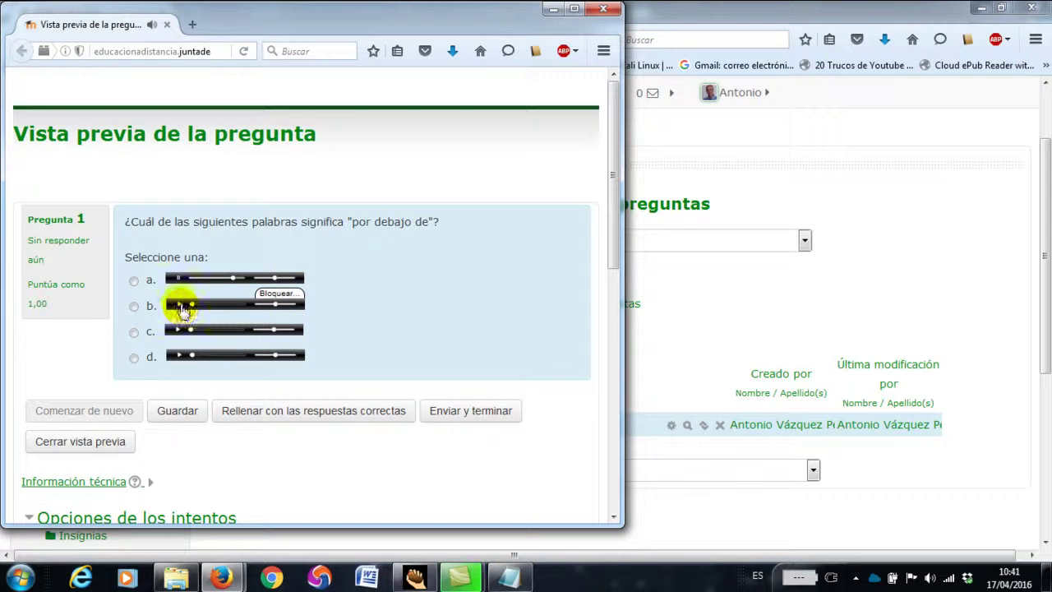
{"action": "left_click", "coordinate": [180, 305]}
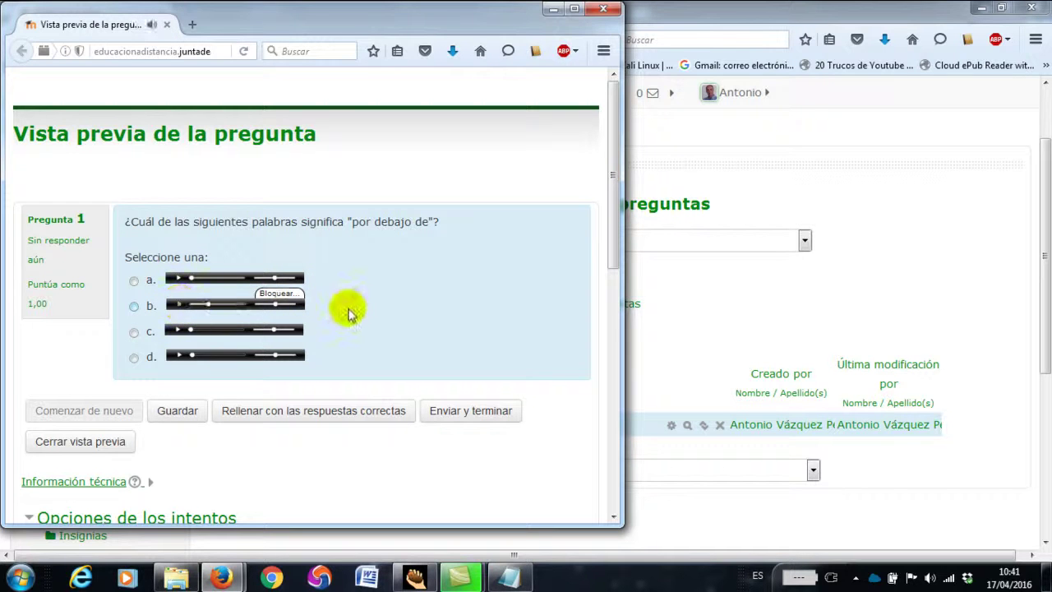
{"action": "left_click", "coordinate": [180, 331]}
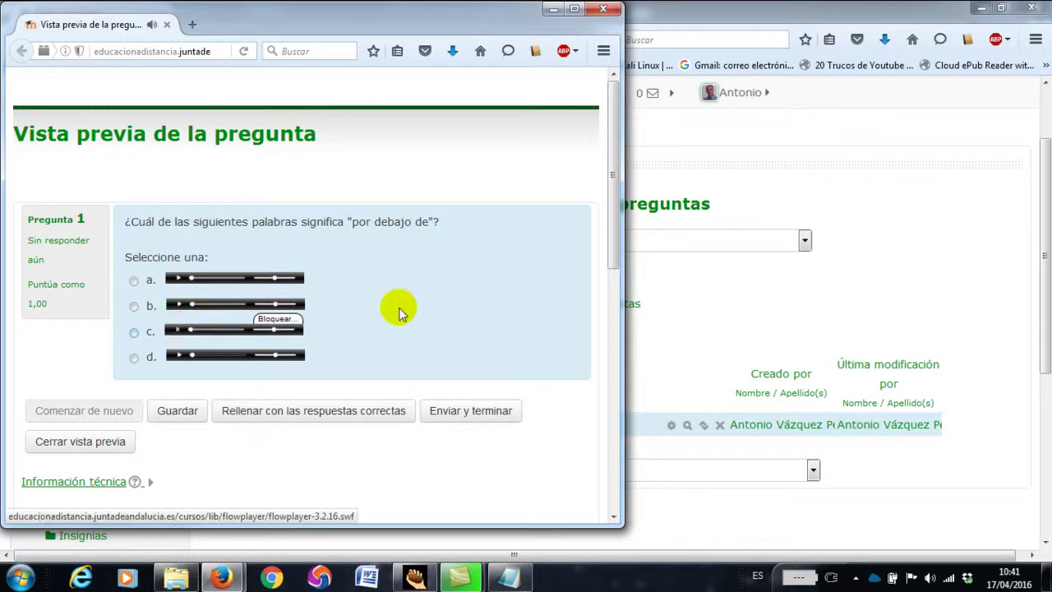
{"action": "left_click", "coordinate": [180, 356]}
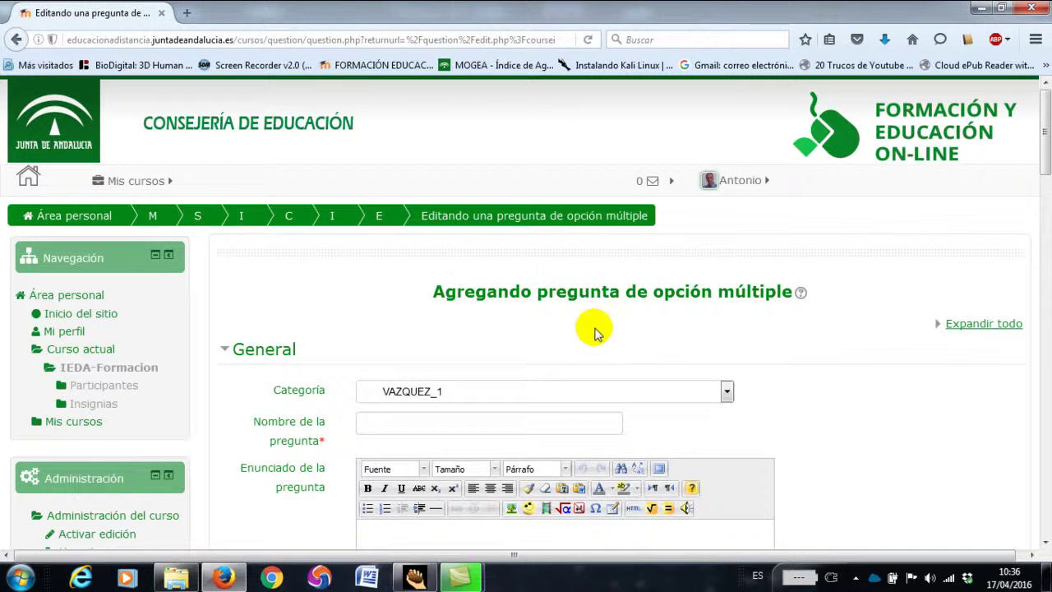
- Name the question 1 and enter the question text ¿Cuál de las siguientes palabras significa "por debajo de"?
{"action": "scroll", "coordinate": [595, 332], "scroll_direction": "down", "scroll_amount": 2}
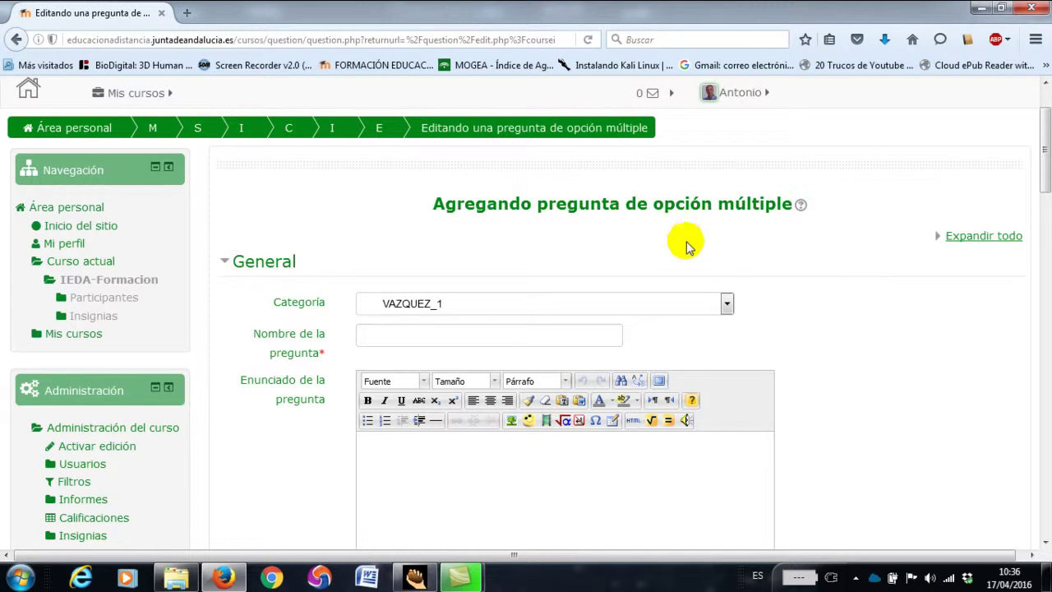
{"action": "left_click", "coordinate": [440, 337]}
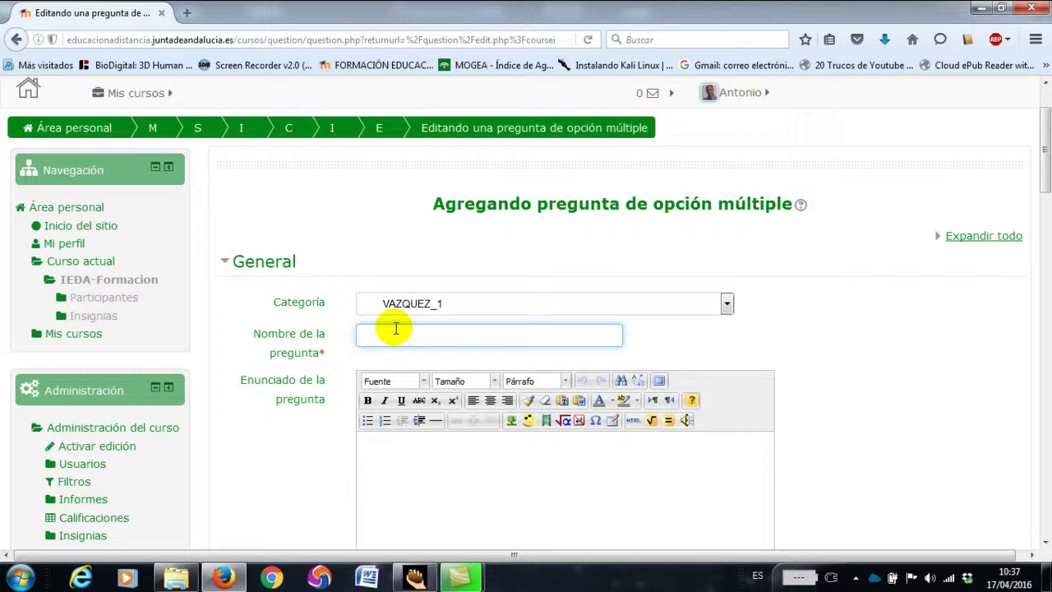
{"action": "left_click", "coordinate": [443, 449]}
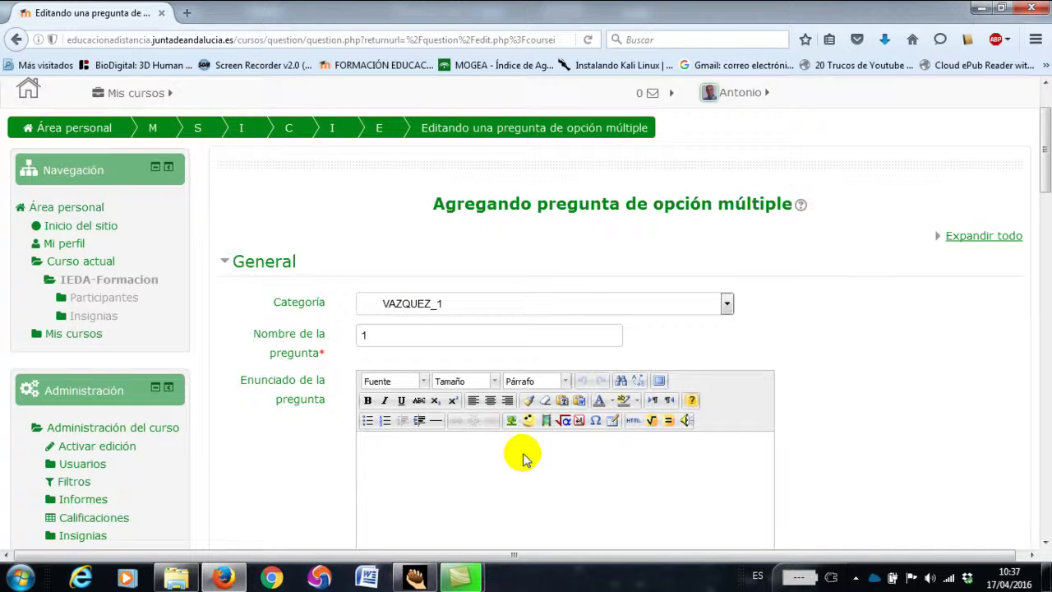
{"action": "type", "text": "¿Cuál de las siguientes palabras significa \"por debajo de\"?"}
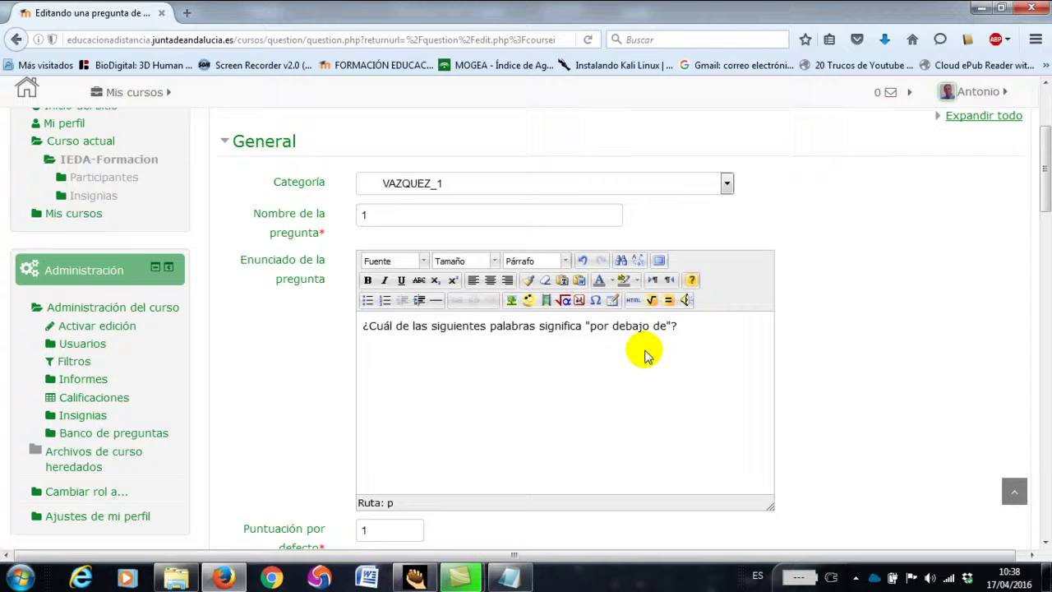
- Show the editing tools for Elección 1 and open the Moodle media insertion dialog for that answer
{"action": "scroll", "coordinate": [645, 352], "scroll_direction": "down", "scroll_amount": 2}
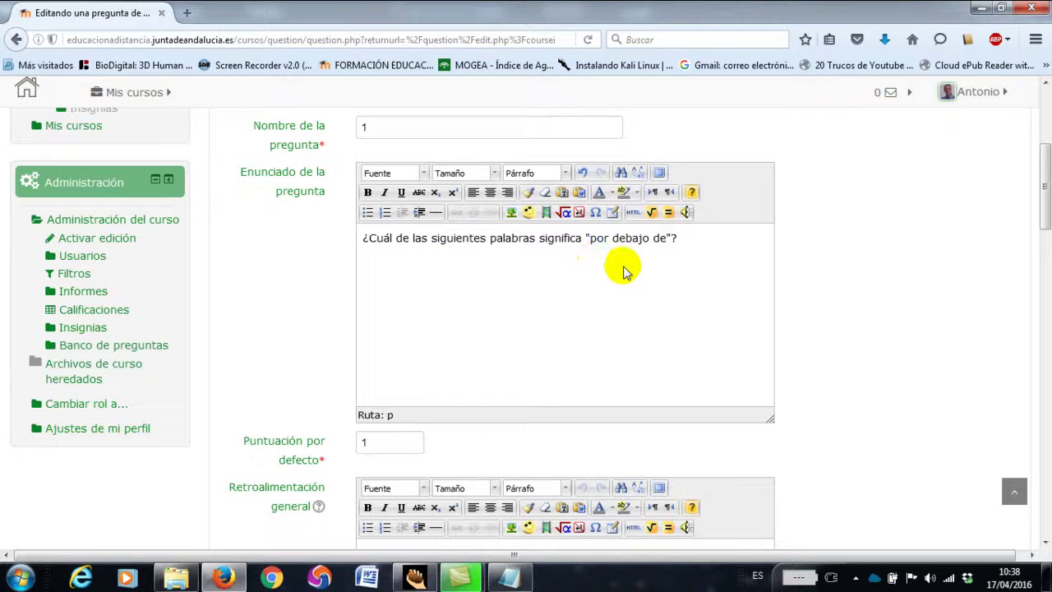
{"action": "scroll", "coordinate": [633, 271], "scroll_direction": "down", "scroll_amount": 2}
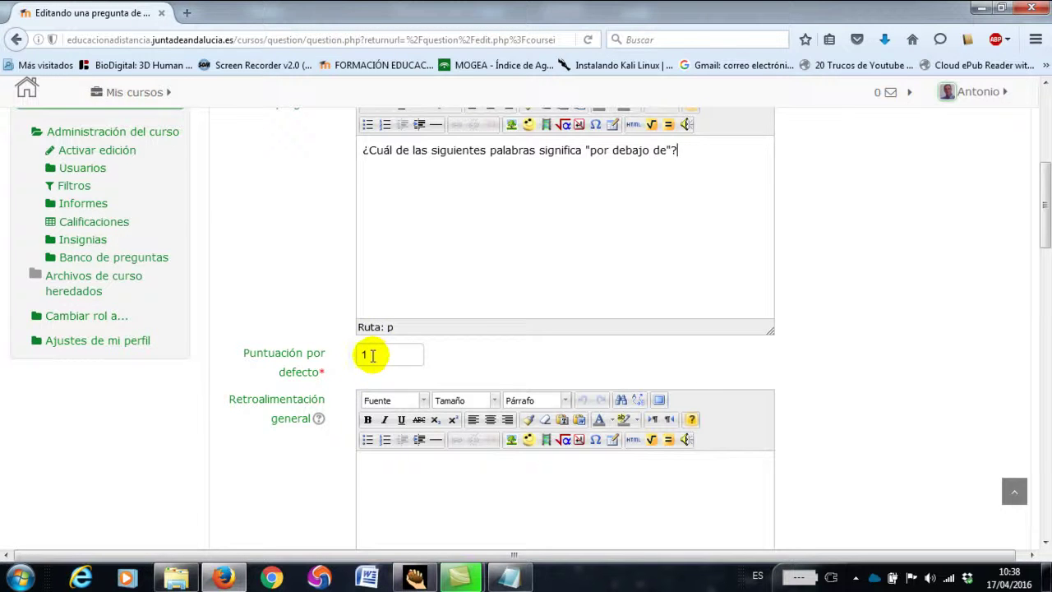
{"action": "scroll", "coordinate": [529, 333], "scroll_direction": "down", "scroll_amount": 2}
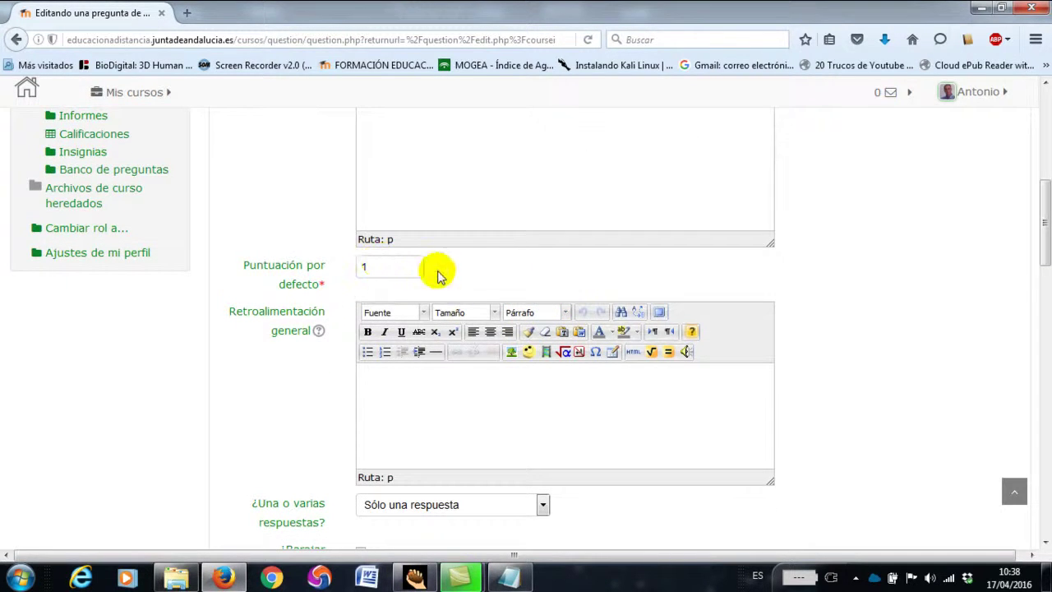
{"action": "scroll", "coordinate": [488, 313], "scroll_direction": "down", "scroll_amount": 3}
{"action": "scroll", "coordinate": [488, 319], "scroll_direction": "down", "scroll_amount": 1}
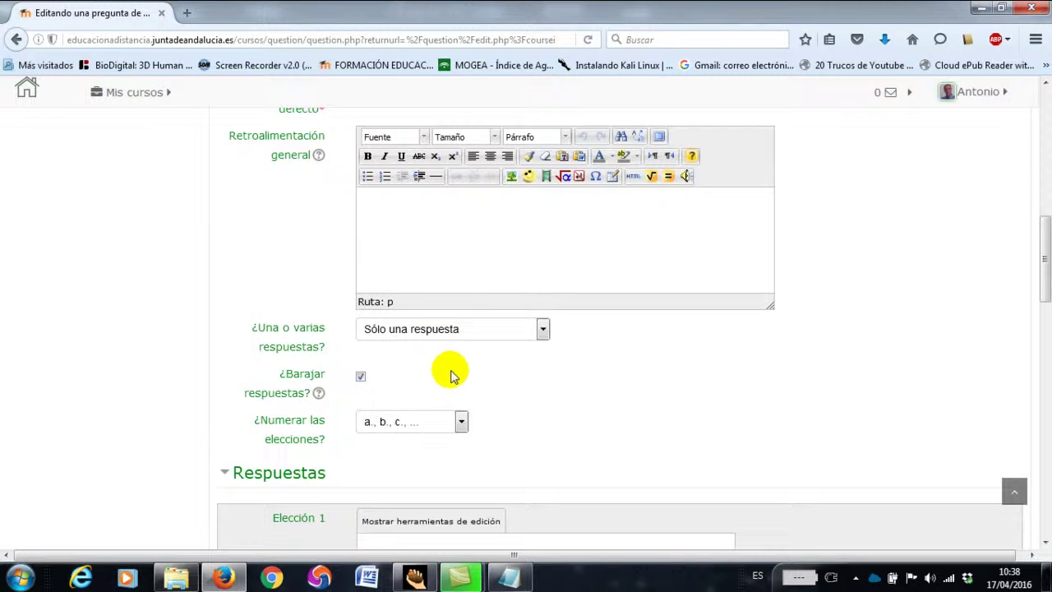
{"action": "scroll", "coordinate": [493, 375], "scroll_direction": "down", "scroll_amount": 4}
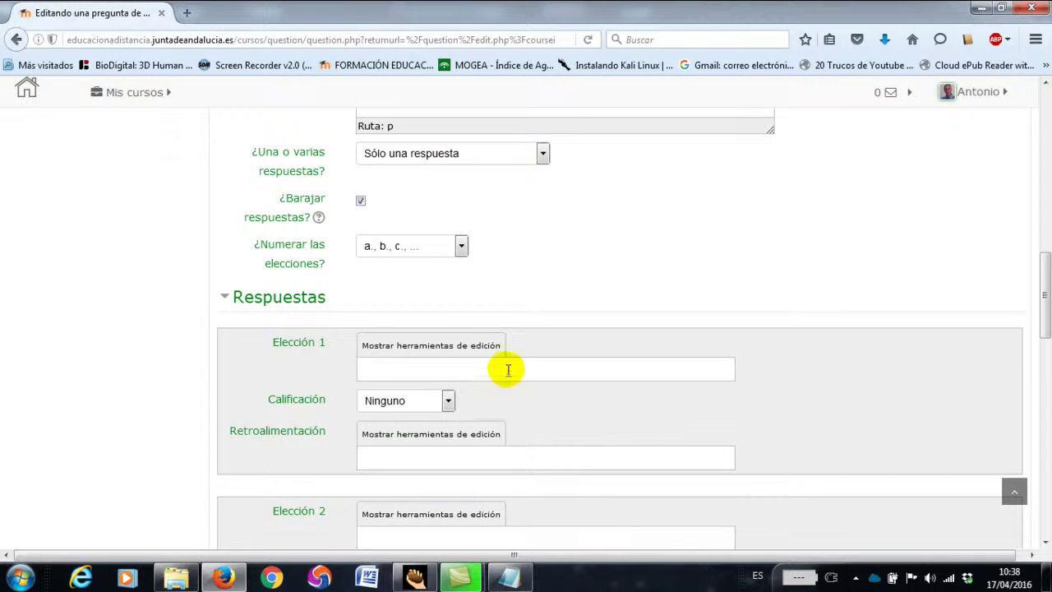
{"action": "left_click", "coordinate": [455, 350]}
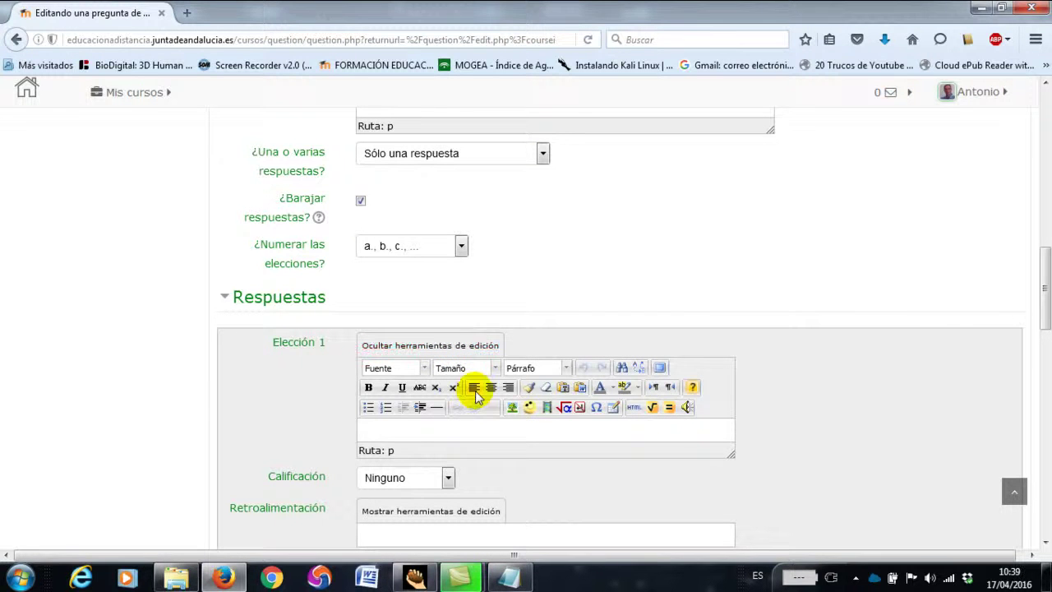
{"action": "left_click", "coordinate": [548, 409]}
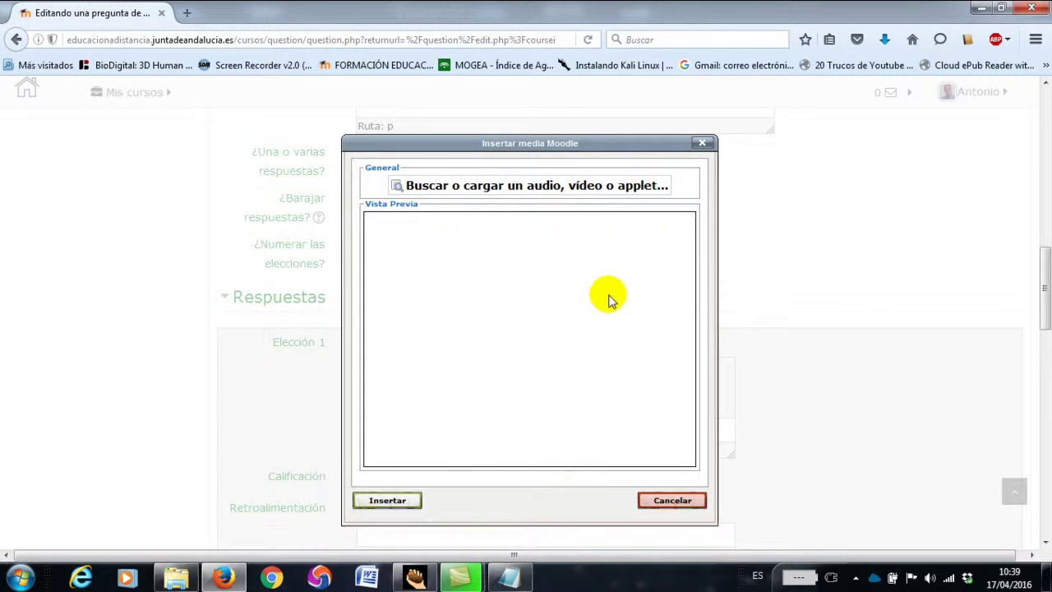
- Upload audio1 from the folder taller_tercer_trim/1_opcion_multiple and insert it as the answer for Elección 1
{"action": "left_click", "coordinate": [579, 186]}
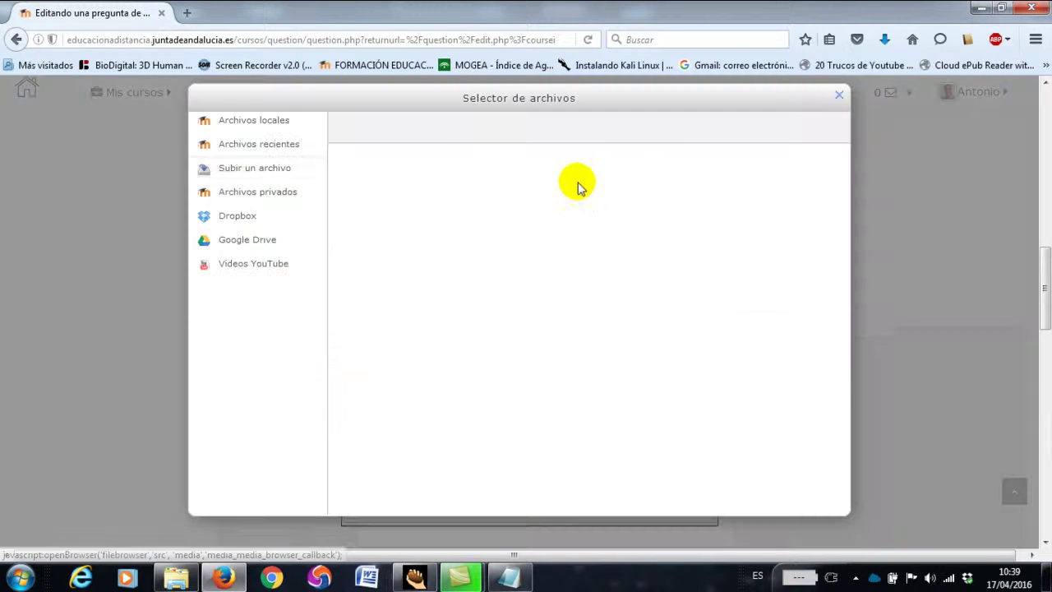
{"action": "left_click", "coordinate": [549, 256]}
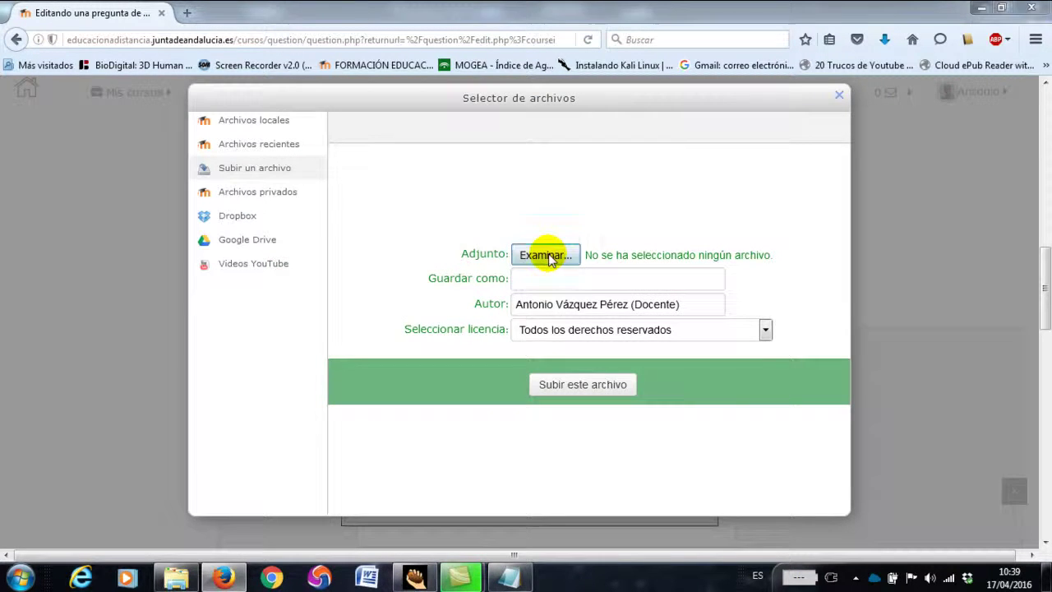
{"action": "left_click", "coordinate": [372, 230]}
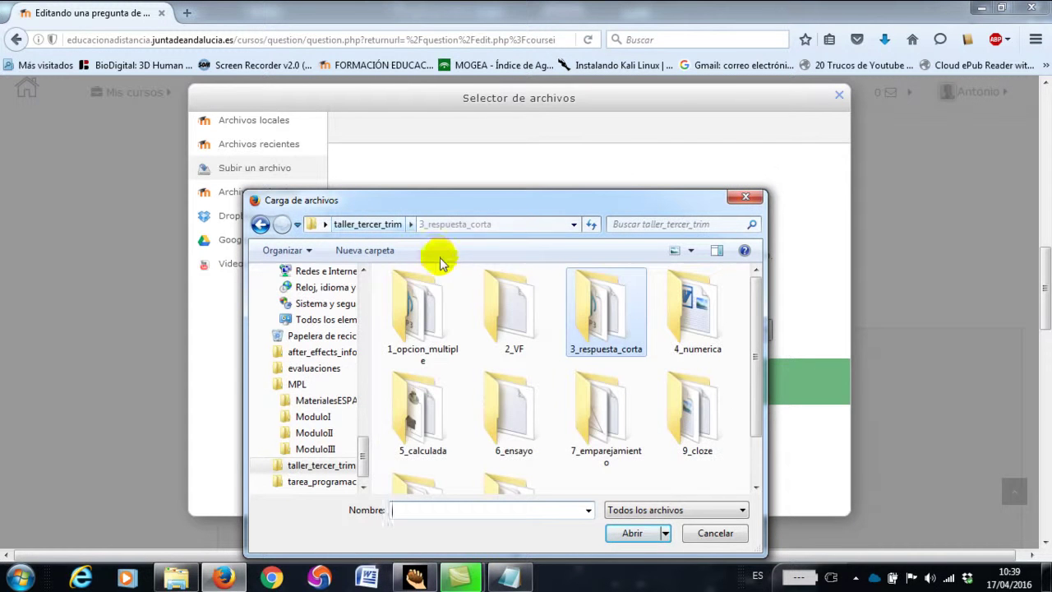
{"action": "double_click", "coordinate": [423, 296]}
{"action": "double_click", "coordinate": [417, 296]}
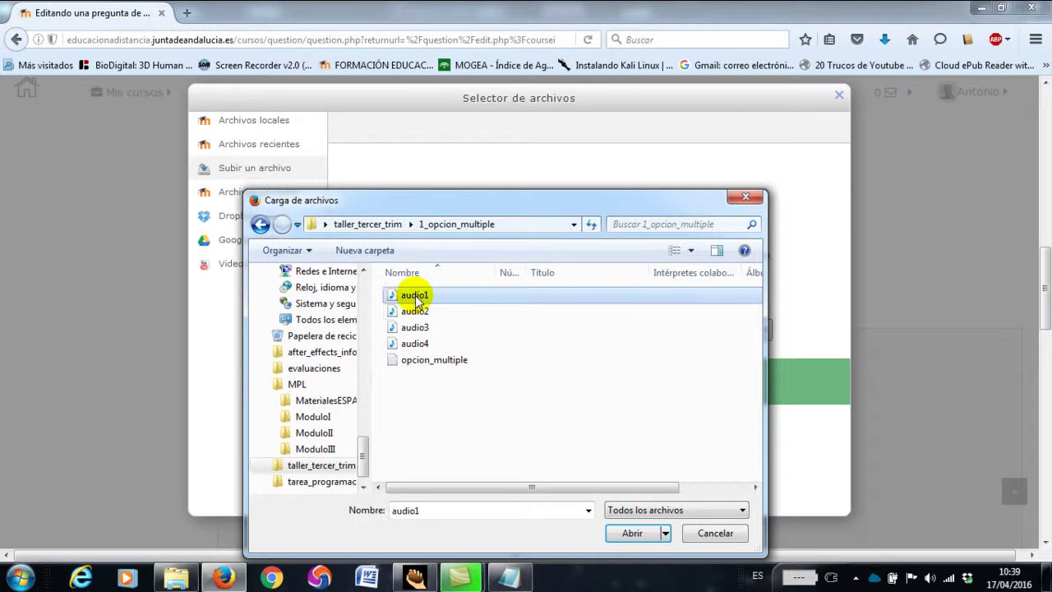
{"action": "left_click", "coordinate": [577, 387]}
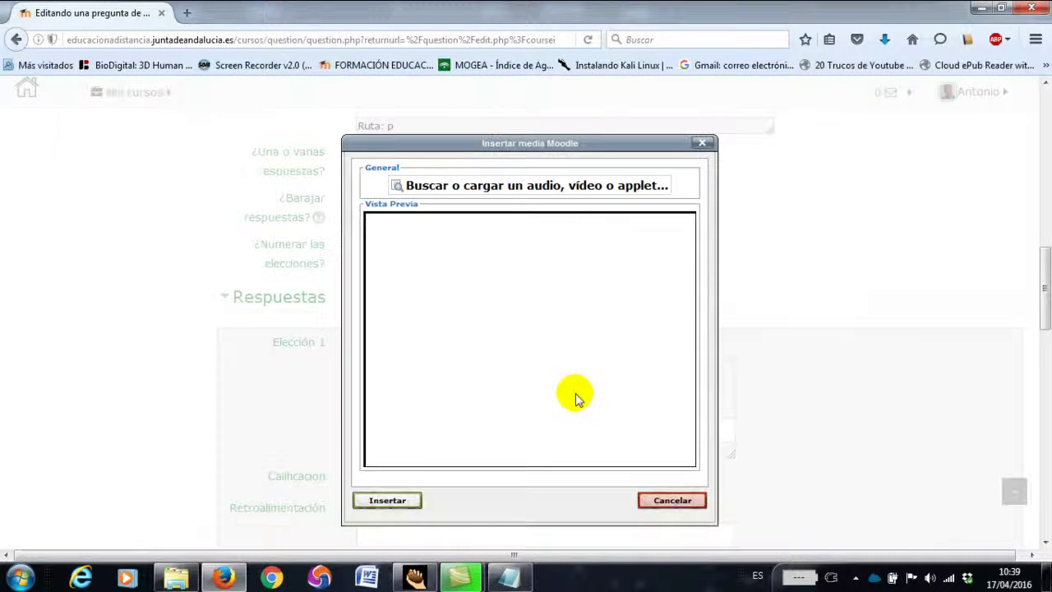
{"action": "left_click", "coordinate": [390, 501]}
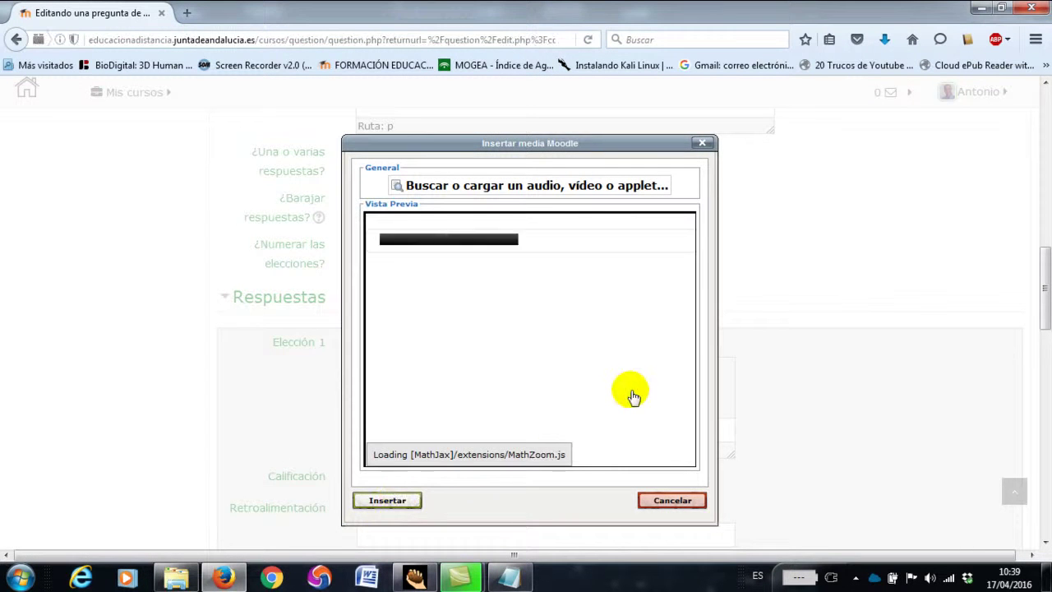
- Set the Calificación of Elección 3, the audio3.mp3 answer, to 100%
{"action": "scroll", "coordinate": [633, 334], "scroll_direction": "down", "scroll_amount": 4}
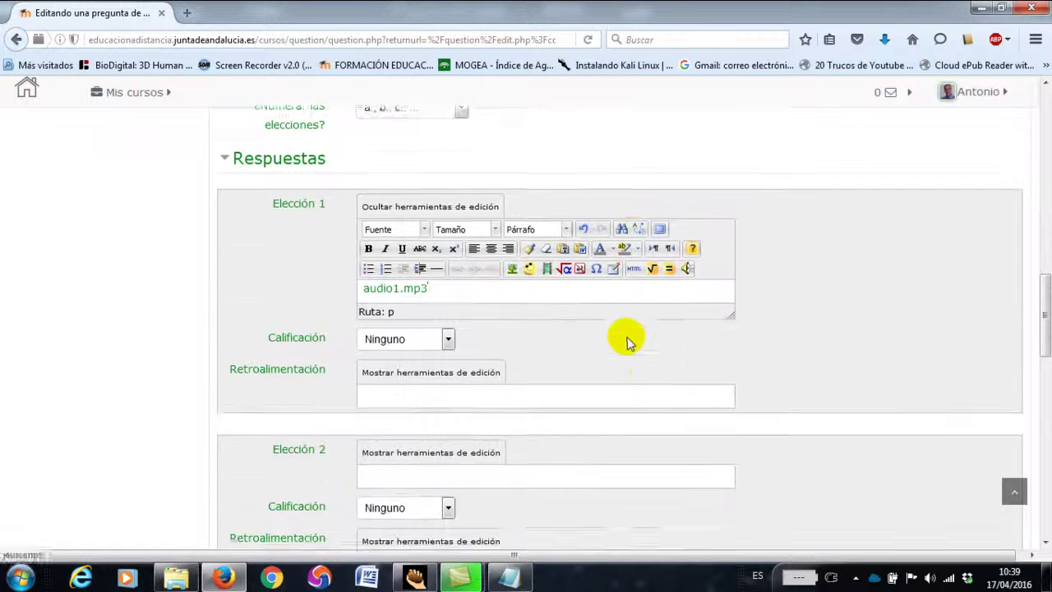
{"action": "scroll", "coordinate": [515, 419], "scroll_direction": "down", "scroll_amount": 15}
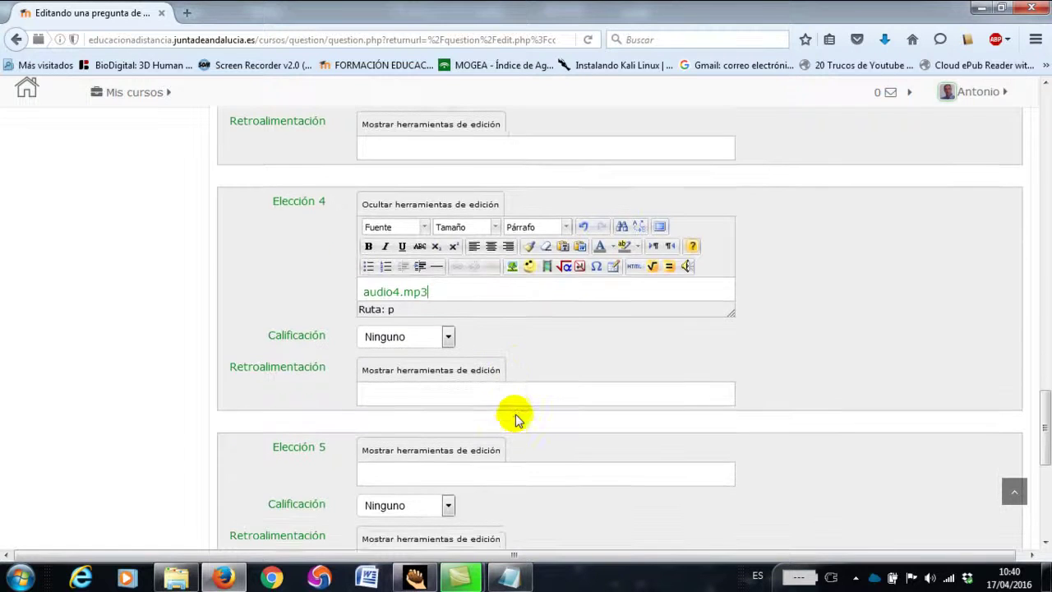
{"action": "scroll", "coordinate": [514, 418], "scroll_direction": "up", "scroll_amount": 4}
{"action": "scroll", "coordinate": [536, 397], "scroll_direction": "up", "scroll_amount": 2}
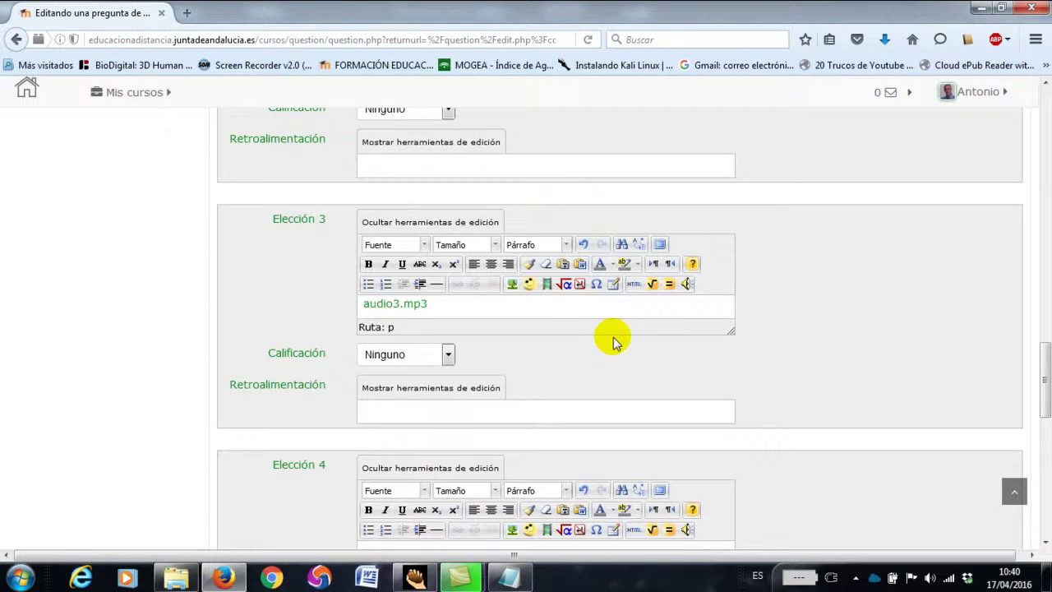
{"action": "left_click", "coordinate": [448, 355]}
{"action": "left_click", "coordinate": [376, 100]}
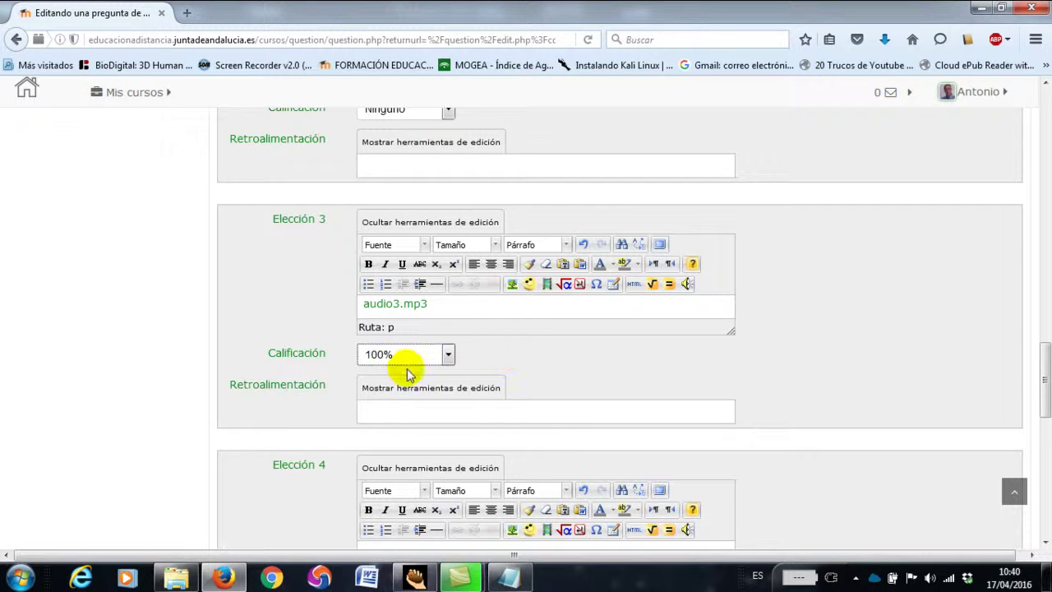
- Review the other answers' grades and examine the expanded Retroalimentación combinada and Múltiples intentos sections of the form
{"action": "scroll", "coordinate": [515, 366], "scroll_direction": "up", "scroll_amount": 5}
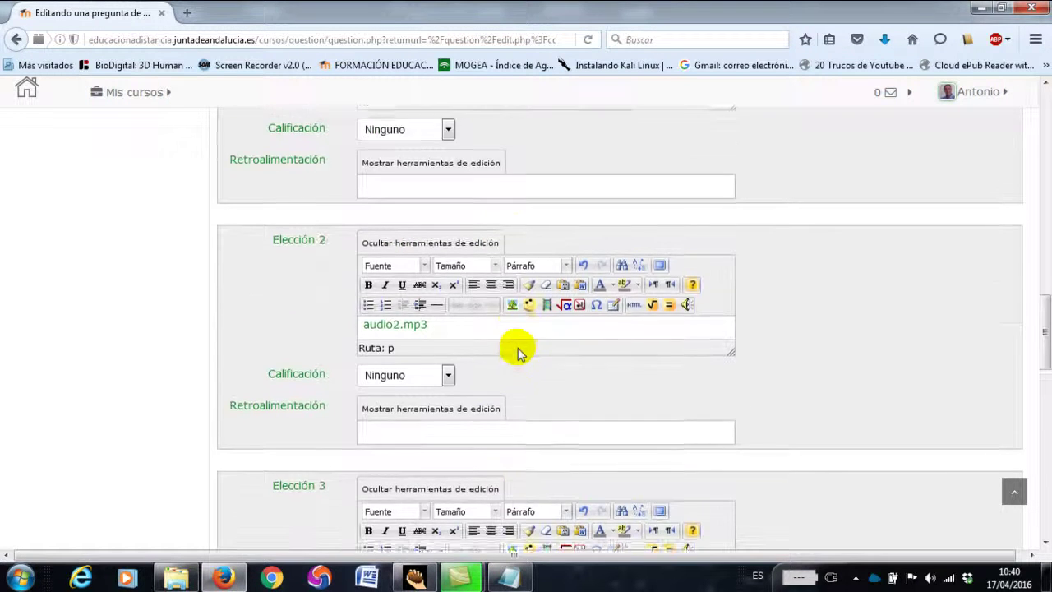
{"action": "scroll", "coordinate": [507, 355], "scroll_direction": "down", "scroll_amount": 4}
{"action": "scroll", "coordinate": [507, 355], "scroll_direction": "down", "scroll_amount": 8}
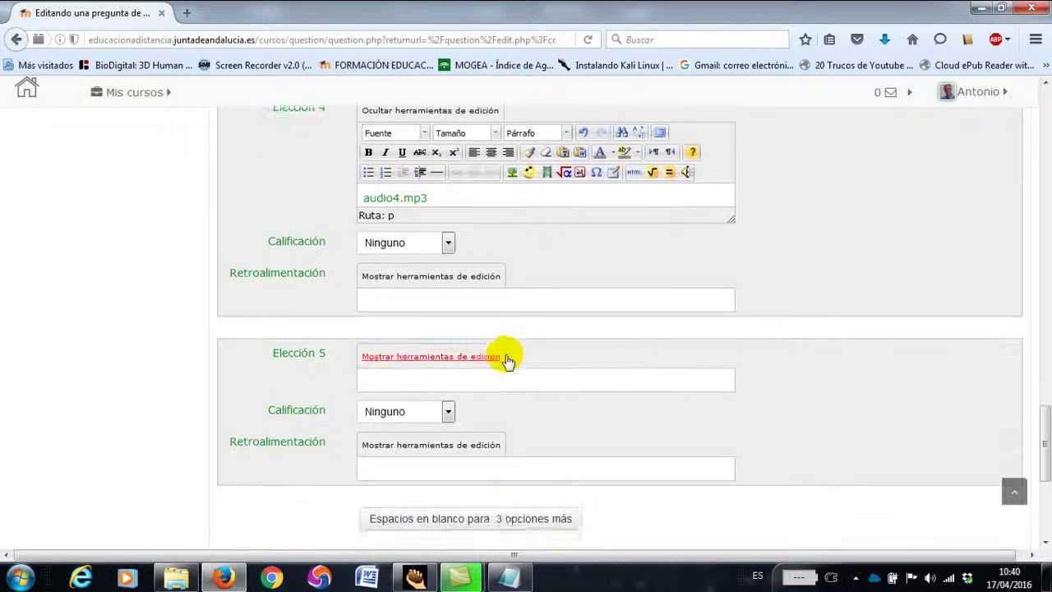
{"action": "scroll", "coordinate": [527, 369], "scroll_direction": "down", "scroll_amount": 2}
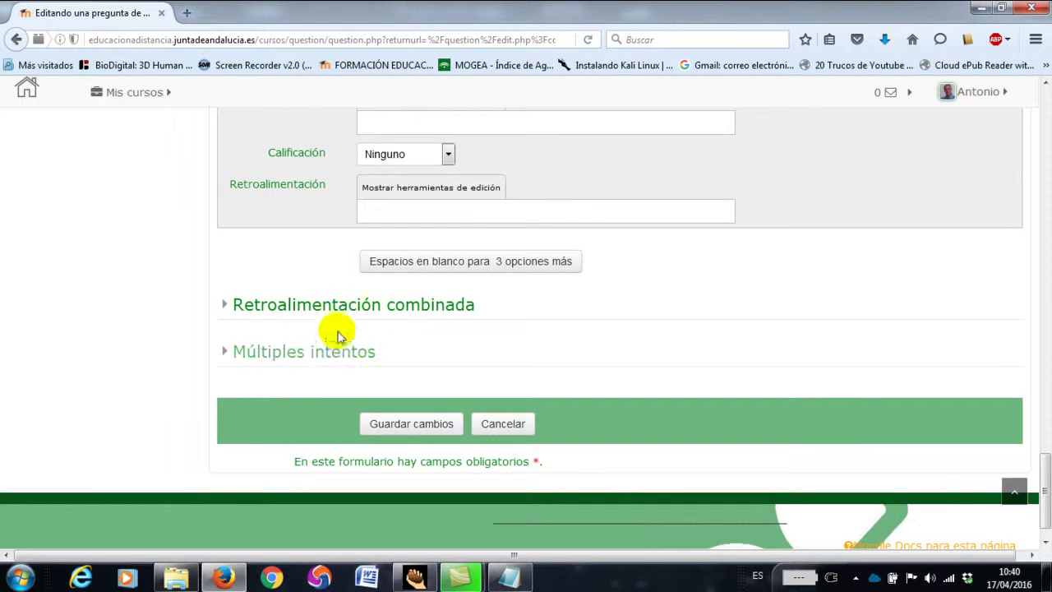
{"action": "left_click", "coordinate": [284, 308]}
{"action": "scroll", "coordinate": [587, 319], "scroll_direction": "down", "scroll_amount": 2}
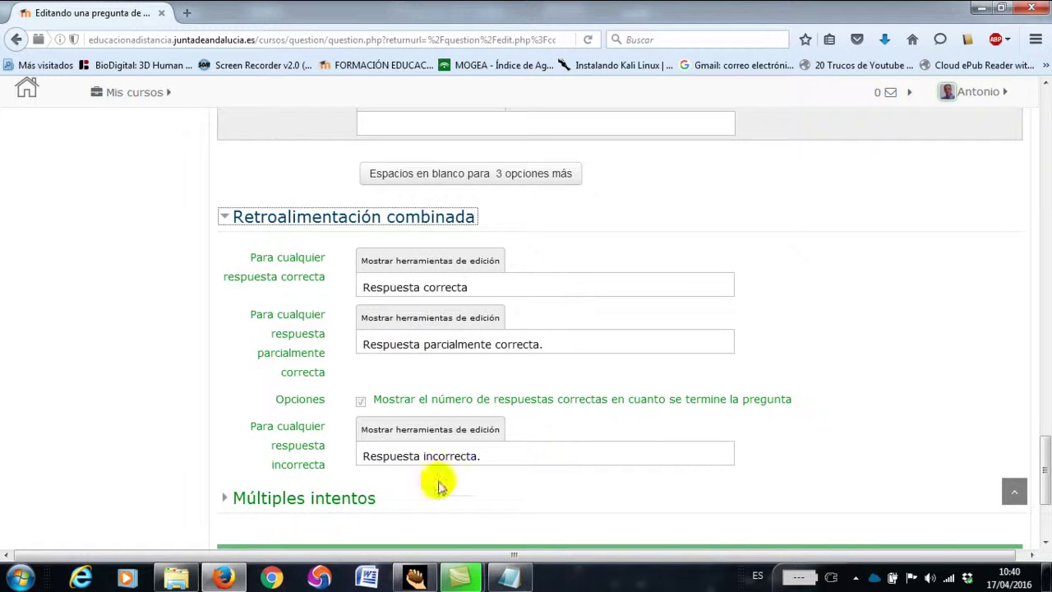
{"action": "scroll", "coordinate": [539, 411], "scroll_direction": "down", "scroll_amount": 3}
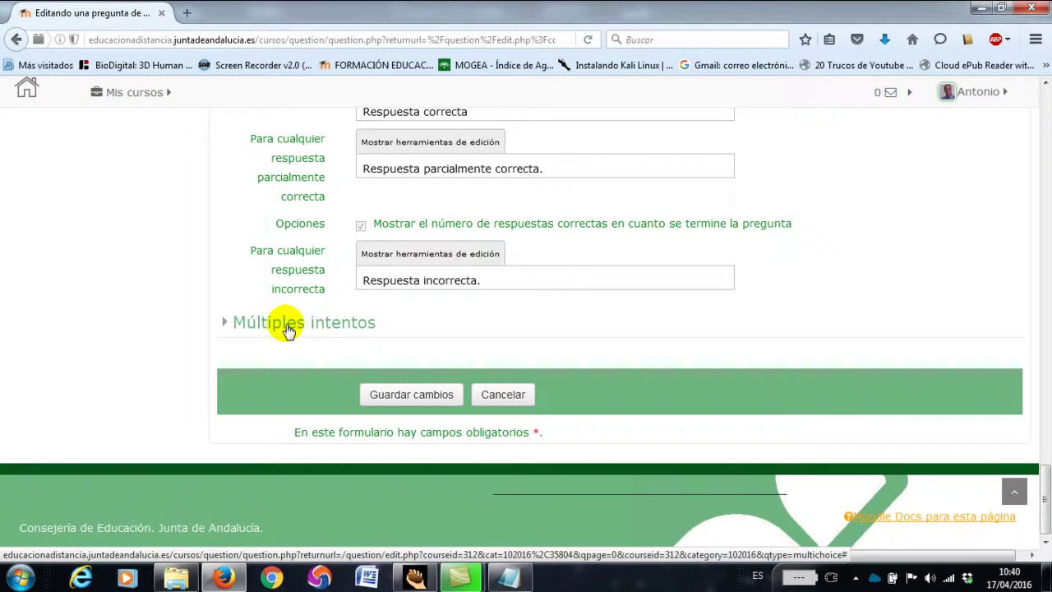
{"action": "left_click", "coordinate": [288, 329]}
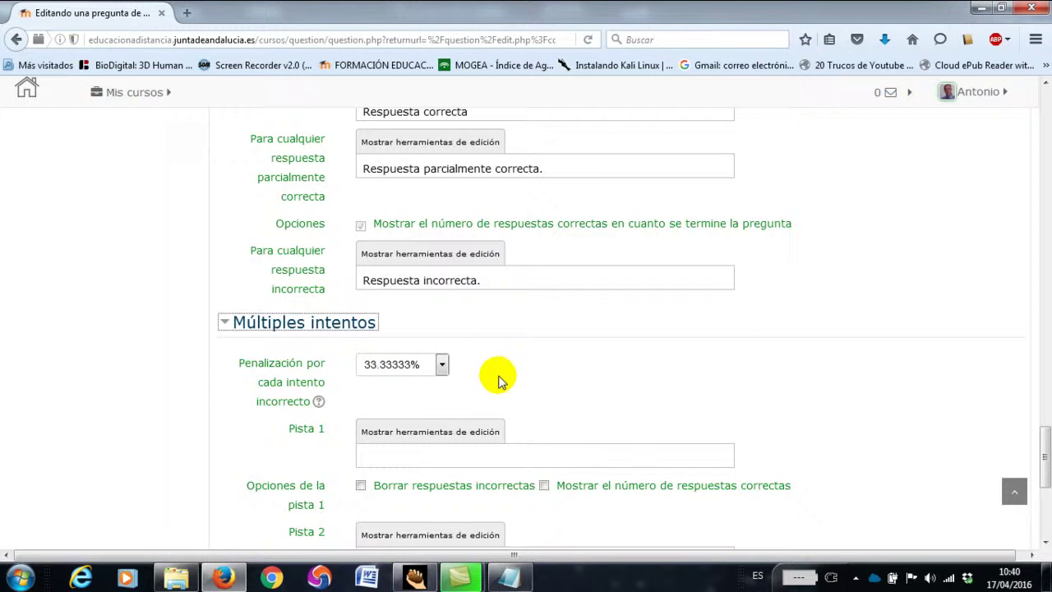
{"action": "scroll", "coordinate": [499, 379], "scroll_direction": "down", "scroll_amount": 2}
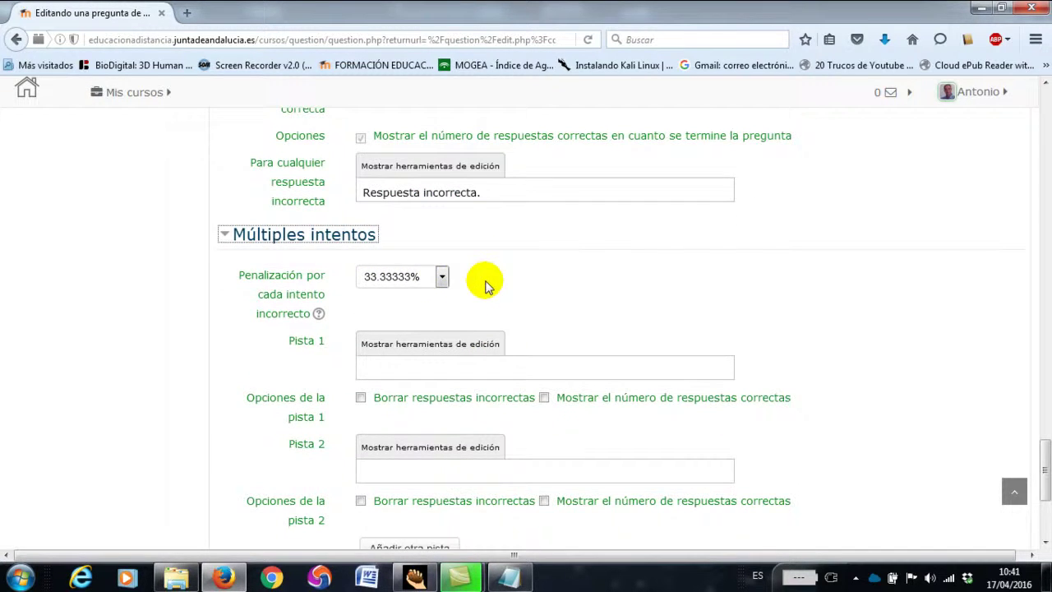
{"action": "scroll", "coordinate": [579, 261], "scroll_direction": "down", "scroll_amount": 2}
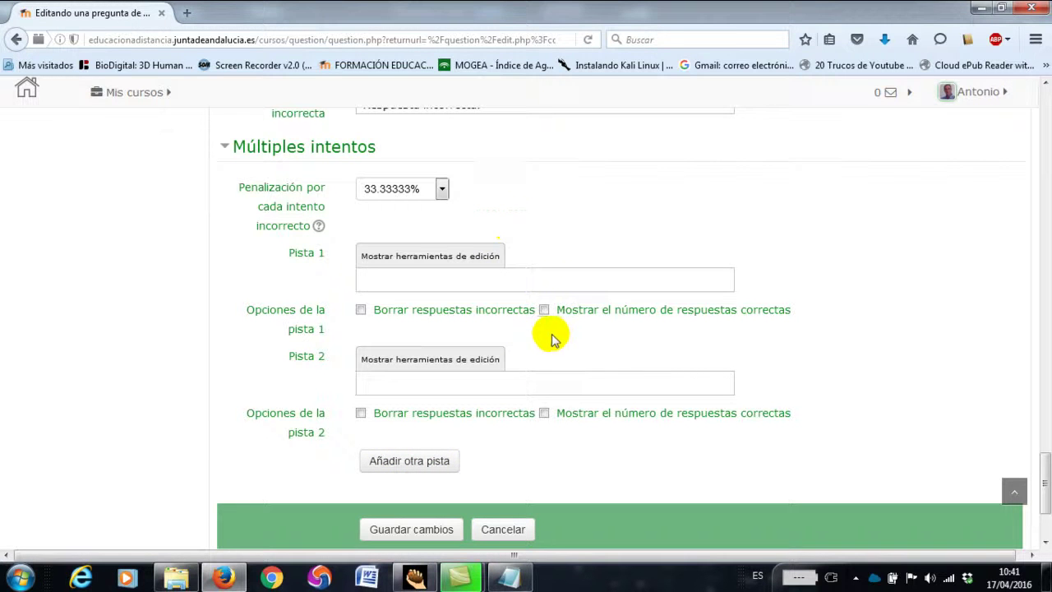
- Save the multiple-choice question and open the preview of question 1 from the question bank
{"action": "key", "text": "Return"}
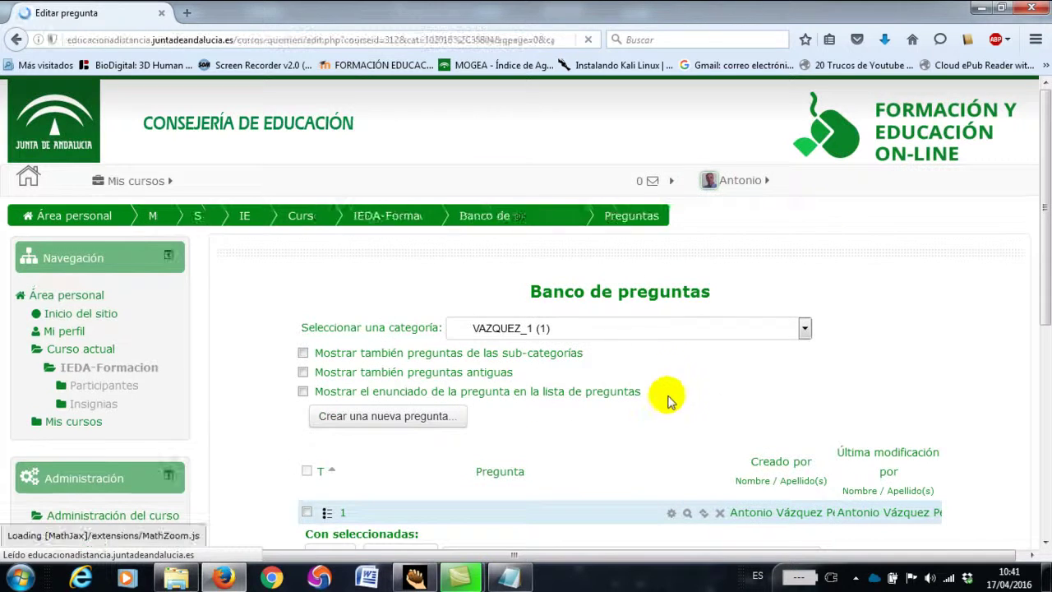
{"action": "scroll", "coordinate": [657, 407], "scroll_direction": "down", "scroll_amount": 2}
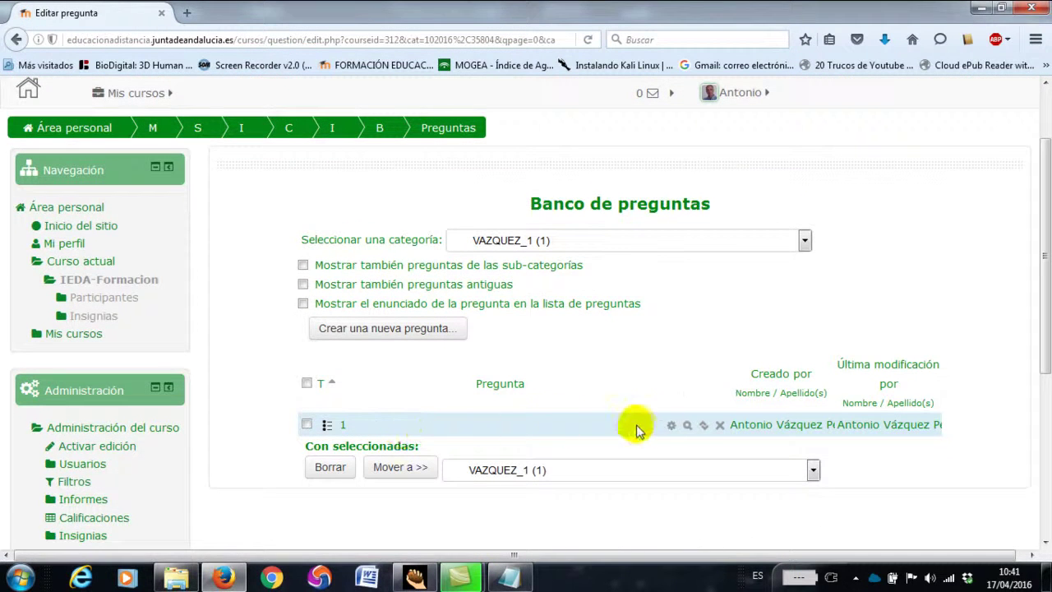
{"action": "left_click", "coordinate": [687, 425]}
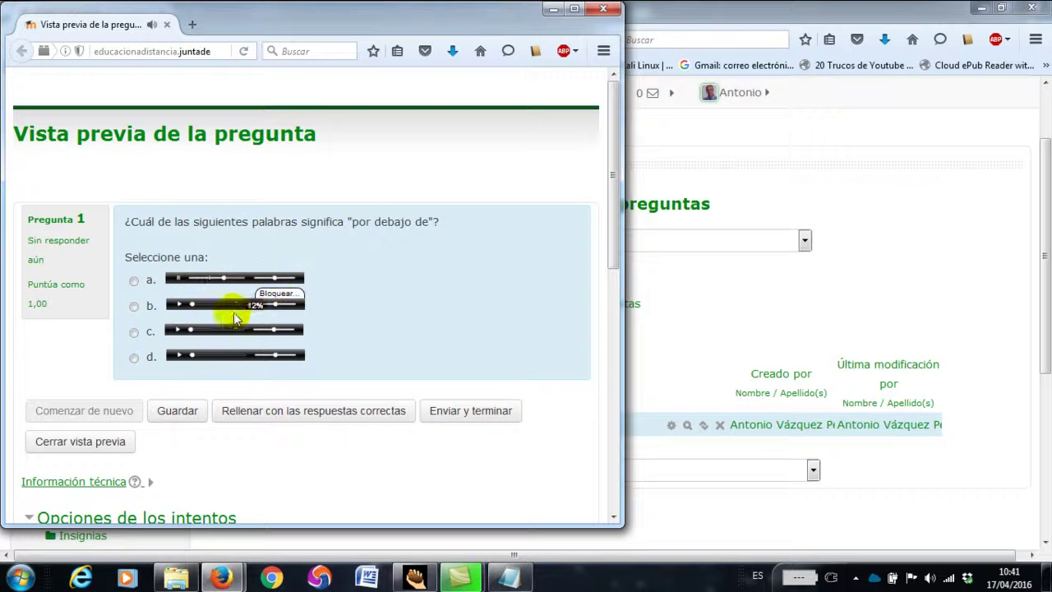
- Play the audio answers b, c and d in the preview of question 1
{"action": "left_click", "coordinate": [181, 306]}
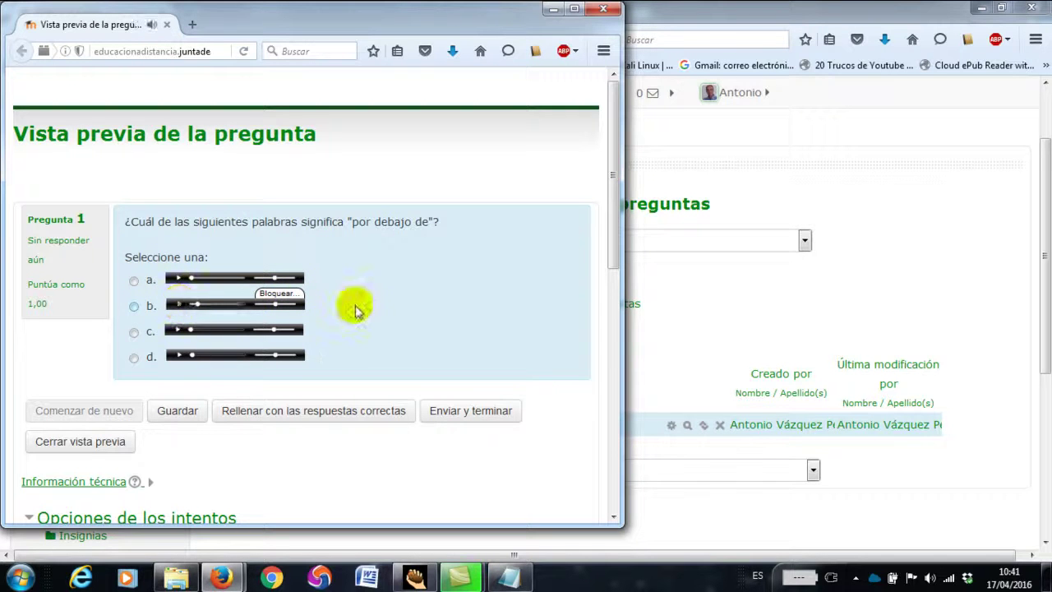
{"action": "left_click", "coordinate": [180, 330]}
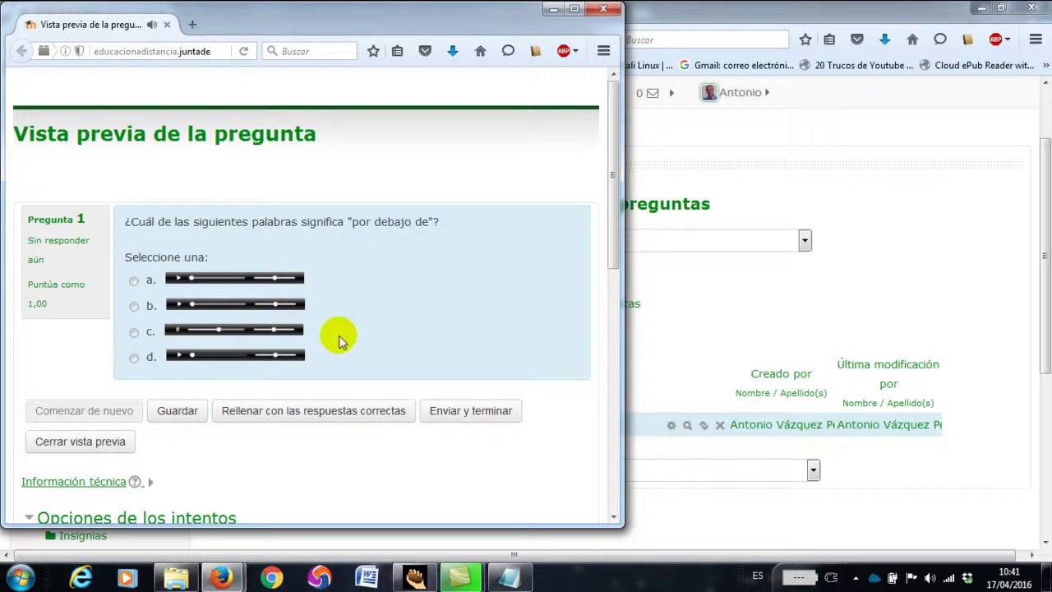
{"action": "left_click", "coordinate": [180, 357]}
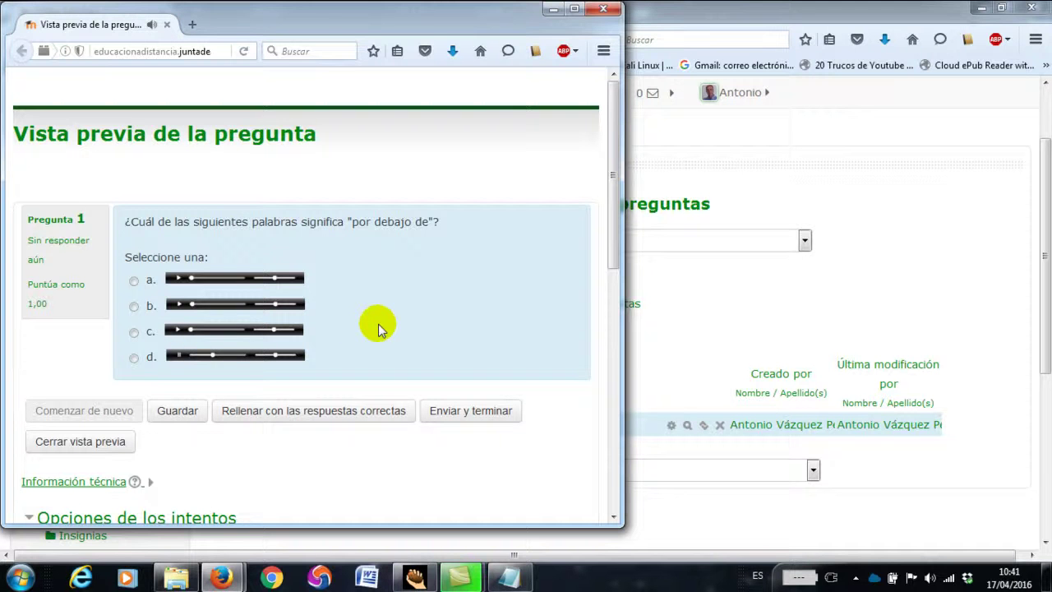
- Close the preview and examine question 1's editing form, from its general settings down to the audio answers and their grades
{"action": "left_click", "coordinate": [605, 9]}
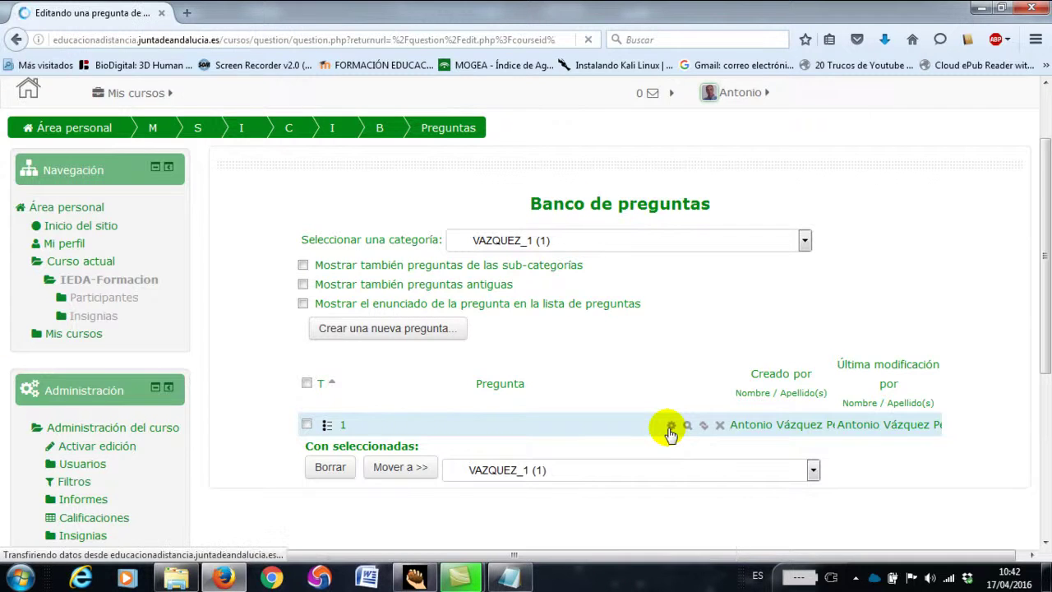
{"action": "scroll", "coordinate": [656, 425], "scroll_direction": "down", "scroll_amount": 10}
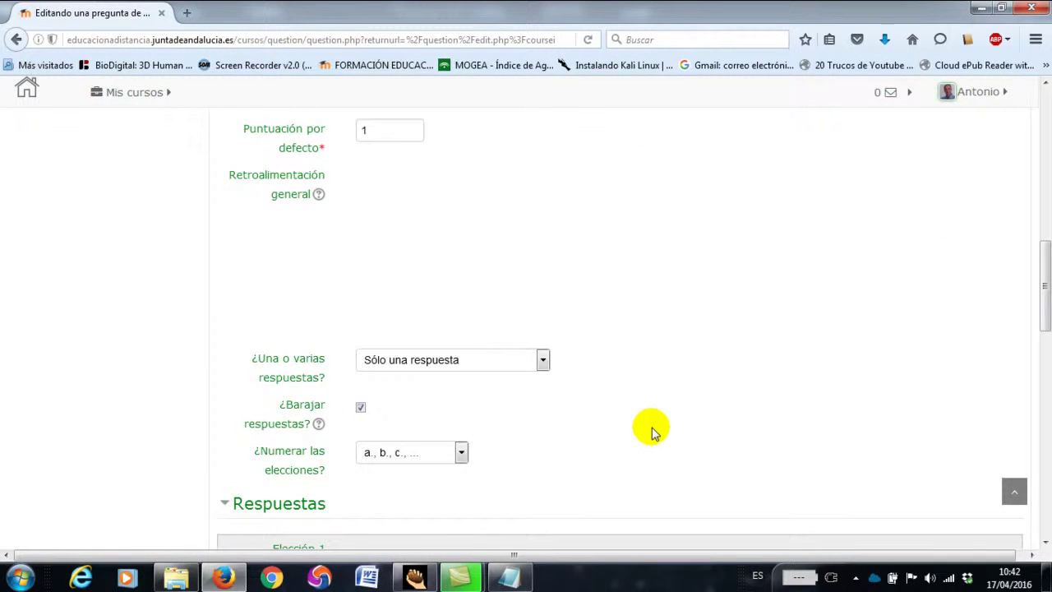
{"action": "scroll", "coordinate": [654, 429], "scroll_direction": "down", "scroll_amount": 8}
{"action": "scroll", "coordinate": [647, 423], "scroll_direction": "up", "scroll_amount": 4}
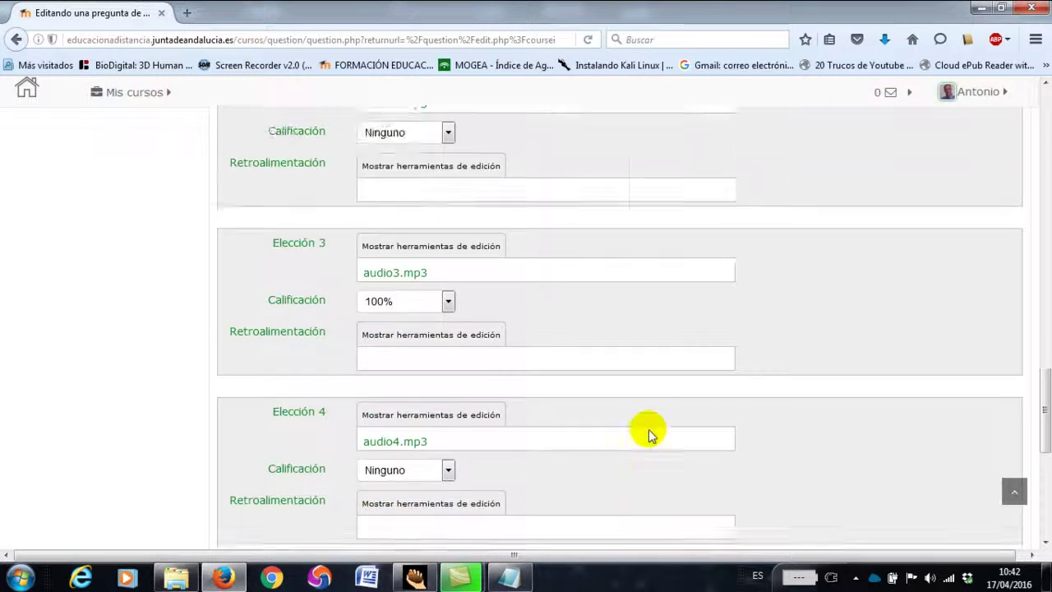
{"action": "scroll", "coordinate": [647, 424], "scroll_direction": "up", "scroll_amount": 15}
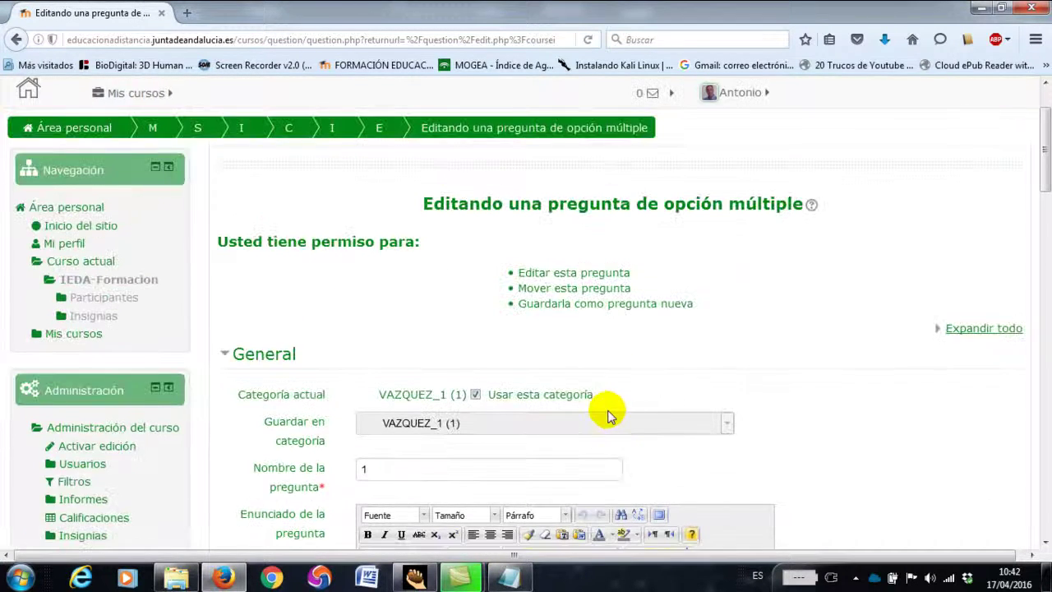
{"action": "scroll", "coordinate": [608, 415], "scroll_direction": "down", "scroll_amount": 3}
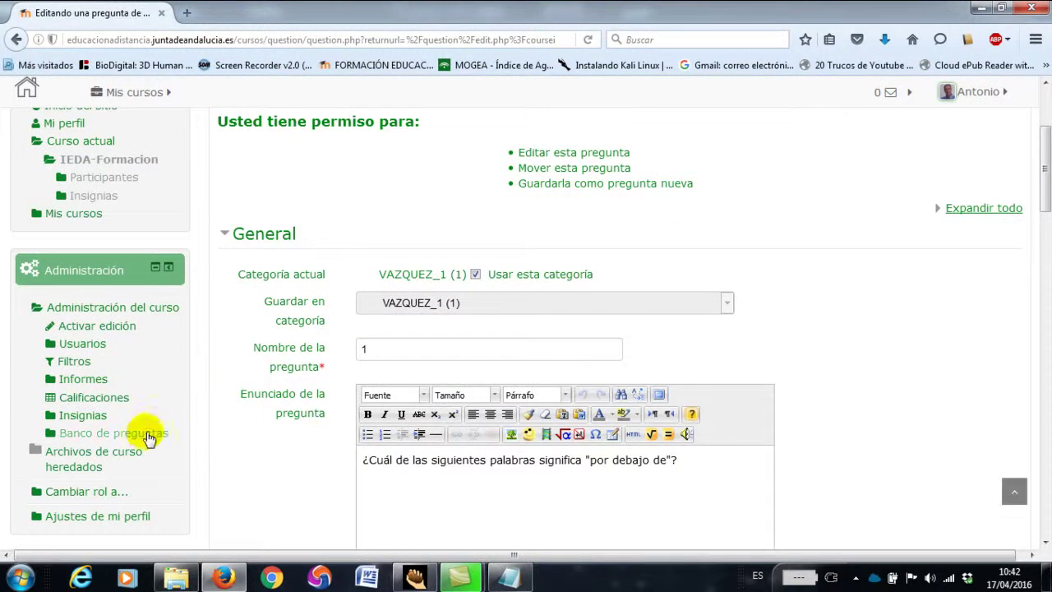
- Return to the course's Banco de preguntas and select the question category nested under TALLER_CUESTIONARIOS
{"action": "left_click", "coordinate": [153, 434]}
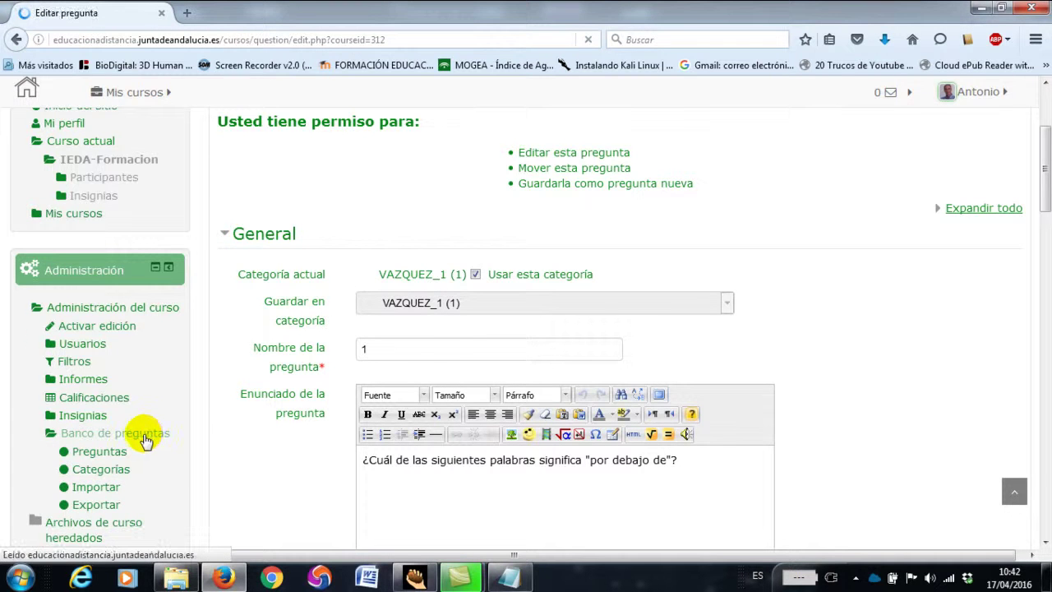
{"action": "scroll", "coordinate": [156, 444], "scroll_direction": "down", "scroll_amount": 5}
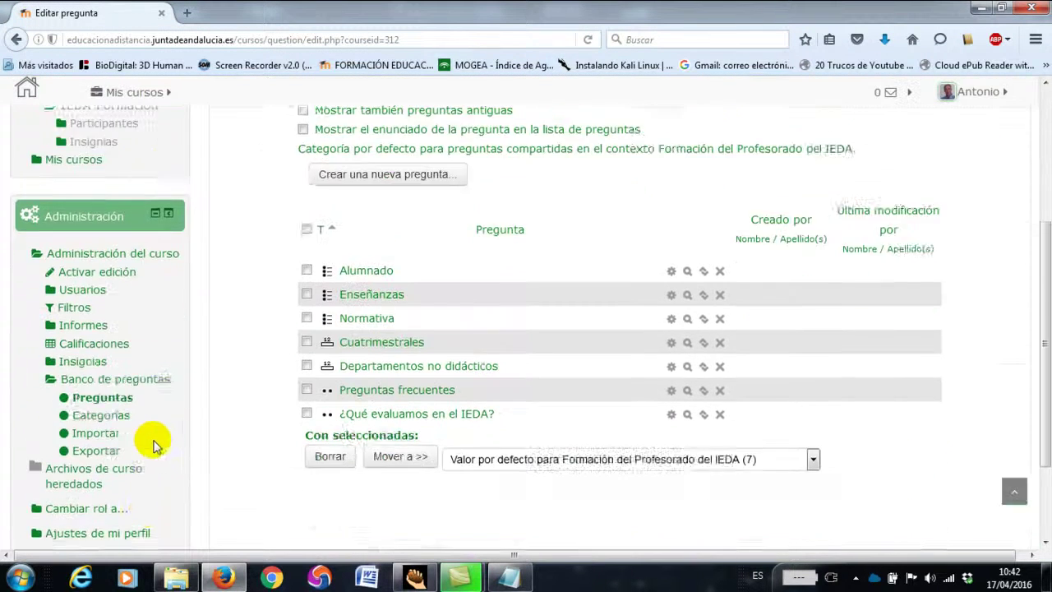
{"action": "scroll", "coordinate": [132, 394], "scroll_direction": "down", "scroll_amount": 3}
{"action": "left_click", "coordinate": [113, 279]}
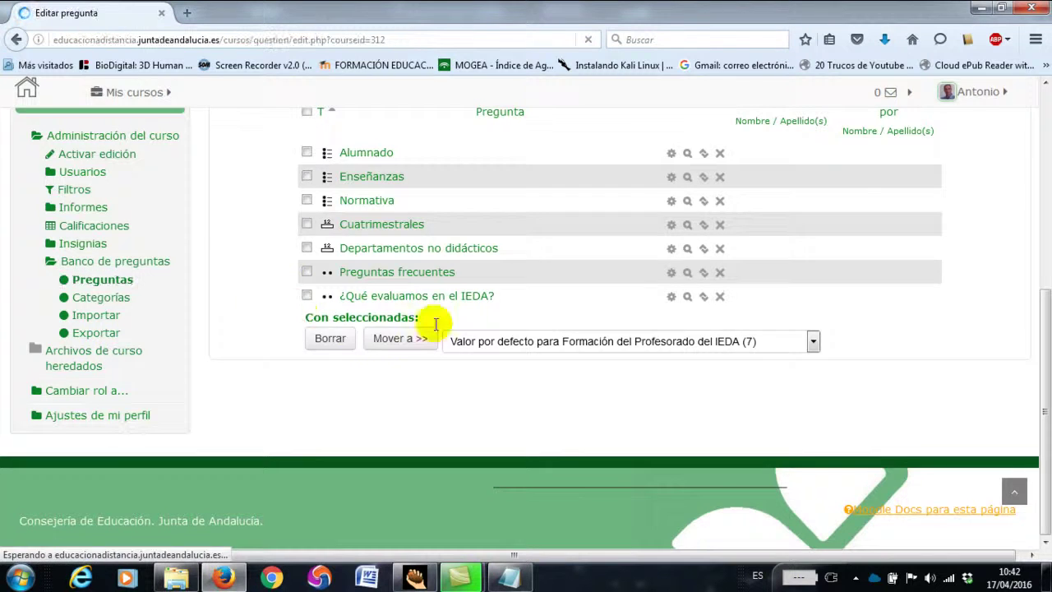
{"action": "left_click", "coordinate": [804, 329]}
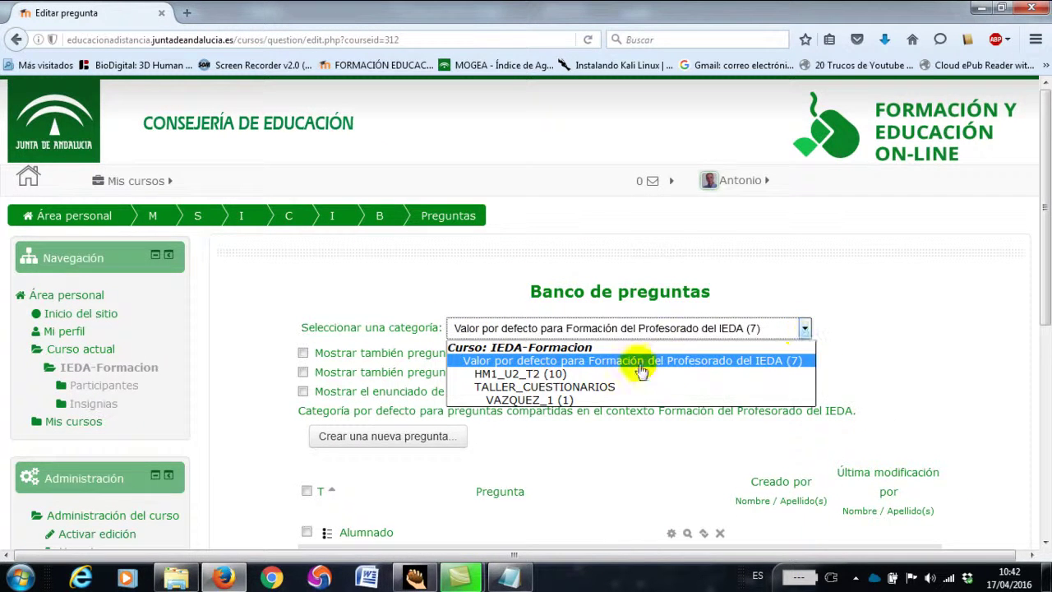
{"action": "left_click", "coordinate": [587, 400]}
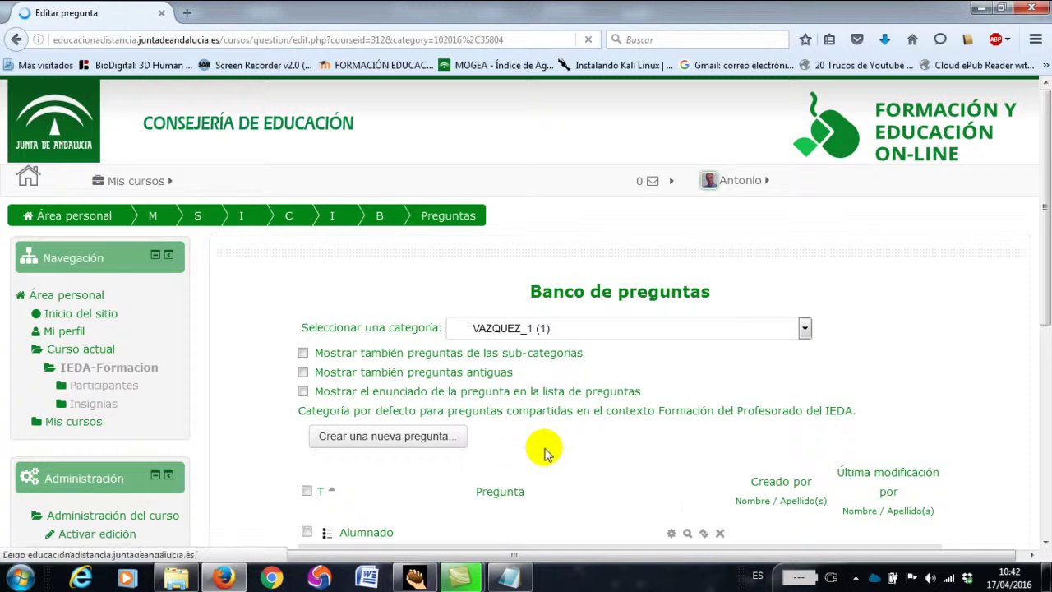
- Start a new Verdadero/Falso question in the selected category
{"action": "left_click", "coordinate": [422, 417]}
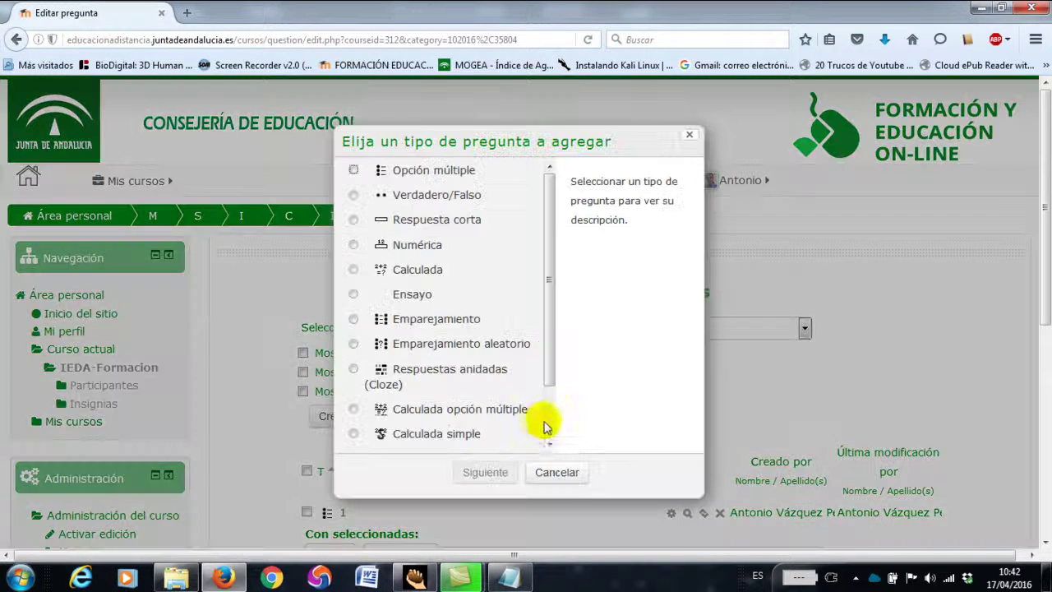
{"action": "left_click", "coordinate": [354, 197]}
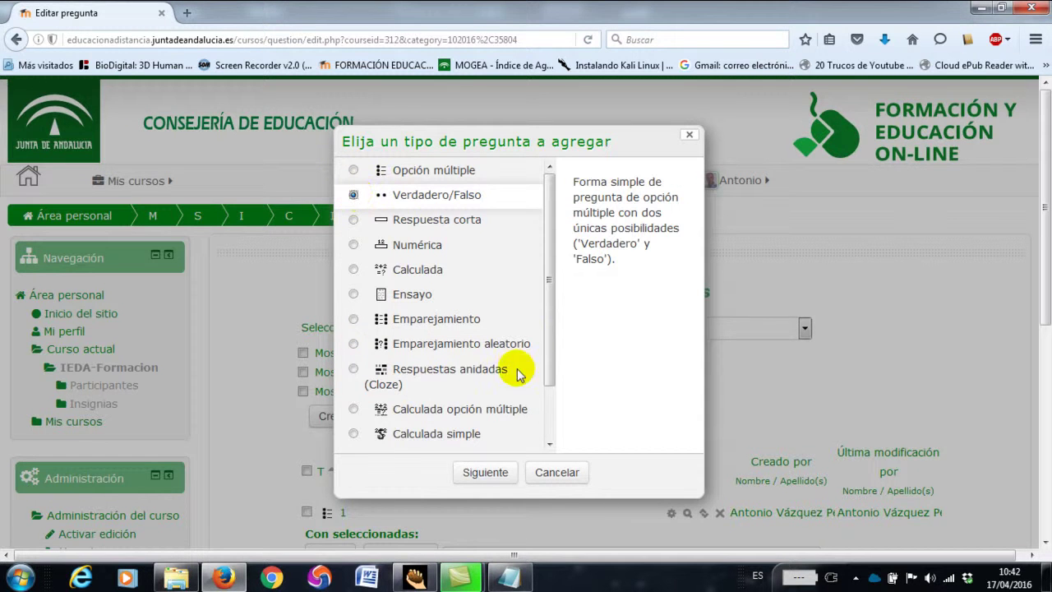
{"action": "left_click", "coordinate": [486, 473]}
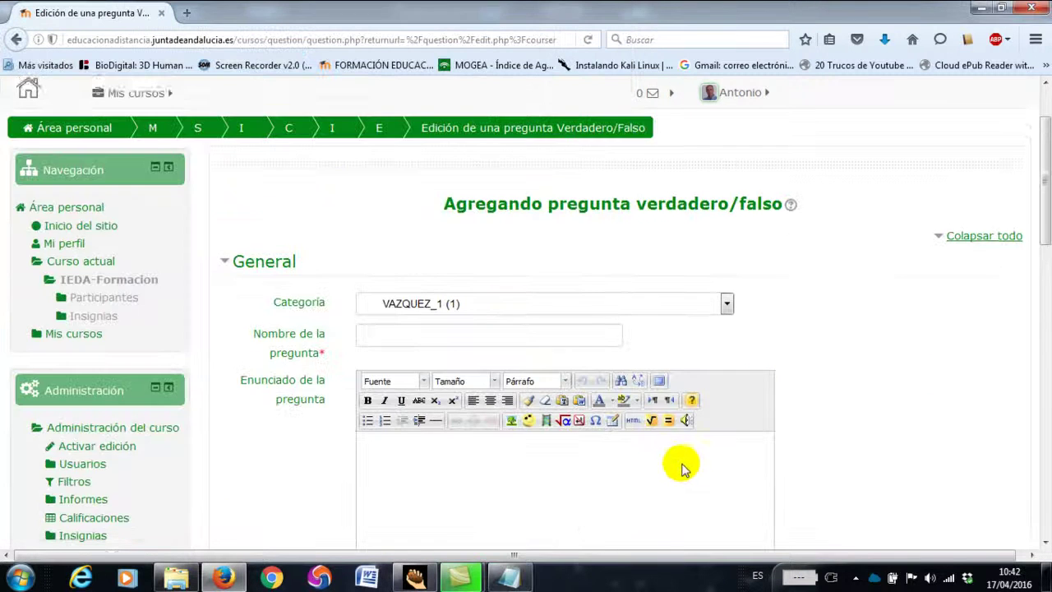
- Name the question 2 and paste the prepared statement beginning "La energía cinética, de un cuerpo de masa m" from the text file as its Enunciado
{"action": "scroll", "coordinate": [682, 463], "scroll_direction": "down", "scroll_amount": 3}
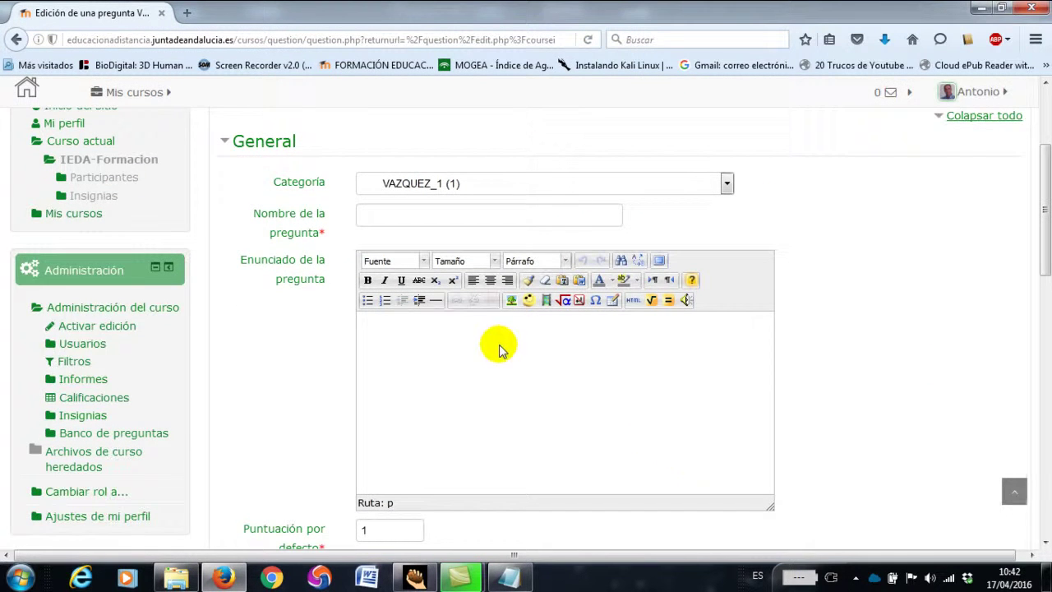
{"action": "left_click", "coordinate": [413, 217]}
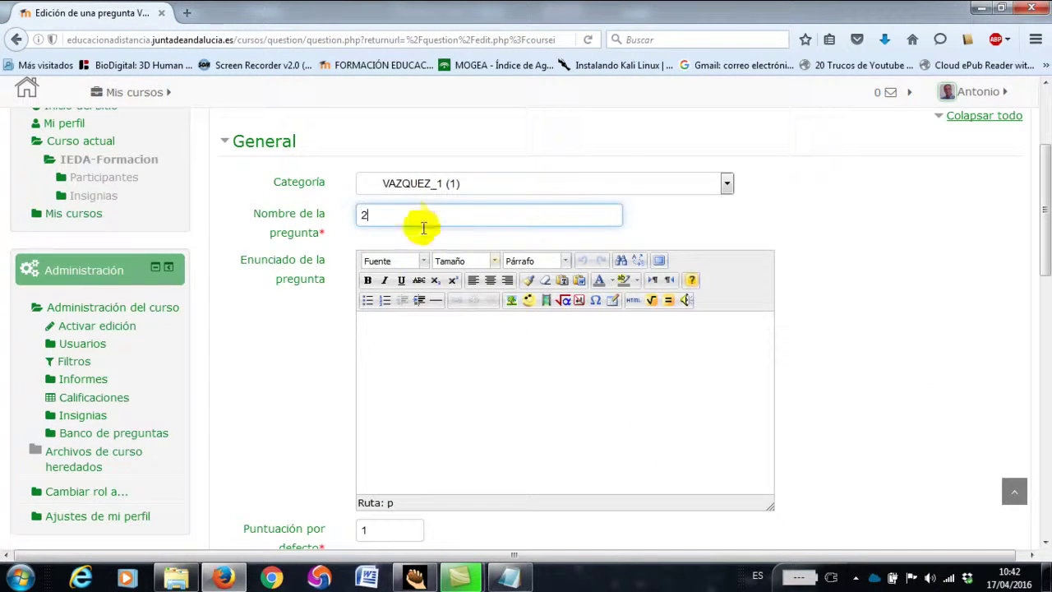
{"action": "left_click", "coordinate": [421, 343]}
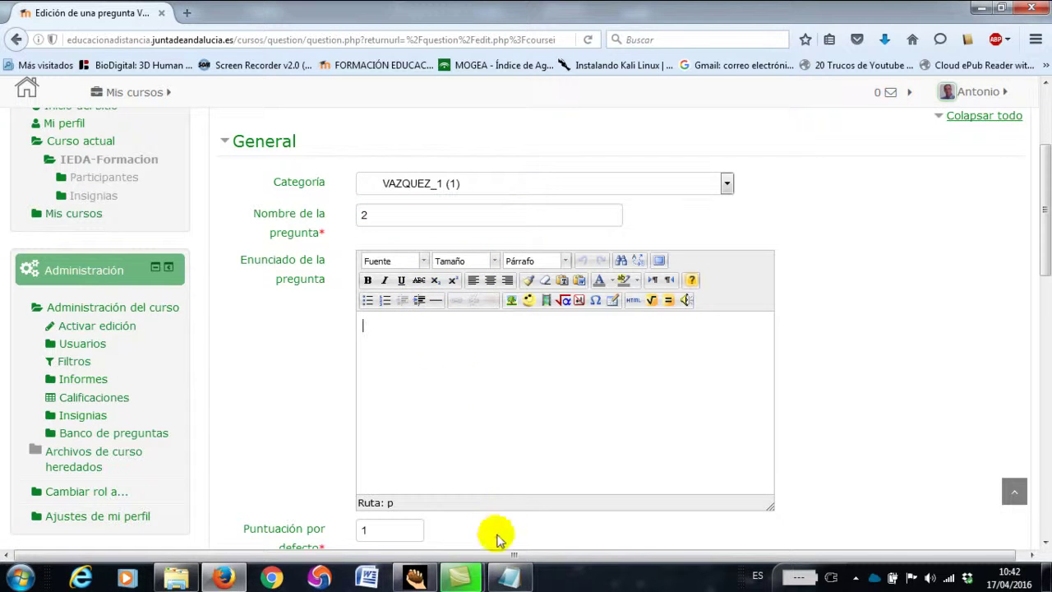
{"action": "left_click", "coordinate": [513, 578]}
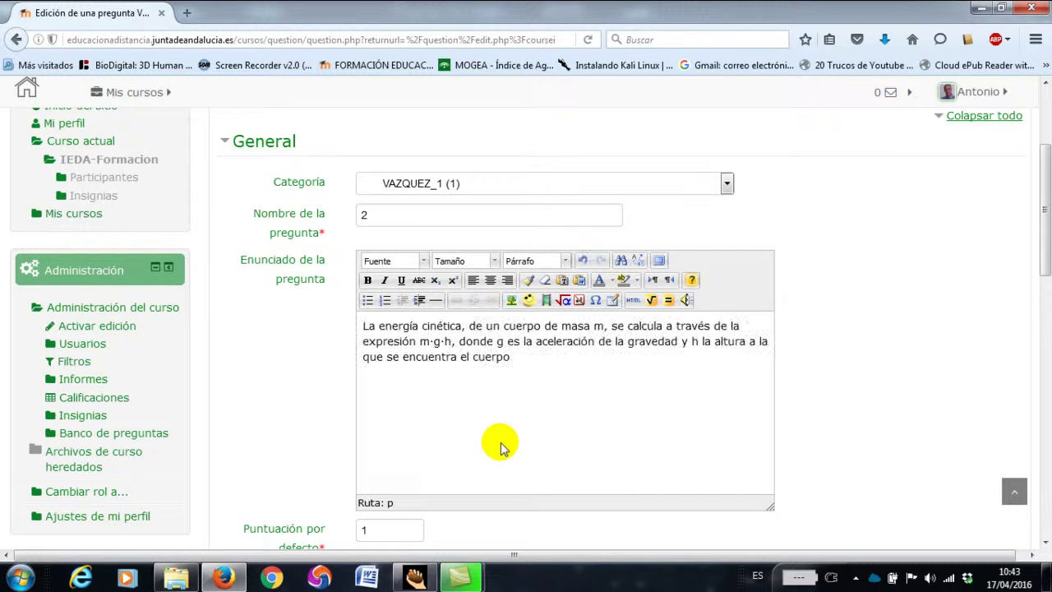
- Check the score and feedback fields, keep Falso as the Respuesta correcta, and save the true/false question
{"action": "scroll", "coordinate": [503, 442], "scroll_direction": "down", "scroll_amount": 5}
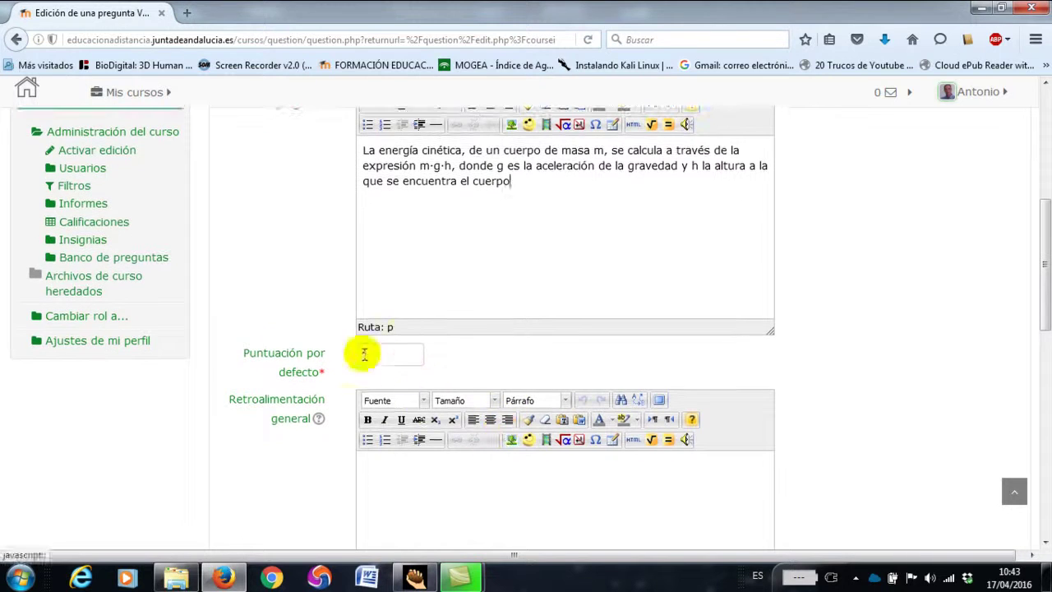
{"action": "scroll", "coordinate": [384, 456], "scroll_direction": "down", "scroll_amount": 3}
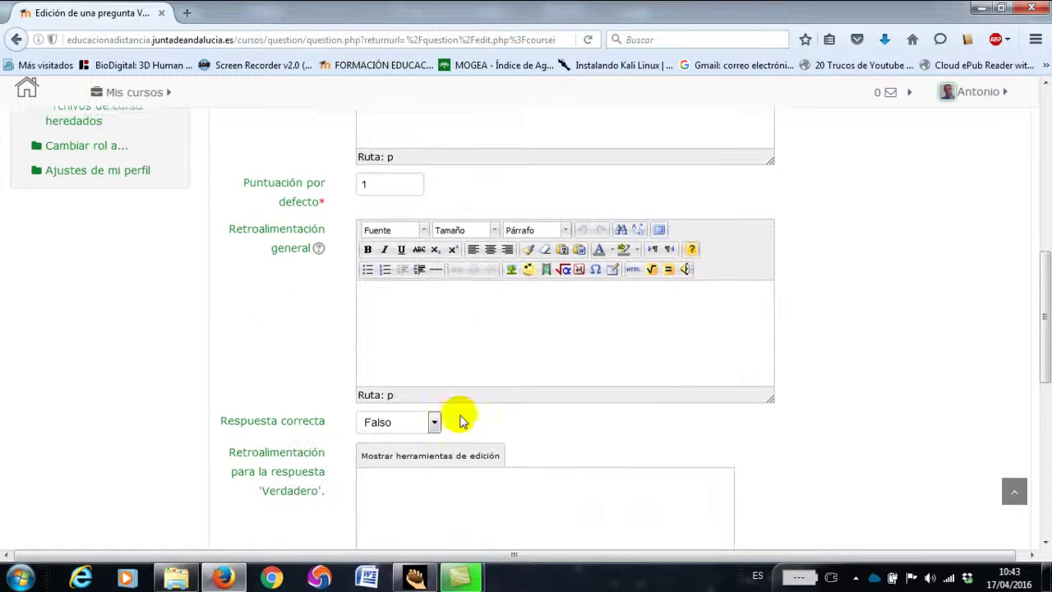
{"action": "scroll", "coordinate": [493, 370], "scroll_direction": "down", "scroll_amount": 2}
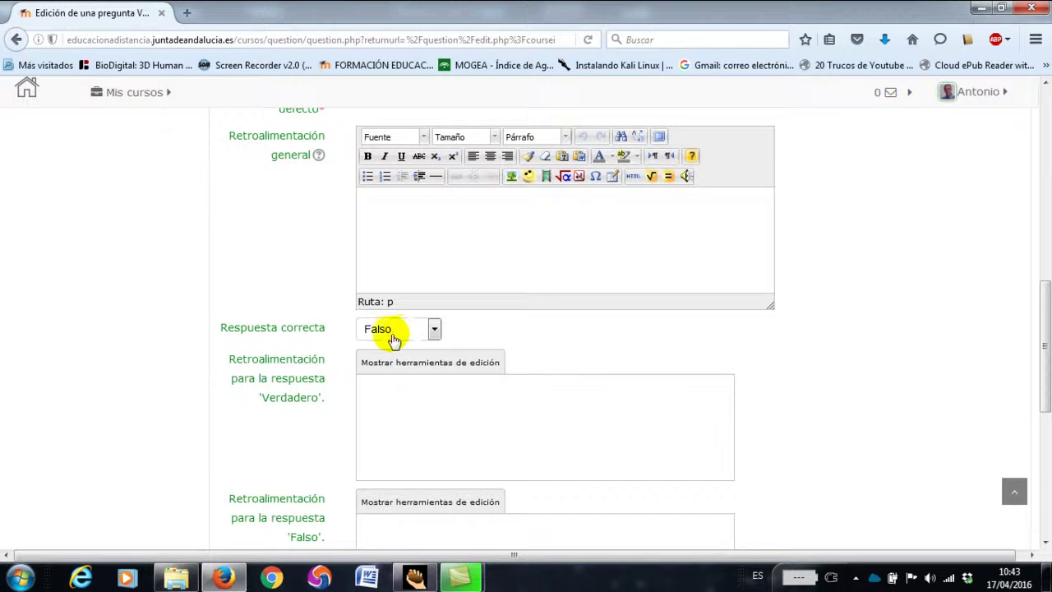
{"action": "scroll", "coordinate": [507, 337], "scroll_direction": "down", "scroll_amount": 7}
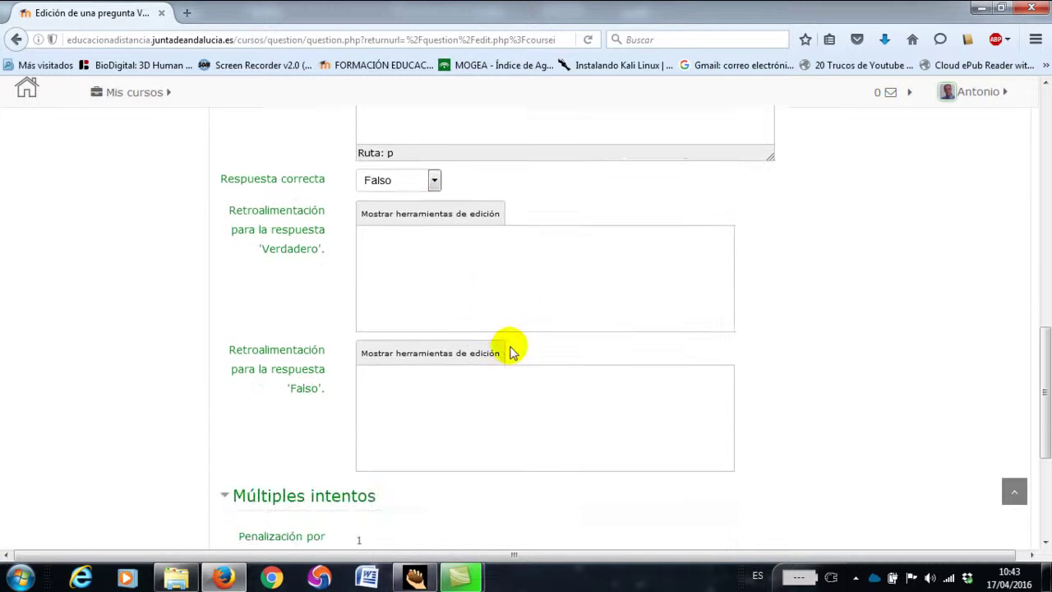
{"action": "scroll", "coordinate": [464, 230], "scroll_direction": "up", "scroll_amount": 2}
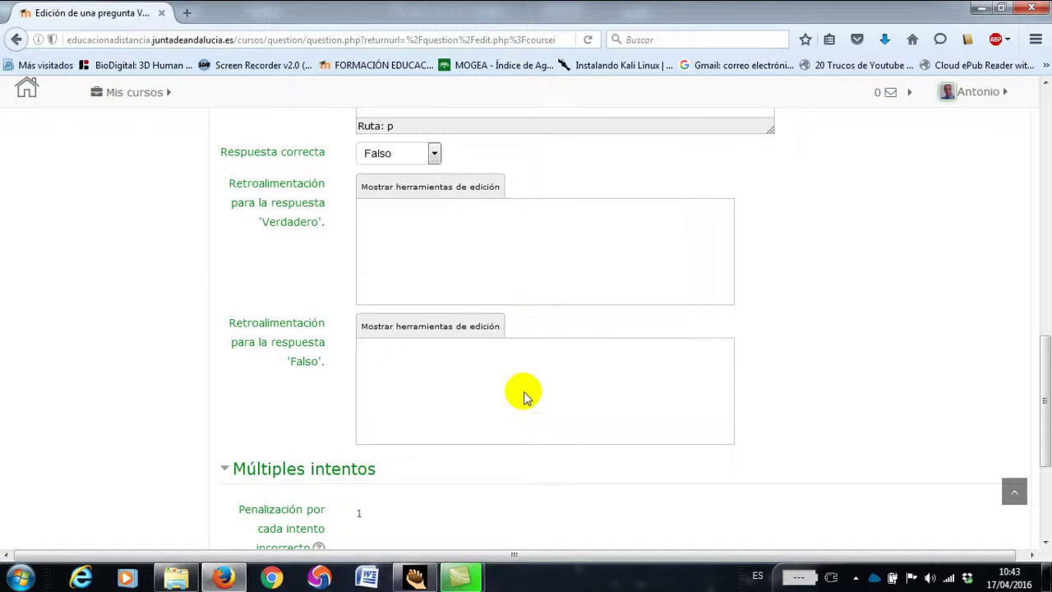
{"action": "scroll", "coordinate": [526, 395], "scroll_direction": "down", "scroll_amount": 2}
{"action": "left_click", "coordinate": [433, 431]}
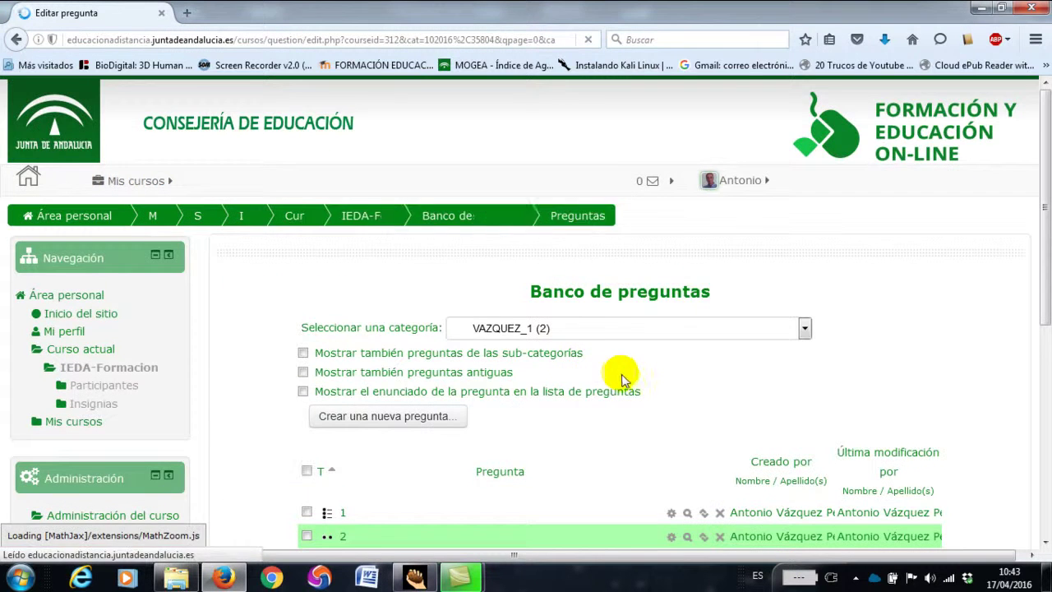
- Preview question 2 from the question bank and close the preview window
{"action": "scroll", "coordinate": [629, 419], "scroll_direction": "down", "scroll_amount": 2}
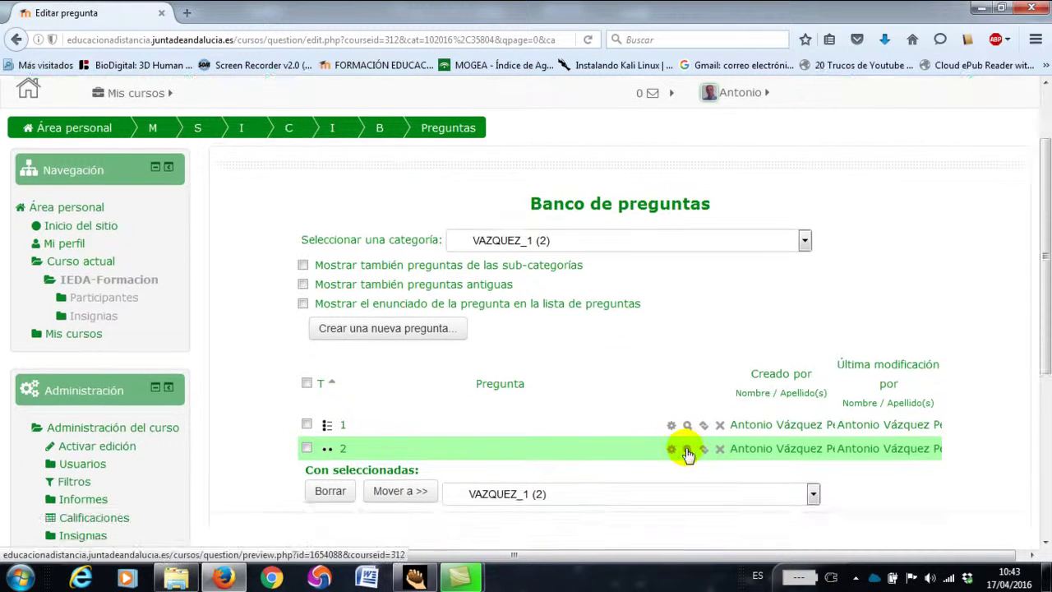
{"action": "left_click", "coordinate": [688, 449]}
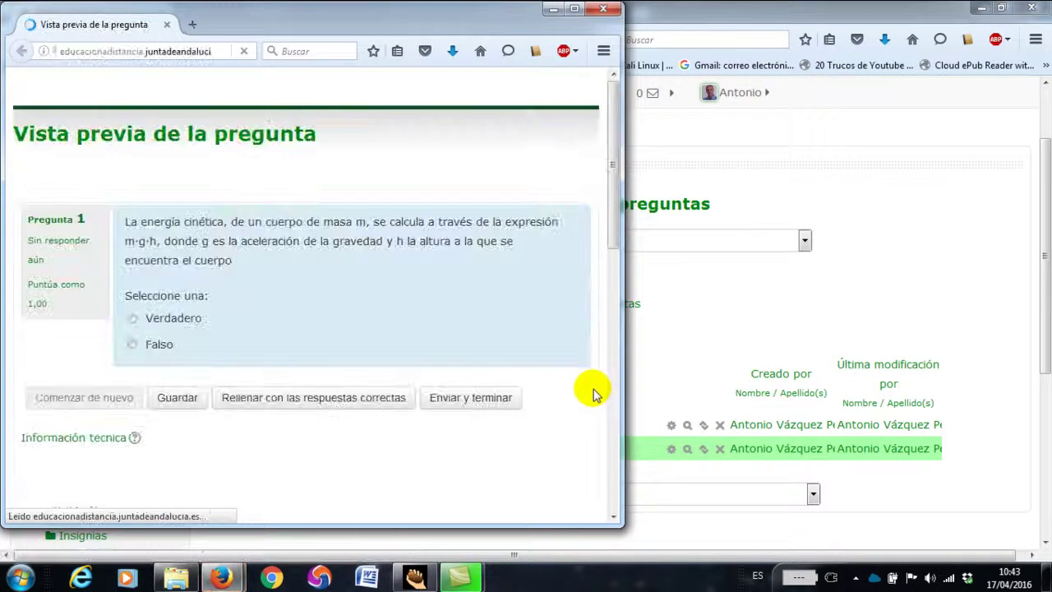
{"action": "left_click", "coordinate": [604, 10]}
- Start a new Respuesta corta question in the same category
{"action": "left_click", "coordinate": [458, 329]}
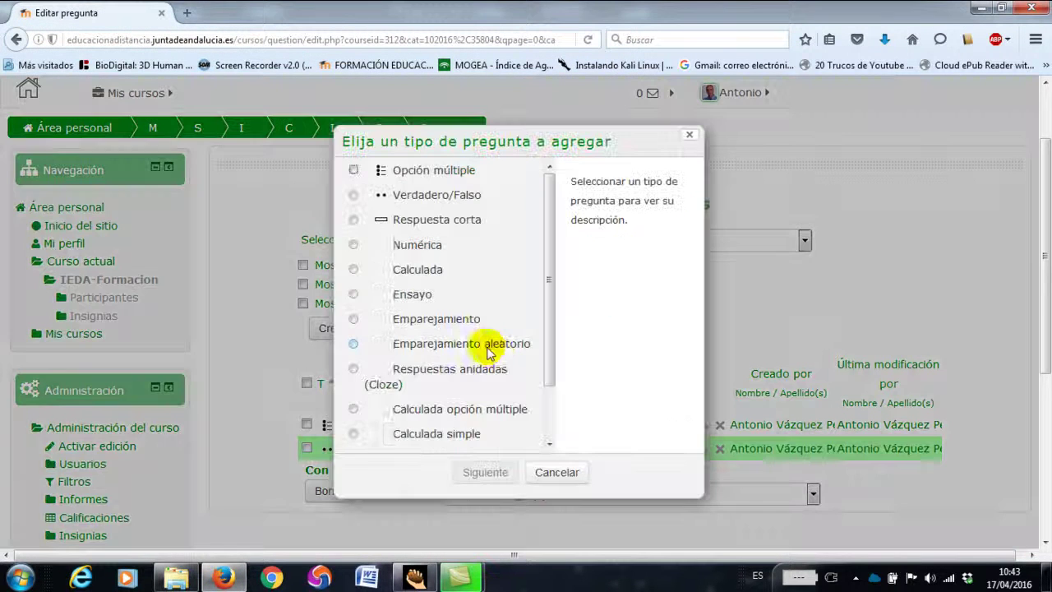
{"action": "left_click", "coordinate": [437, 224]}
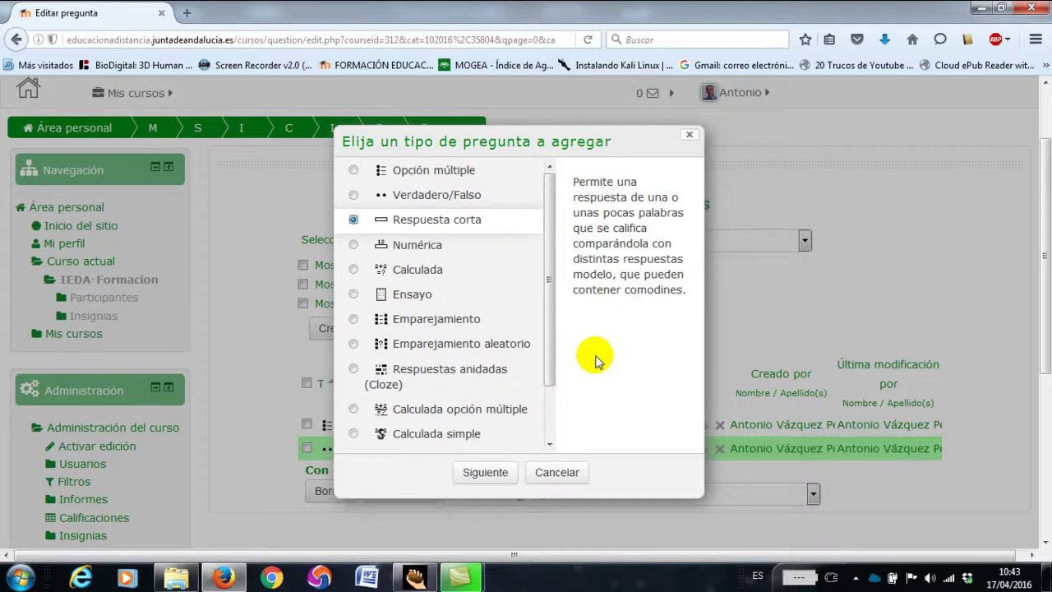
{"action": "left_click", "coordinate": [489, 473]}
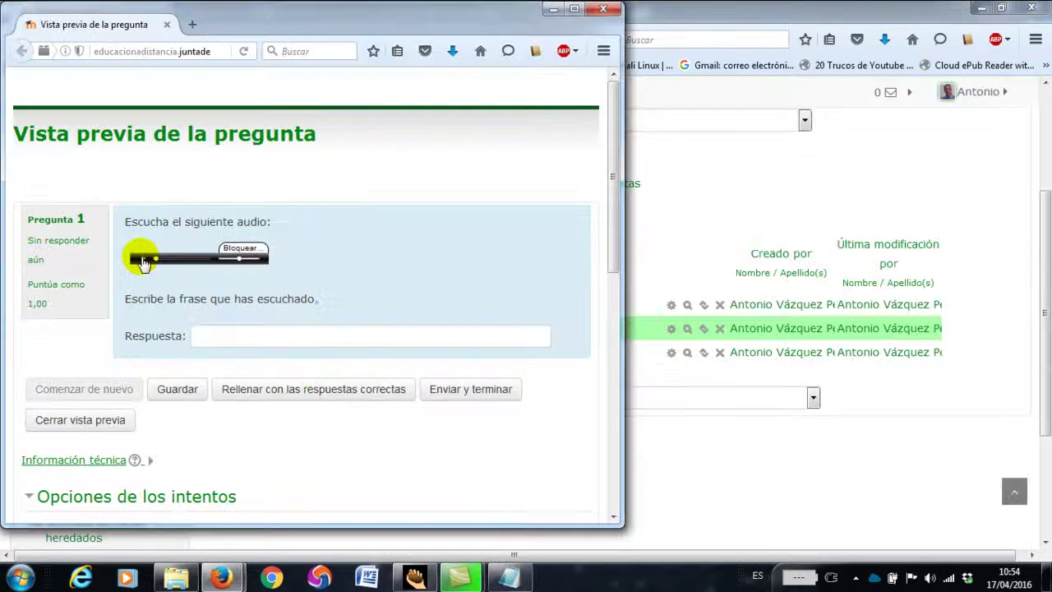
- Play the audio in the preview of the finished short-answer question
{"action": "left_click", "coordinate": [144, 261]}
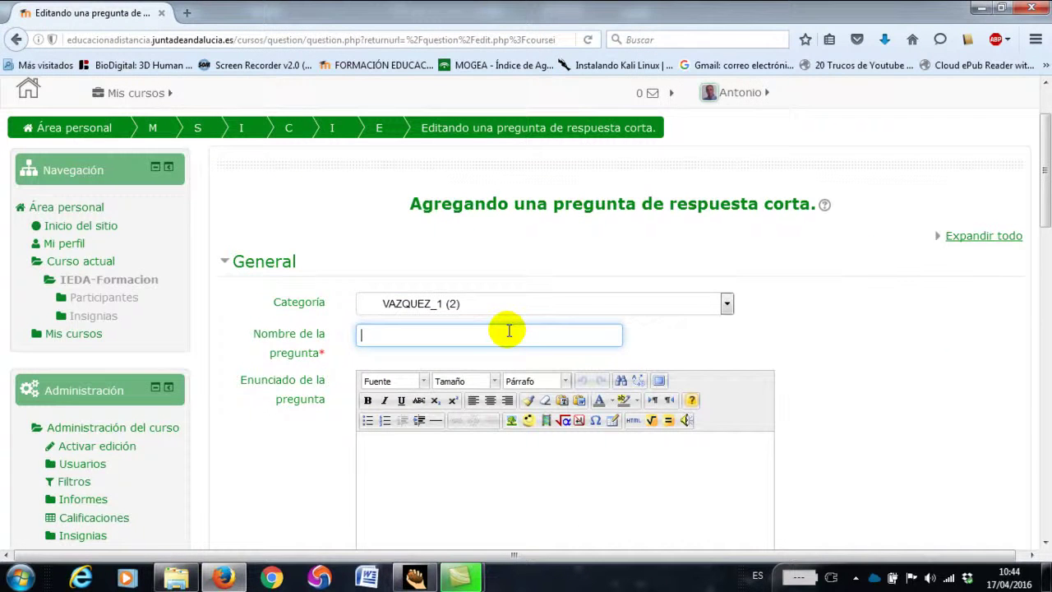
- Name the question 3 and enter "Escucha el siguiente audio:" and "Escribe la frase que has escuchado." as its Enunciado, deleting the audio placeholder line between them
{"action": "left_click", "coordinate": [493, 461]}
{"action": "type", "text": "Escucha el siguiente audio: [INSERTAR AUDIO AQUÍ EN VEZ DE ESTE TEXTO] Escribe la frase que has escuchado."}
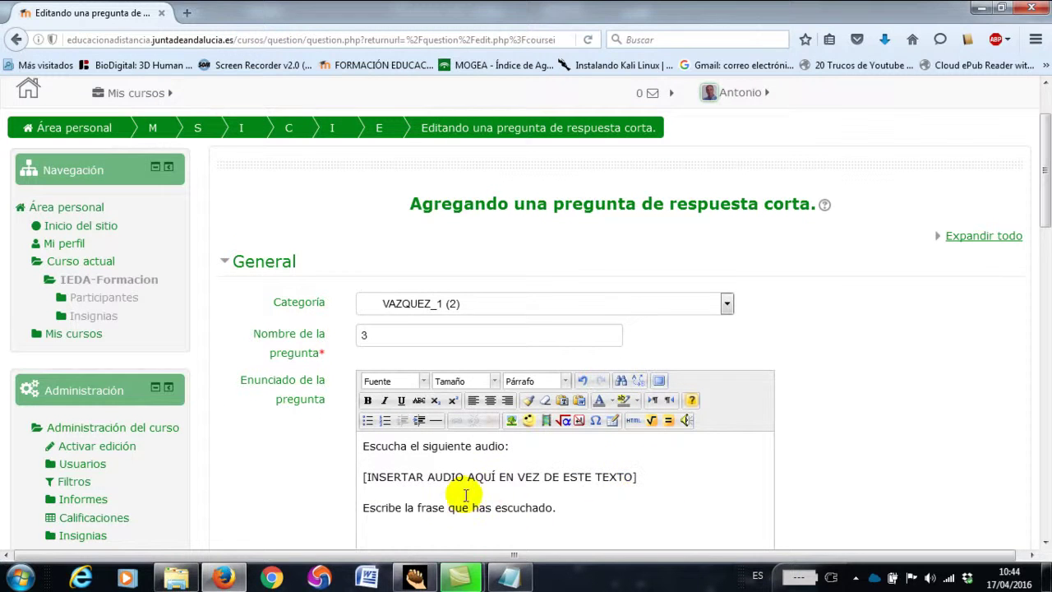
{"action": "triple_click", "coordinate": [364, 478]}
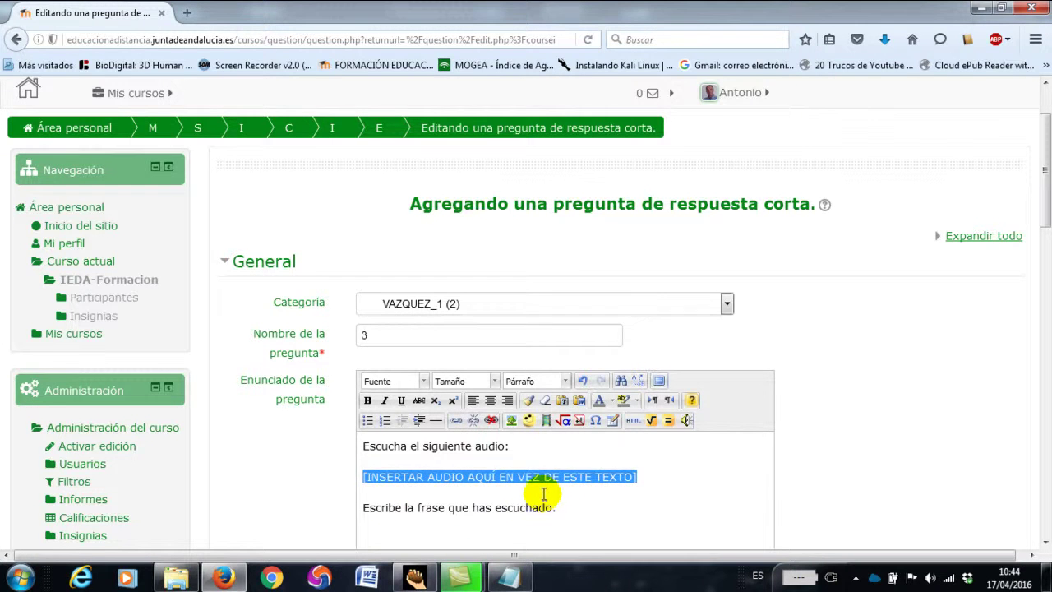
{"action": "key", "text": "Delete"}
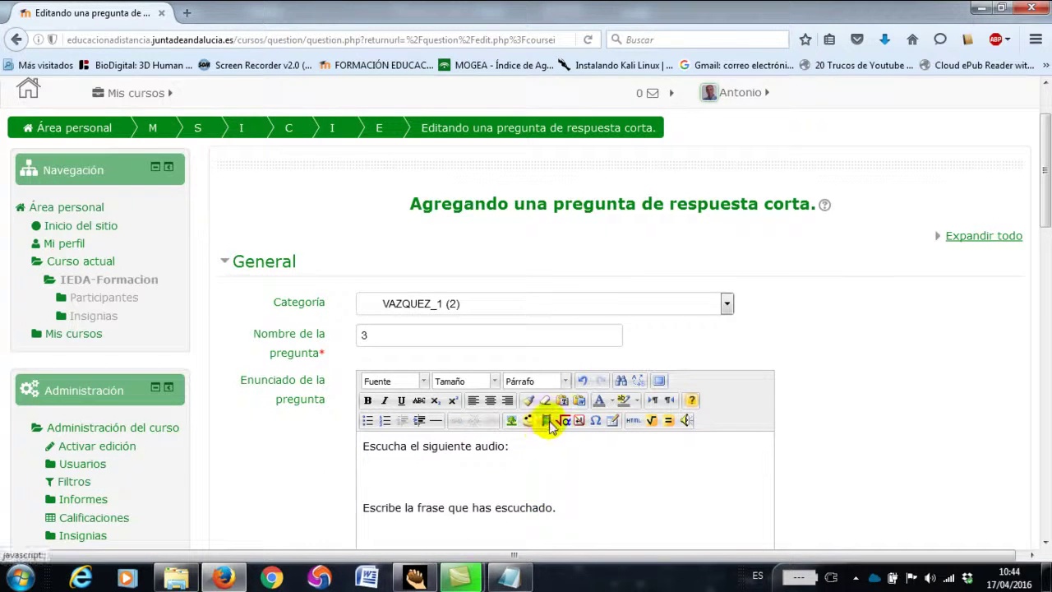
- Insert the audio file audio_fra from the 3_respuesta_corta folder between the two lines of the Enunciado
{"action": "left_click", "coordinate": [547, 421]}
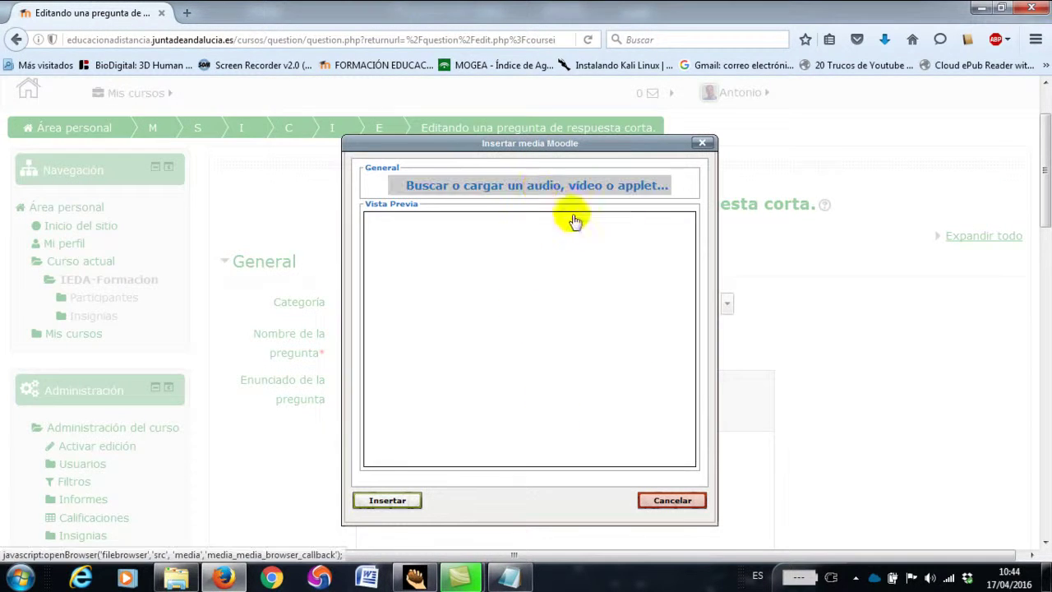
{"action": "left_click", "coordinate": [553, 197]}
{"action": "left_click", "coordinate": [538, 255]}
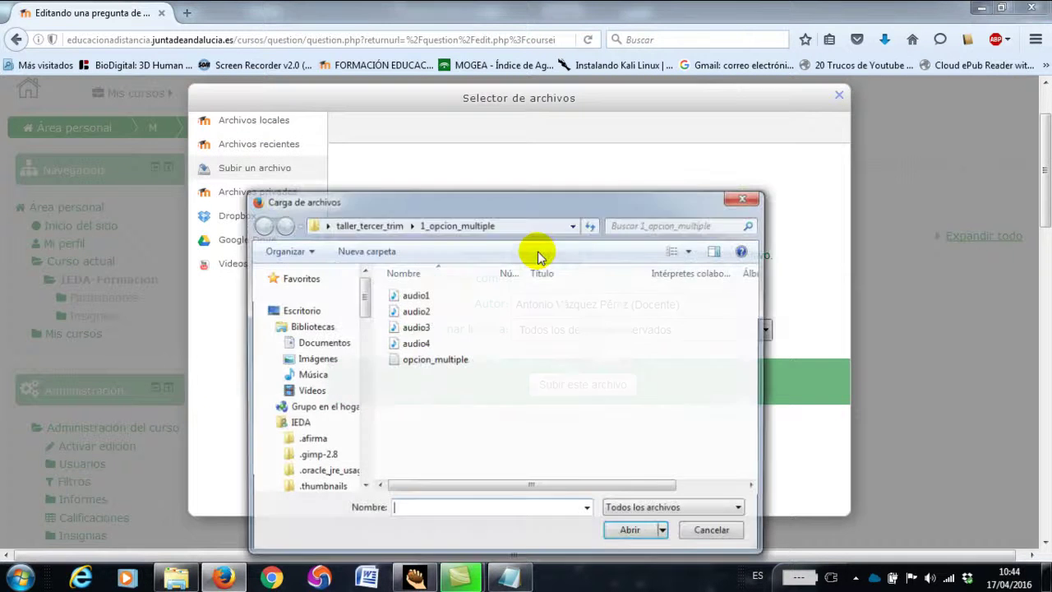
{"action": "left_click", "coordinate": [370, 229]}
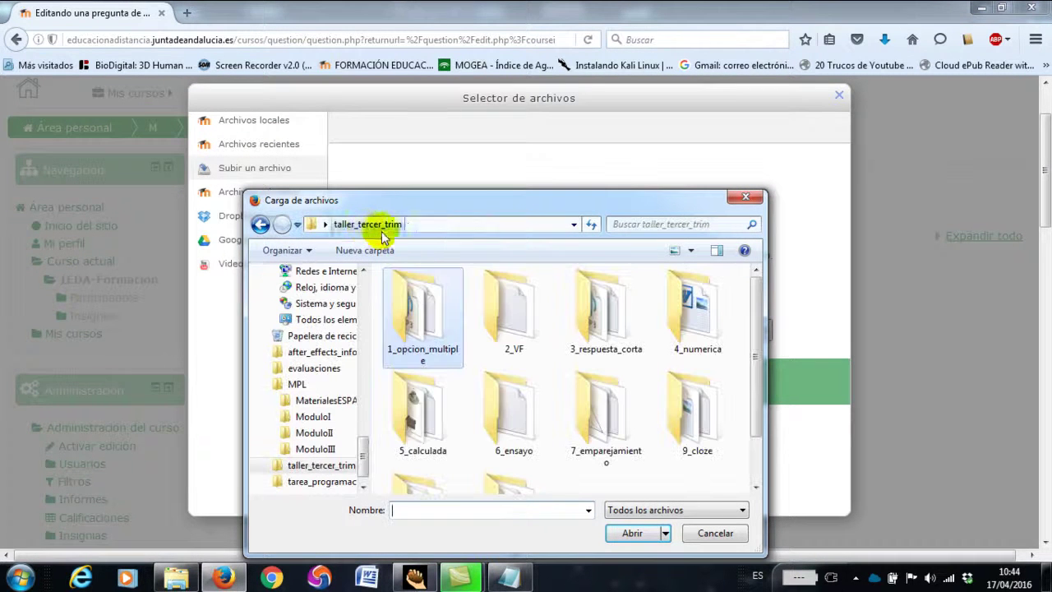
{"action": "double_click", "coordinate": [603, 310]}
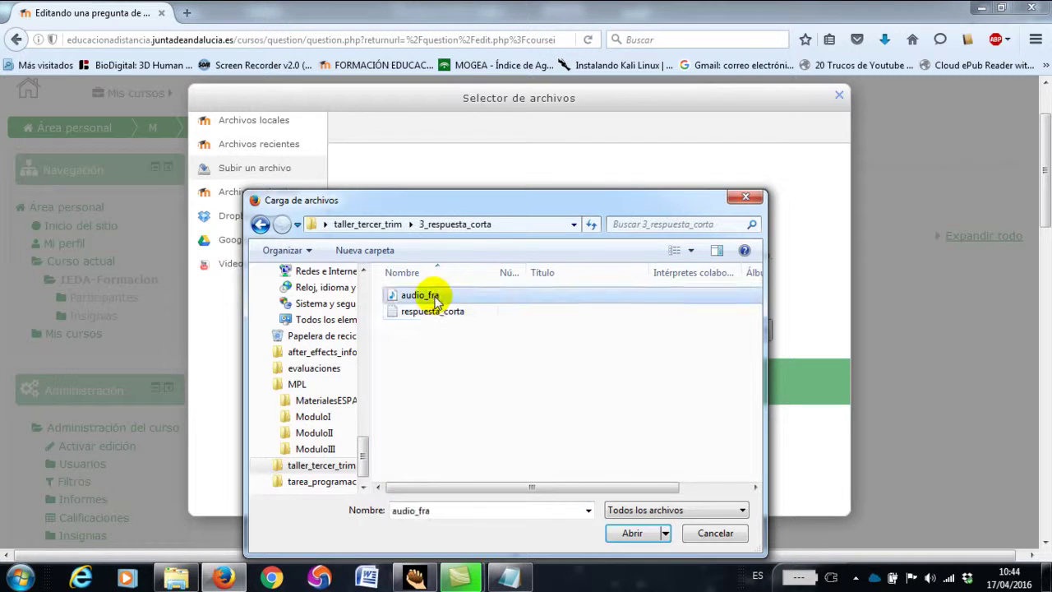
{"action": "double_click", "coordinate": [435, 298]}
{"action": "left_click", "coordinate": [550, 383]}
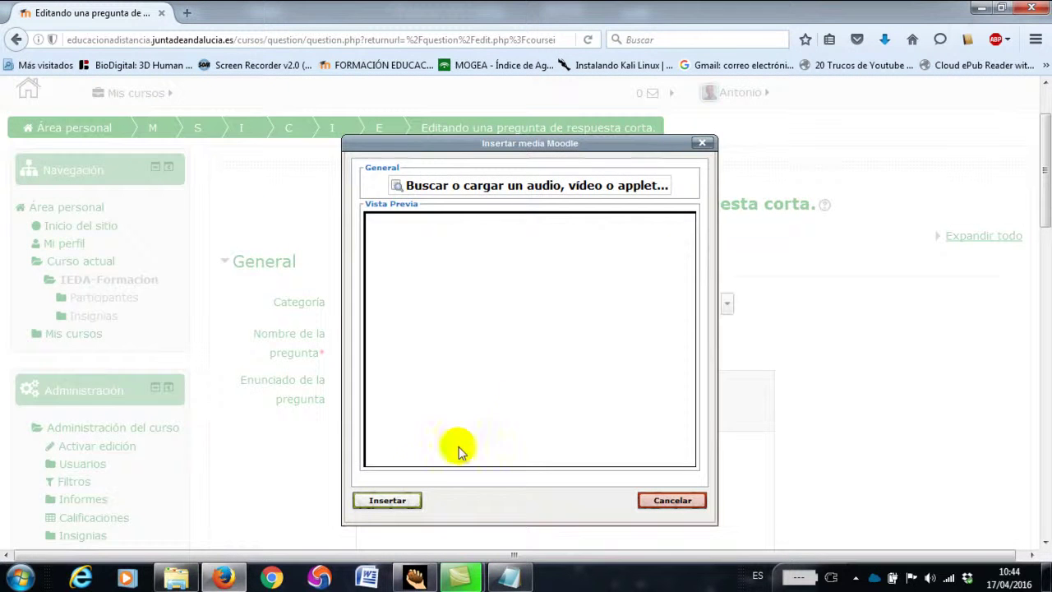
{"action": "left_click", "coordinate": [387, 501]}
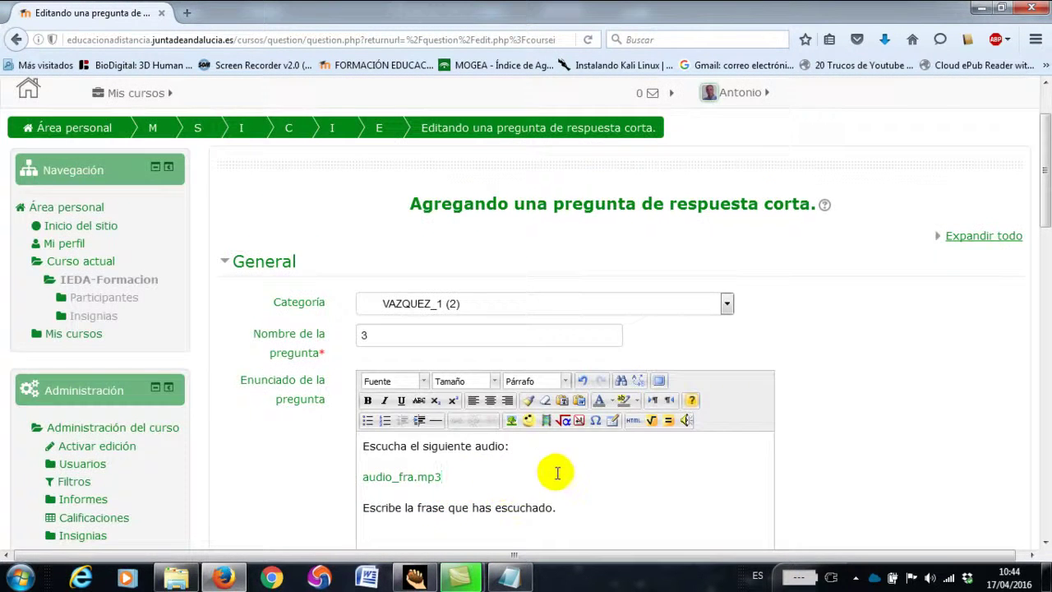
- Enter "J'avais entre 7 et 8 ans", "J'avais entre sept et 8 ans" and "J'avais entre 7 et huit ans" as Respuestas 1 to 3
{"action": "scroll", "coordinate": [568, 469], "scroll_direction": "down", "scroll_amount": 3}
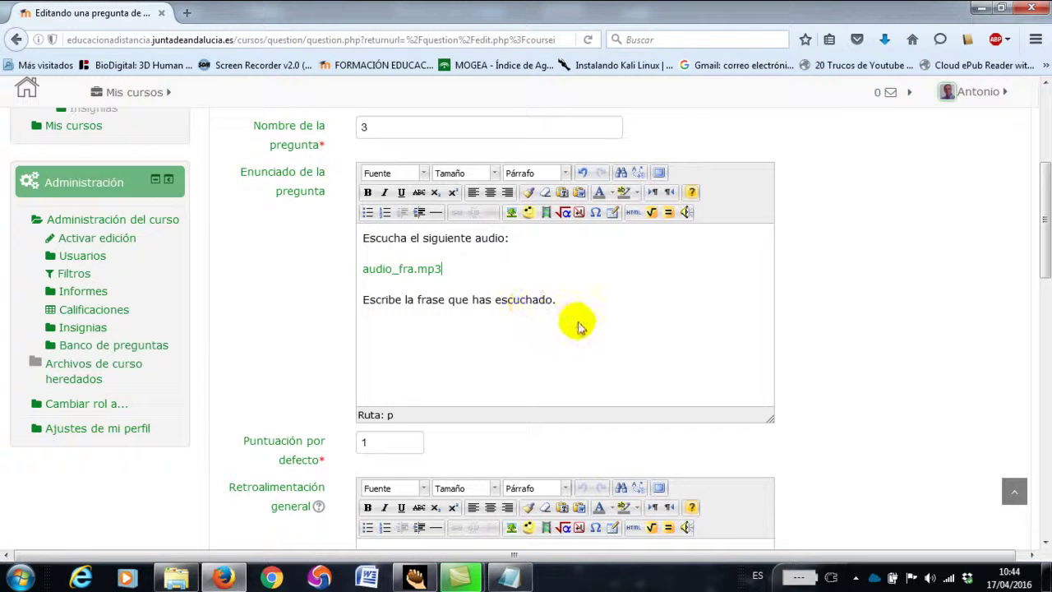
{"action": "scroll", "coordinate": [578, 327], "scroll_direction": "down", "scroll_amount": 5}
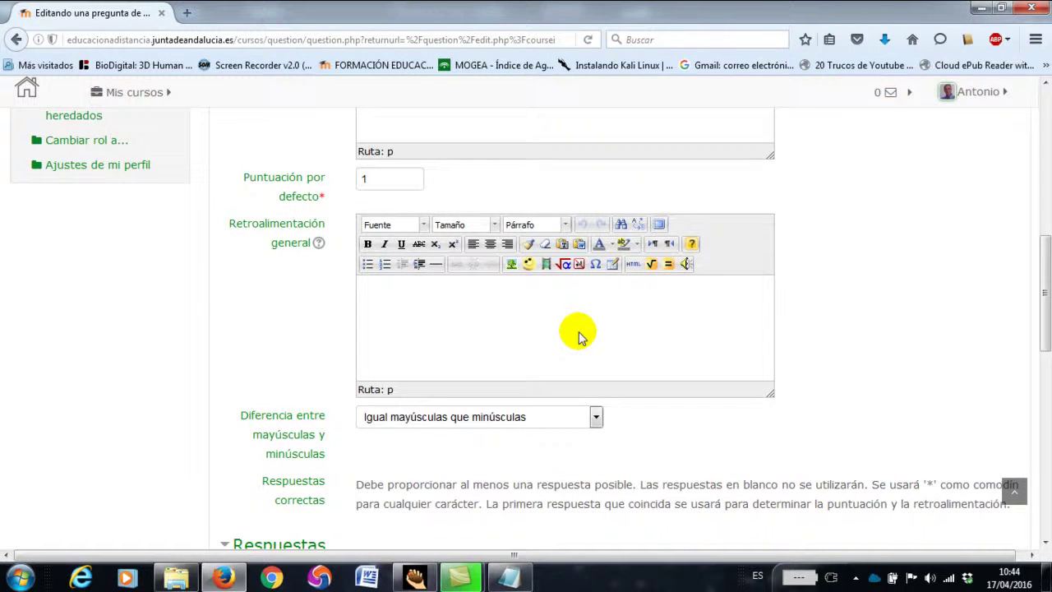
{"action": "scroll", "coordinate": [579, 337], "scroll_direction": "down", "scroll_amount": 1}
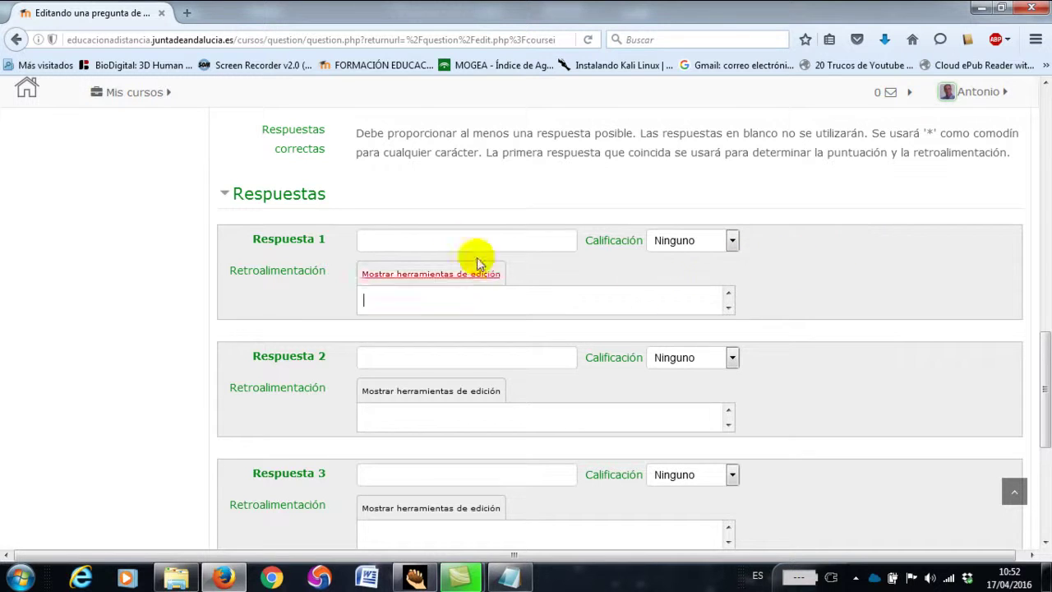
{"action": "left_click", "coordinate": [458, 241]}
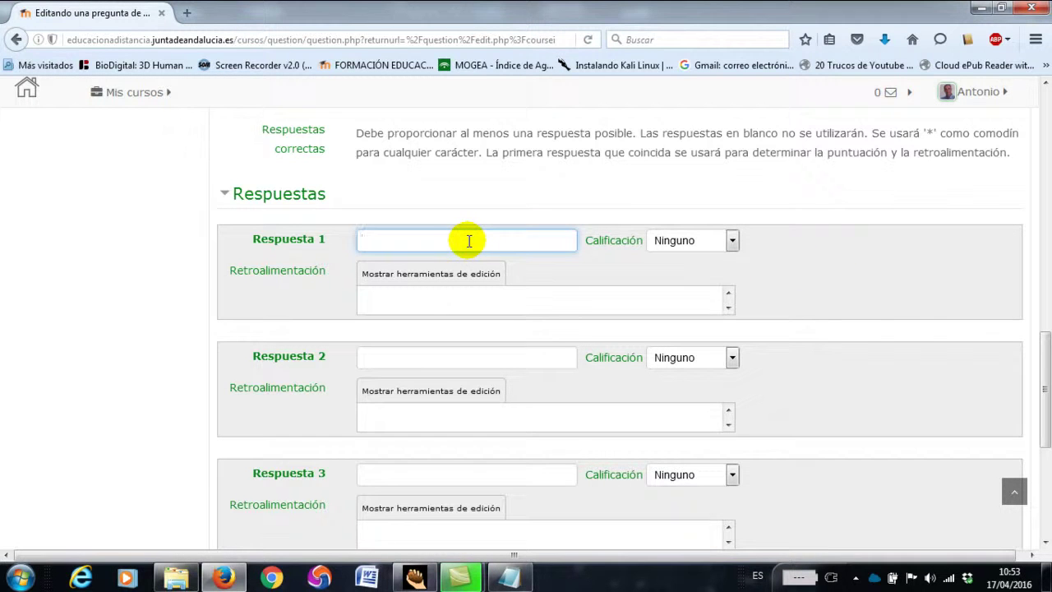
{"action": "left_click", "coordinate": [473, 359]}
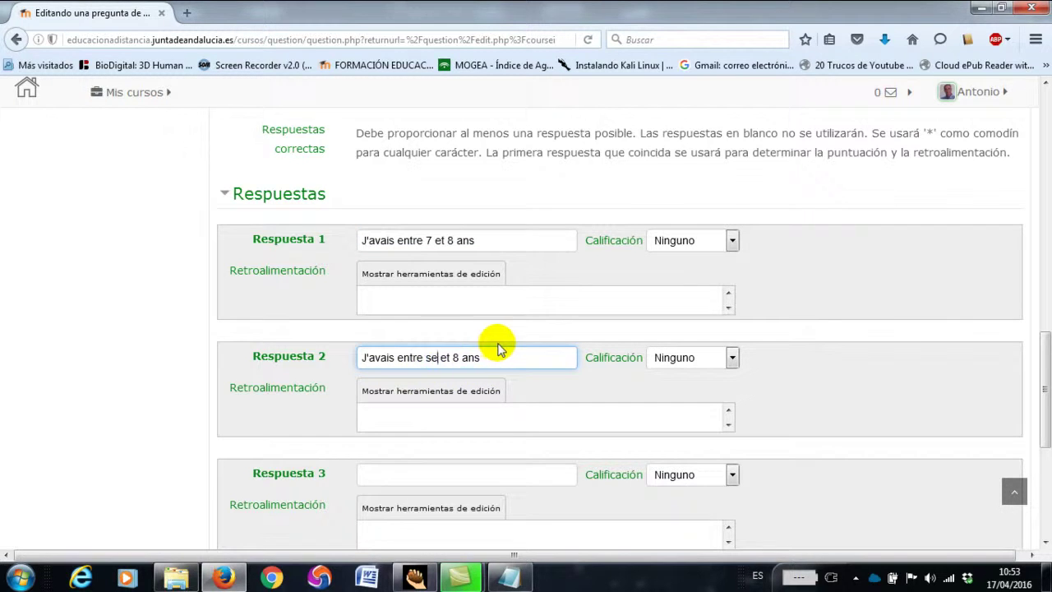
{"action": "left_click", "coordinate": [482, 476]}
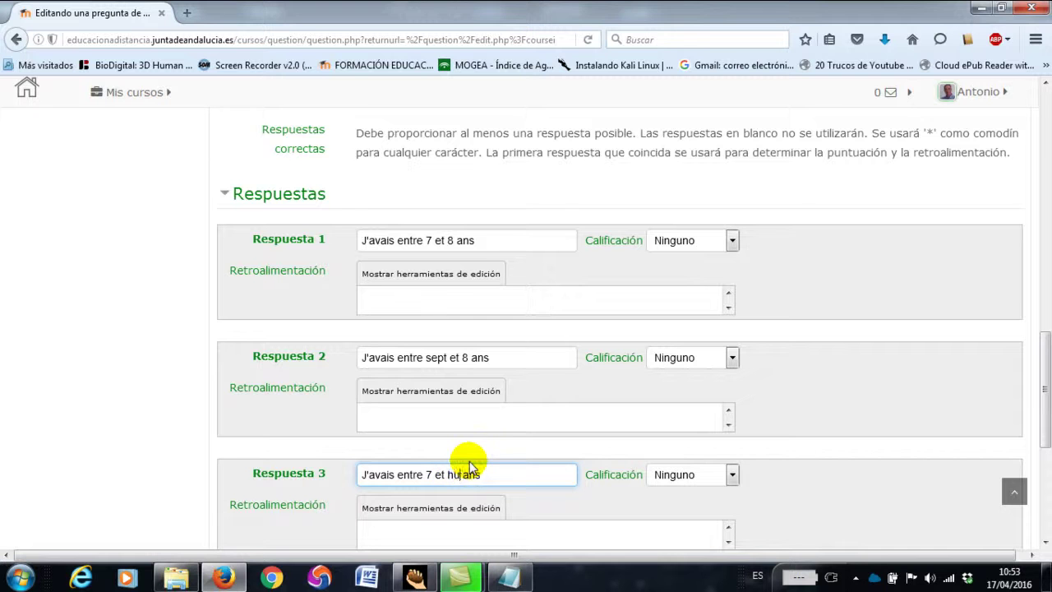
- Add three more blank answers and enter "J'avais entre sept et huit ans" as Respuesta 4
{"action": "scroll", "coordinate": [567, 439], "scroll_direction": "down", "scroll_amount": 4}
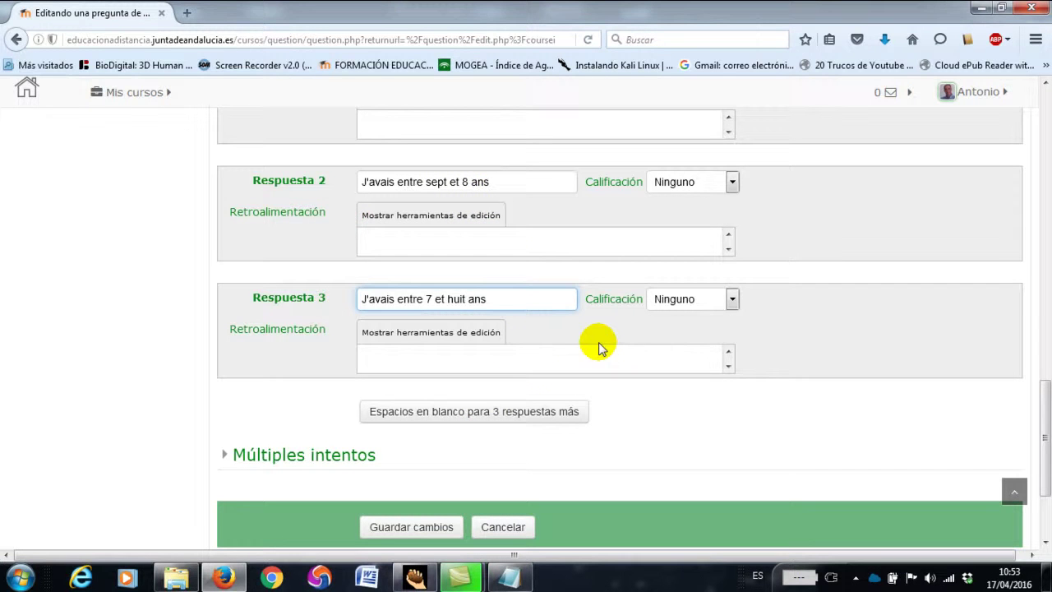
{"action": "left_click", "coordinate": [549, 413]}
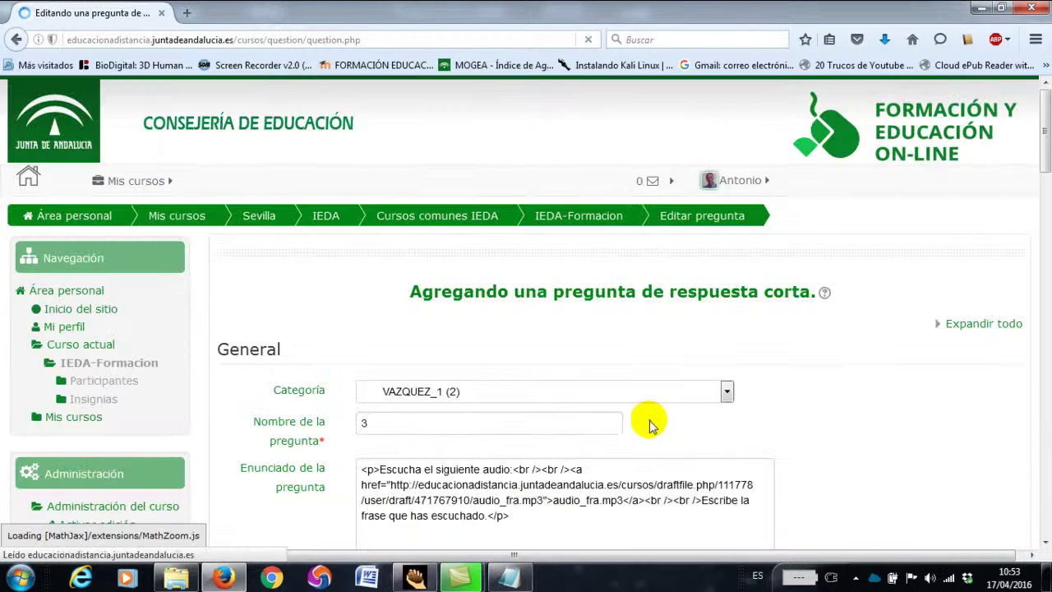
{"action": "scroll", "coordinate": [663, 400], "scroll_direction": "down", "scroll_amount": 3}
{"action": "scroll", "coordinate": [693, 361], "scroll_direction": "down", "scroll_amount": 5}
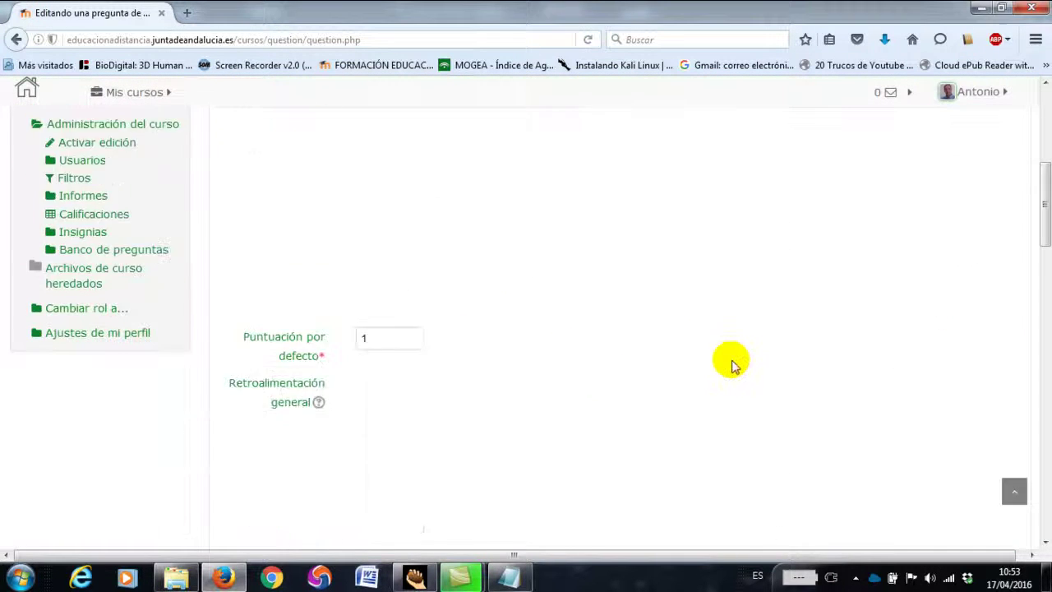
{"action": "scroll", "coordinate": [691, 355], "scroll_direction": "down", "scroll_amount": 10}
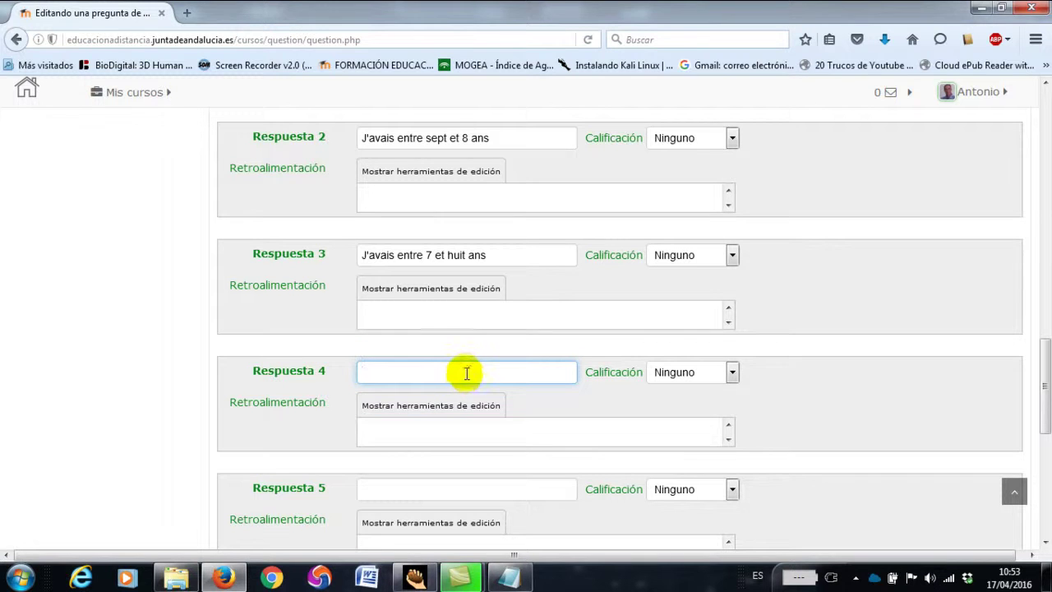
{"action": "type", "text": "J'avais entre 7 et 8 ans"}
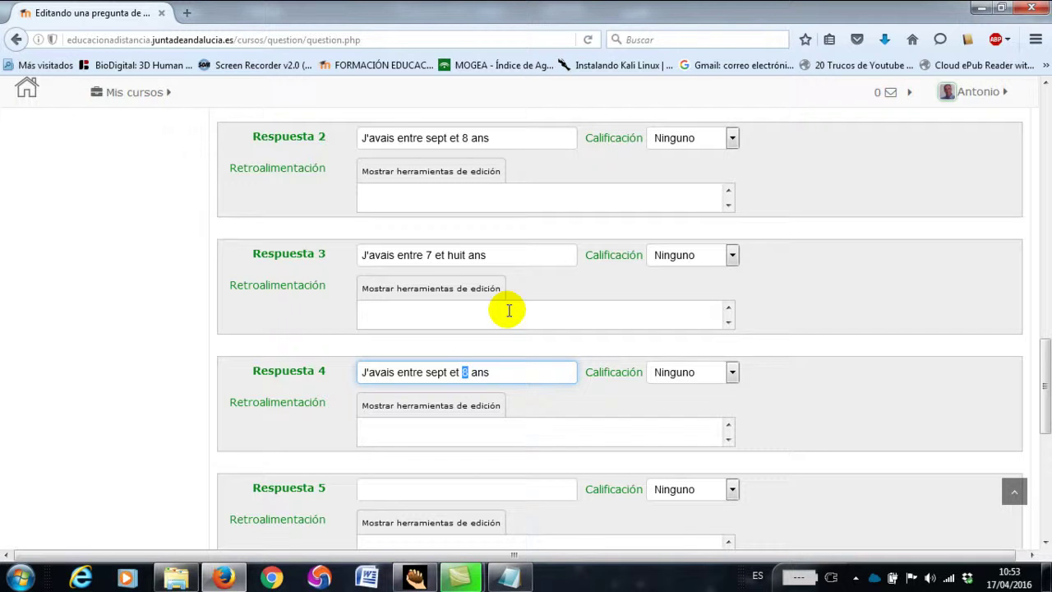
{"action": "scroll", "coordinate": [406, 302], "scroll_direction": "down", "scroll_amount": 5}
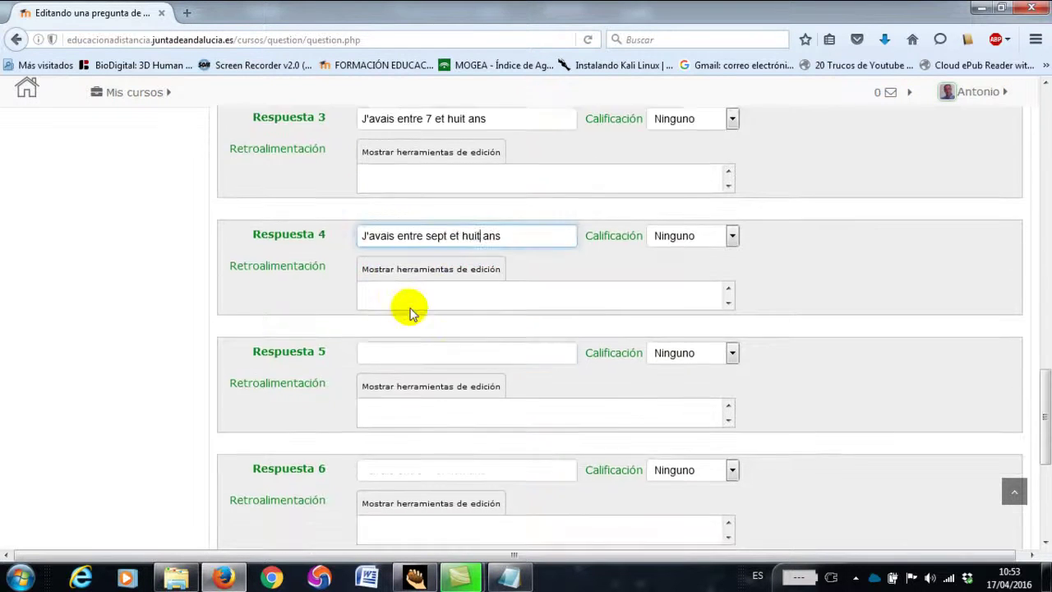
- Set the Calificación of Respuestas 1 to 4 to 100% and save the short-answer question
{"action": "scroll", "coordinate": [411, 298], "scroll_direction": "up", "scroll_amount": 3}
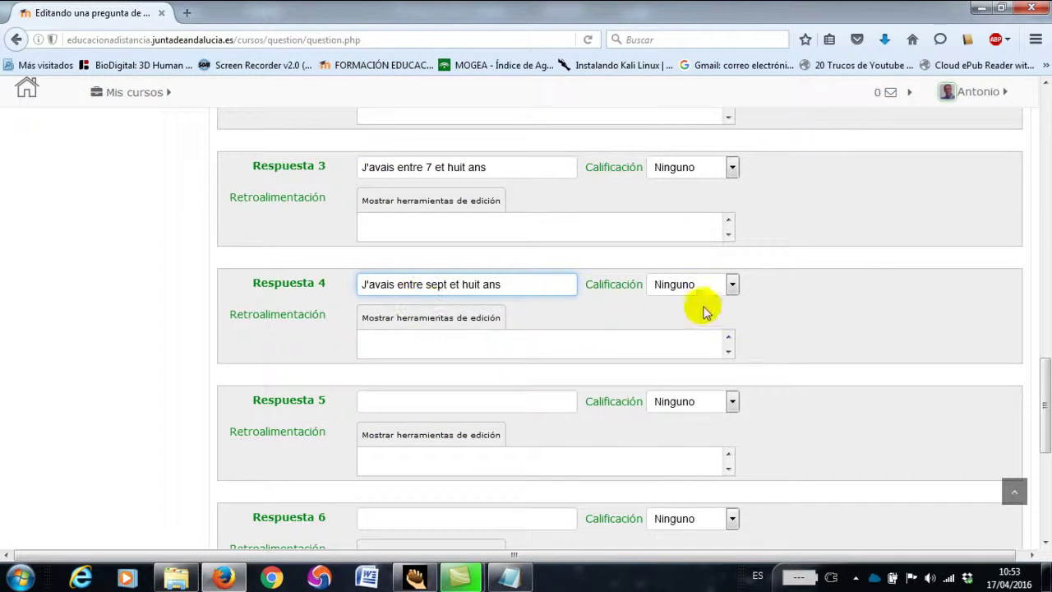
{"action": "left_click", "coordinate": [735, 286]}
{"action": "left_click", "coordinate": [712, 317]}
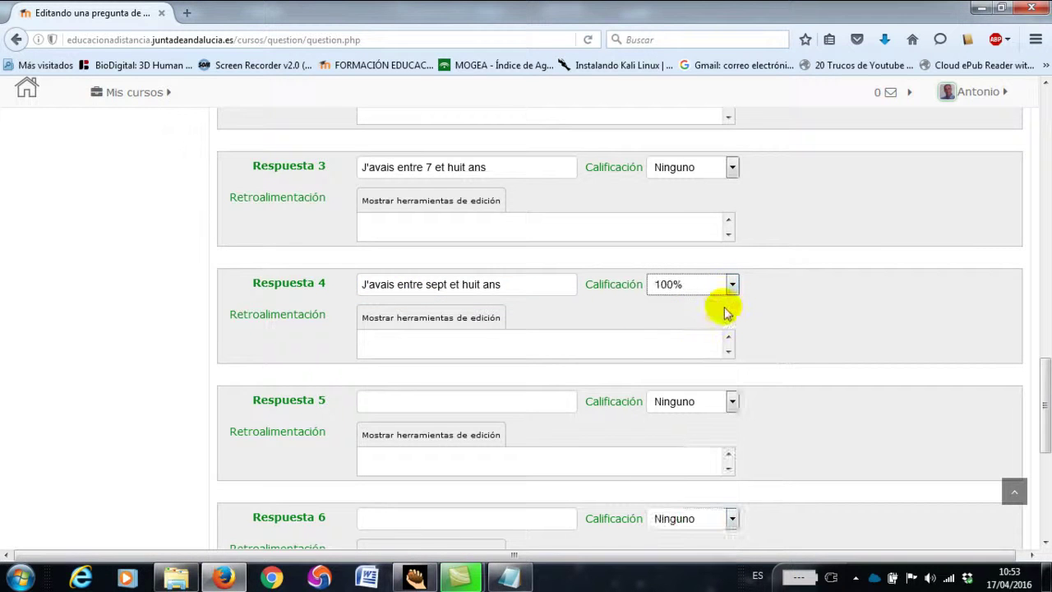
{"action": "scroll", "coordinate": [731, 280], "scroll_direction": "up", "scroll_amount": 2}
{"action": "left_click", "coordinate": [732, 256]}
{"action": "left_click", "coordinate": [722, 284]}
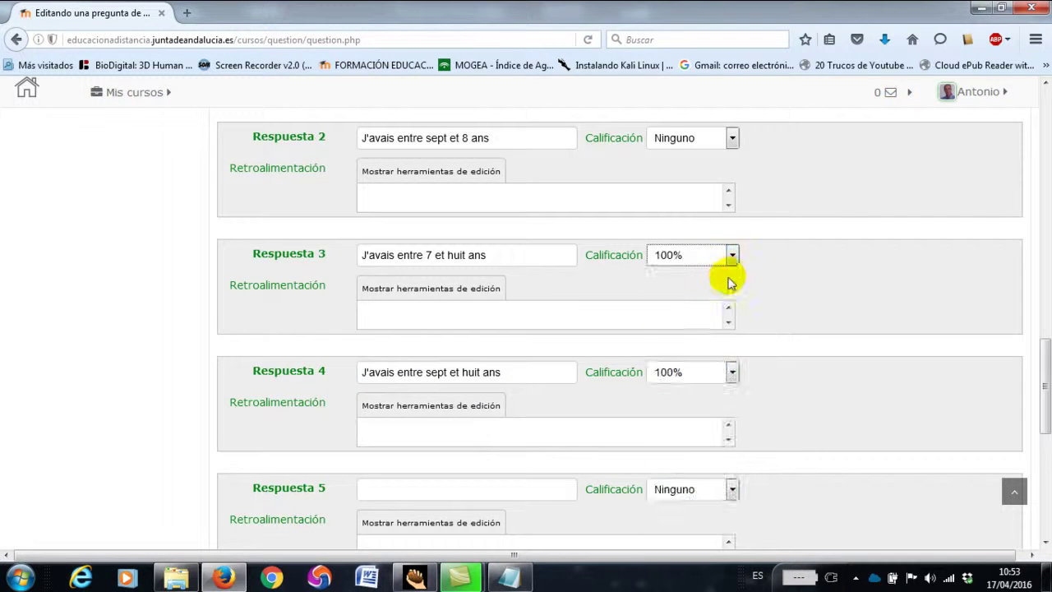
{"action": "scroll", "coordinate": [730, 272], "scroll_direction": "up", "scroll_amount": 2}
{"action": "left_click", "coordinate": [731, 232]}
{"action": "left_click", "coordinate": [716, 258]}
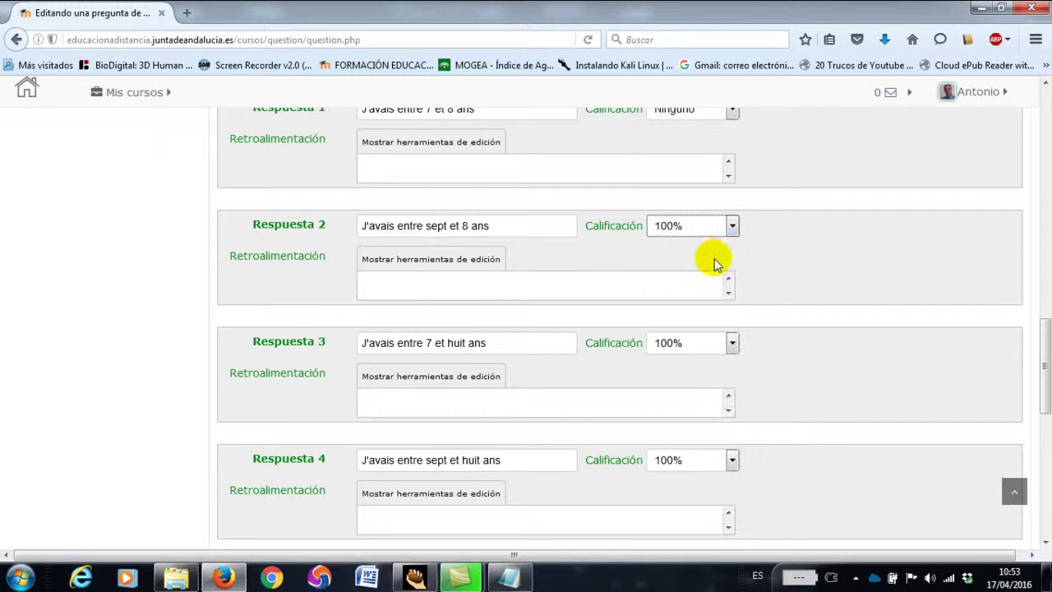
{"action": "scroll", "coordinate": [715, 260], "scroll_direction": "up", "scroll_amount": 2}
{"action": "left_click", "coordinate": [734, 284]}
{"action": "left_click", "coordinate": [708, 318]}
{"action": "scroll", "coordinate": [752, 303], "scroll_direction": "down", "scroll_amount": 10}
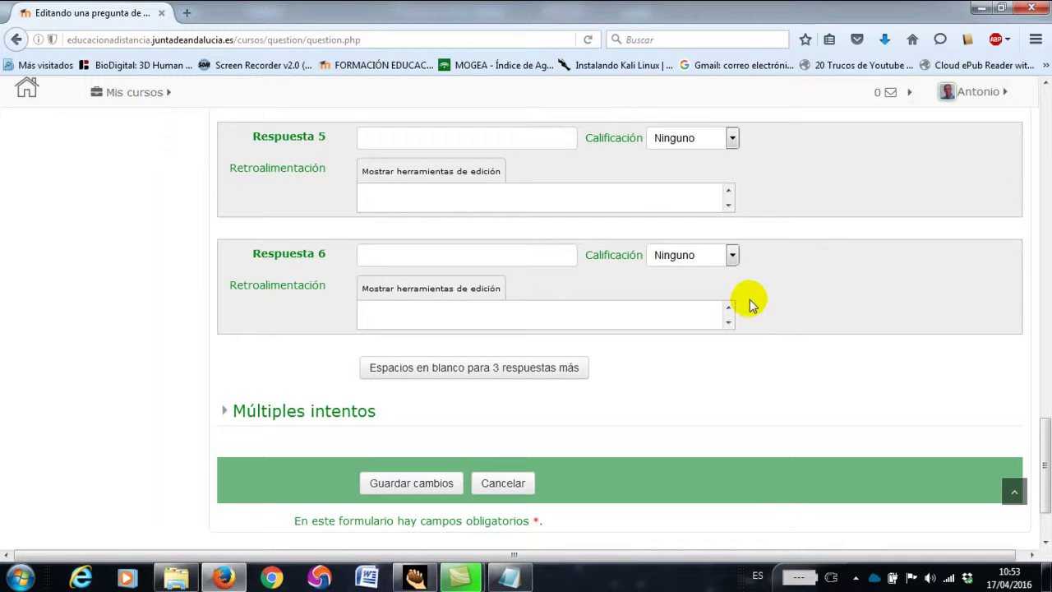
{"action": "left_click", "coordinate": [433, 483]}
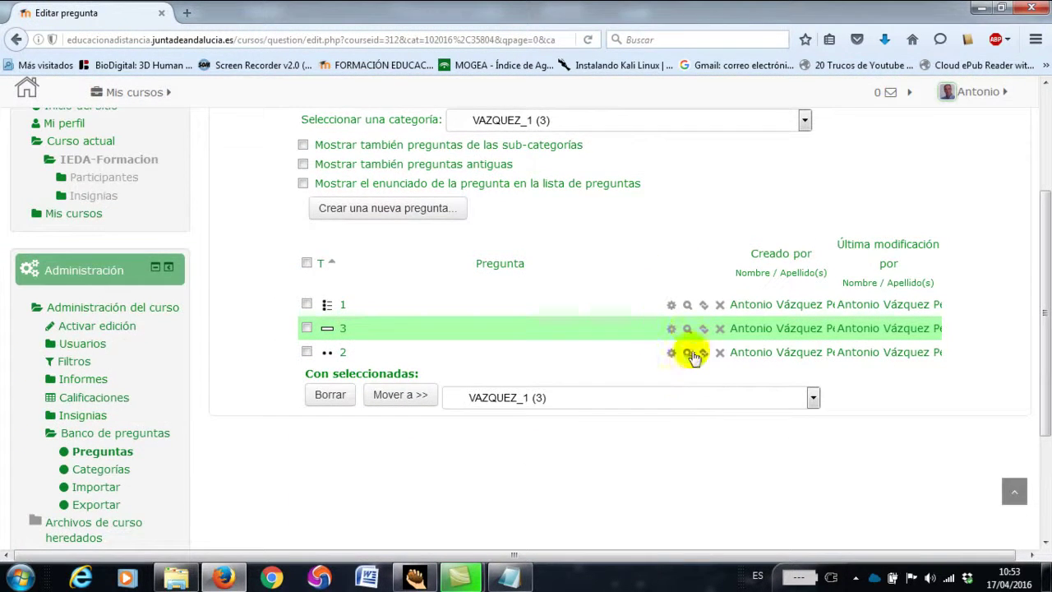
- Preview question 3 from the question bank, play its audio and close the preview window
{"action": "left_click", "coordinate": [688, 328]}
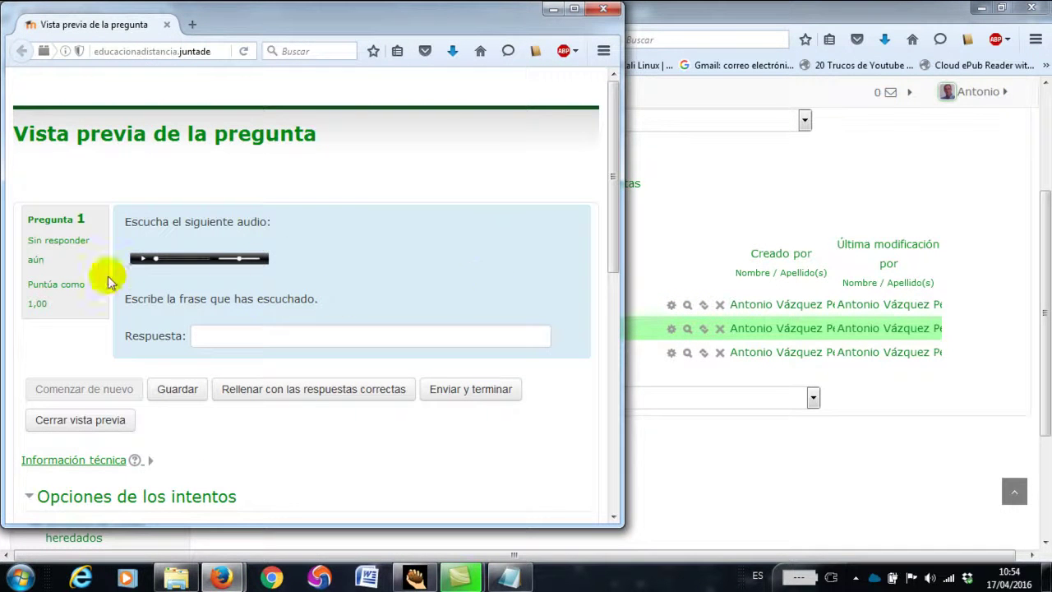
{"action": "left_click", "coordinate": [143, 261]}
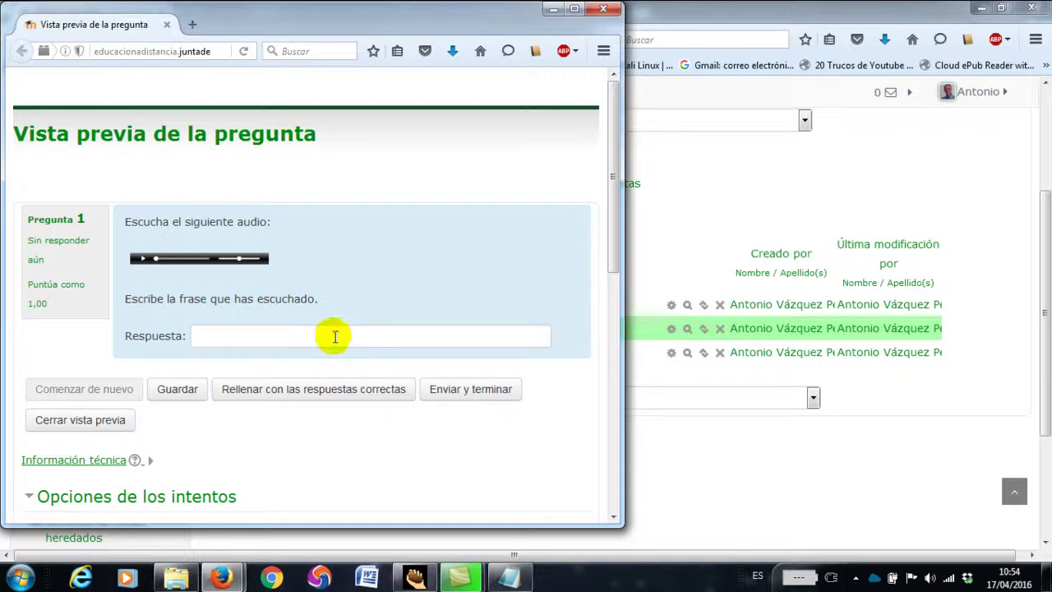
{"action": "key", "text": "ctrl+w"}
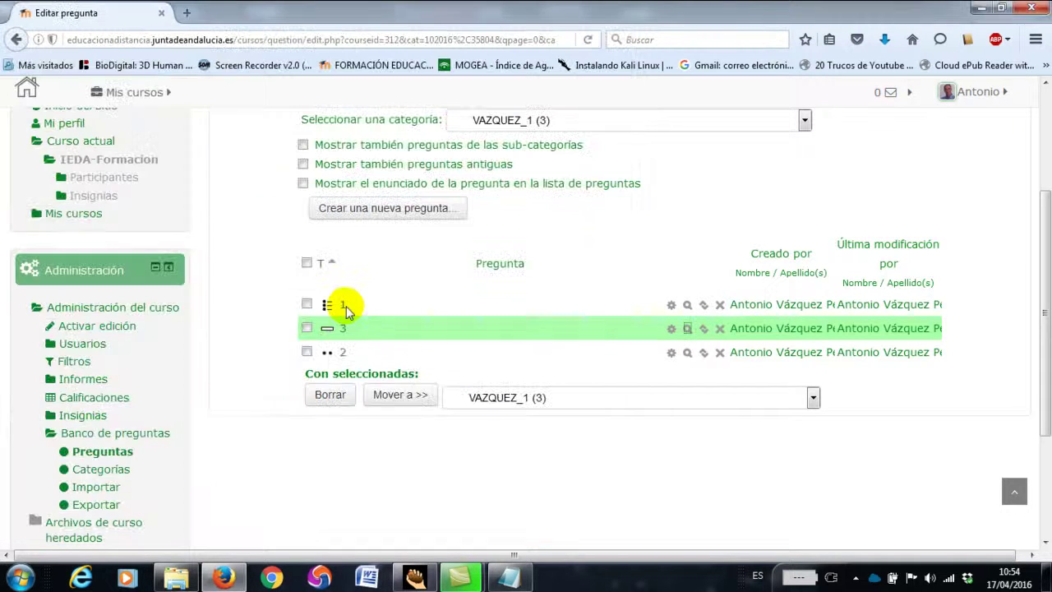
- Start a new Numérica question in the VAZQUEZ_1 category
{"action": "left_click", "coordinate": [393, 210]}
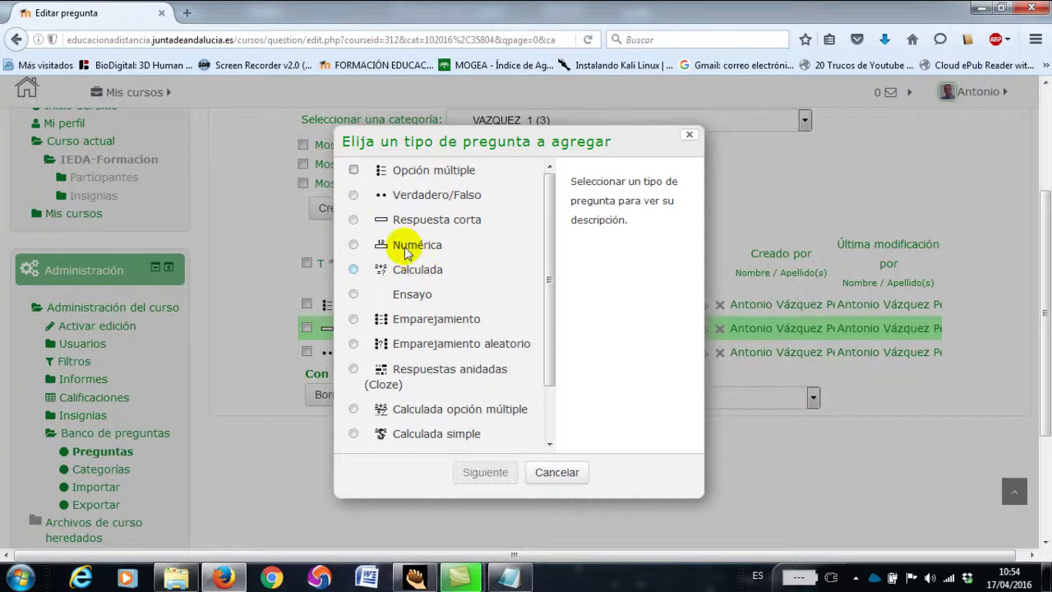
{"action": "left_click", "coordinate": [406, 252]}
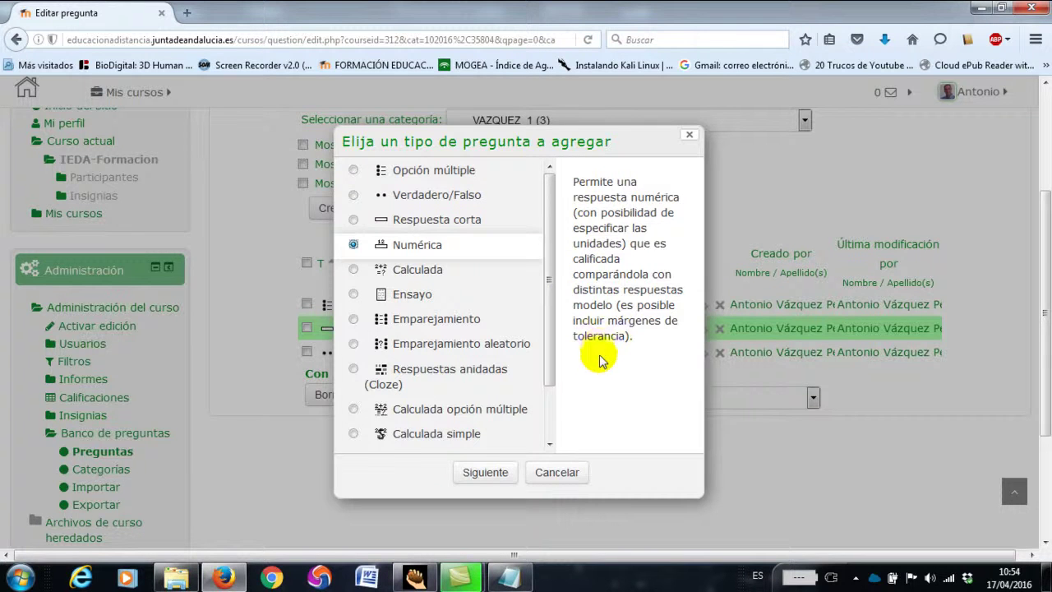
{"action": "left_click", "coordinate": [503, 477]}
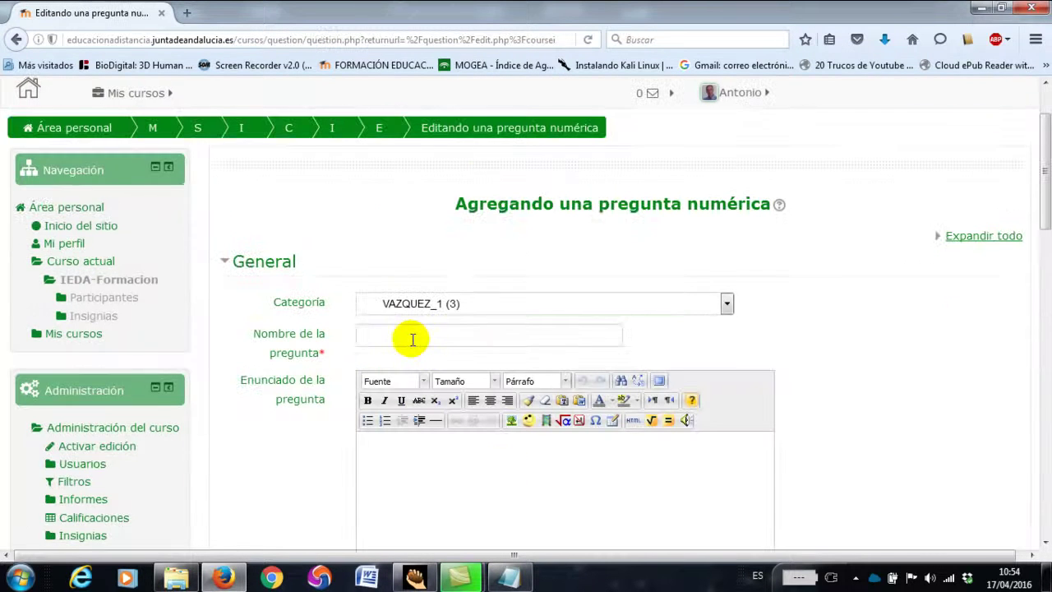
- Name the numerical question 4 and enter "El resultado de la operación i² - 1 es:" as its Enunciado
{"action": "left_click", "coordinate": [411, 337]}
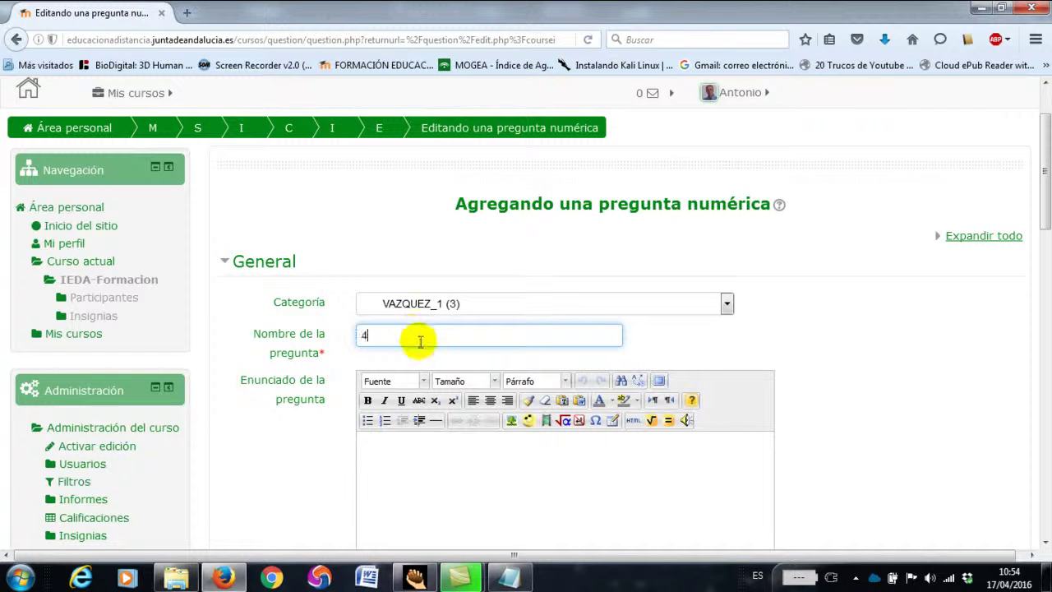
{"action": "left_click", "coordinate": [430, 444]}
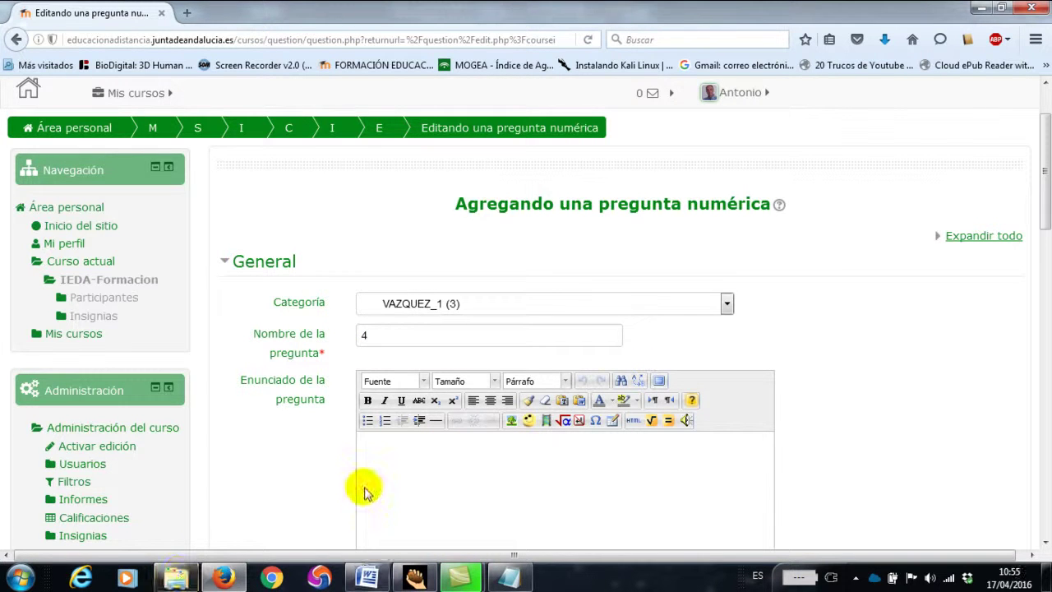
{"action": "type", "text": "El resultado de la operación i² - 1 es:"}
- Enter 0, -2 and -1 as Respuestas 1 to 3 and set the Calificación of the -2 answer to 100%
{"action": "scroll", "coordinate": [460, 436], "scroll_direction": "down", "scroll_amount": 6}
{"action": "left_click", "coordinate": [437, 382]}
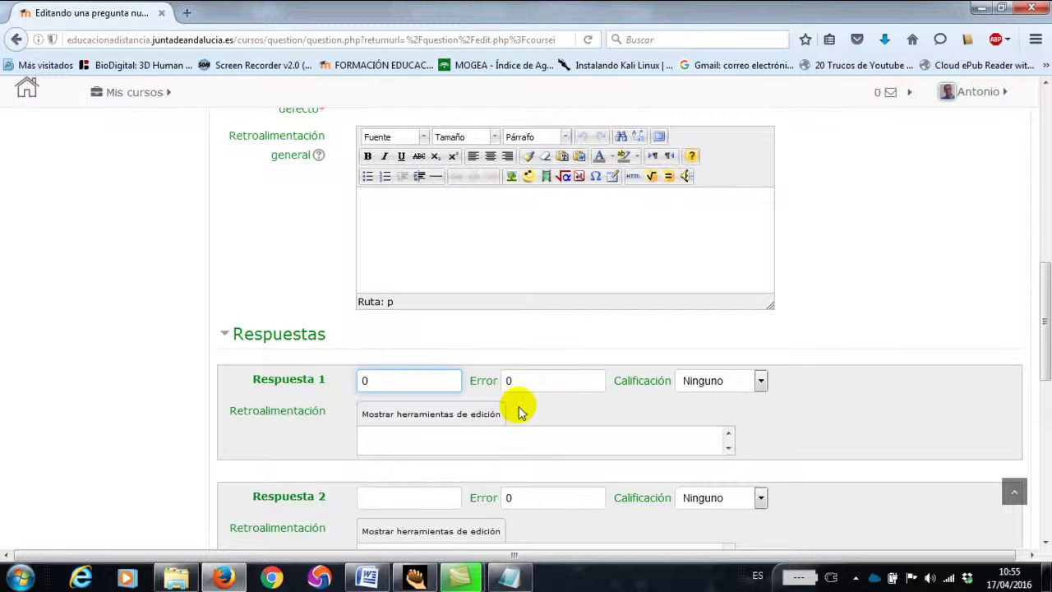
{"action": "scroll", "coordinate": [510, 407], "scroll_direction": "down", "scroll_amount": 3}
{"action": "left_click", "coordinate": [431, 317]}
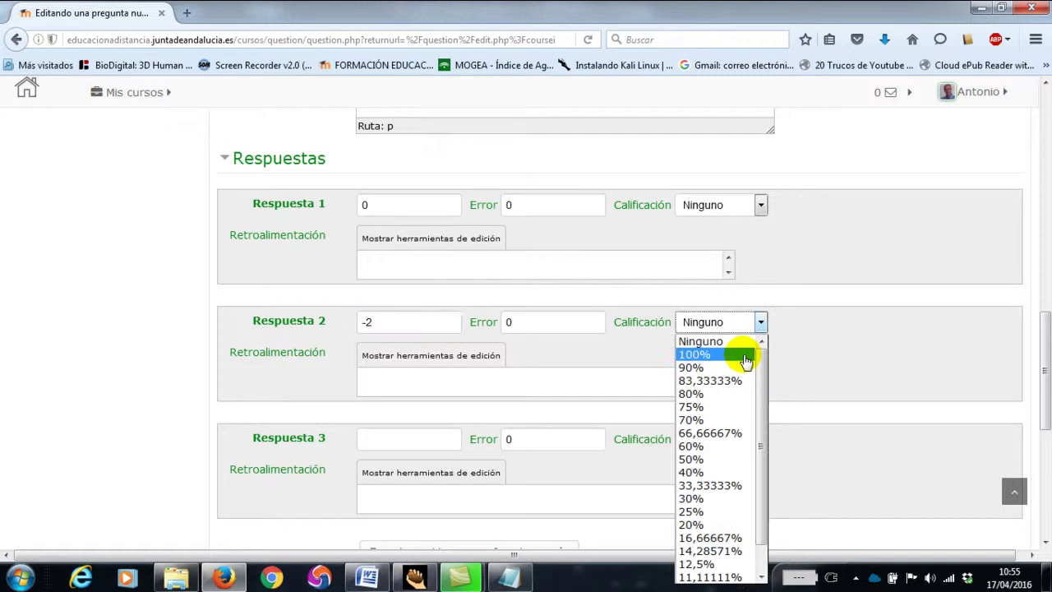
{"action": "left_click", "coordinate": [740, 353]}
{"action": "left_click", "coordinate": [424, 436]}
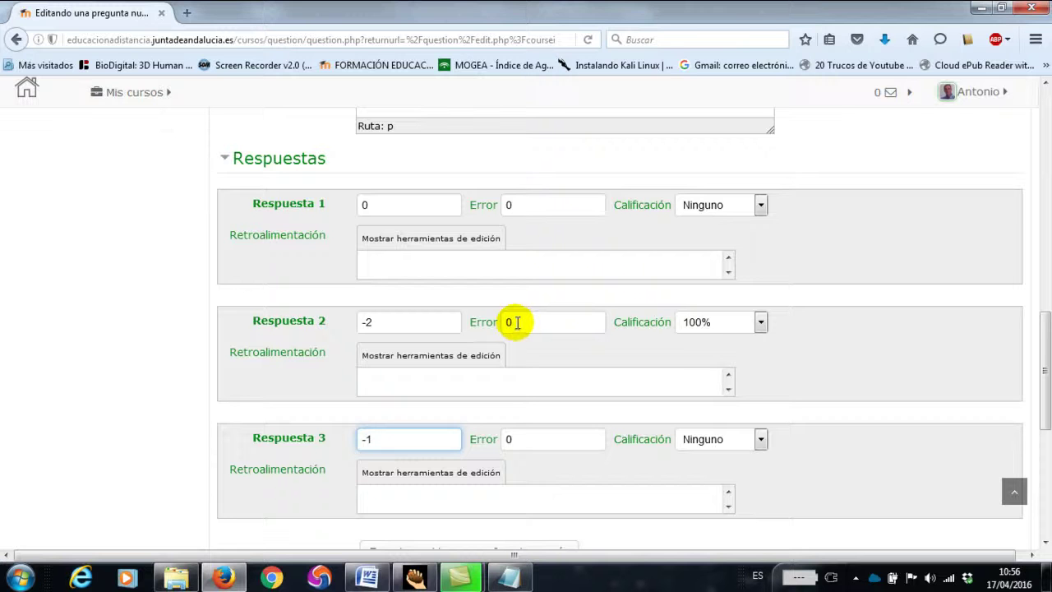
- Save numerical question 4, preview it from the question bank and close the preview window
{"action": "scroll", "coordinate": [514, 322], "scroll_direction": "down", "scroll_amount": 3}
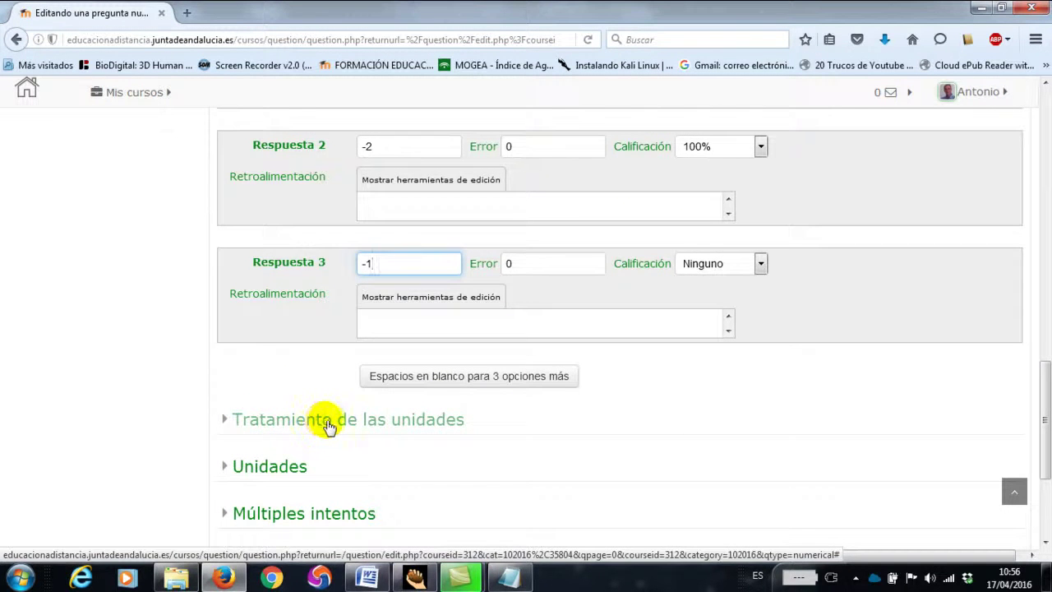
{"action": "scroll", "coordinate": [395, 435], "scroll_direction": "down", "scroll_amount": 3}
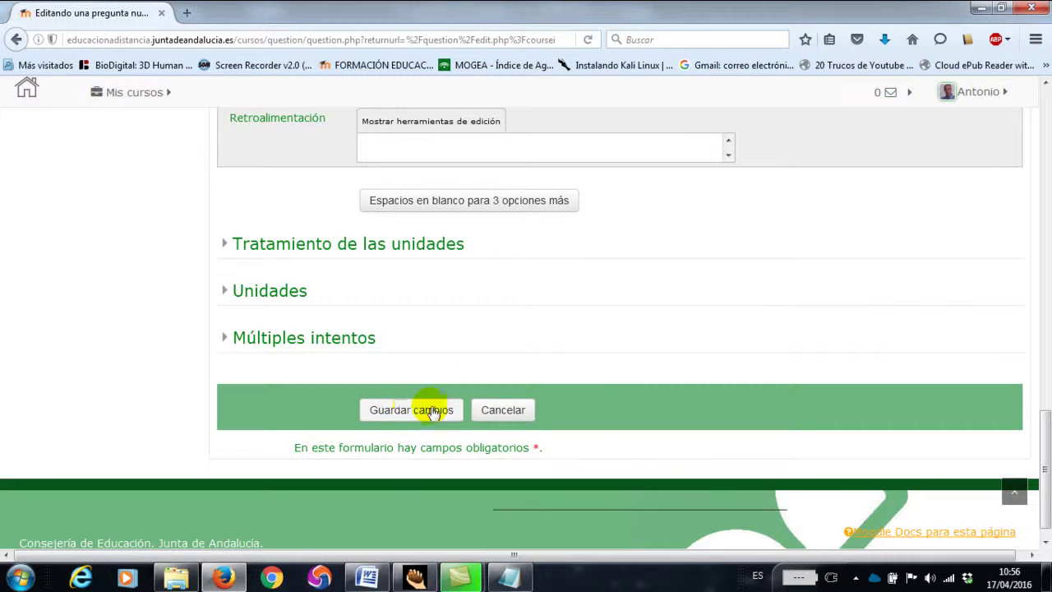
{"action": "left_click", "coordinate": [413, 410]}
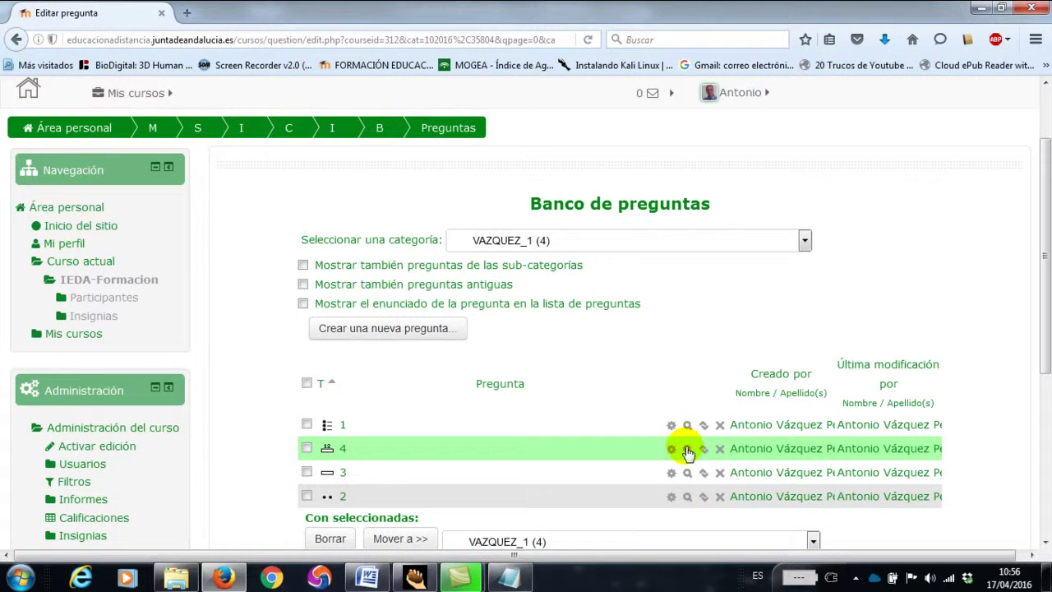
{"action": "left_click", "coordinate": [687, 448]}
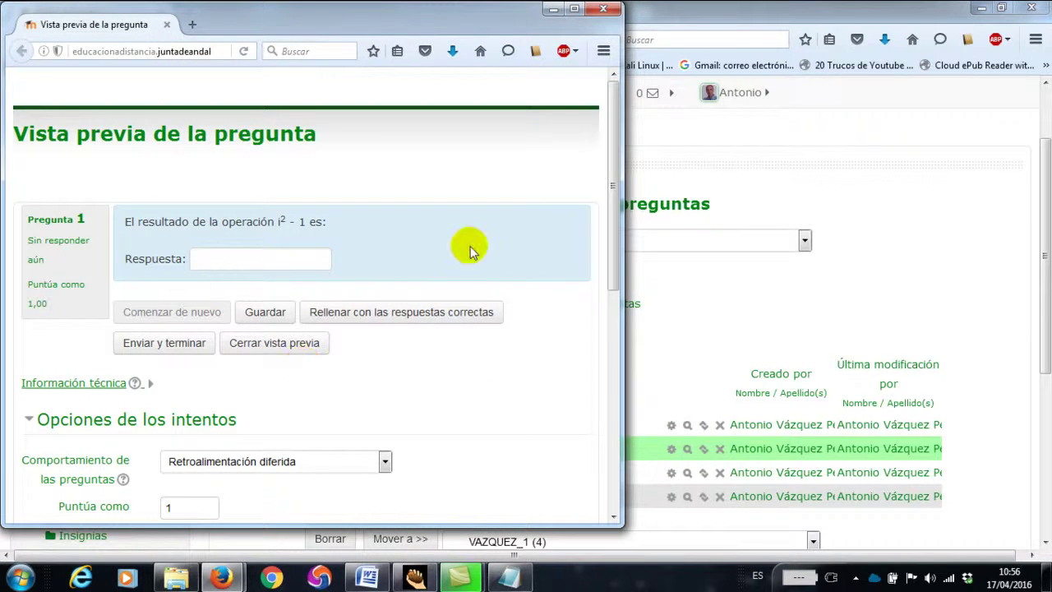
{"action": "left_click", "coordinate": [600, 8]}
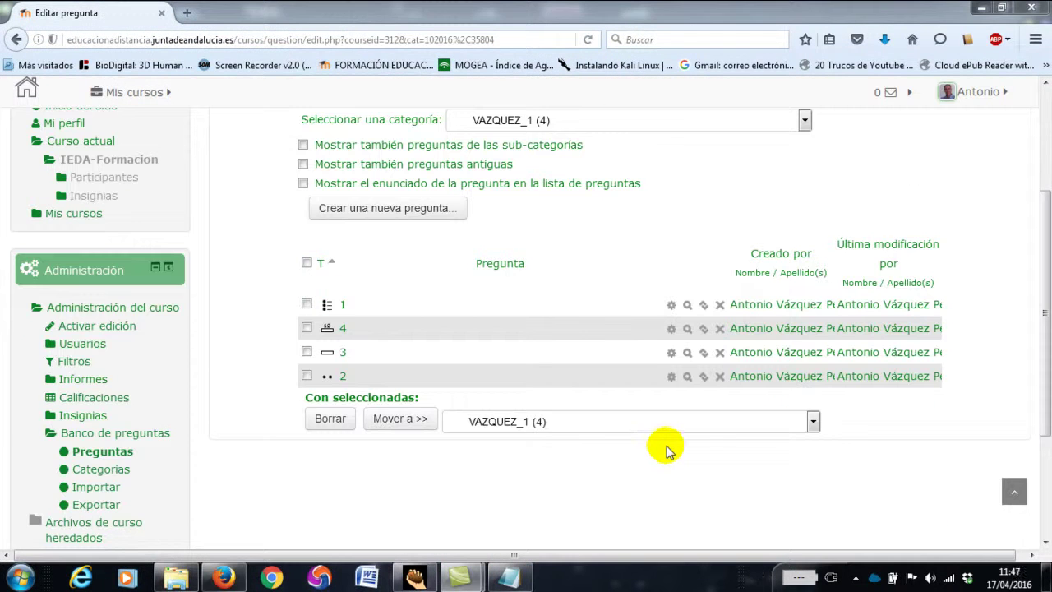
- Start a new Calculada question in the VAZQUEZ_1 category and name it 5
{"action": "left_click", "coordinate": [387, 213]}
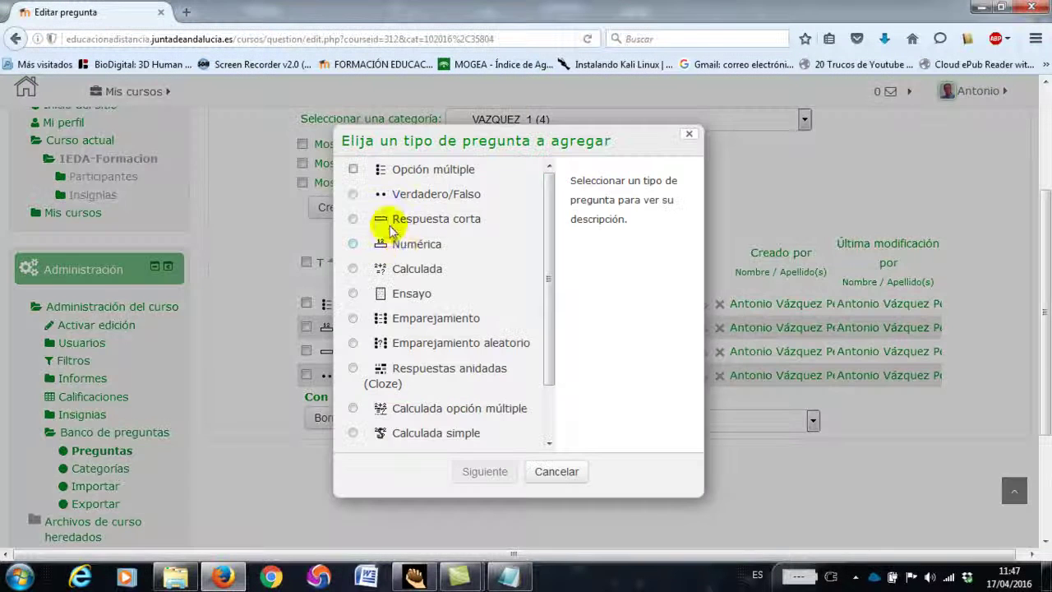
{"action": "left_click", "coordinate": [421, 274]}
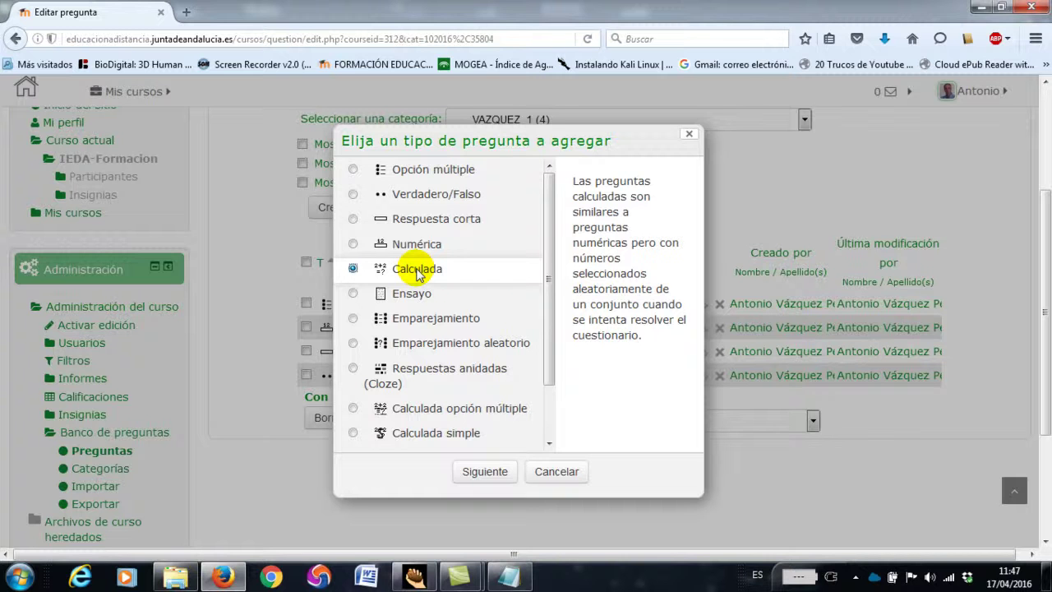
{"action": "left_click", "coordinate": [485, 472]}
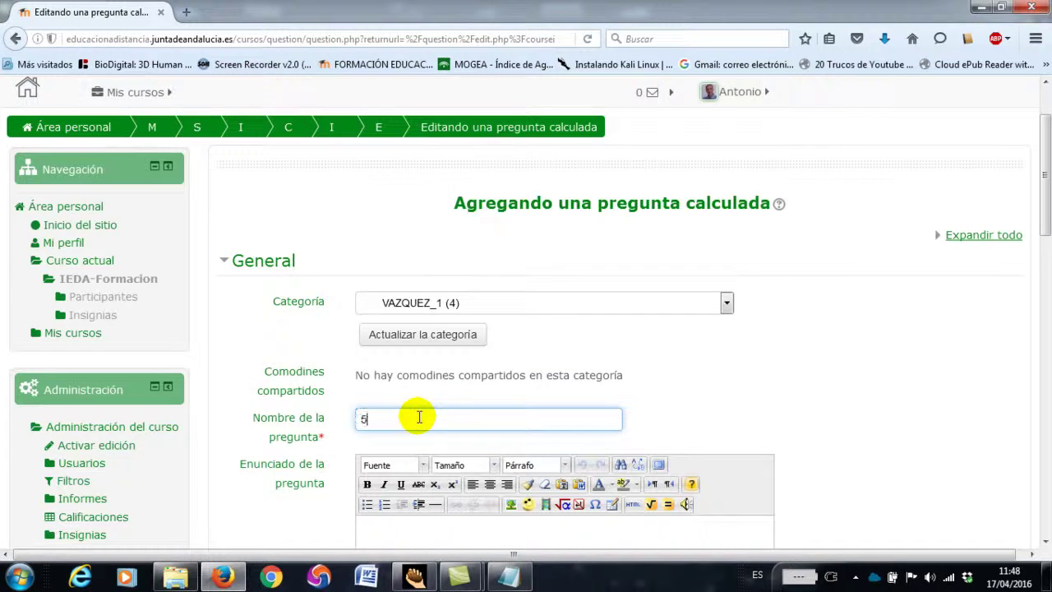
- Enter the Enunciado "Calcula la tensión a la que se encuentra la bombilla de la imagen", with intensidad {I} A and resistencia {R} Ω
{"action": "left_click", "coordinate": [410, 528]}
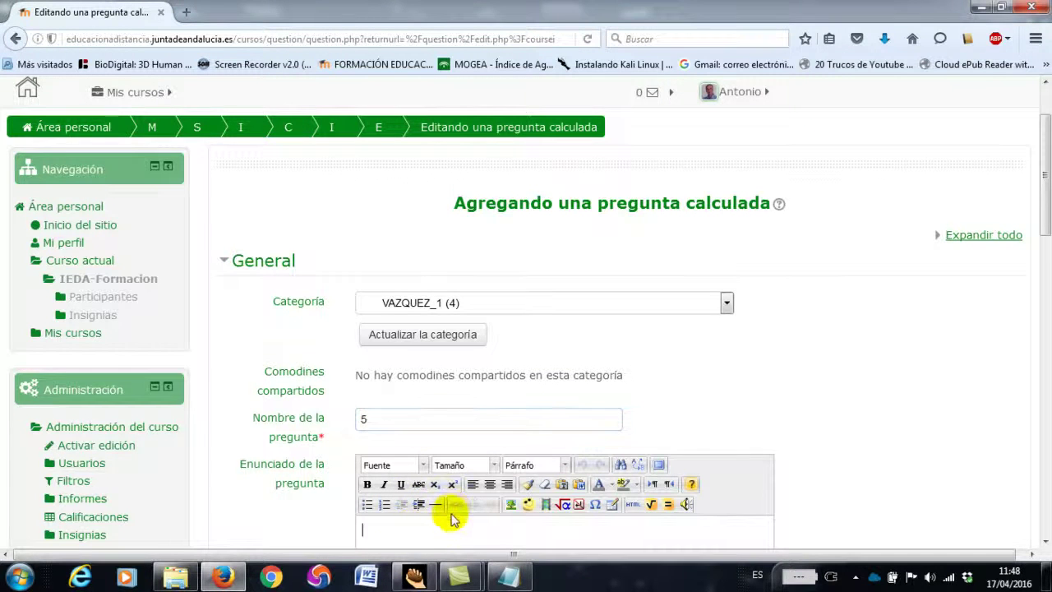
{"action": "scroll", "coordinate": [448, 510], "scroll_direction": "down", "scroll_amount": 3}
{"action": "type", "text": "Calcula la tensión a la que se encuentra la bombilla de la imagen, por la que circula una intensidad de {I} A y que tiene una resistencia de {R} Ω"}
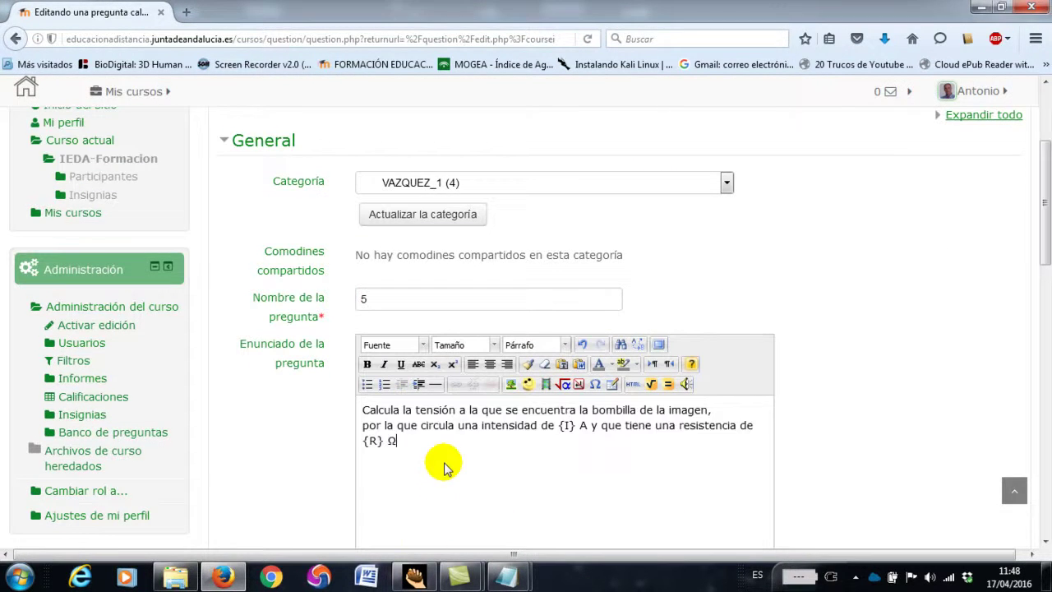
{"action": "scroll", "coordinate": [518, 502], "scroll_direction": "down", "scroll_amount": 4}
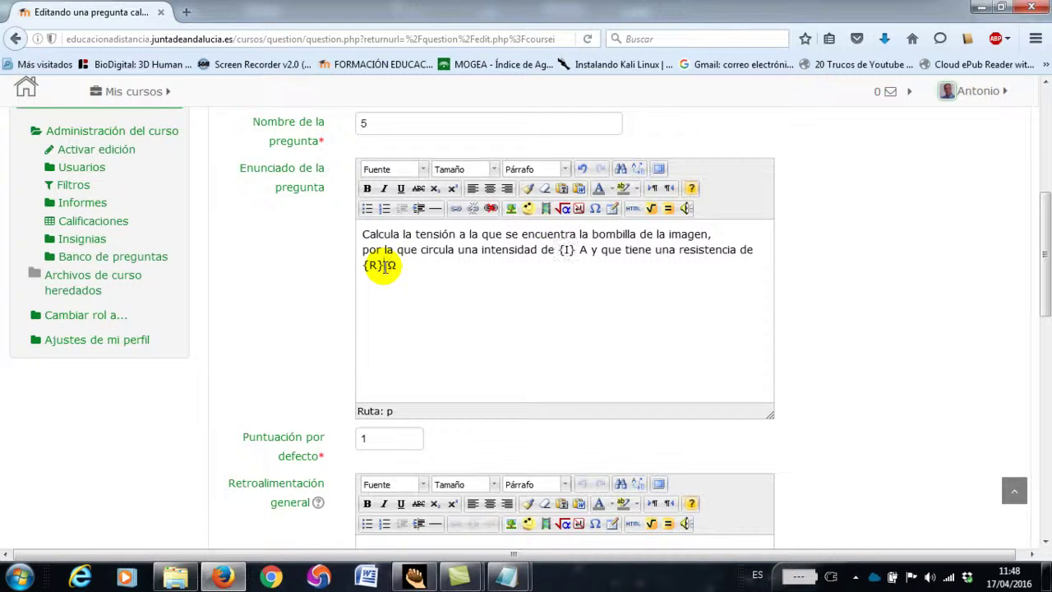
{"action": "left_click_drag", "start_coordinate": [385, 266], "coordinate": [368, 266]}
{"action": "left_click", "coordinate": [434, 281]}
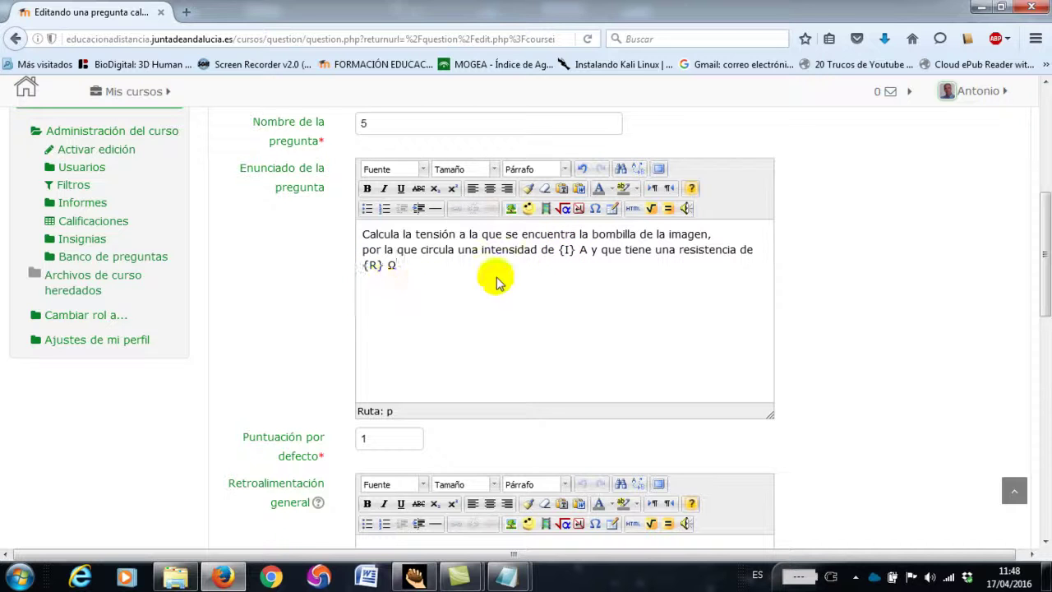
{"action": "scroll", "coordinate": [543, 275], "scroll_direction": "down", "scroll_amount": 4}
{"action": "scroll", "coordinate": [535, 277], "scroll_direction": "up", "scroll_amount": 4}
{"action": "left_click", "coordinate": [363, 235]}
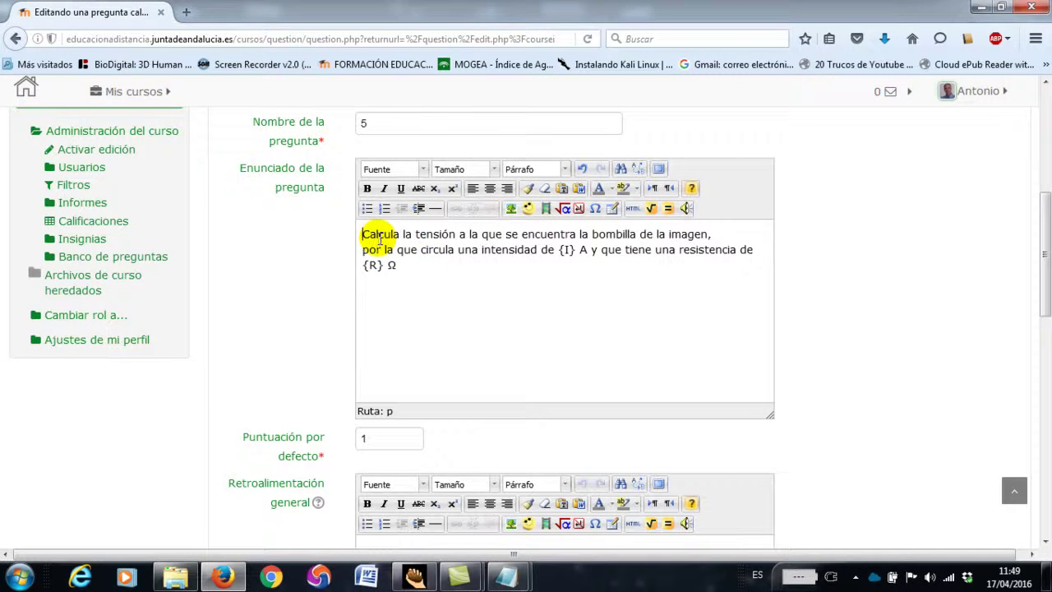
- Upload the circuit image from the 5_calculada folder, insert it without a description below the question text and centre it
{"action": "left_click", "coordinate": [437, 285]}
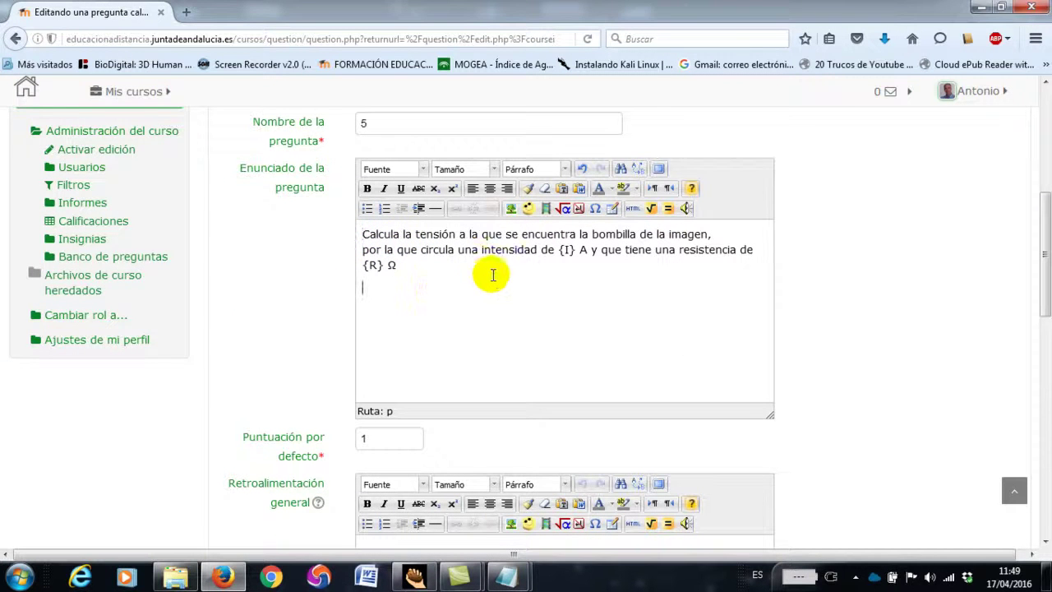
{"action": "left_click", "coordinate": [510, 209]}
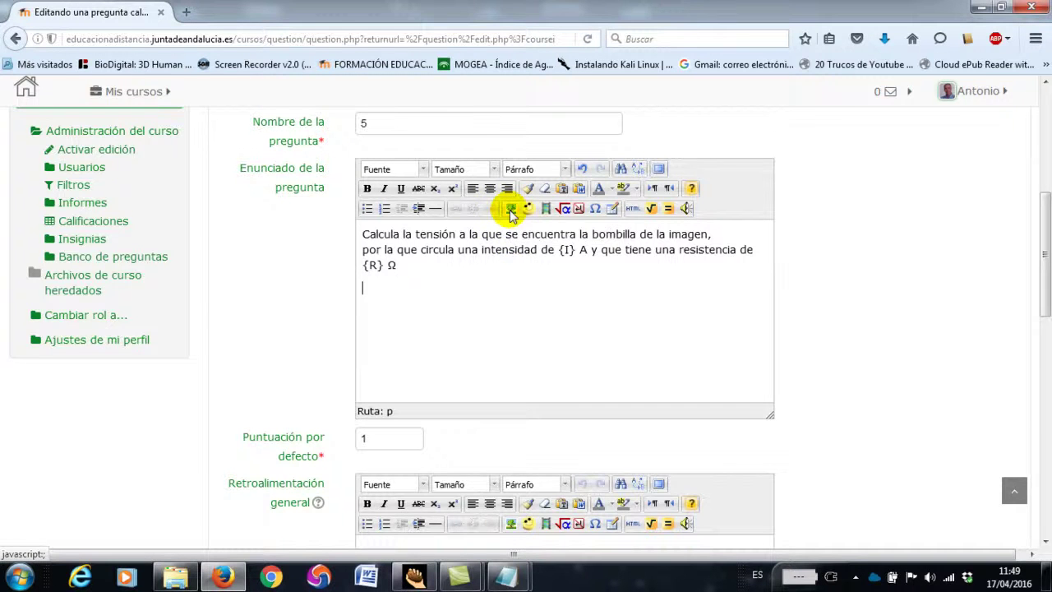
{"action": "left_click", "coordinate": [530, 236]}
{"action": "left_click", "coordinate": [541, 252]}
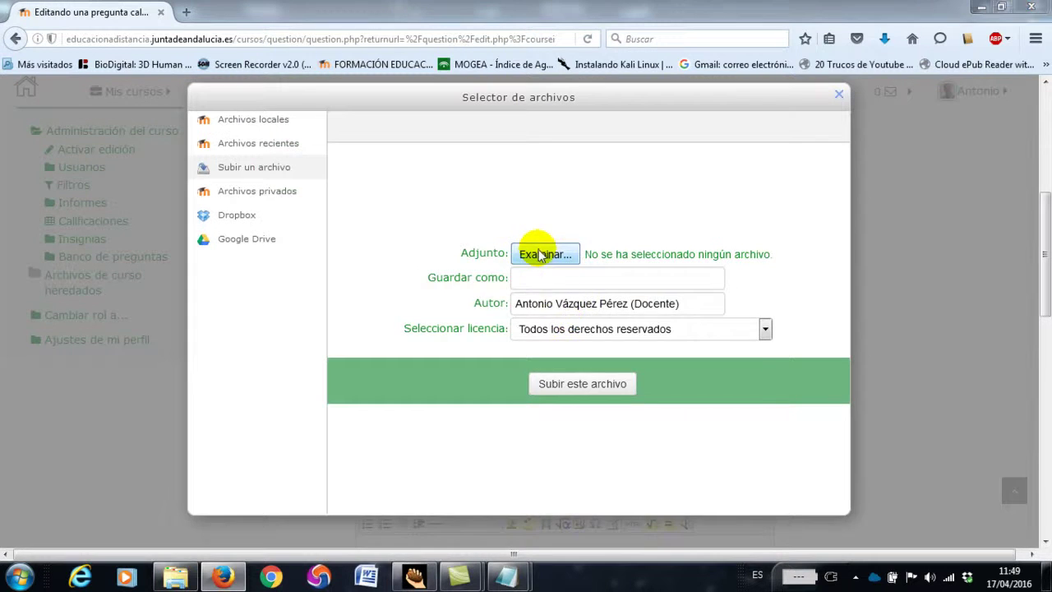
{"action": "left_click", "coordinate": [372, 223]}
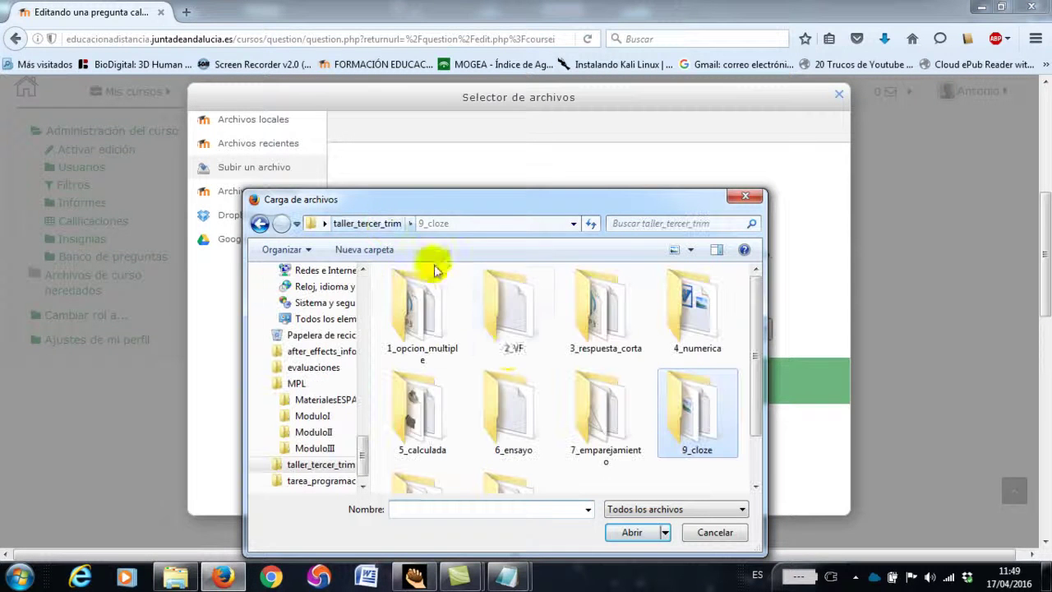
{"action": "double_click", "coordinate": [448, 415]}
{"action": "double_click", "coordinate": [506, 332]}
{"action": "left_click", "coordinate": [575, 384]}
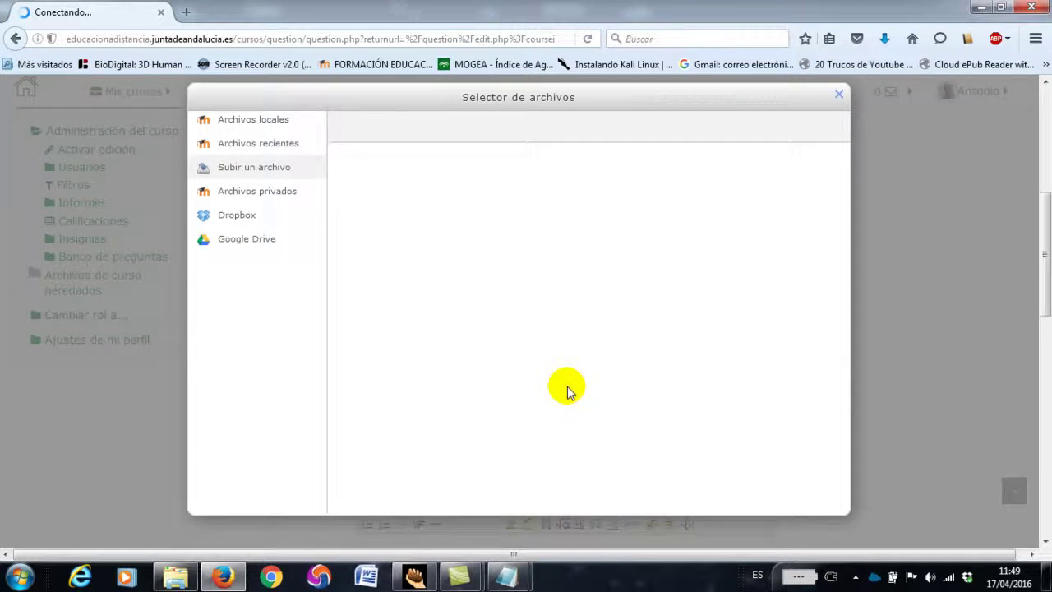
{"action": "left_click", "coordinate": [415, 469]}
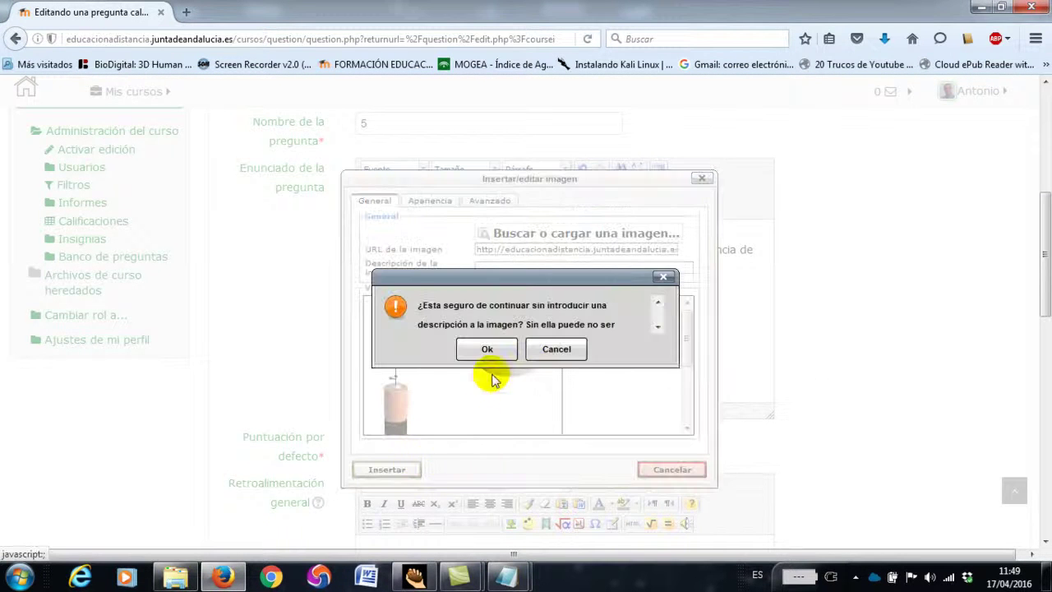
{"action": "left_click", "coordinate": [488, 349]}
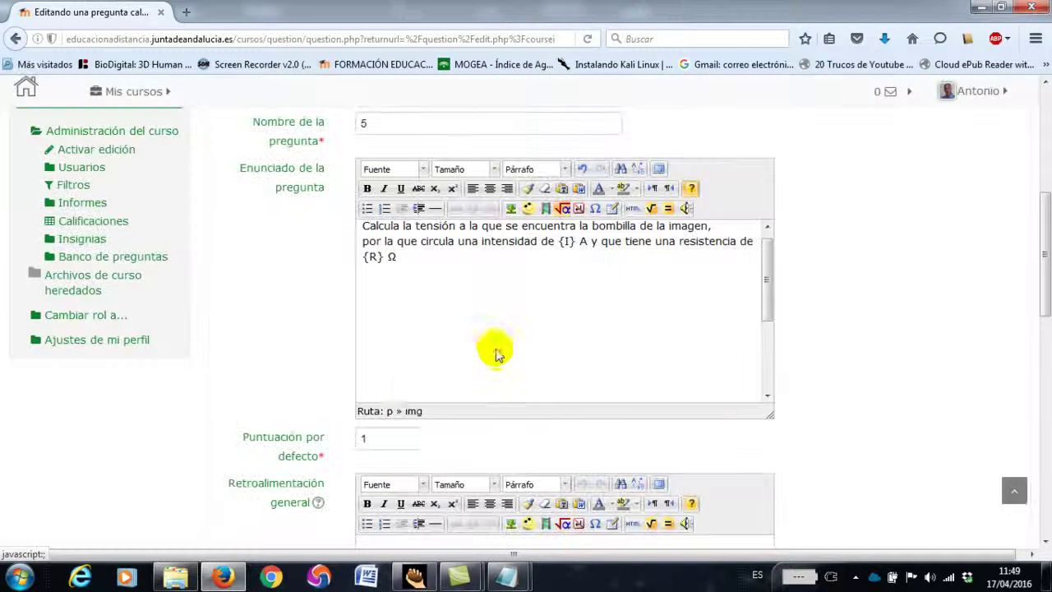
{"action": "left_click", "coordinate": [490, 188]}
- Set the formula for respuesta 1 to {I}*{R} with Calificación 100% and save to continue to the wildcard dataset properties
{"action": "scroll", "coordinate": [673, 329], "scroll_direction": "down", "scroll_amount": 8}
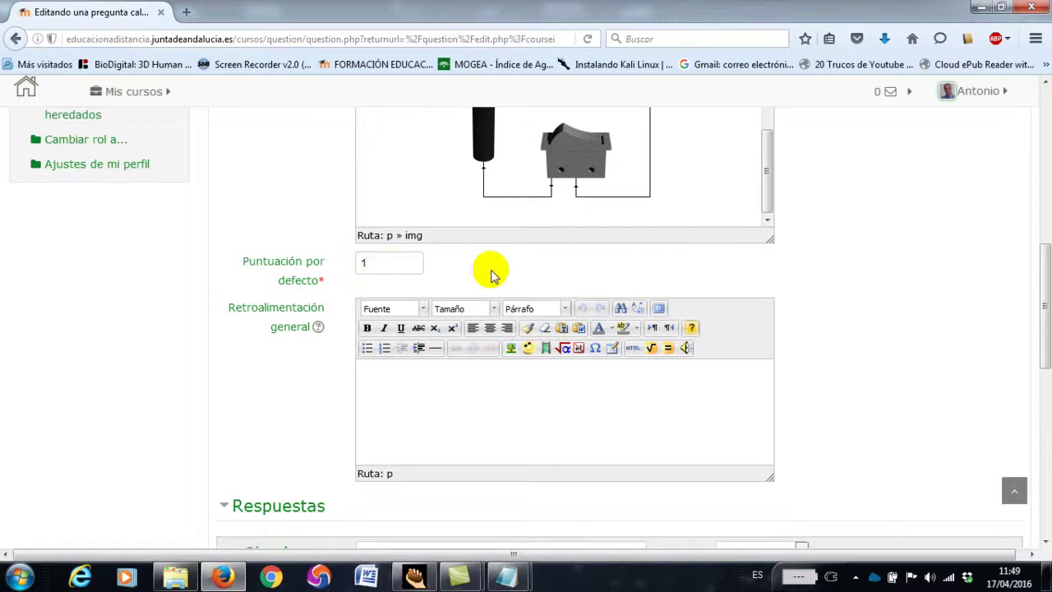
{"action": "scroll", "coordinate": [485, 274], "scroll_direction": "down", "scroll_amount": 4}
{"action": "scroll", "coordinate": [493, 287], "scroll_direction": "down", "scroll_amount": 2}
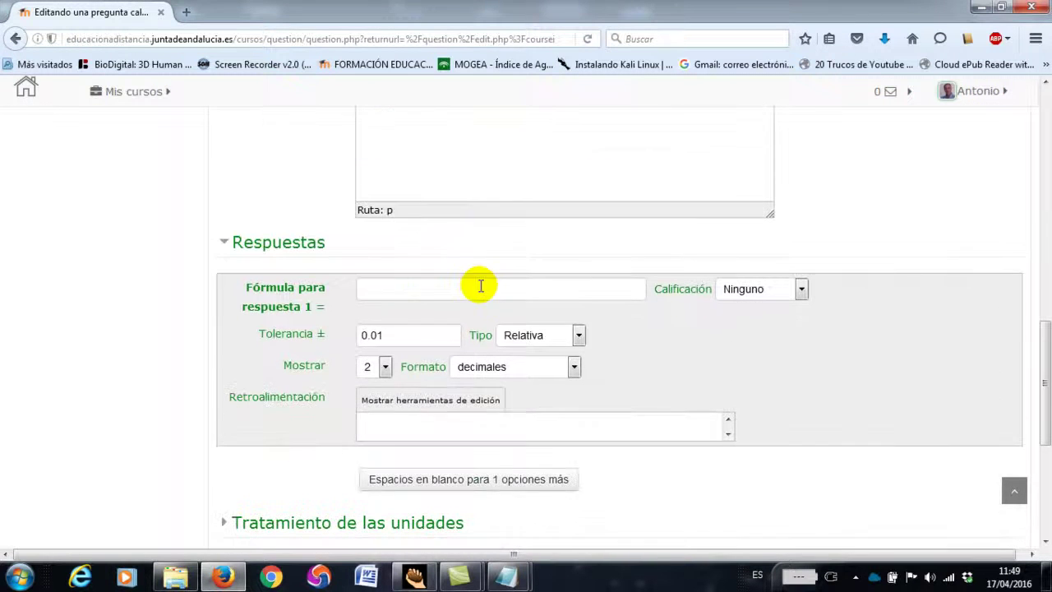
{"action": "left_click", "coordinate": [434, 289]}
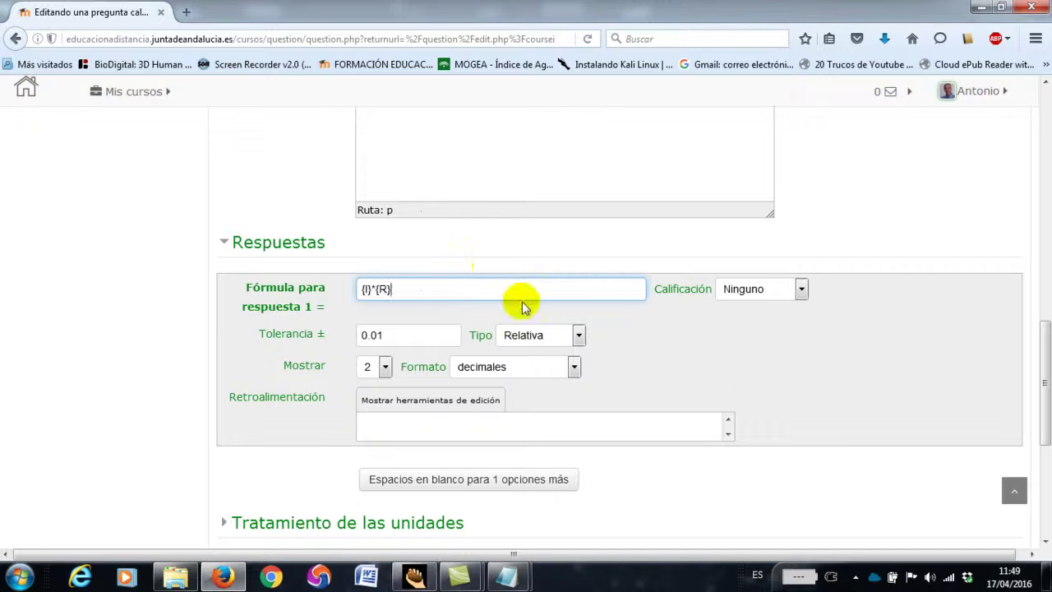
{"action": "left_click", "coordinate": [802, 289]}
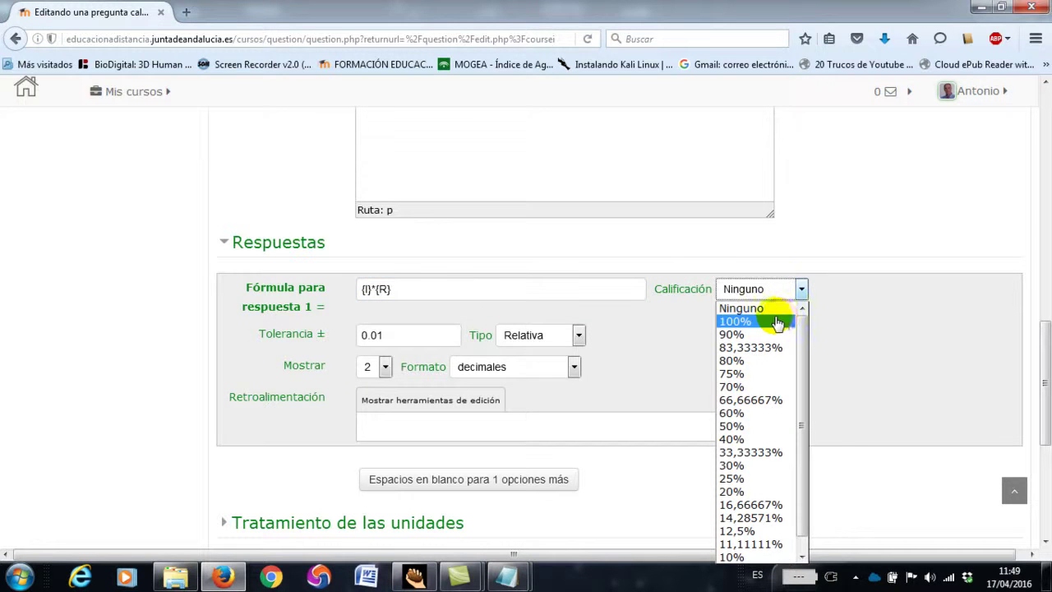
{"action": "left_click", "coordinate": [778, 321]}
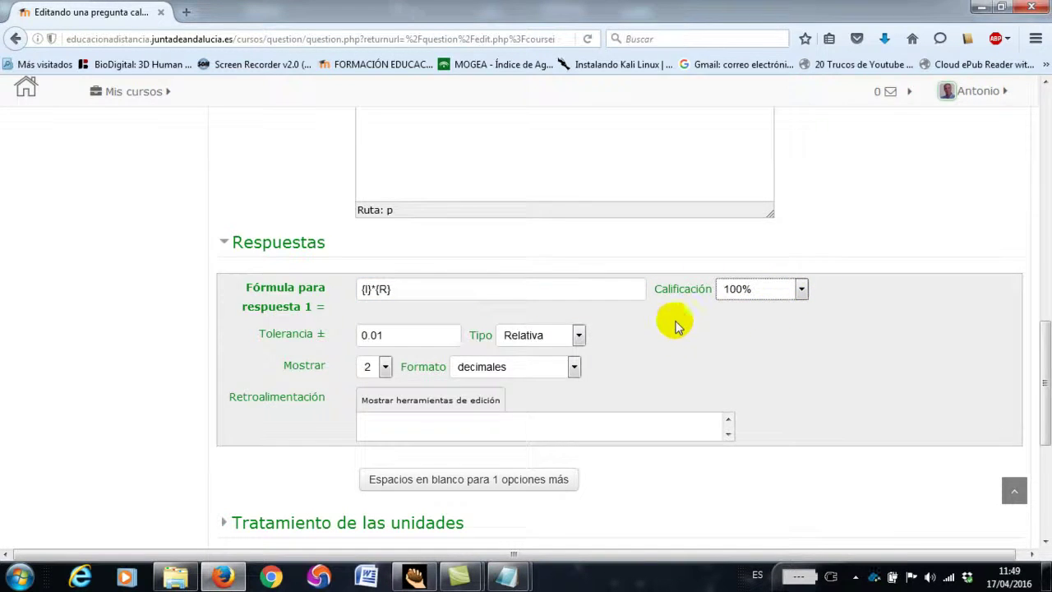
{"action": "scroll", "coordinate": [675, 325], "scroll_direction": "down", "scroll_amount": 5}
{"action": "left_click", "coordinate": [416, 425]}
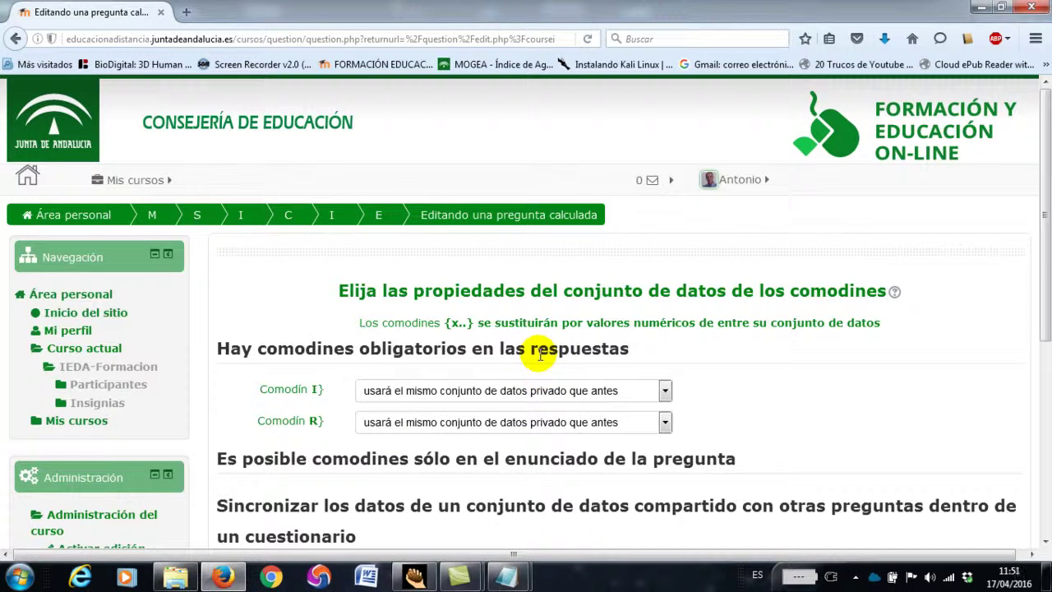
- Set comodines I and R to "usará un nuevo conjunto de datos compartido" and continue to the dataset editing page
{"action": "scroll", "coordinate": [542, 354], "scroll_direction": "down", "scroll_amount": 2}
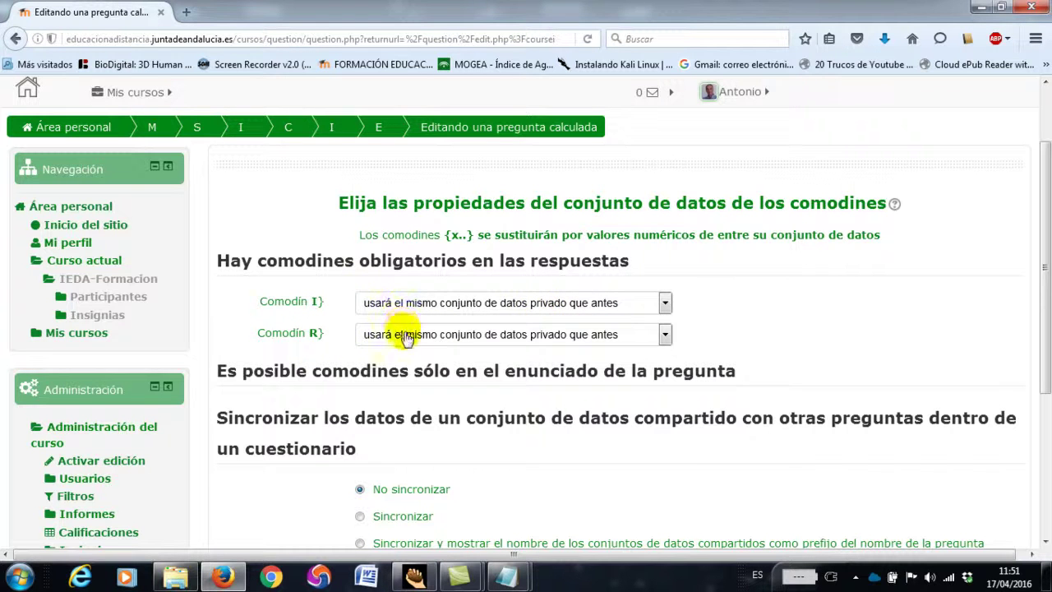
{"action": "left_click", "coordinate": [665, 304]}
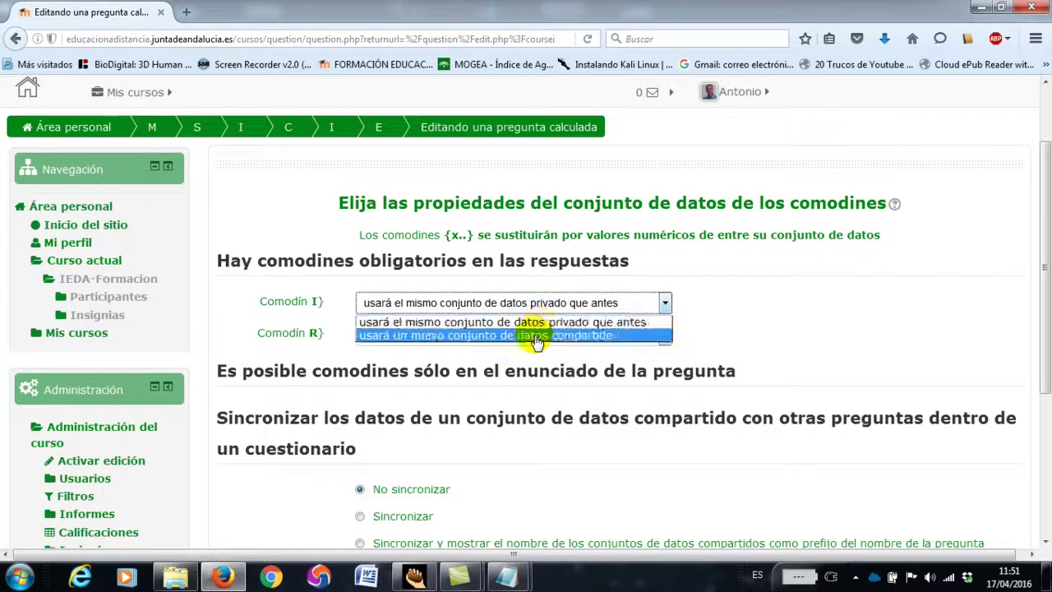
{"action": "left_click", "coordinate": [535, 335]}
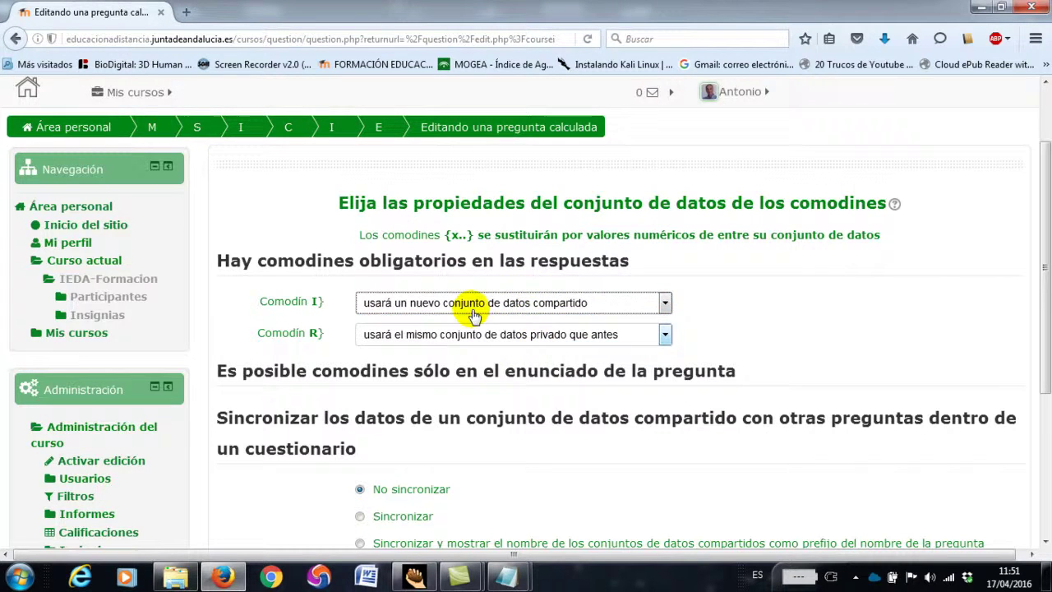
{"action": "left_click", "coordinate": [661, 337]}
{"action": "left_click", "coordinate": [606, 367]}
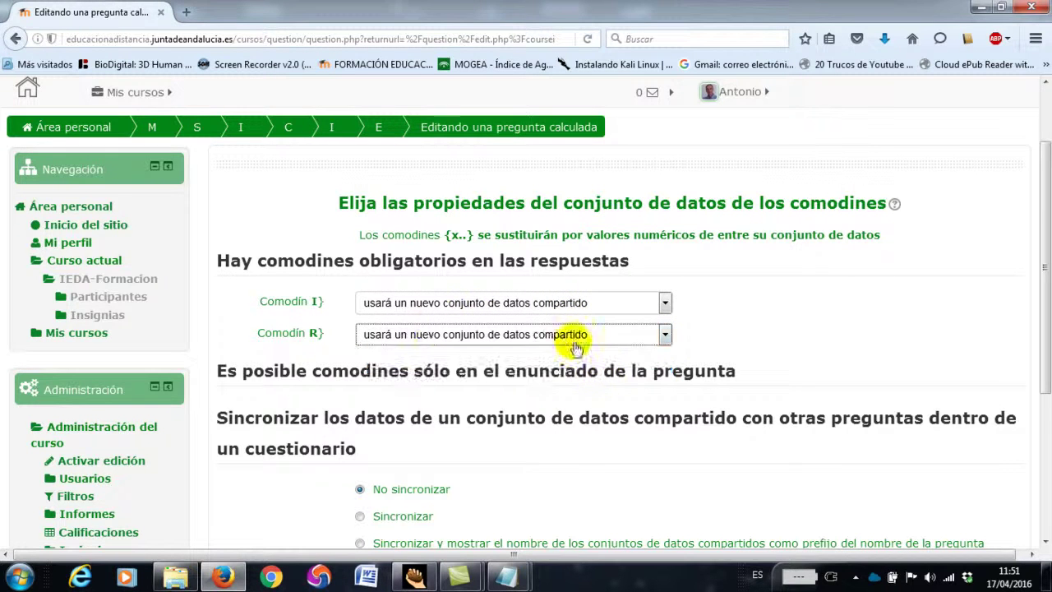
{"action": "scroll", "coordinate": [564, 340], "scroll_direction": "down", "scroll_amount": 5}
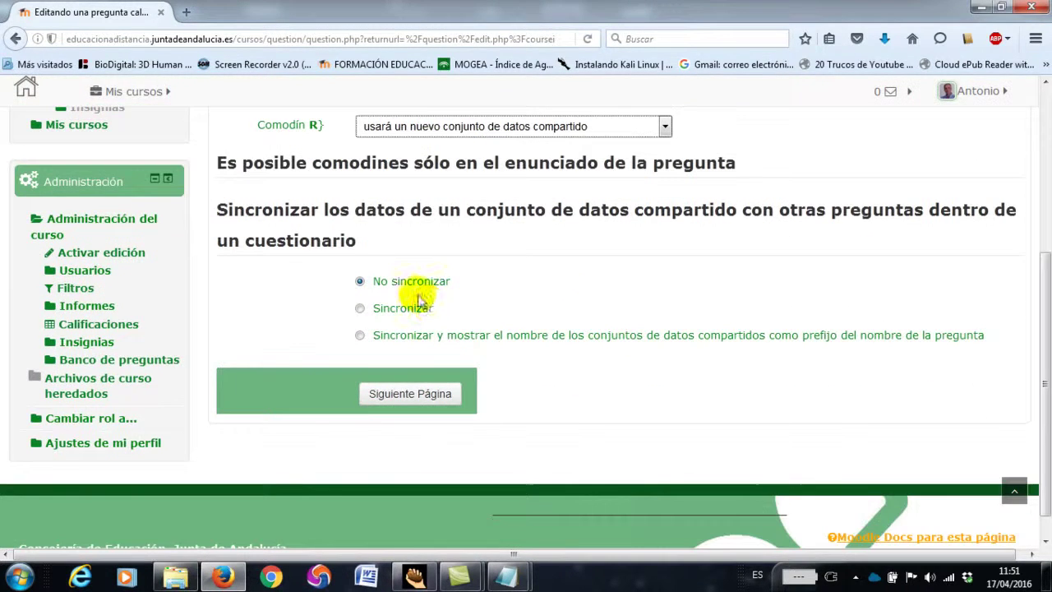
{"action": "left_click", "coordinate": [426, 393]}
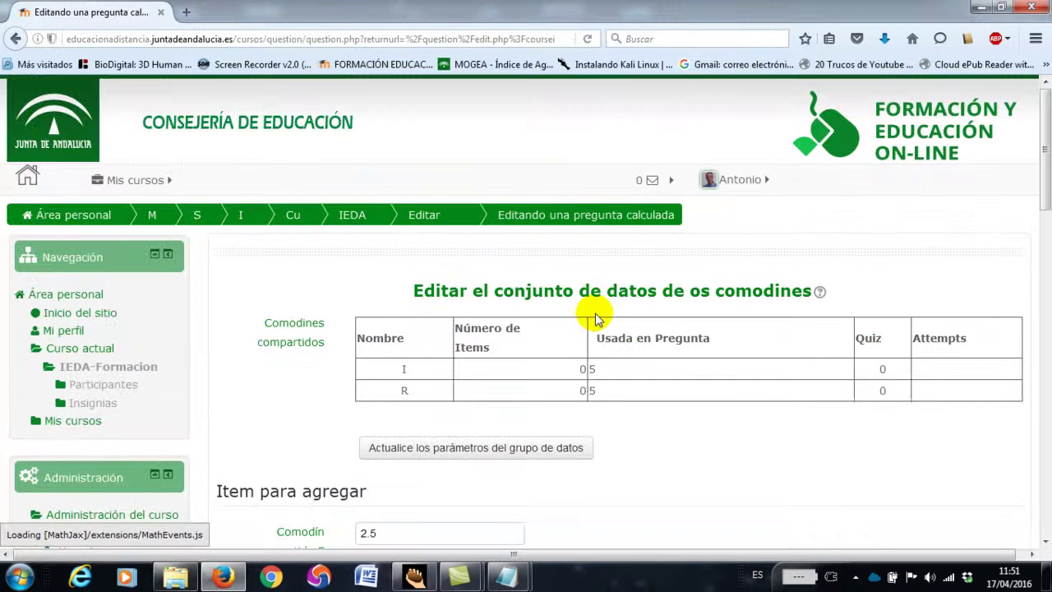
- Set the value range of comodín compartido R to Mínimo 100 and Máximo 200, and change its number of Decimales
{"action": "scroll", "coordinate": [606, 309], "scroll_direction": "down", "scroll_amount": 6}
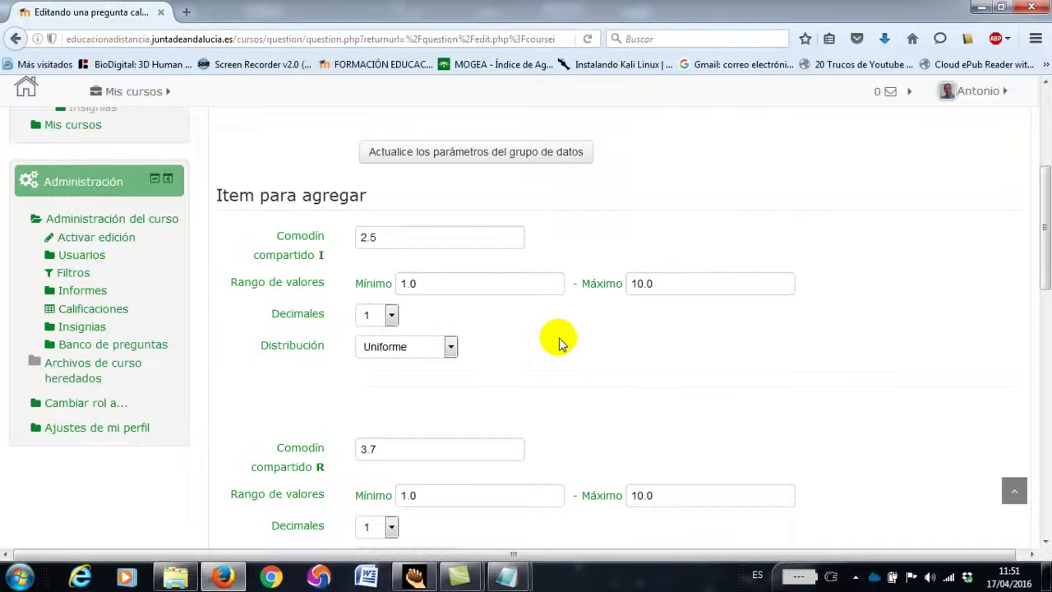
{"action": "scroll", "coordinate": [559, 340], "scroll_direction": "down", "scroll_amount": 4}
{"action": "left_click_drag", "start_coordinate": [434, 318], "coordinate": [404, 321]}
{"action": "type", "text": "100"}
{"action": "key", "text": "Tab"}
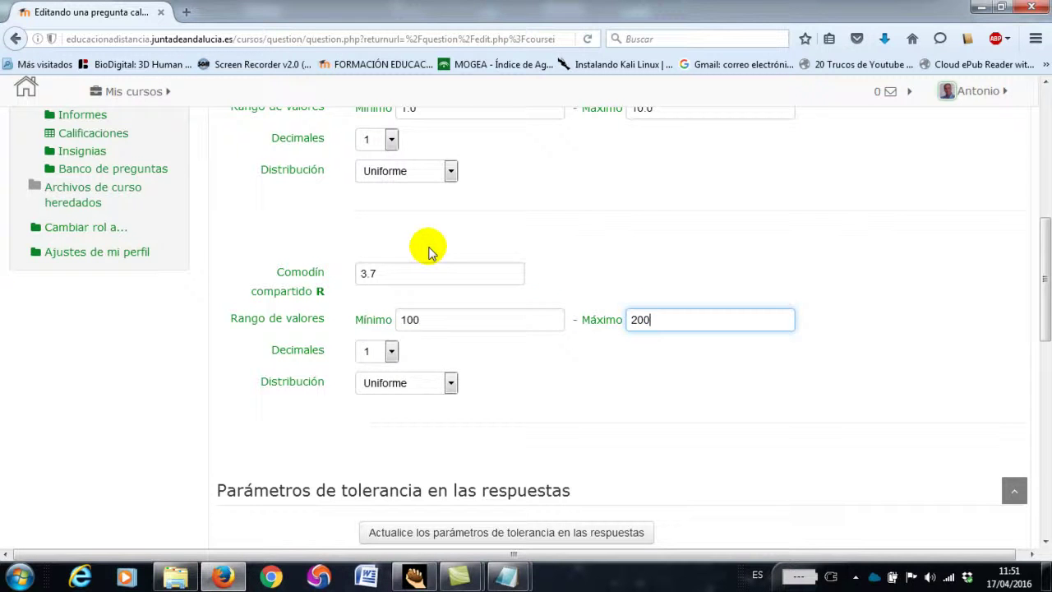
{"action": "type", "text": "200"}
{"action": "left_click", "coordinate": [388, 348]}
{"action": "left_click", "coordinate": [371, 364]}
{"action": "scroll", "coordinate": [531, 418], "scroll_direction": "down", "scroll_amount": 5}
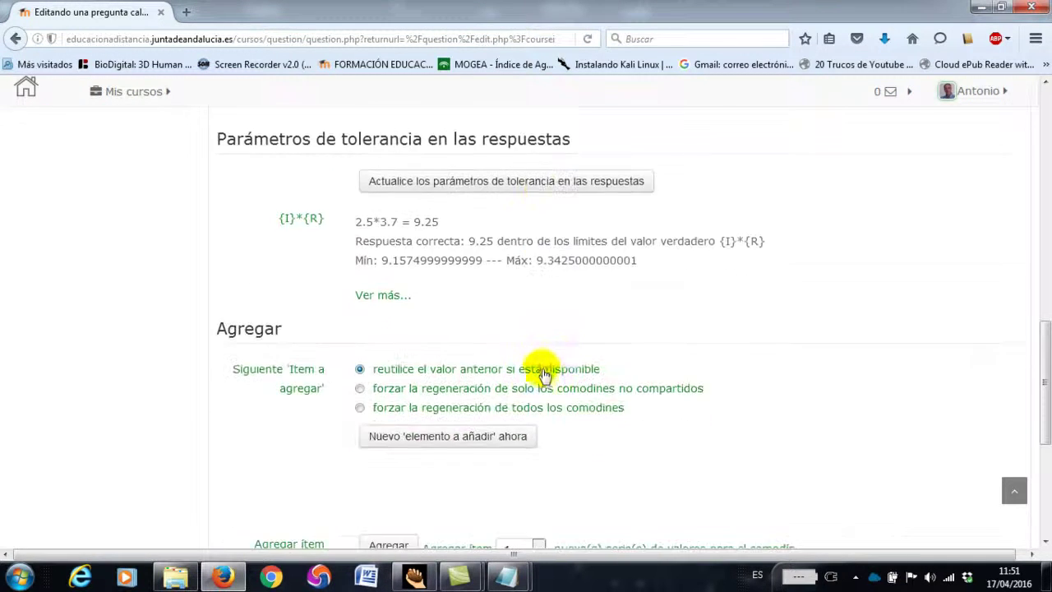
- Add 20 new series of values for the comodines of the calculated question
{"action": "scroll", "coordinate": [547, 332], "scroll_direction": "down", "scroll_amount": 2}
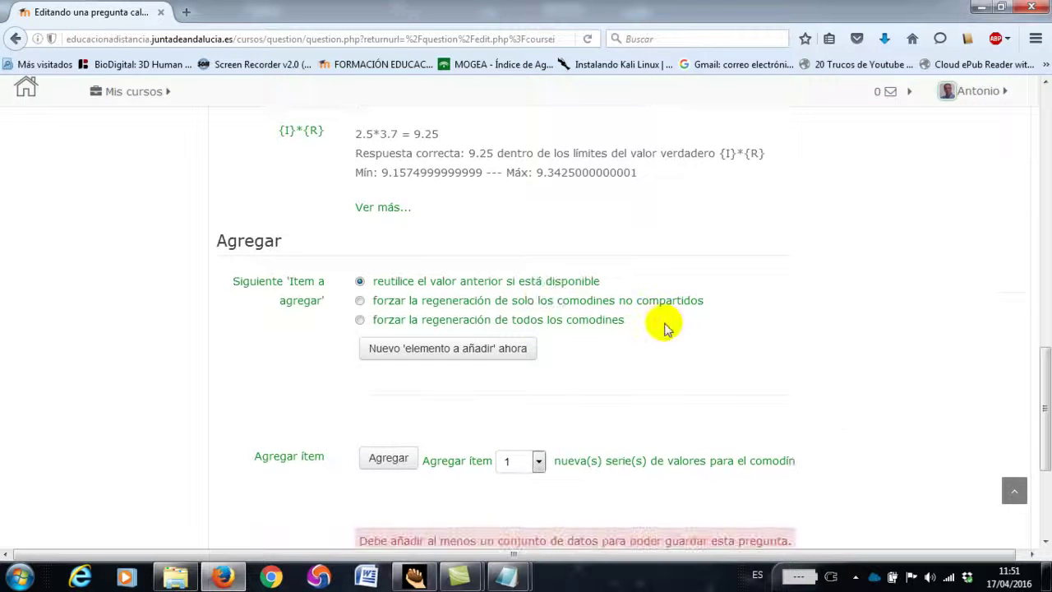
{"action": "scroll", "coordinate": [668, 329], "scroll_direction": "down", "scroll_amount": 2}
{"action": "scroll", "coordinate": [668, 329], "scroll_direction": "down", "scroll_amount": 2}
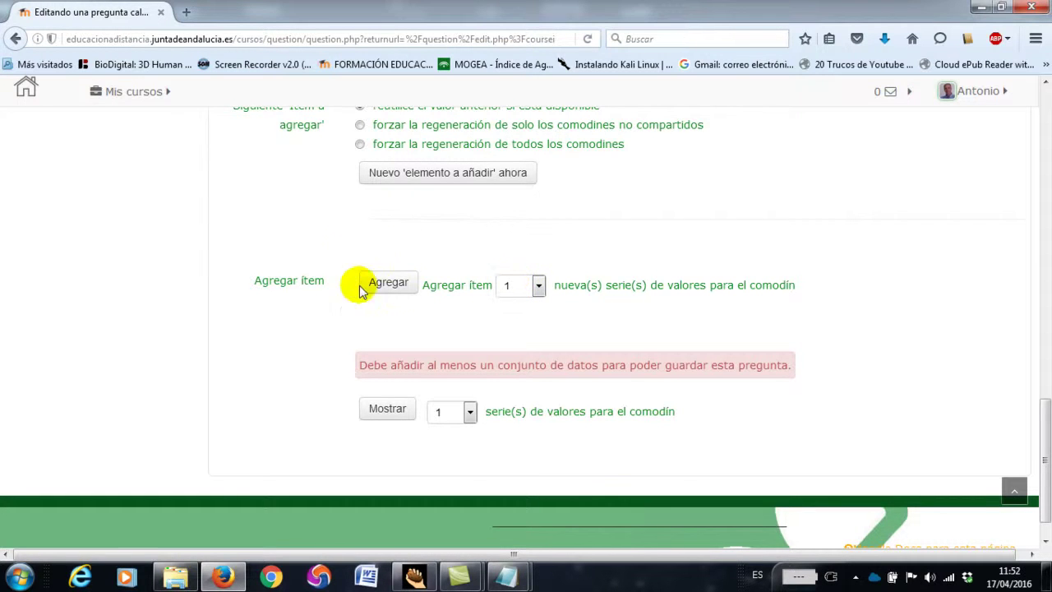
{"action": "left_click", "coordinate": [540, 286]}
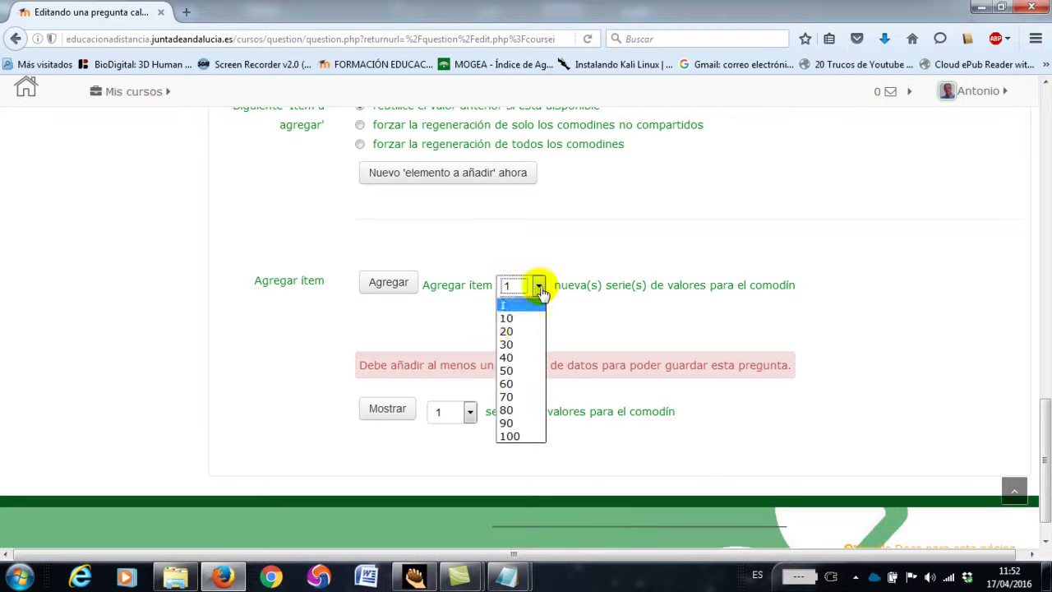
{"action": "left_click", "coordinate": [523, 333]}
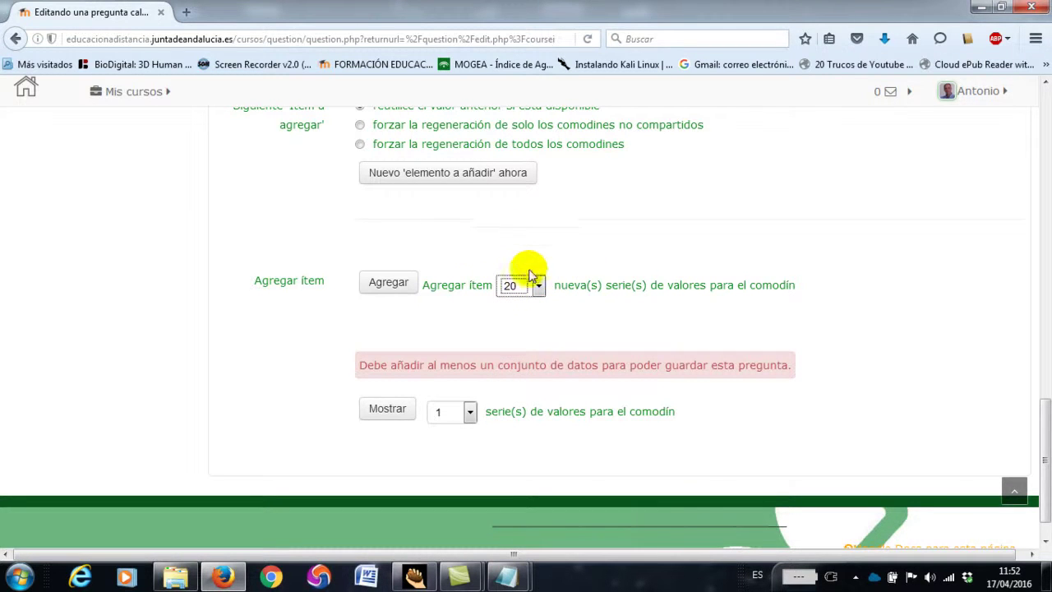
{"action": "left_click", "coordinate": [389, 283]}
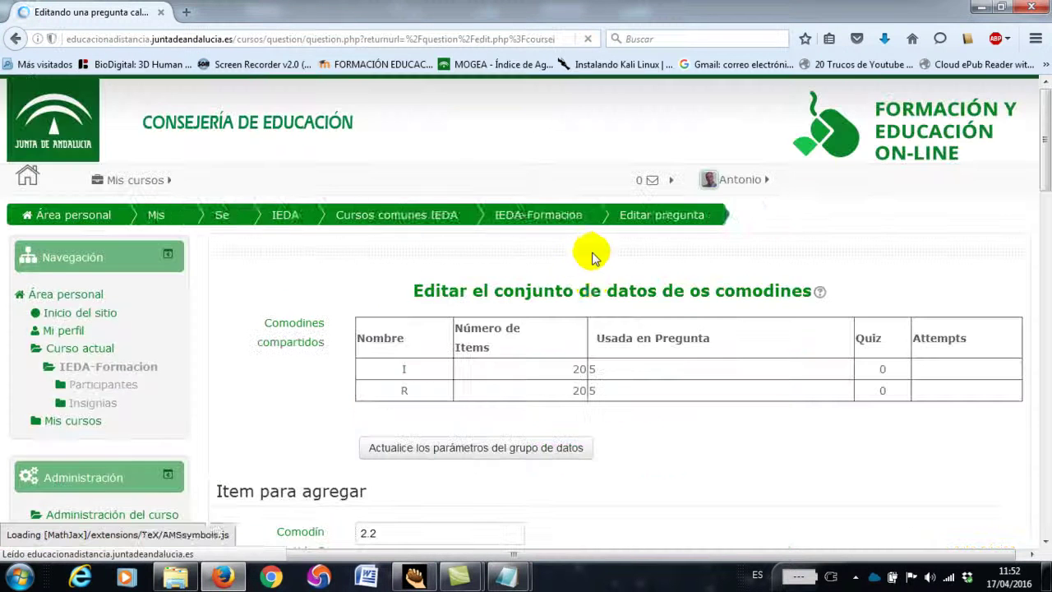
- Review the generated values of comodines I and R, and save the calculated question
{"action": "scroll", "coordinate": [592, 263], "scroll_direction": "down", "scroll_amount": 8}
{"action": "scroll", "coordinate": [604, 304], "scroll_direction": "up", "scroll_amount": 4}
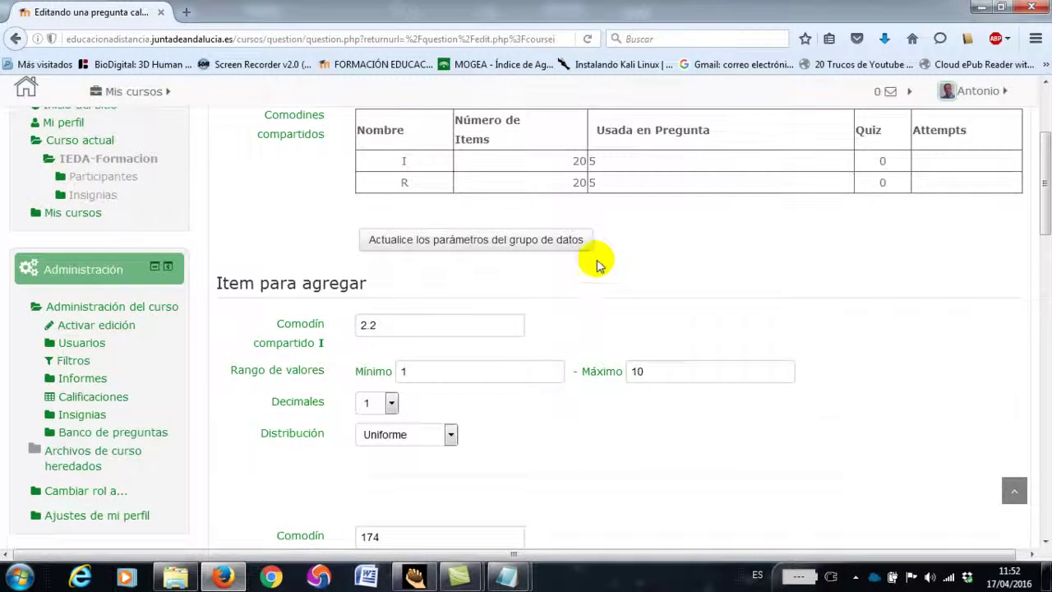
{"action": "scroll", "coordinate": [597, 263], "scroll_direction": "up", "scroll_amount": 3}
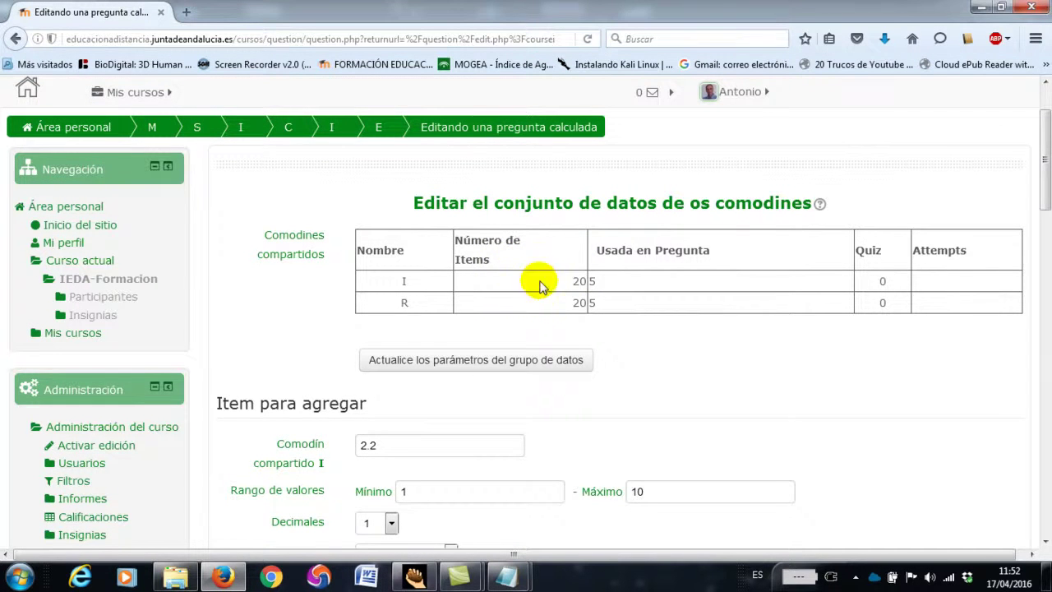
{"action": "scroll", "coordinate": [618, 279], "scroll_direction": "down", "scroll_amount": 3}
{"action": "scroll", "coordinate": [622, 280], "scroll_direction": "up", "scroll_amount": 3}
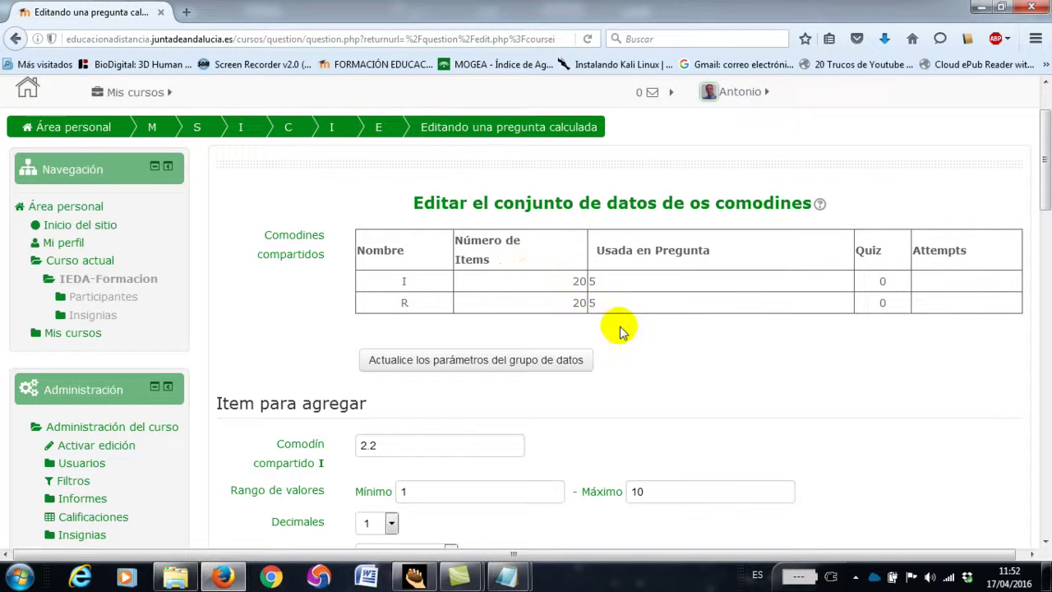
{"action": "scroll", "coordinate": [614, 327], "scroll_direction": "down", "scroll_amount": 14}
{"action": "scroll", "coordinate": [611, 325], "scroll_direction": "down", "scroll_amount": 18}
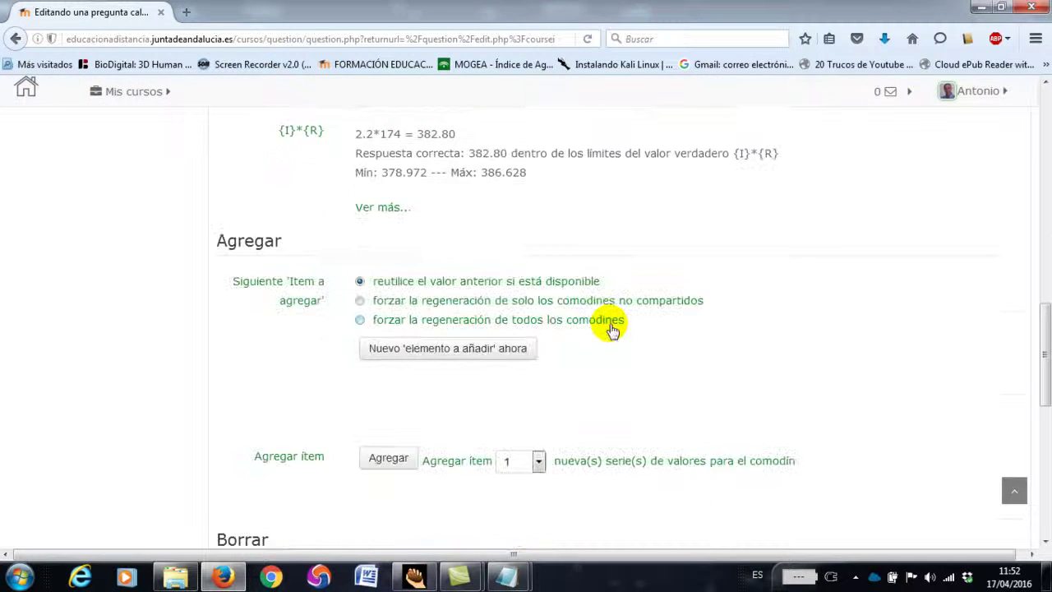
{"action": "scroll", "coordinate": [610, 324], "scroll_direction": "down", "scroll_amount": 1}
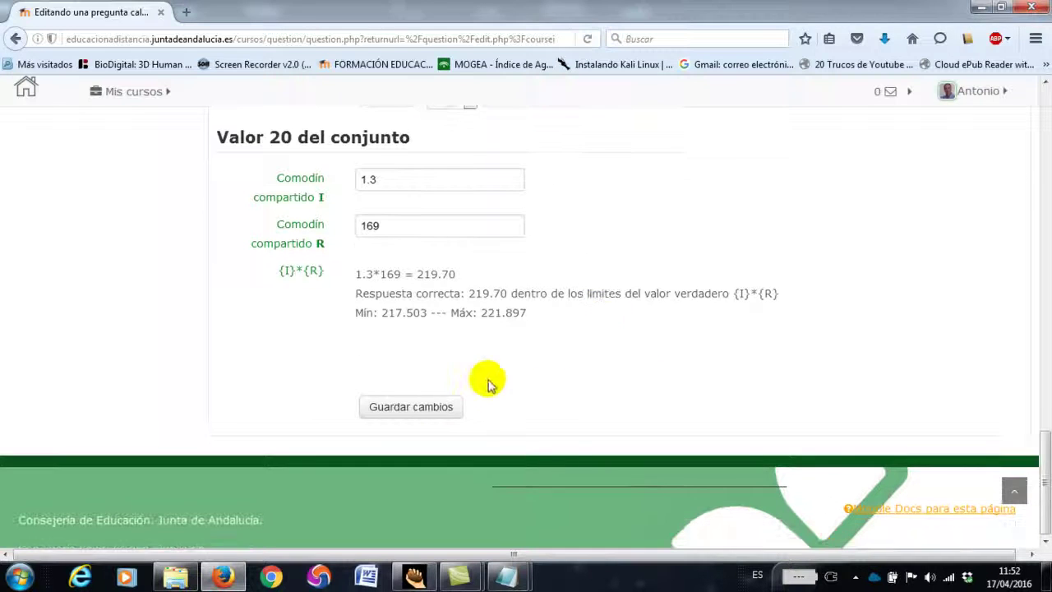
{"action": "left_click", "coordinate": [435, 404]}
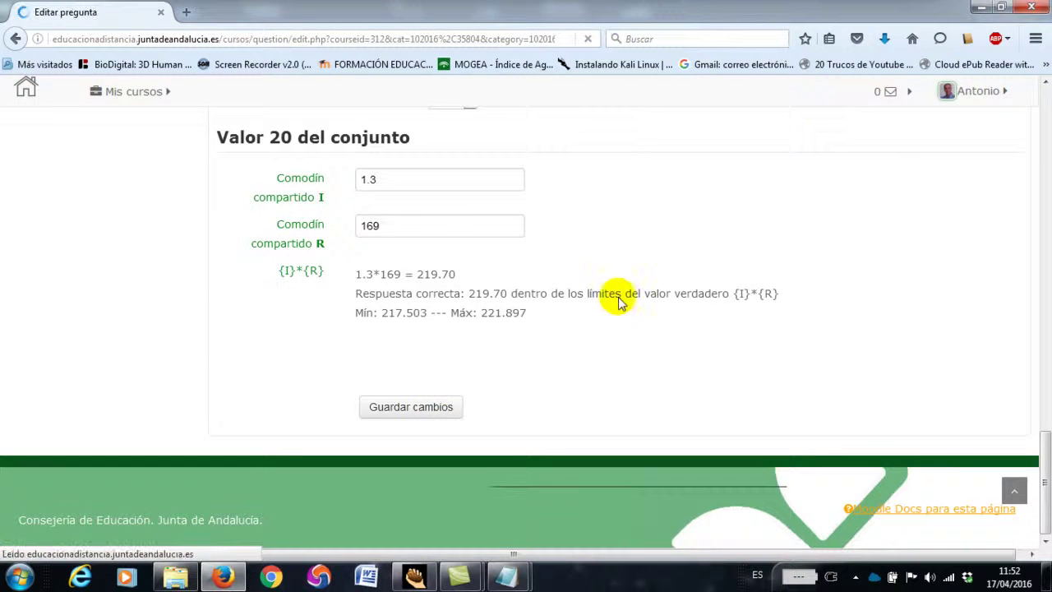
- Preview calculated question 5 twice to compare its intensity and resistance values, closing the preview each time
{"action": "scroll", "coordinate": [624, 319], "scroll_direction": "down", "scroll_amount": 1}
{"action": "scroll", "coordinate": [625, 319], "scroll_direction": "down", "scroll_amount": 1}
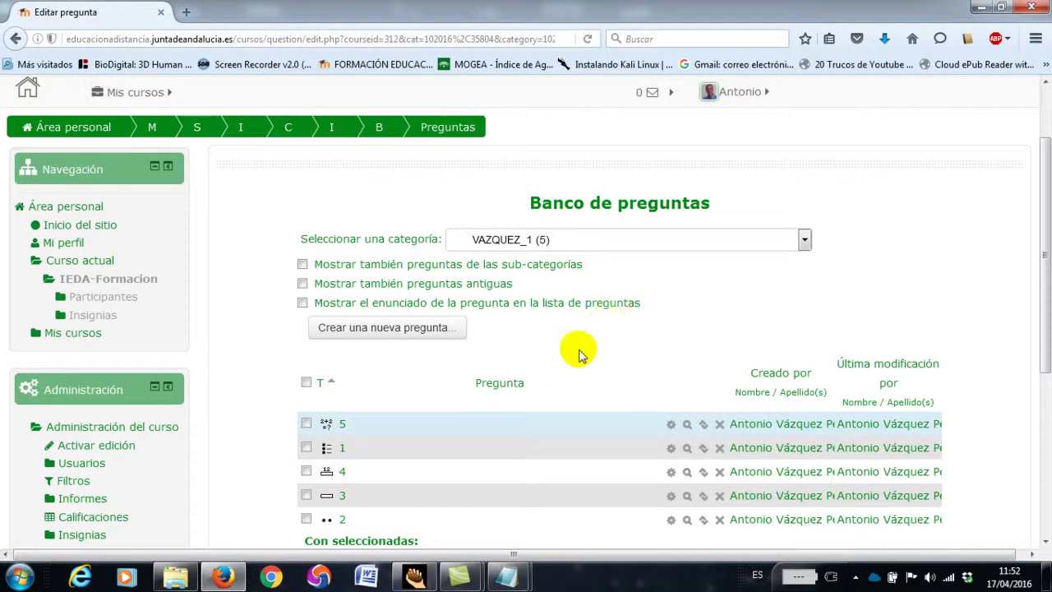
{"action": "left_click", "coordinate": [687, 426]}
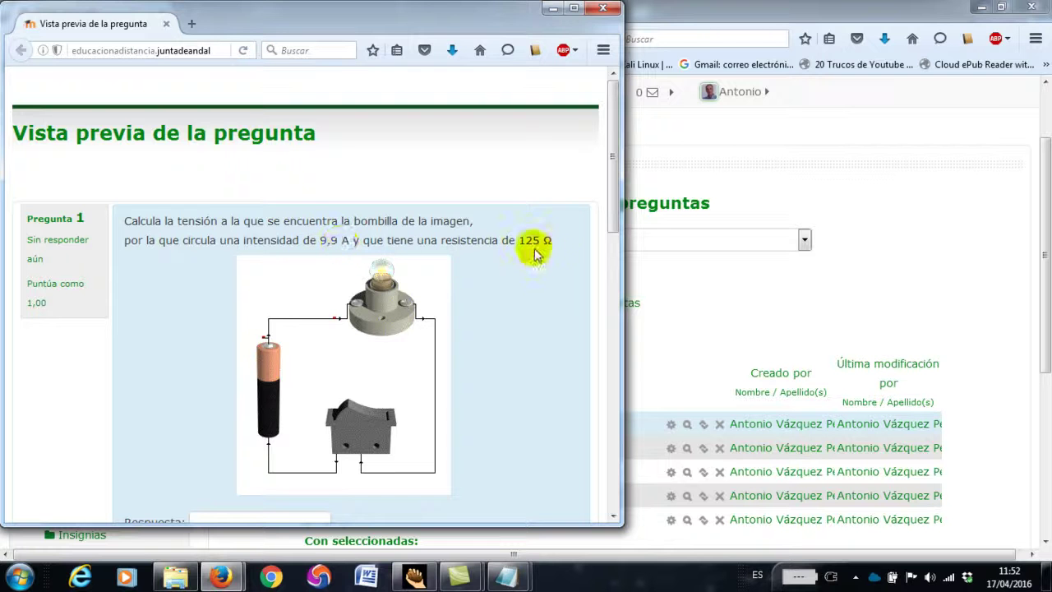
{"action": "left_click", "coordinate": [601, 10]}
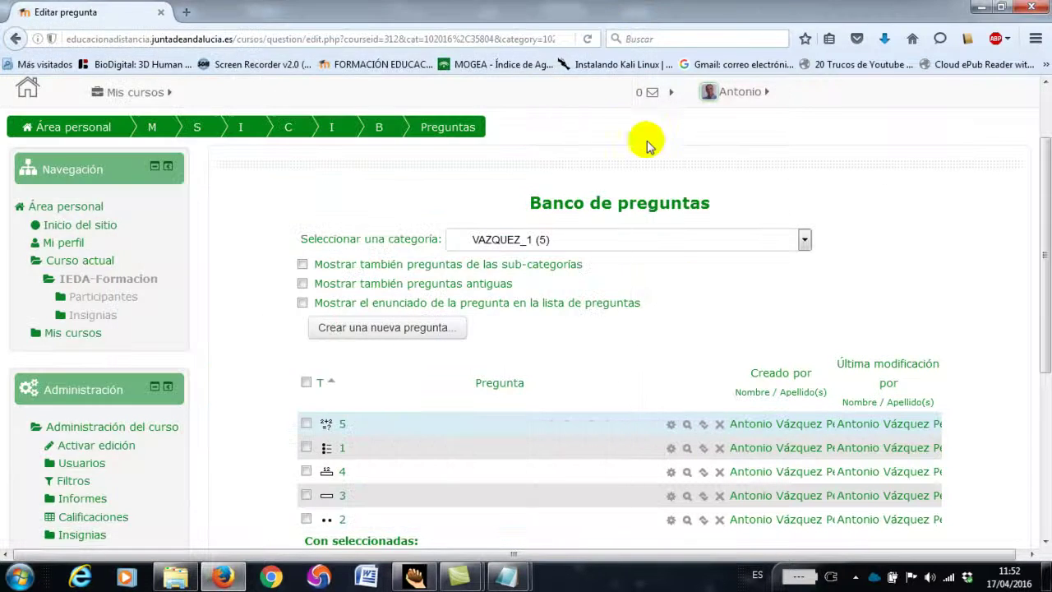
{"action": "left_click", "coordinate": [687, 426]}
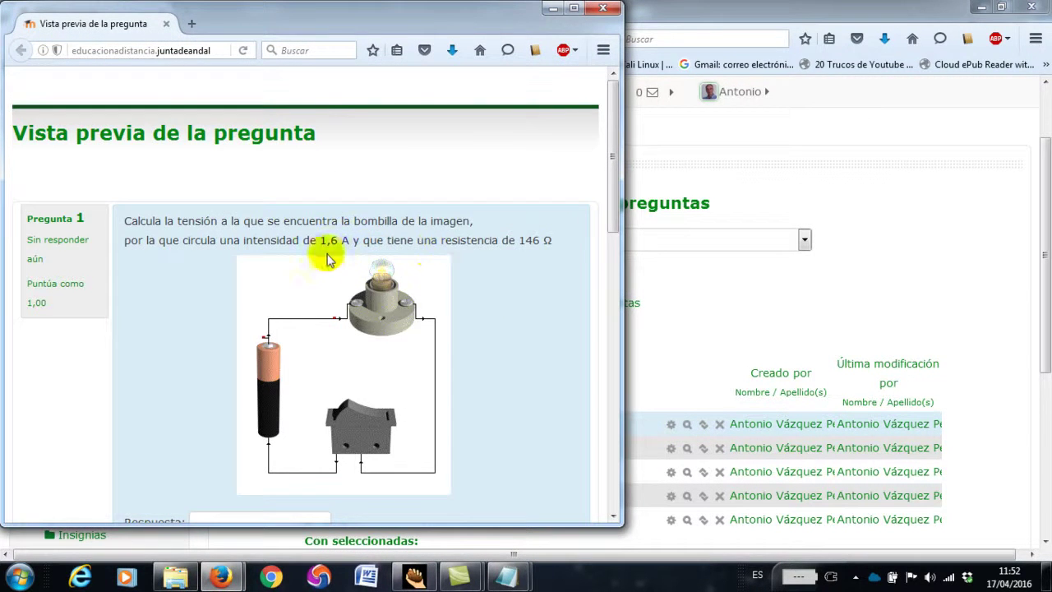
{"action": "left_click", "coordinate": [602, 8]}
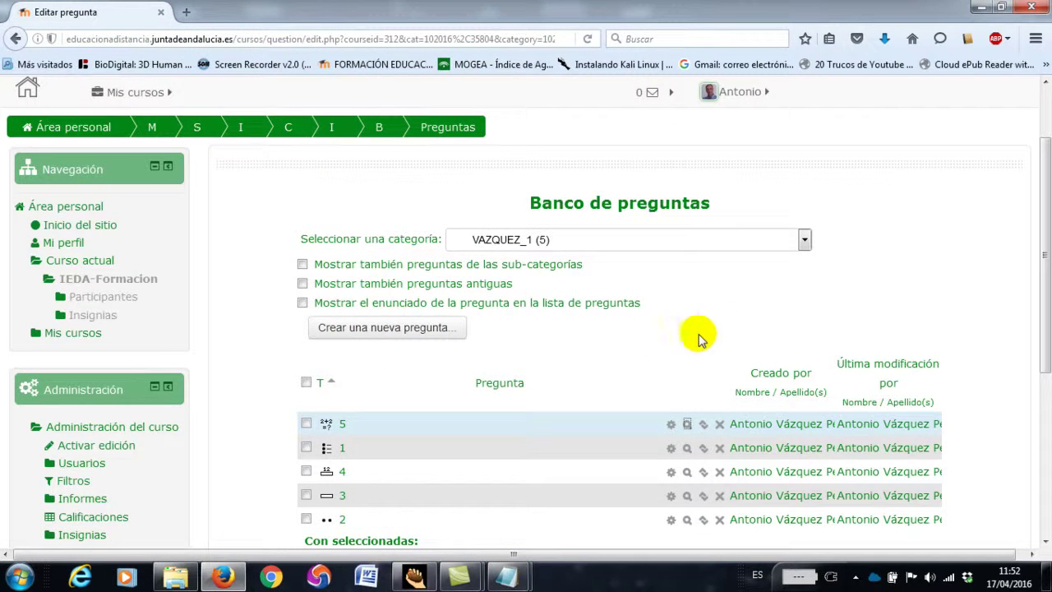
- Add an Ensayo question named 6 with the statement "Redacta un texto en el que aparezcan al menos 4 monosílabos con tilde."
{"action": "left_click", "coordinate": [386, 331]}
{"action": "left_click", "coordinate": [415, 294]}
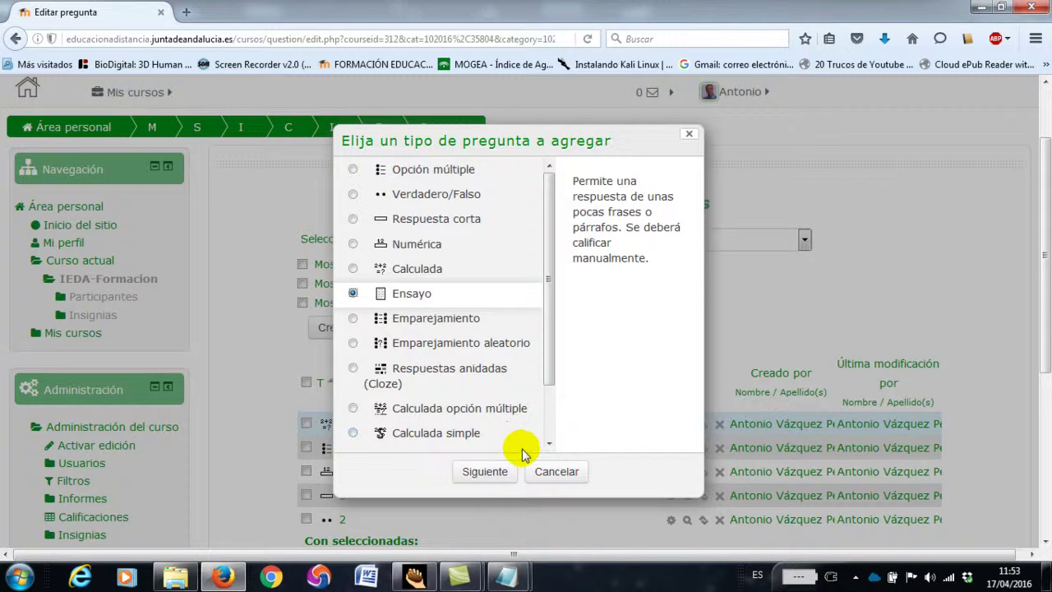
{"action": "left_click", "coordinate": [486, 473]}
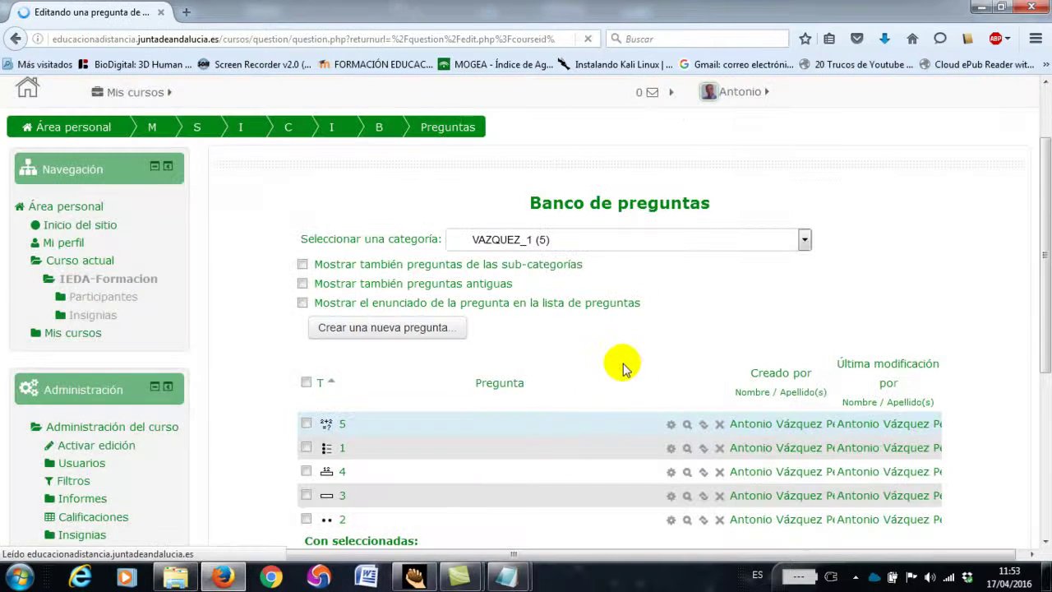
{"action": "scroll", "coordinate": [623, 359], "scroll_direction": "down", "scroll_amount": 3}
{"action": "left_click", "coordinate": [430, 195]}
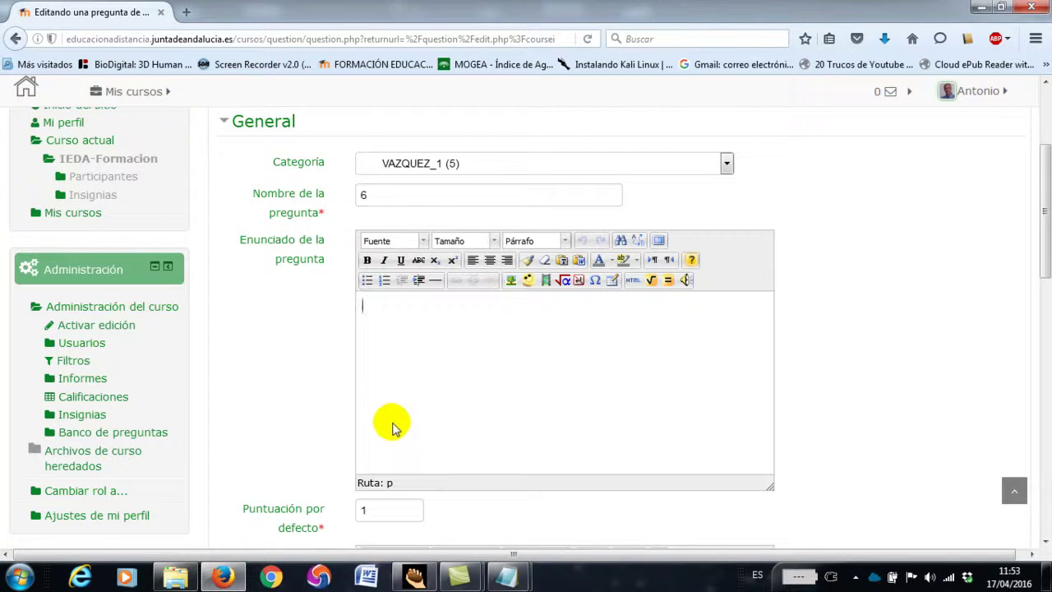
{"action": "type", "text": "Redacta un texto en el que aparezcan al menos 4 monosílabos con tilde."}
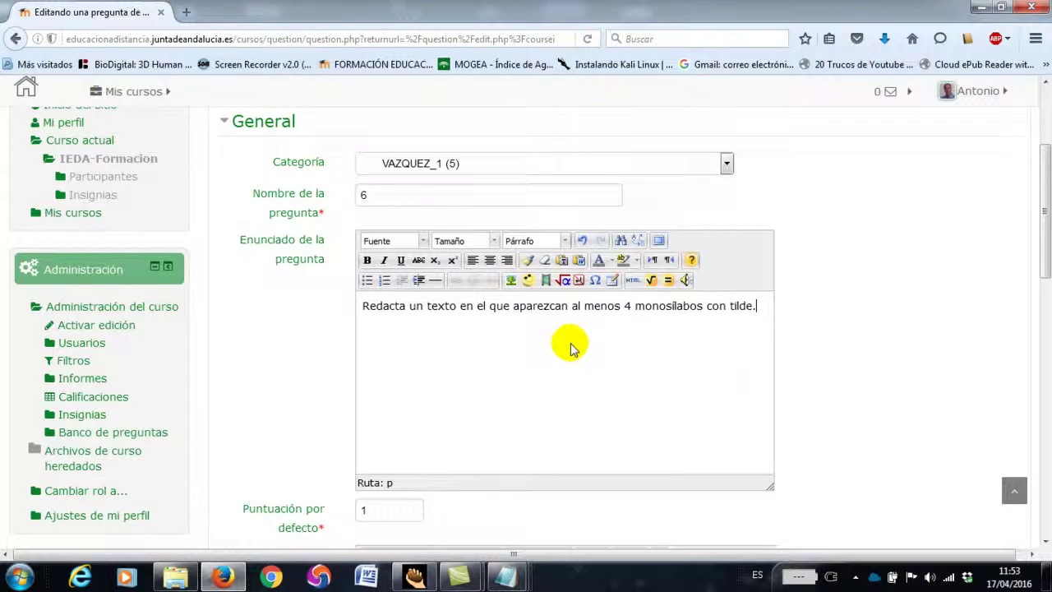
- Set the Tamaño de la caja de entrada to 10 líneas and enter "El texto debe tener como máximo 4 líneas." as the Plantilla de respuesta
{"action": "scroll", "coordinate": [573, 348], "scroll_direction": "down", "scroll_amount": 5}
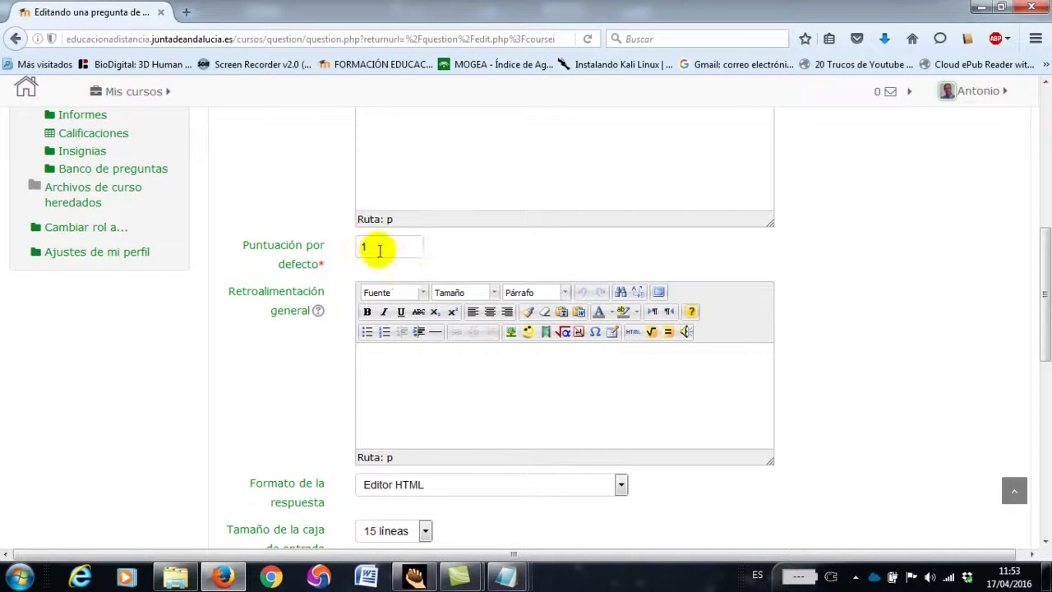
{"action": "scroll", "coordinate": [430, 273], "scroll_direction": "down", "scroll_amount": 3}
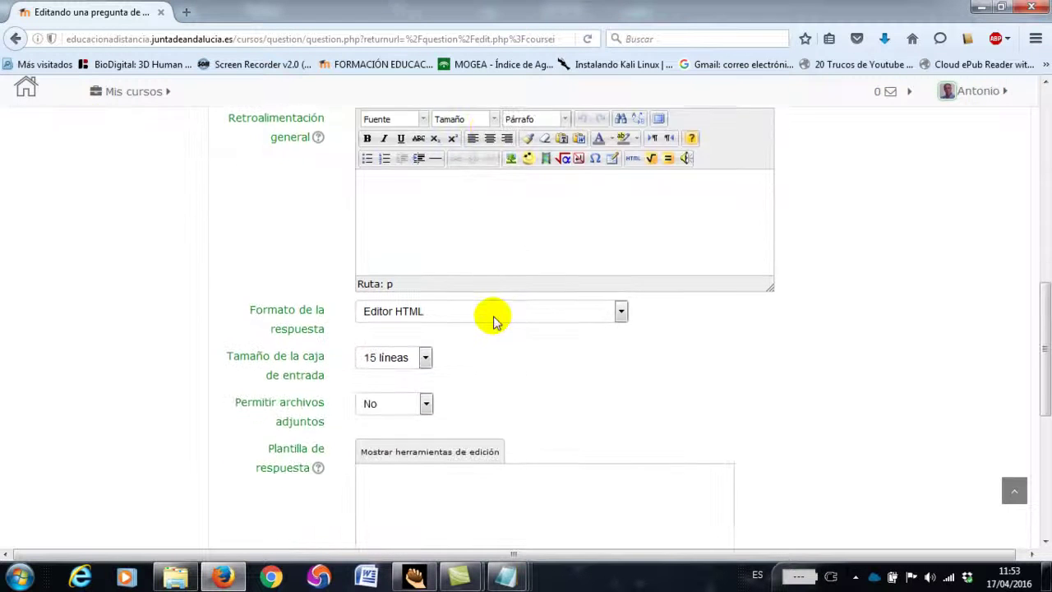
{"action": "scroll", "coordinate": [496, 318], "scroll_direction": "down", "scroll_amount": 2}
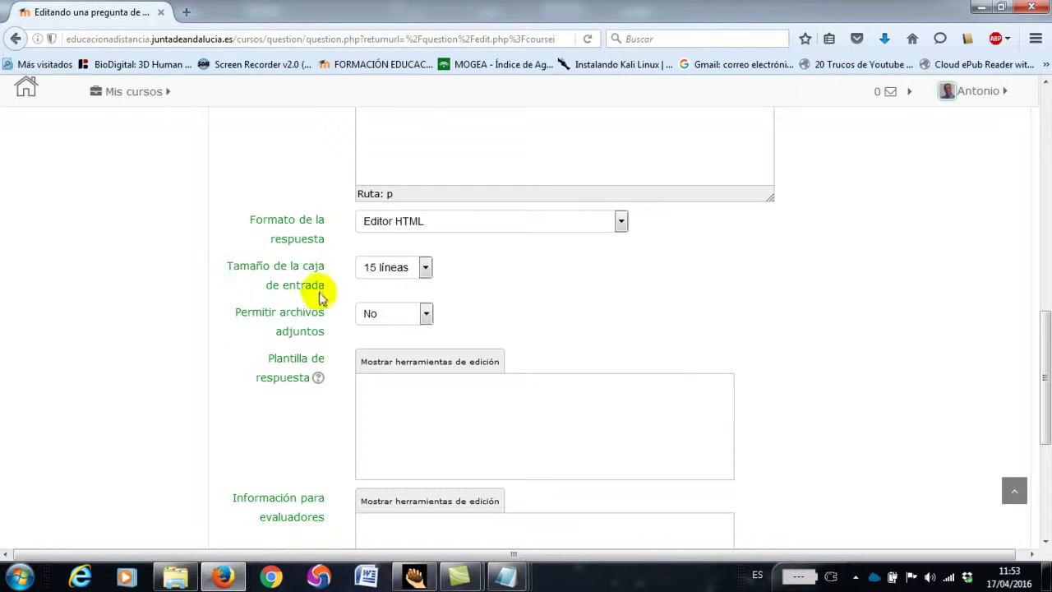
{"action": "left_click", "coordinate": [426, 270]}
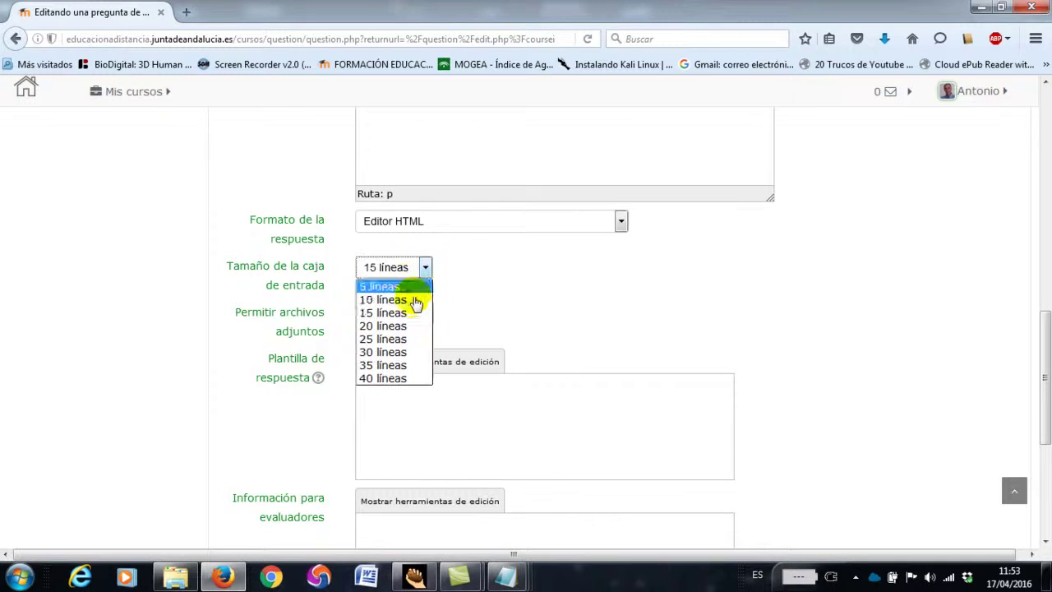
{"action": "left_click", "coordinate": [413, 299]}
{"action": "left_click", "coordinate": [477, 398]}
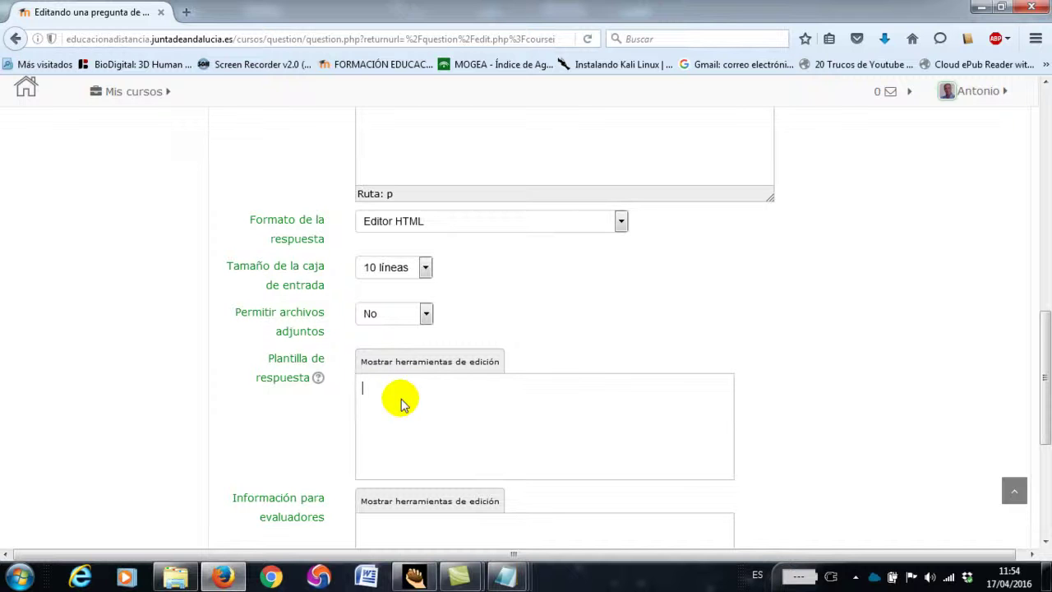
{"action": "type", "text": "El texto debe tener como máximo 4 líneas."}
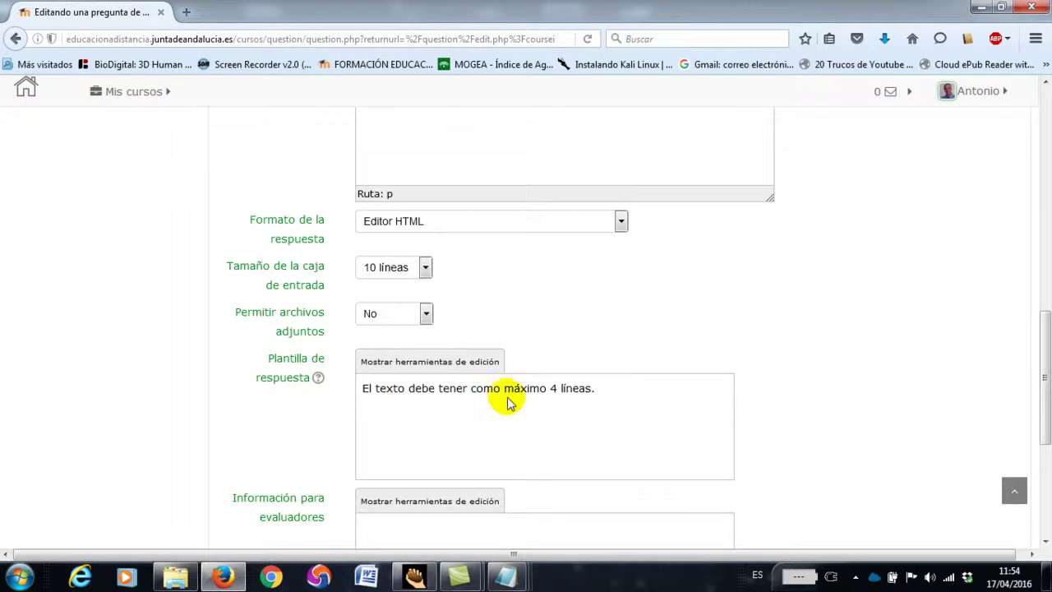
- Save the Ensayo question, preview question 6 from the question bank and close the preview
{"action": "scroll", "coordinate": [570, 411], "scroll_direction": "down", "scroll_amount": 2}
{"action": "scroll", "coordinate": [535, 415], "scroll_direction": "down", "scroll_amount": 1}
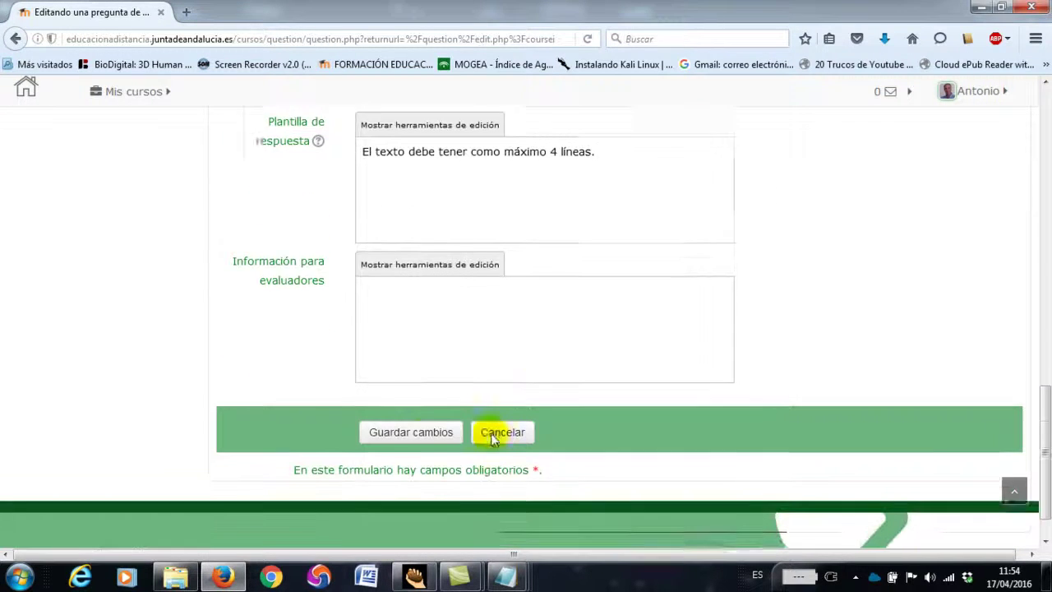
{"action": "left_click", "coordinate": [420, 411]}
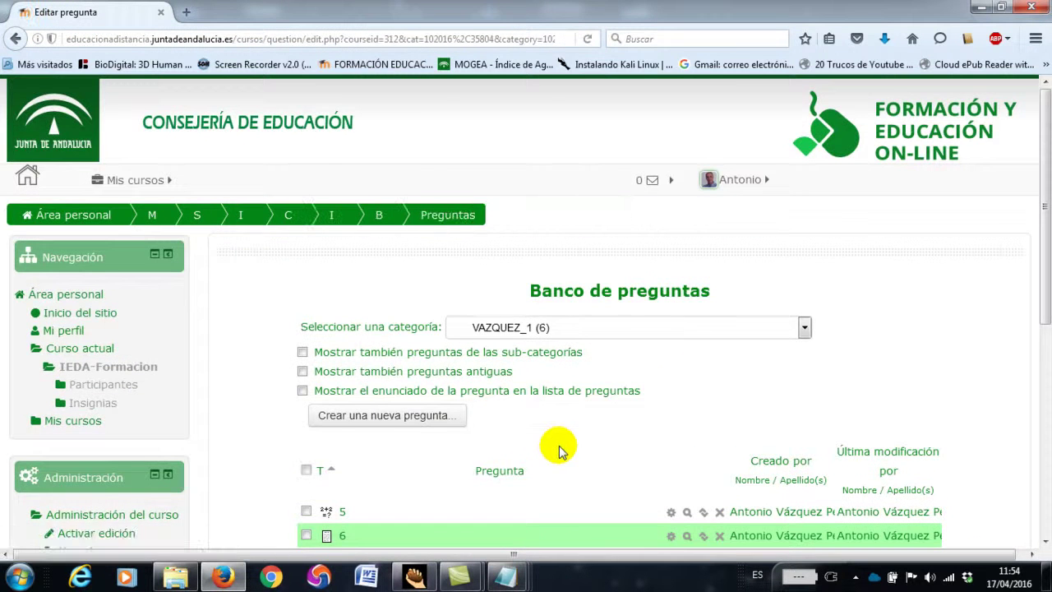
{"action": "scroll", "coordinate": [559, 450], "scroll_direction": "down", "scroll_amount": 1}
{"action": "left_click", "coordinate": [685, 448]}
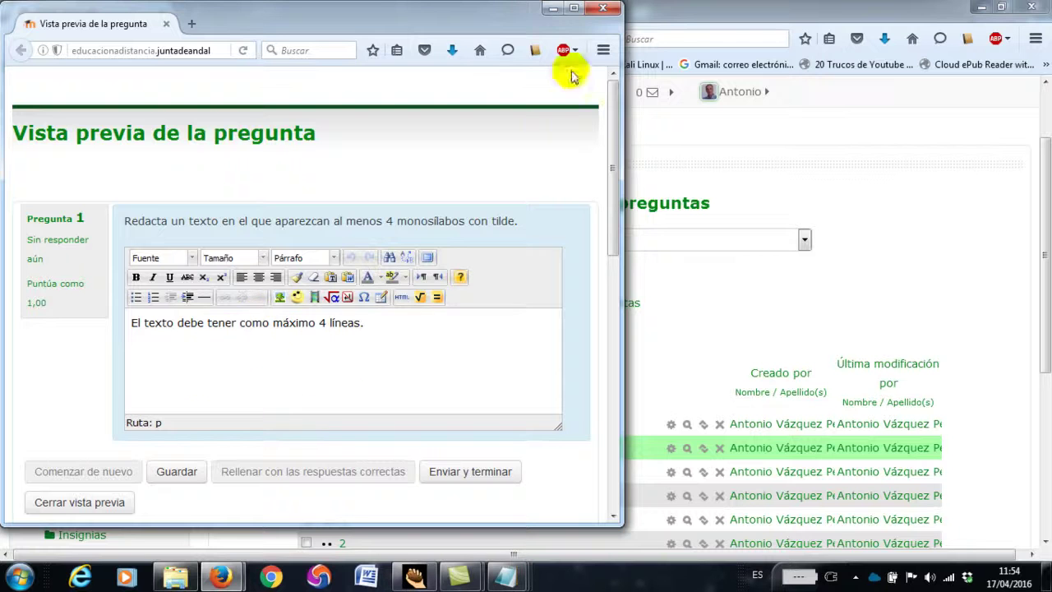
{"action": "left_click", "coordinate": [603, 8]}
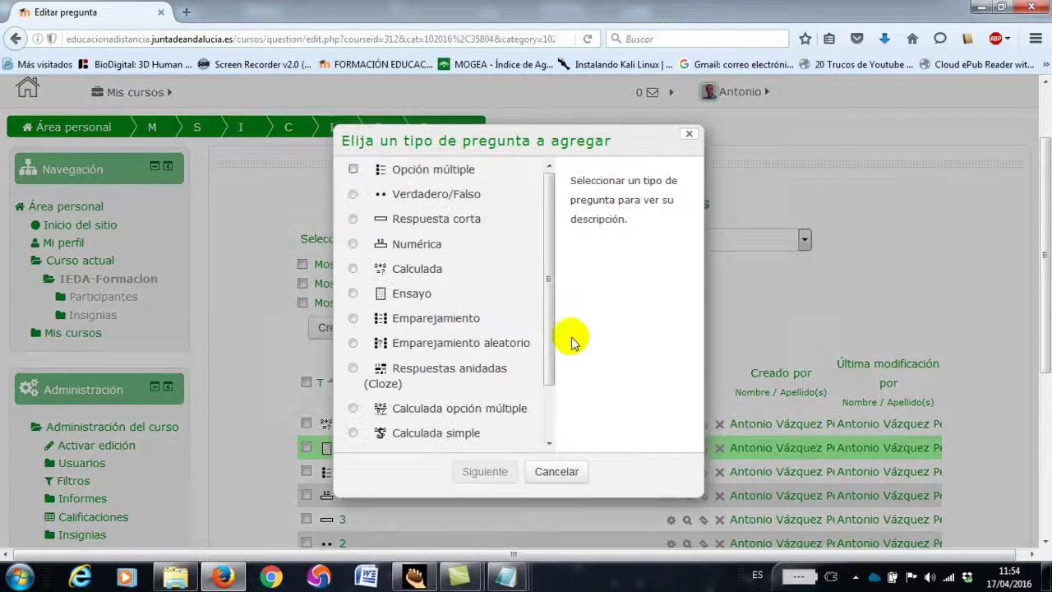
- Add an Emparejamiento question named 7 with the statement "Asocia cada imagen con un punto notable de un triángulo"
{"action": "left_click", "coordinate": [408, 330]}
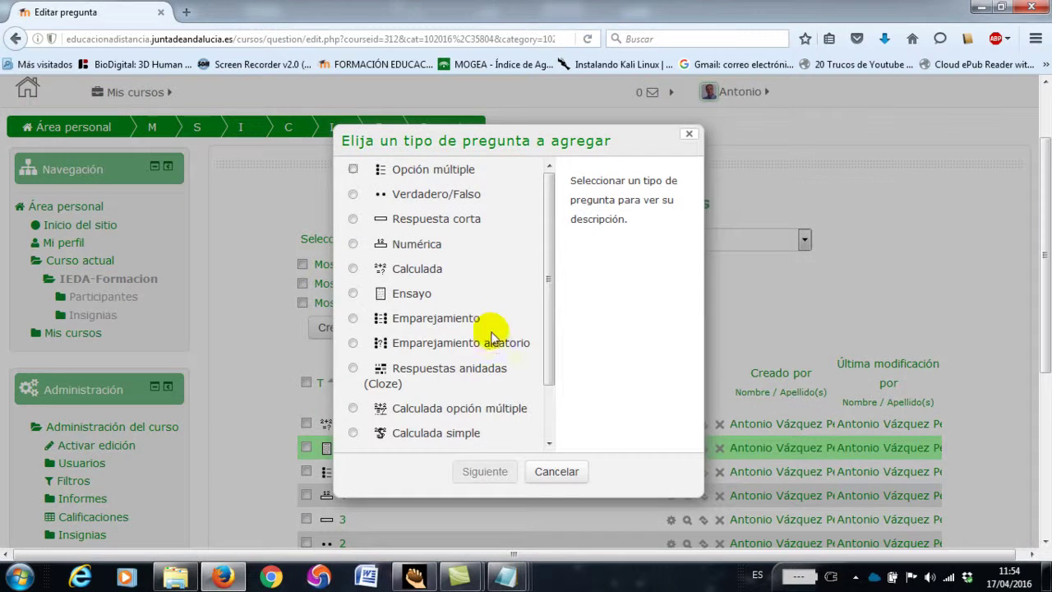
{"action": "left_click", "coordinate": [403, 325]}
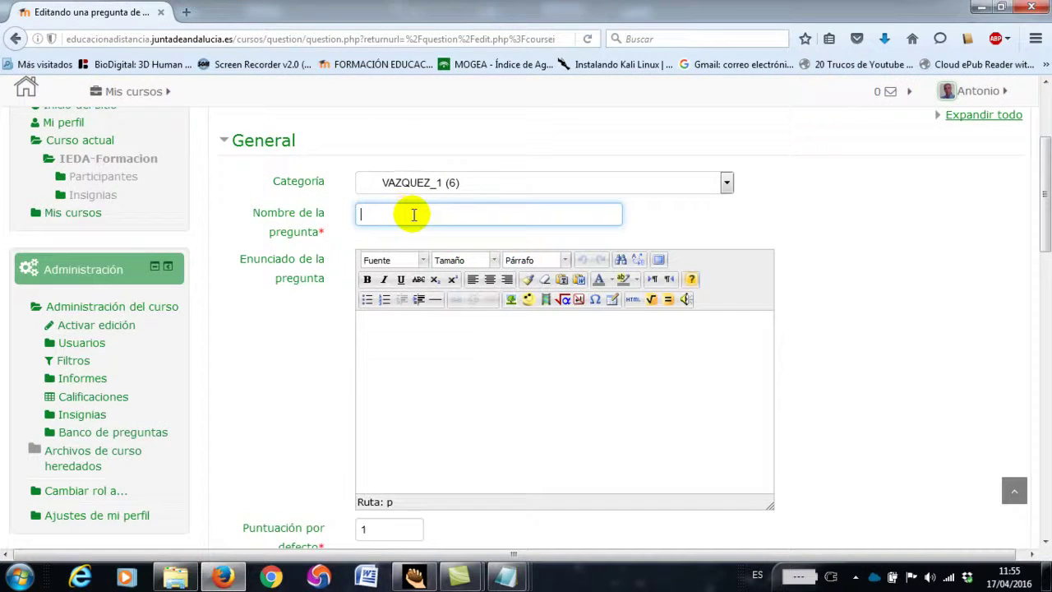
{"action": "type", "text": "7"}
{"action": "left_click", "coordinate": [424, 337]}
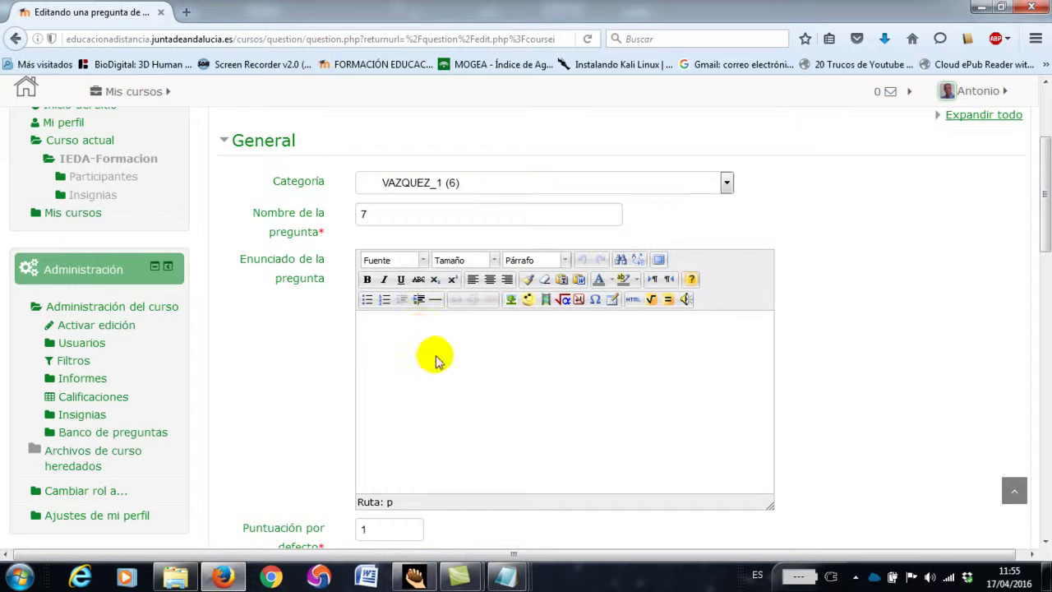
{"action": "type", "text": "Asocia cada imagen con un punto notable de un triángulo"}
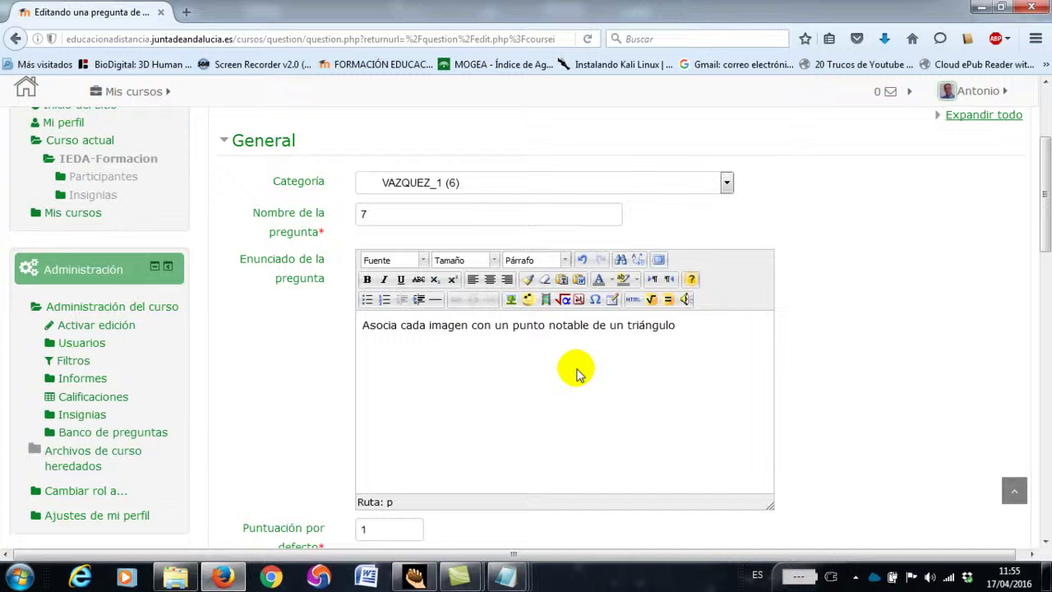
{"action": "scroll", "coordinate": [572, 362], "scroll_direction": "down", "scroll_amount": 5}
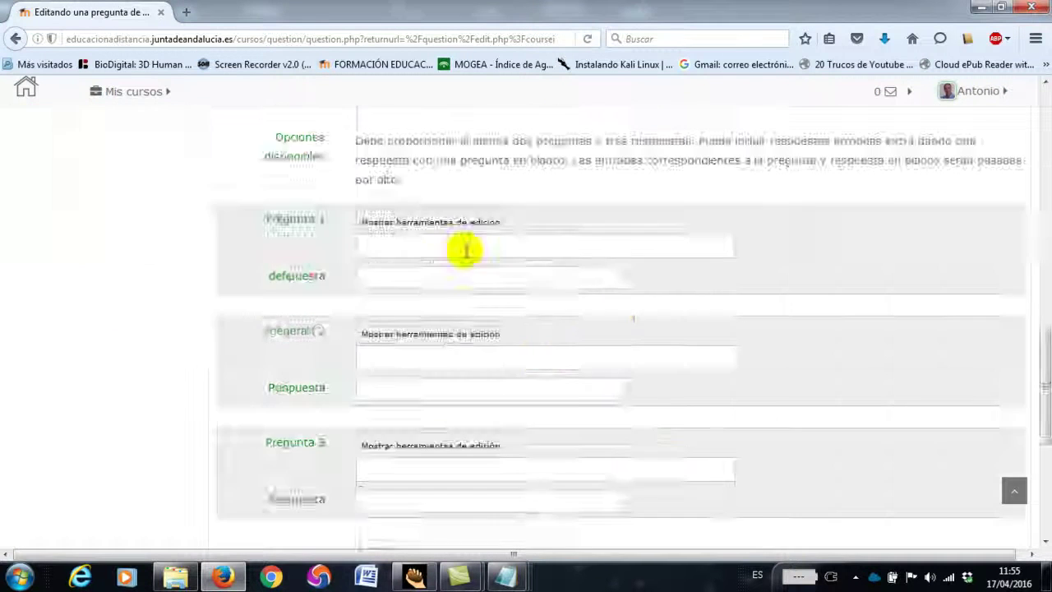
- Upload baricentro.png from the 7_emparejamiento folder into Pregunta 1 without a description and enter "Baricentro" as its Respuesta
{"action": "scroll", "coordinate": [458, 271], "scroll_direction": "down", "scroll_amount": 5}
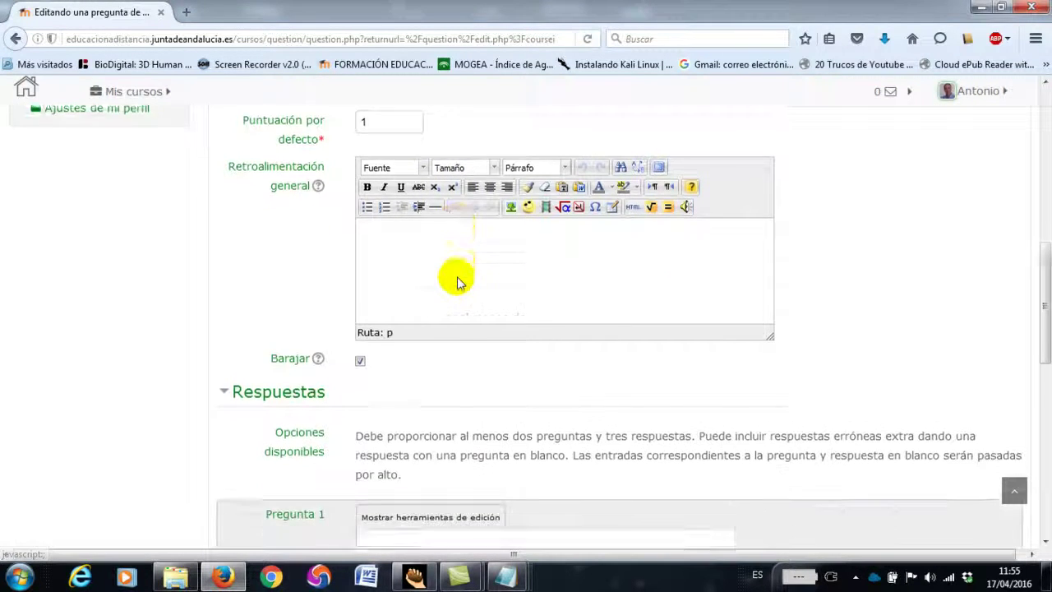
{"action": "scroll", "coordinate": [459, 282], "scroll_direction": "down", "scroll_amount": 2}
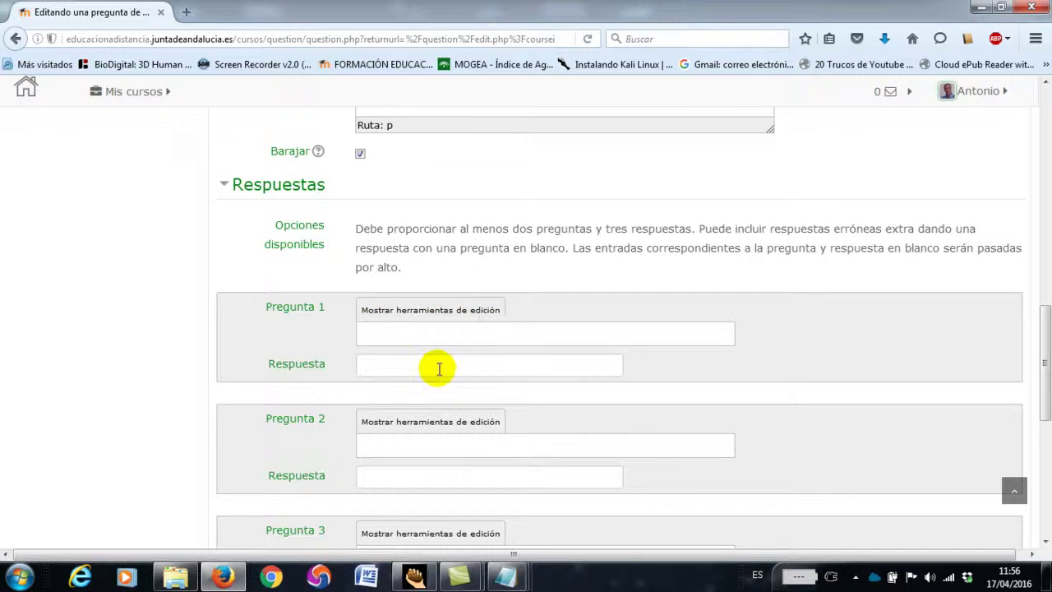
{"action": "left_click", "coordinate": [455, 319]}
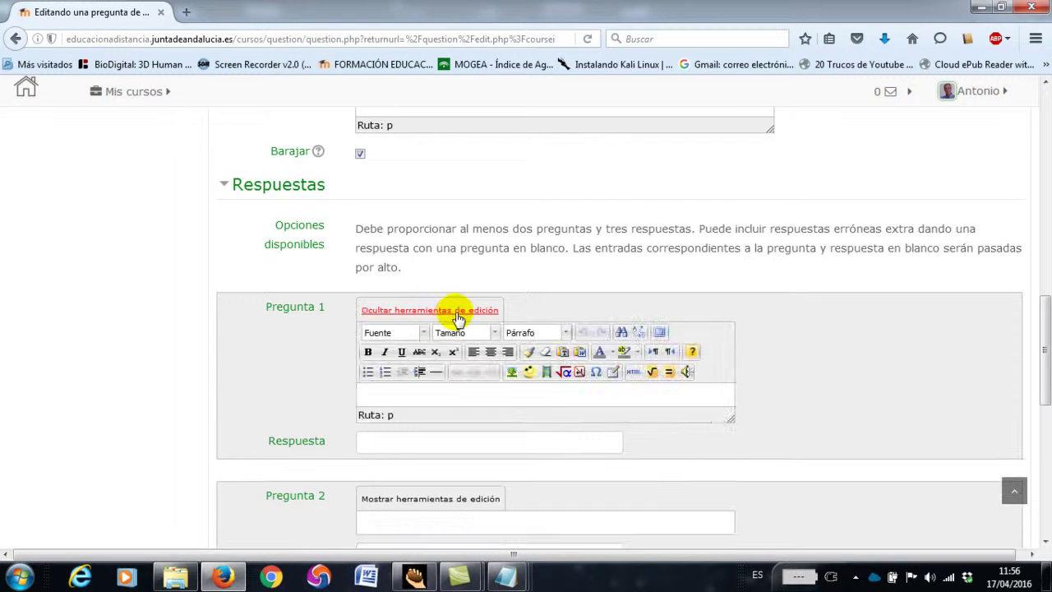
{"action": "left_click", "coordinate": [511, 374]}
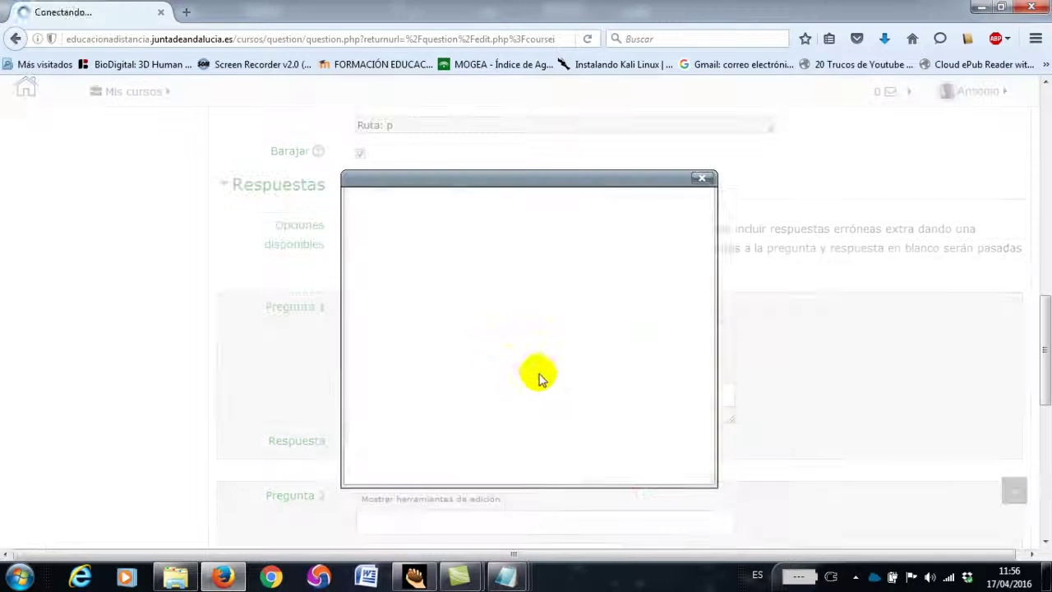
{"action": "left_click", "coordinate": [548, 238]}
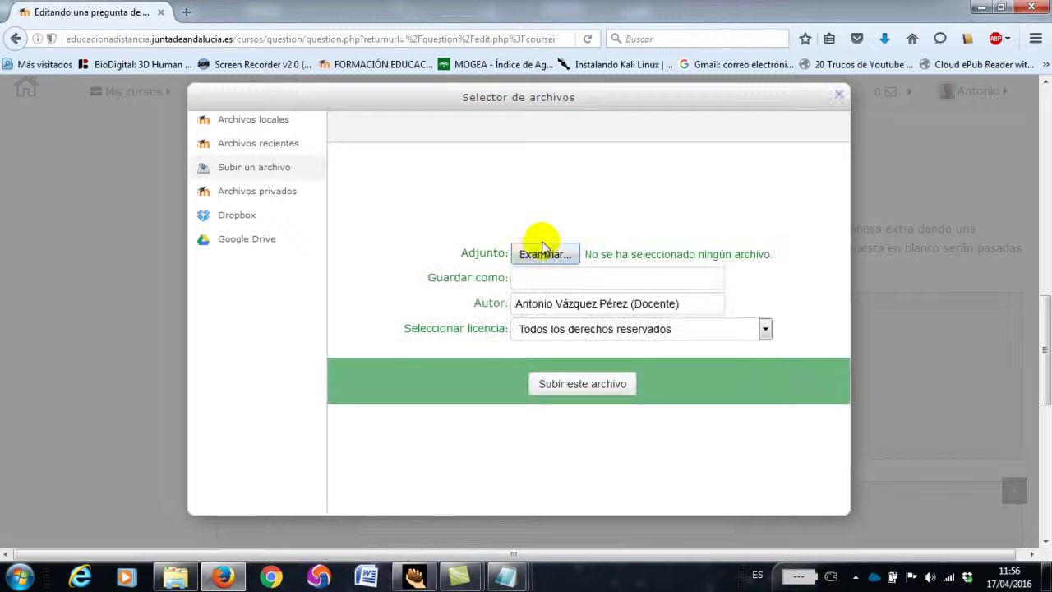
{"action": "left_click", "coordinate": [533, 256]}
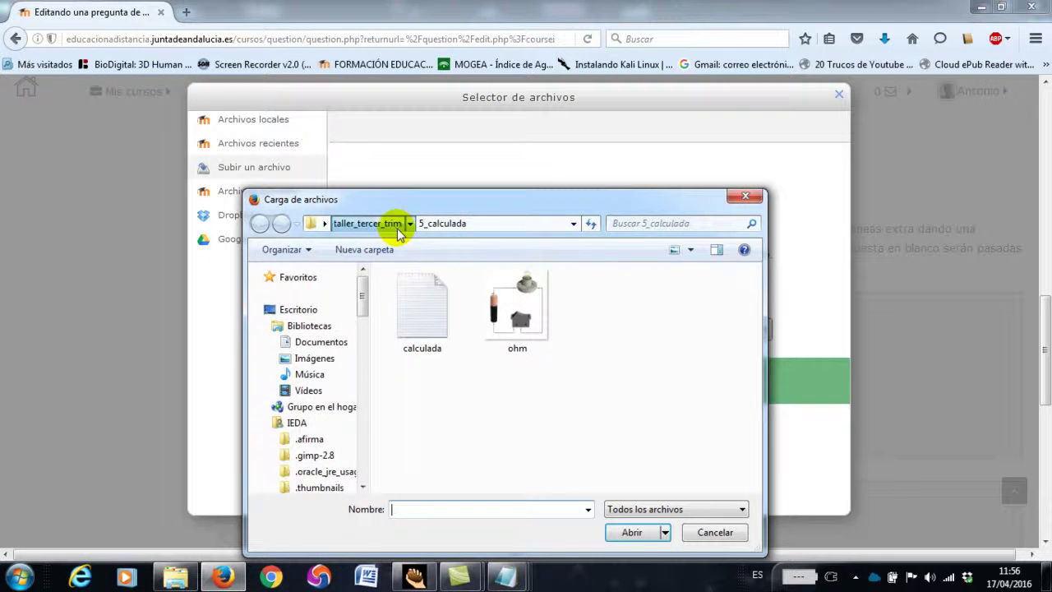
{"action": "left_click", "coordinate": [399, 223]}
{"action": "double_click", "coordinate": [601, 411]}
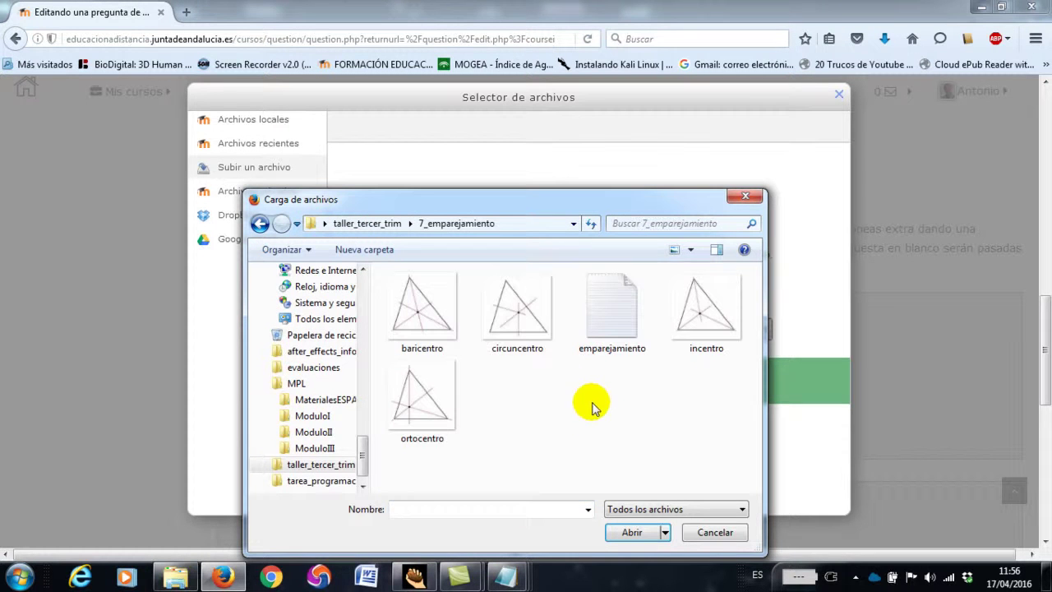
{"action": "double_click", "coordinate": [450, 339]}
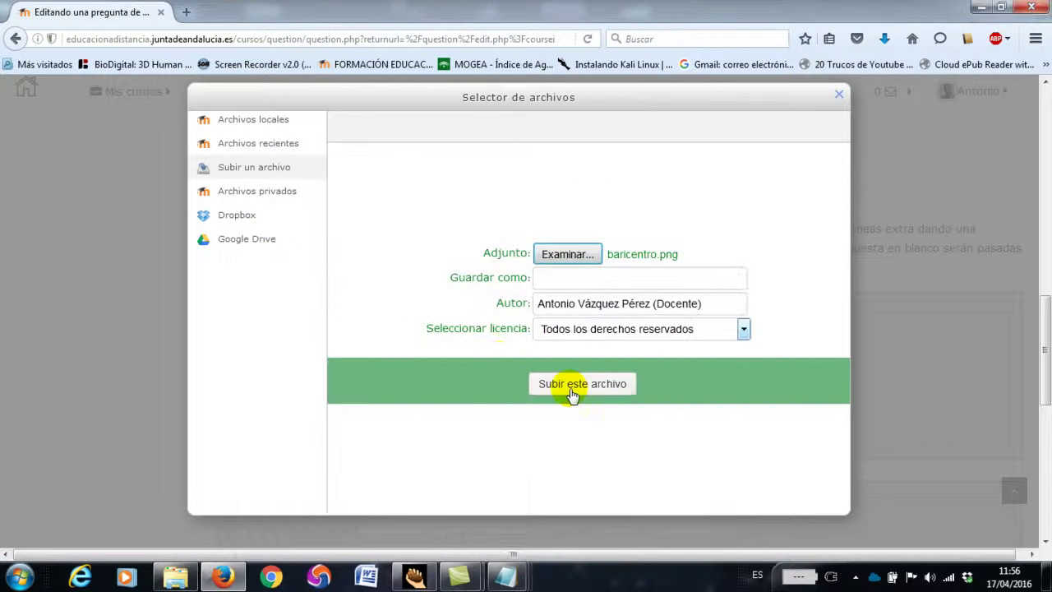
{"action": "left_click", "coordinate": [573, 387]}
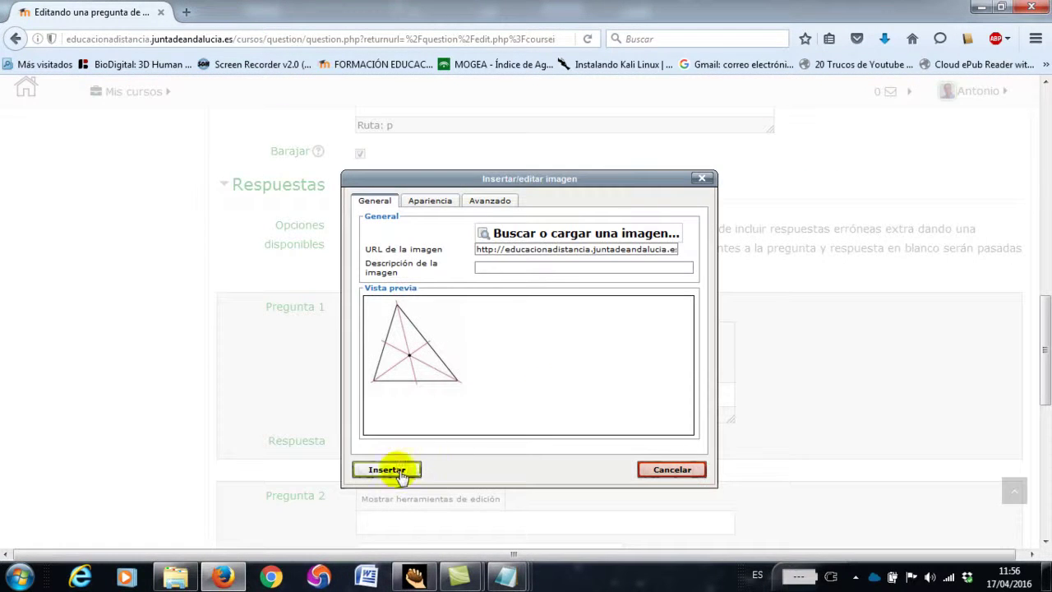
{"action": "left_click", "coordinate": [399, 475]}
{"action": "left_click", "coordinate": [491, 352]}
{"action": "left_click", "coordinate": [438, 437]}
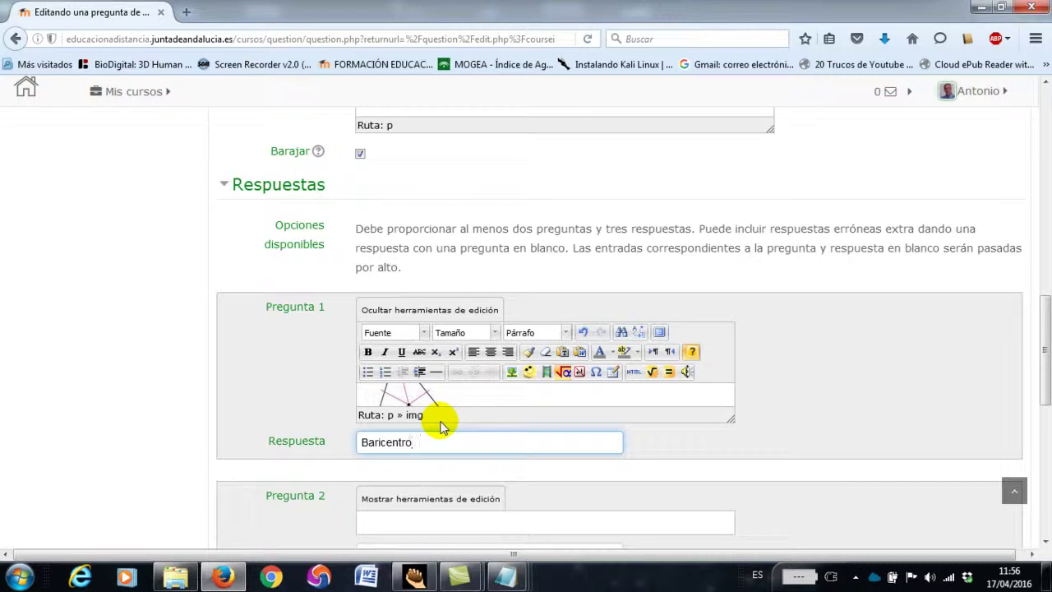
- Upload the circuncentro image into Pregunta 2 without a description and enter "Circuncentro" as its Respuesta
{"action": "scroll", "coordinate": [503, 416], "scroll_direction": "down", "scroll_amount": 2}
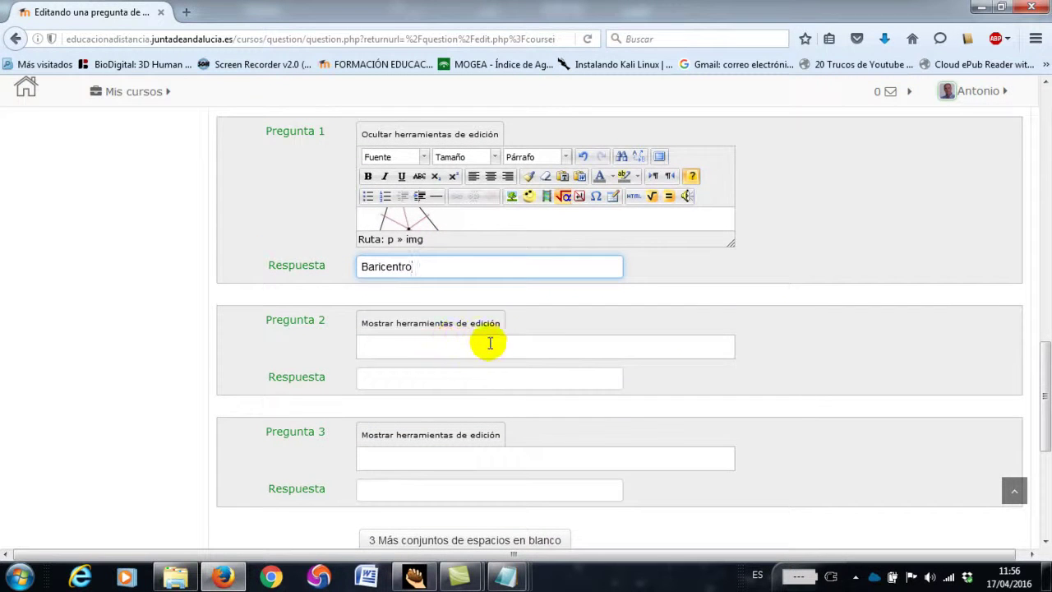
{"action": "left_click", "coordinate": [432, 326]}
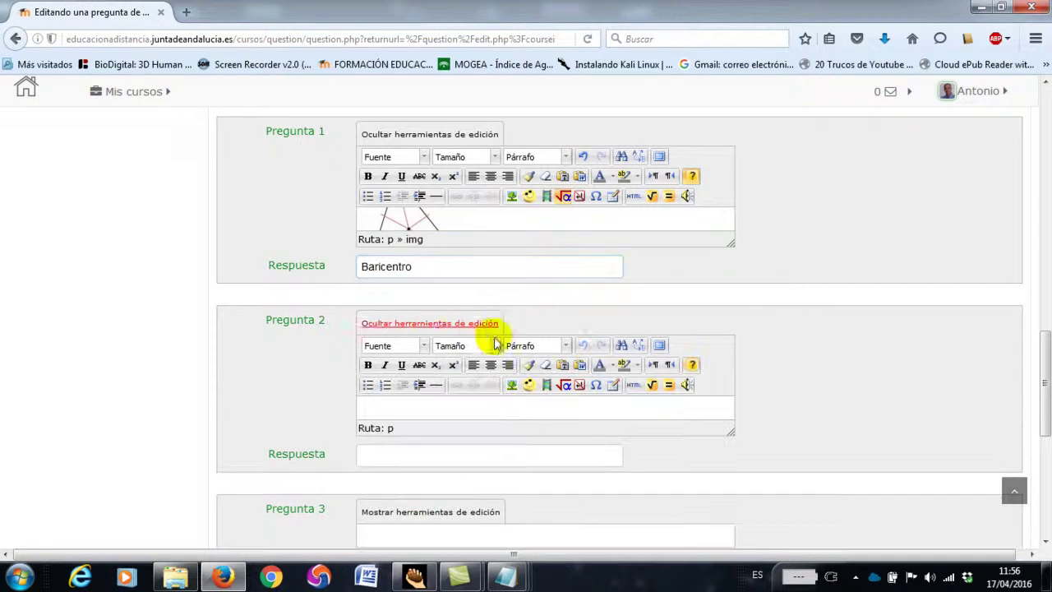
{"action": "left_click", "coordinate": [512, 386]}
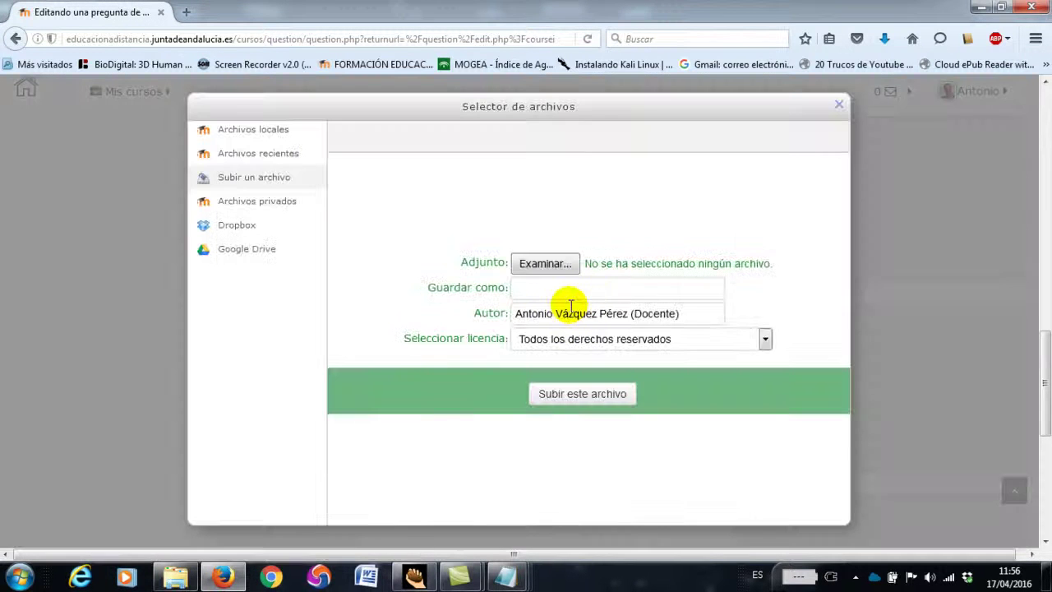
{"action": "left_click", "coordinate": [547, 263]}
{"action": "double_click", "coordinate": [520, 306]}
{"action": "left_click", "coordinate": [556, 395]}
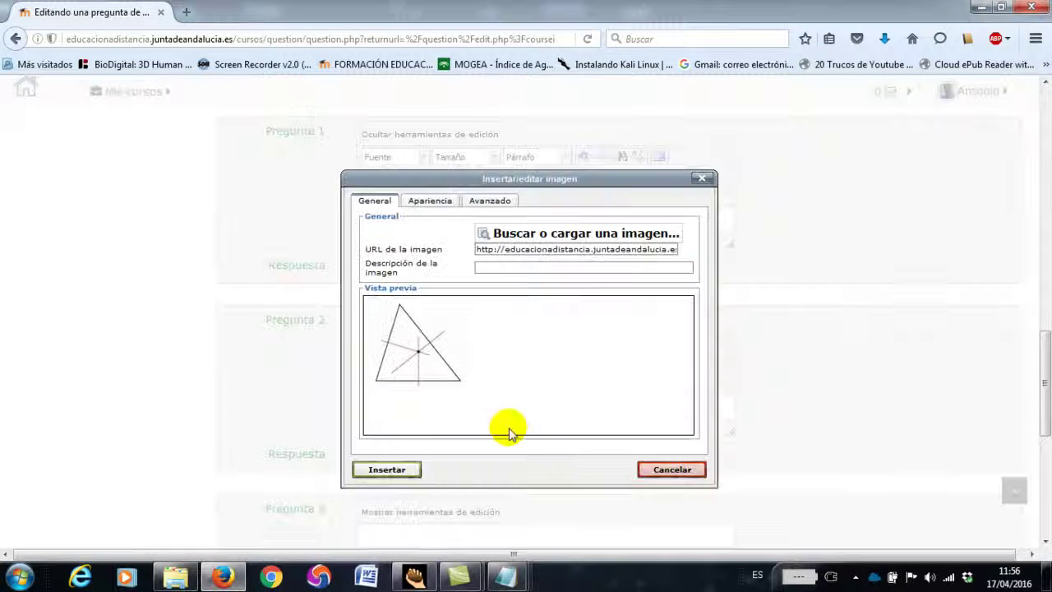
{"action": "left_click", "coordinate": [399, 469]}
{"action": "left_click", "coordinate": [487, 350]}
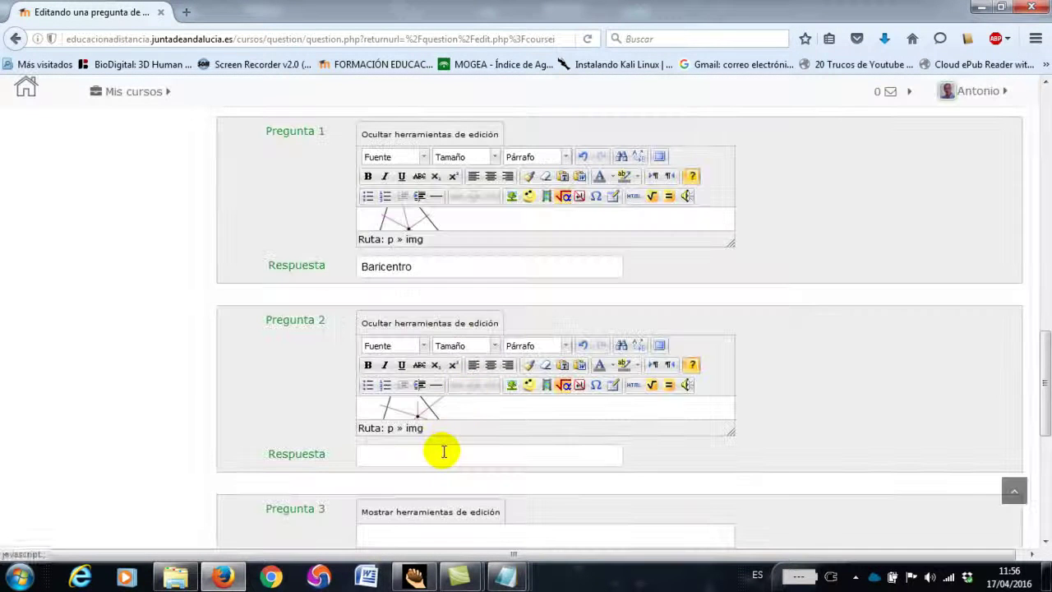
{"action": "type", "text": "cuncentr"}
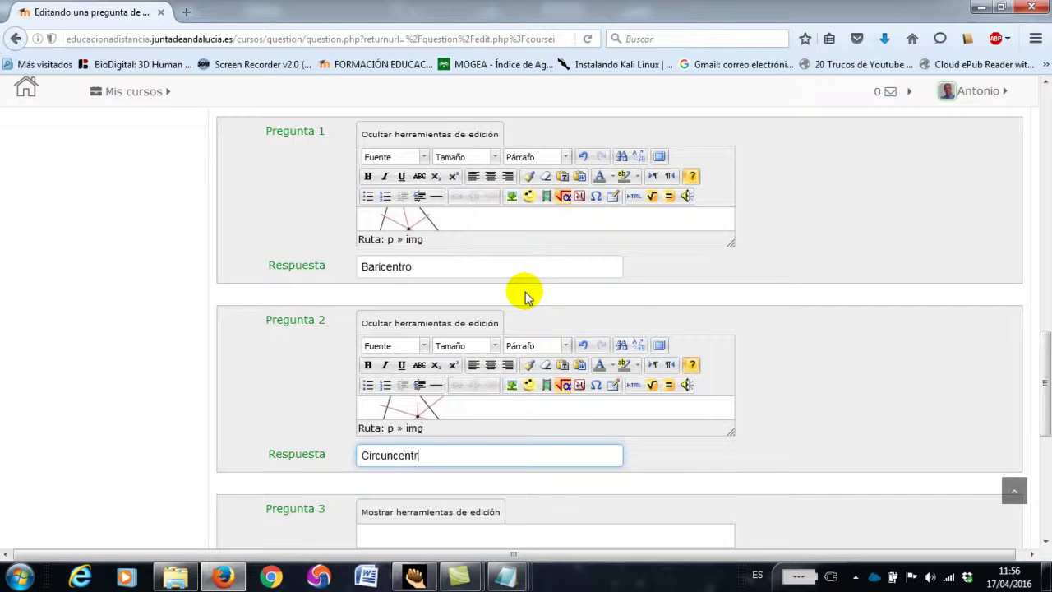
- Upload the incentro image into Pregunta 3 without a description and enter "Incentro" as its Respuesta
{"action": "scroll", "coordinate": [522, 312], "scroll_direction": "down", "scroll_amount": 5}
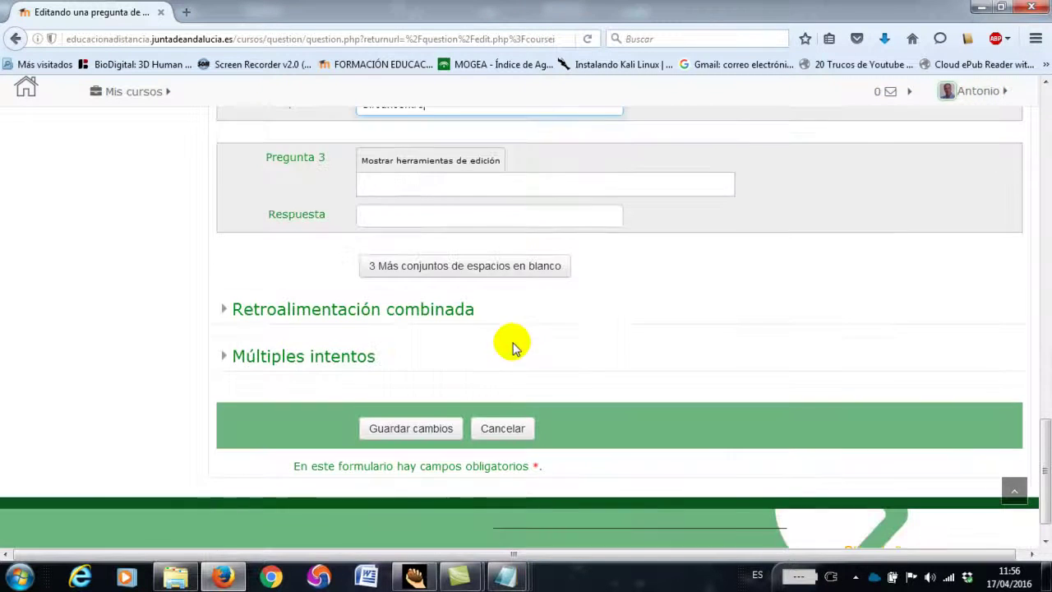
{"action": "left_click", "coordinate": [457, 162]}
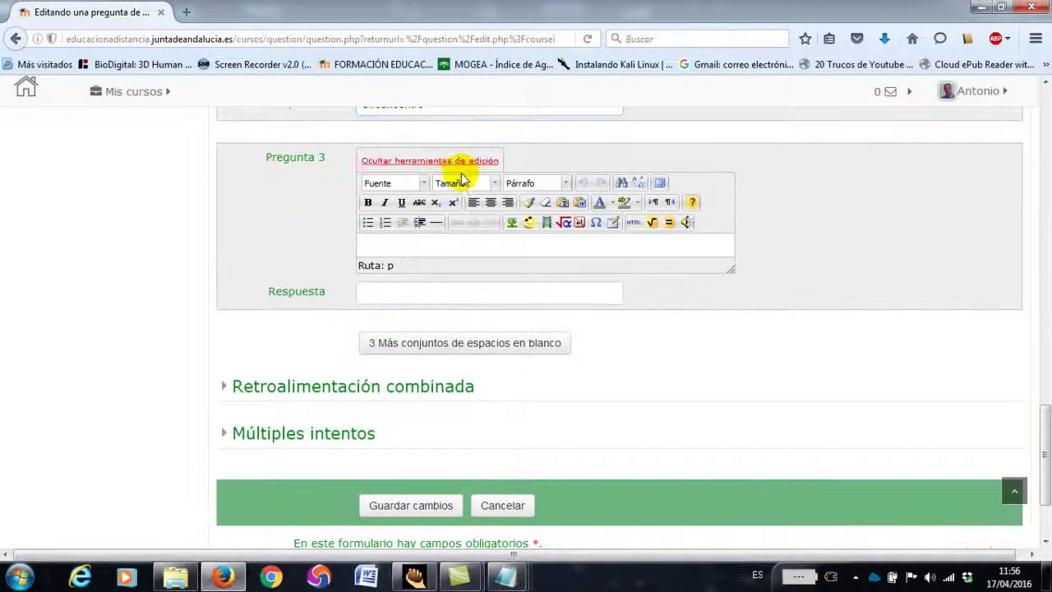
{"action": "left_click", "coordinate": [514, 225]}
{"action": "left_click", "coordinate": [548, 246]}
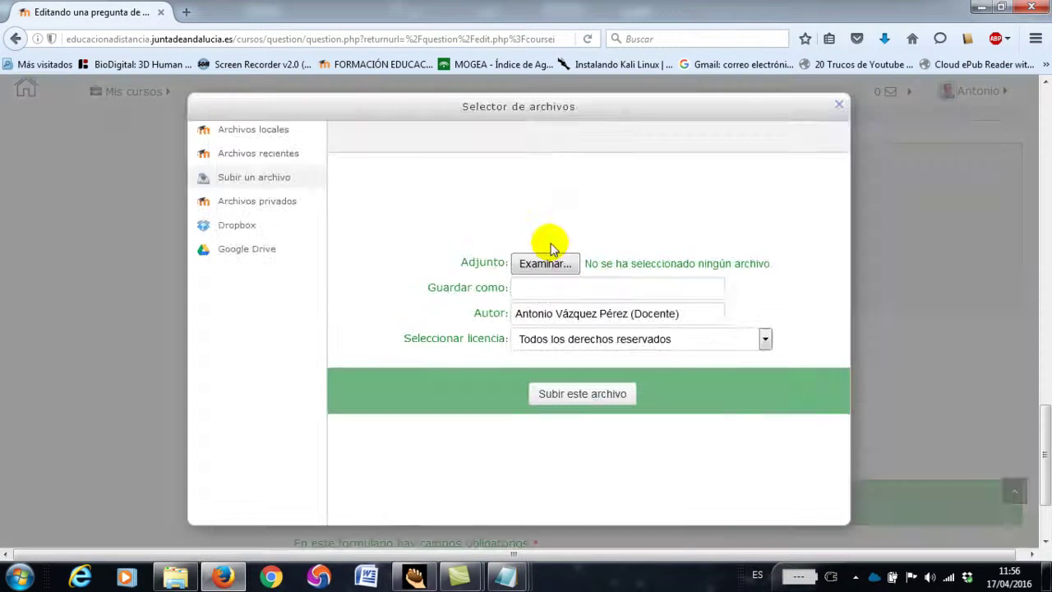
{"action": "left_click", "coordinate": [547, 264]}
{"action": "double_click", "coordinate": [707, 325]}
{"action": "left_click", "coordinate": [593, 396]}
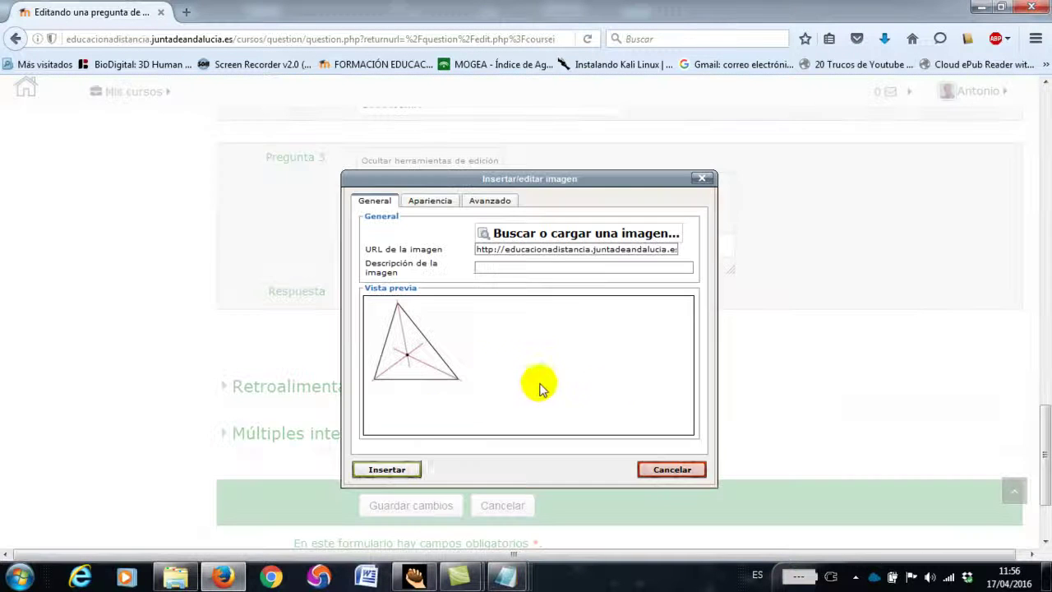
{"action": "left_click", "coordinate": [401, 467]}
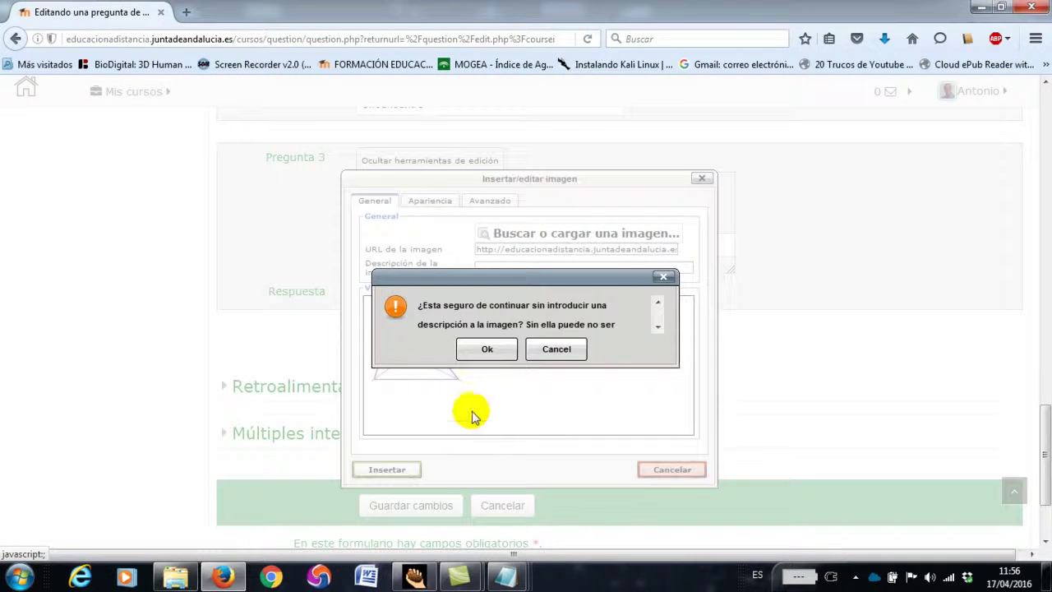
{"action": "left_click", "coordinate": [485, 350]}
{"action": "left_click", "coordinate": [468, 298]}
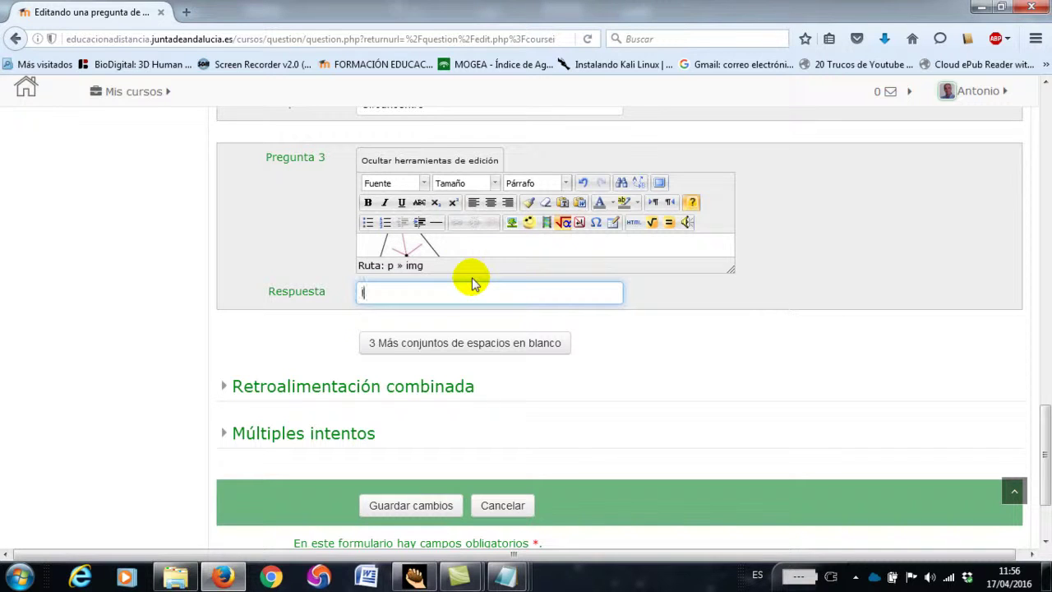
{"action": "type", "text": "Incentro"}
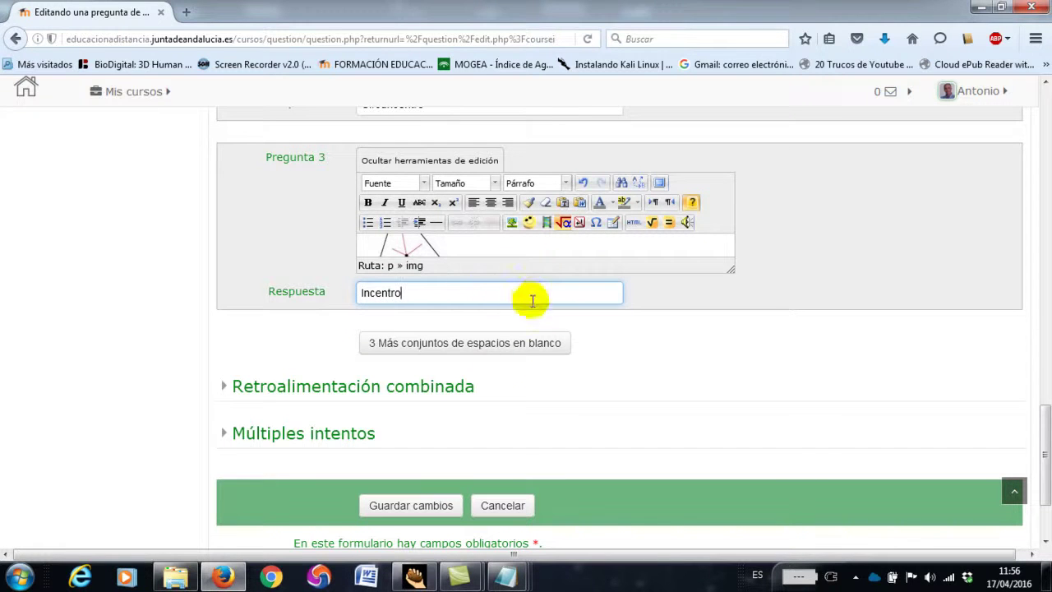
- Add three more blank question-and-answer sets to the Emparejamiento question
{"action": "left_click", "coordinate": [505, 345]}
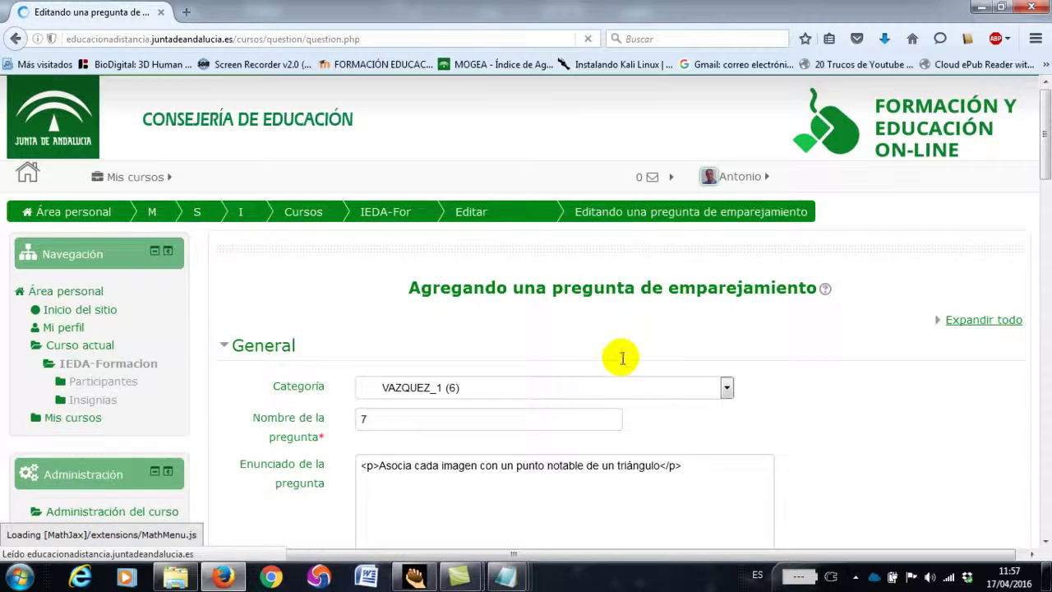
{"action": "scroll", "coordinate": [622, 362], "scroll_direction": "down", "scroll_amount": 4}
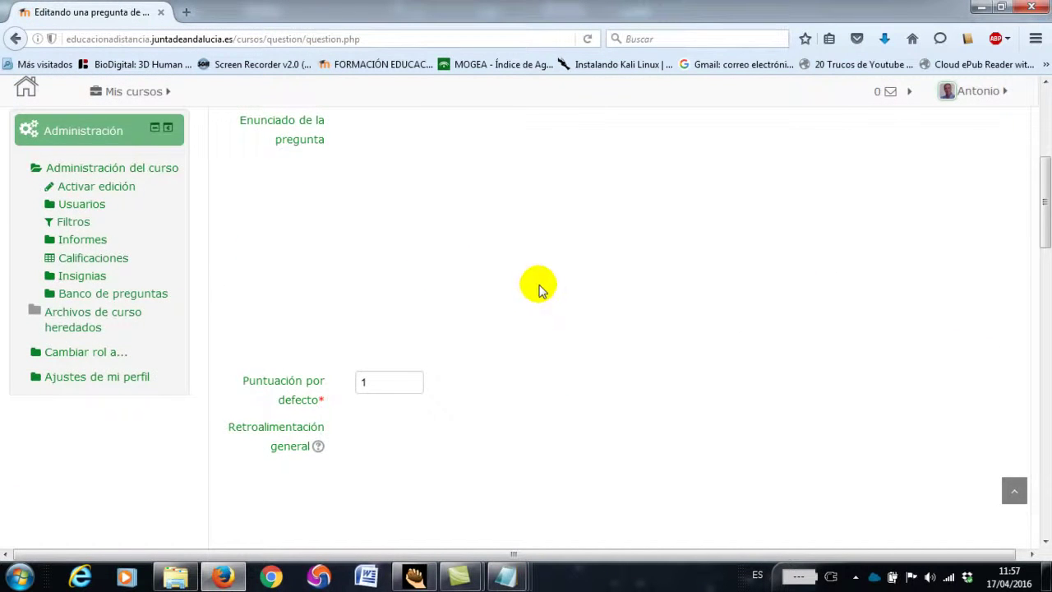
{"action": "scroll", "coordinate": [540, 290], "scroll_direction": "down", "scroll_amount": 6}
{"action": "scroll", "coordinate": [520, 289], "scroll_direction": "down", "scroll_amount": 3}
- Upload ortocentro.png into Pregunta 4 without a description and enter "Ortocentro" as its Respuesta
{"action": "left_click", "coordinate": [474, 386]}
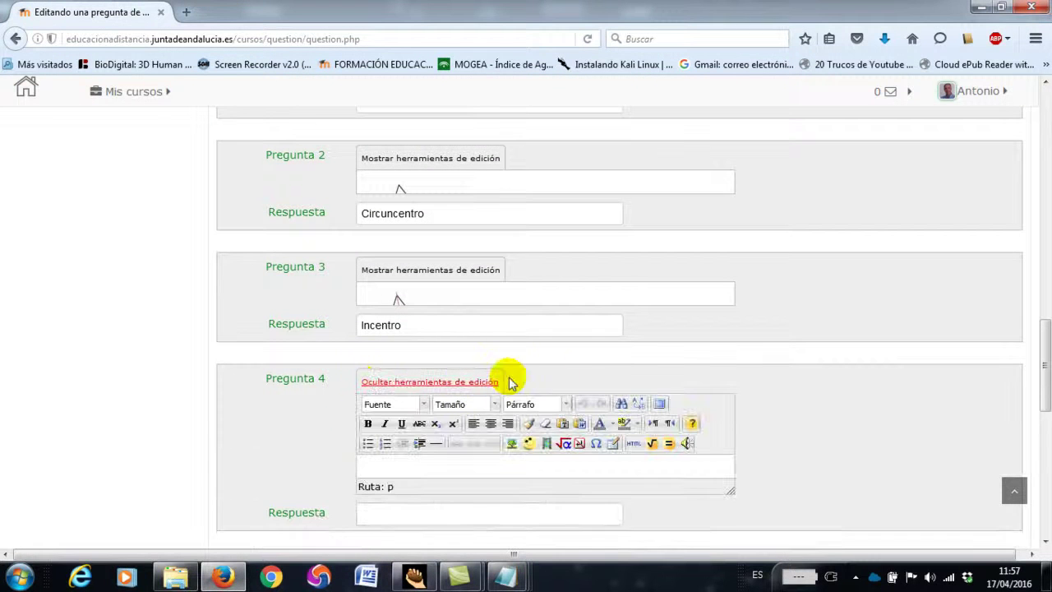
{"action": "left_click", "coordinate": [513, 445]}
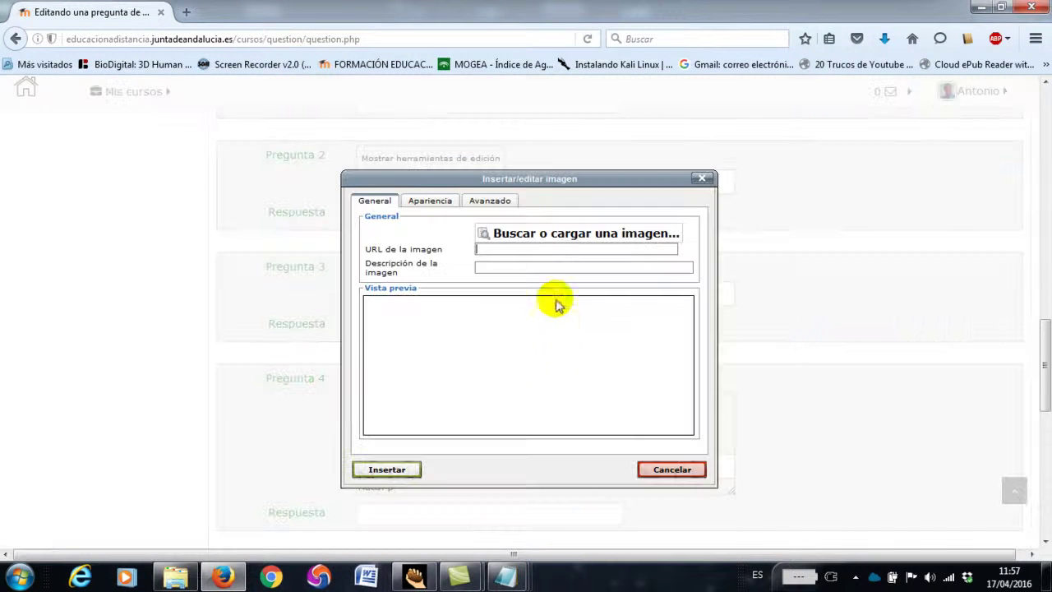
{"action": "left_click", "coordinate": [556, 237]}
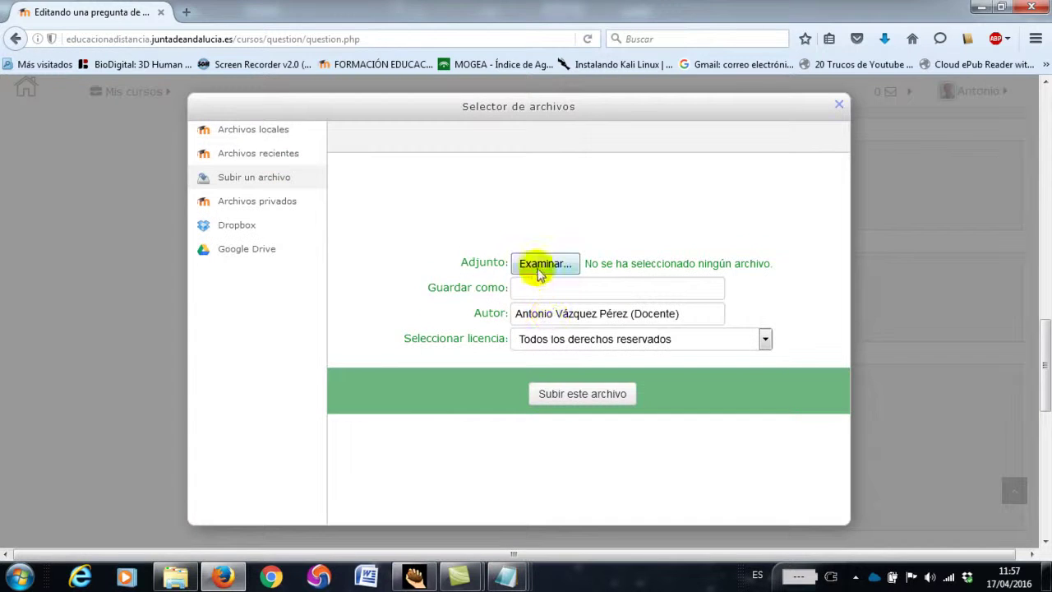
{"action": "left_click", "coordinate": [546, 267]}
{"action": "left_click", "coordinate": [436, 402]}
{"action": "double_click", "coordinate": [437, 404]}
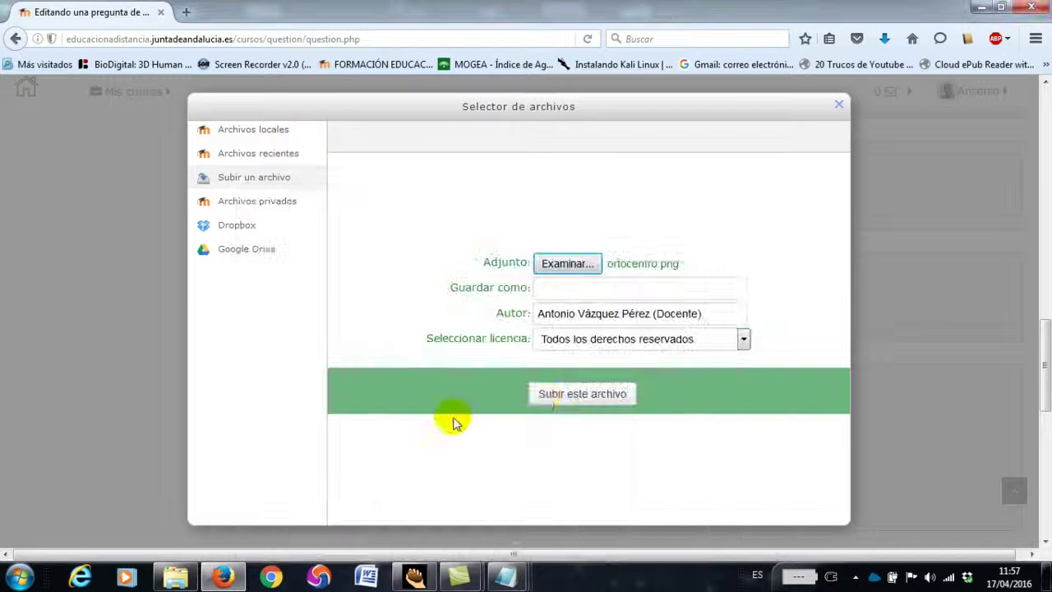
{"action": "left_click", "coordinate": [547, 395]}
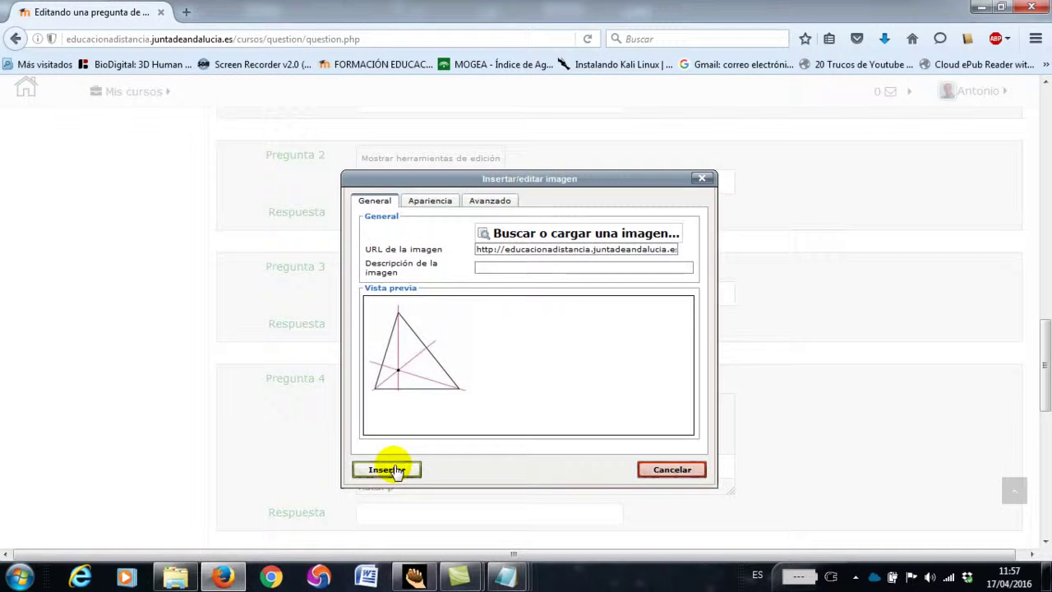
{"action": "left_click", "coordinate": [393, 467]}
{"action": "left_click", "coordinate": [492, 351]}
{"action": "left_click", "coordinate": [429, 512]}
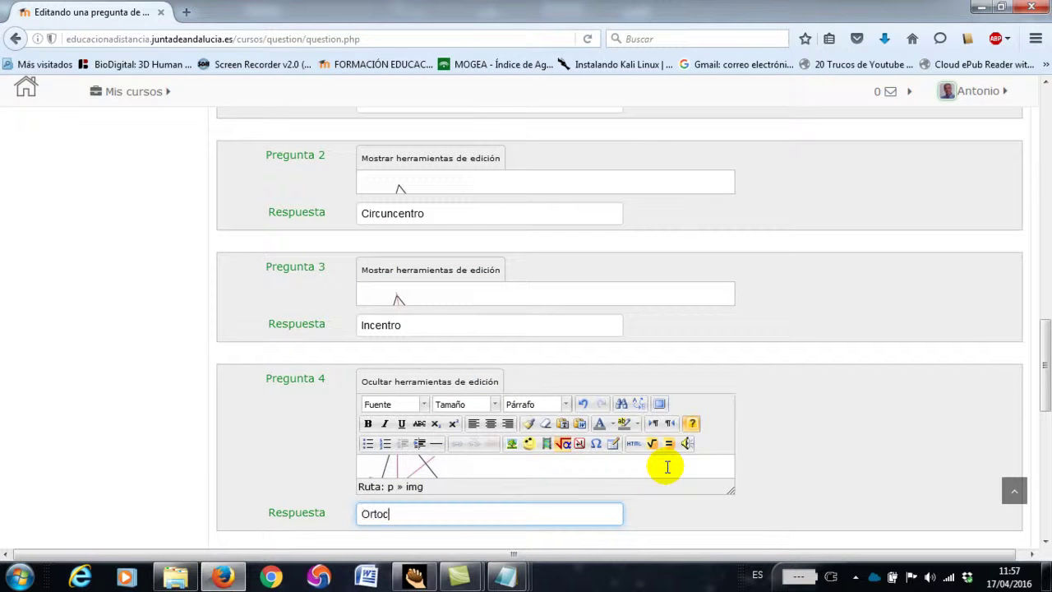
{"action": "type", "text": "Ortocentro"}
- Save the Emparejamiento question and open the preview of question 7 from the question bank
{"action": "scroll", "coordinate": [826, 362], "scroll_direction": "down", "scroll_amount": 10}
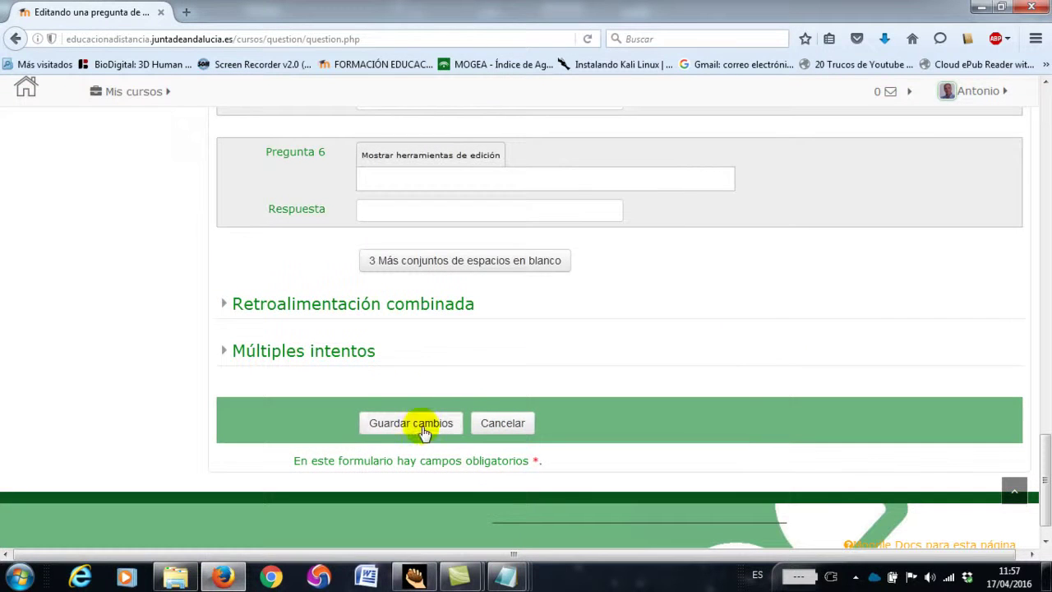
{"action": "left_click", "coordinate": [419, 427]}
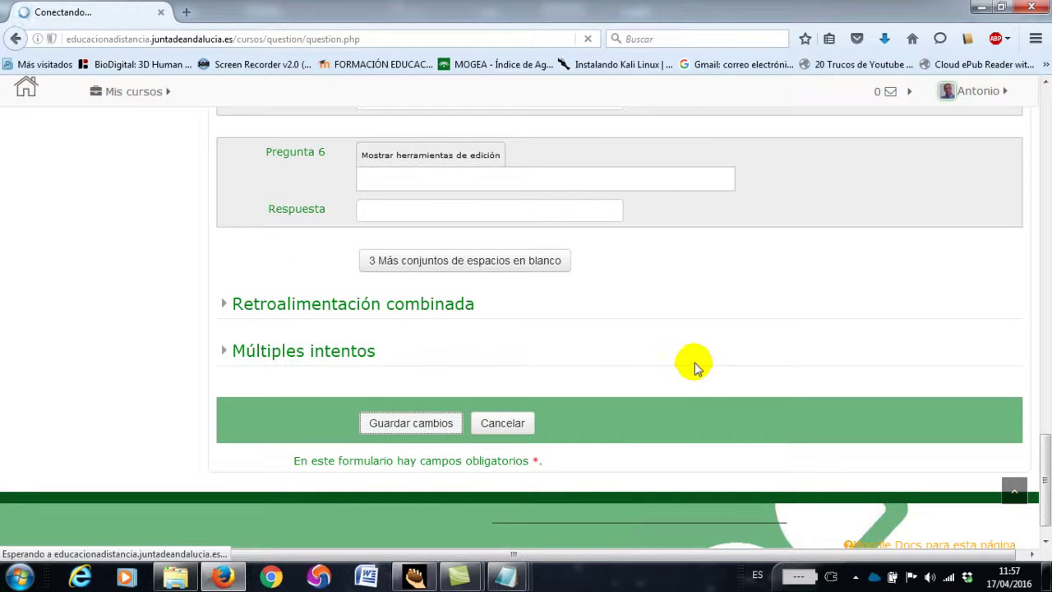
{"action": "scroll", "coordinate": [681, 361], "scroll_direction": "down", "scroll_amount": 1}
{"action": "scroll", "coordinate": [681, 361], "scroll_direction": "down", "scroll_amount": 4}
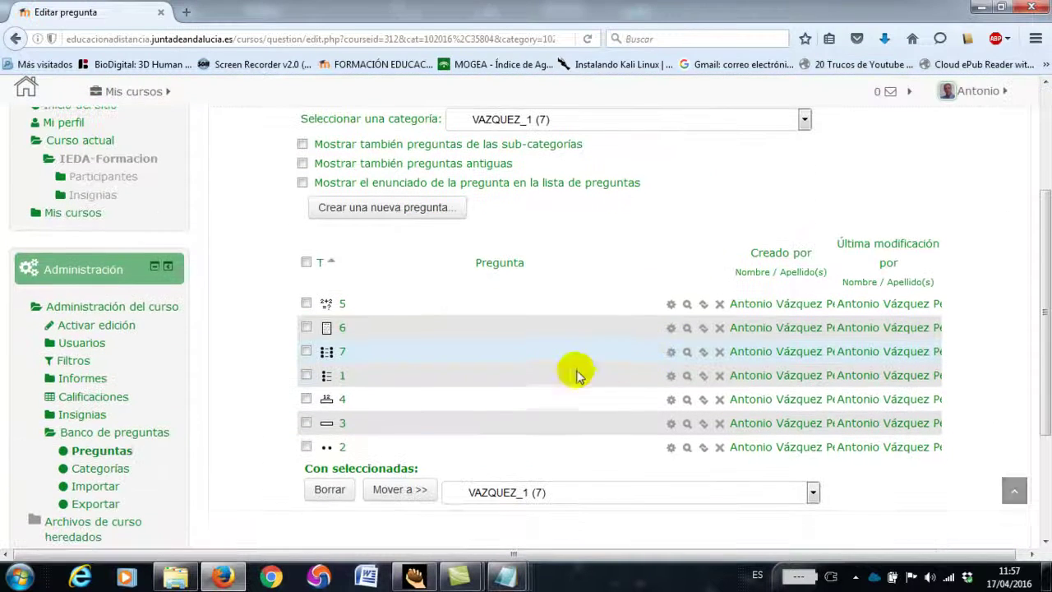
{"action": "left_click", "coordinate": [687, 352]}
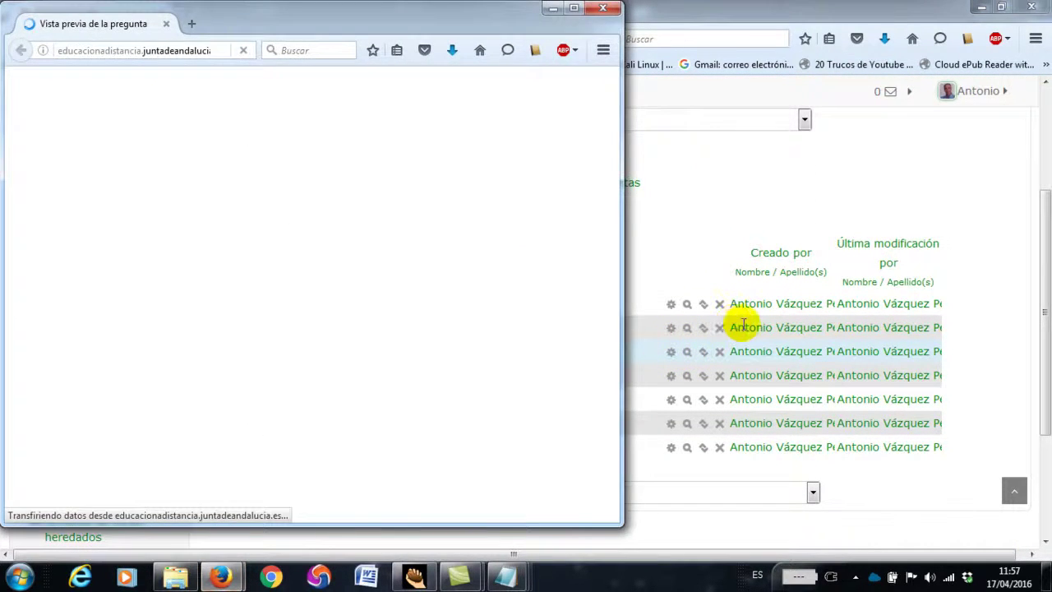
- Examine the matching question's preview, including the answer choices offered for the first triangle image, and close the preview
{"action": "left_click", "coordinate": [569, 9]}
{"action": "scroll", "coordinate": [713, 177], "scroll_direction": "down", "scroll_amount": 2}
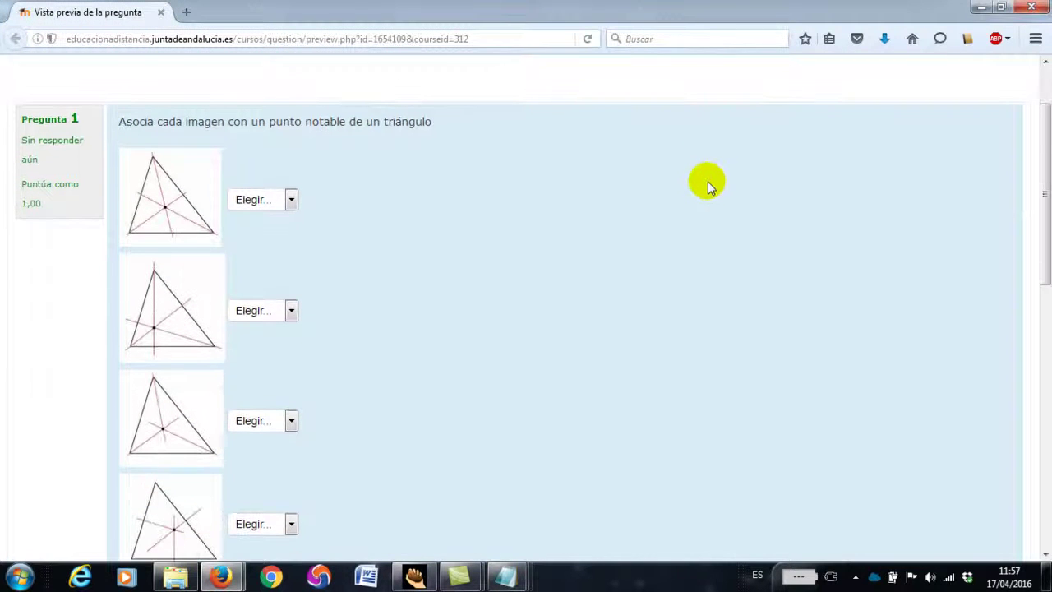
{"action": "left_click", "coordinate": [291, 201]}
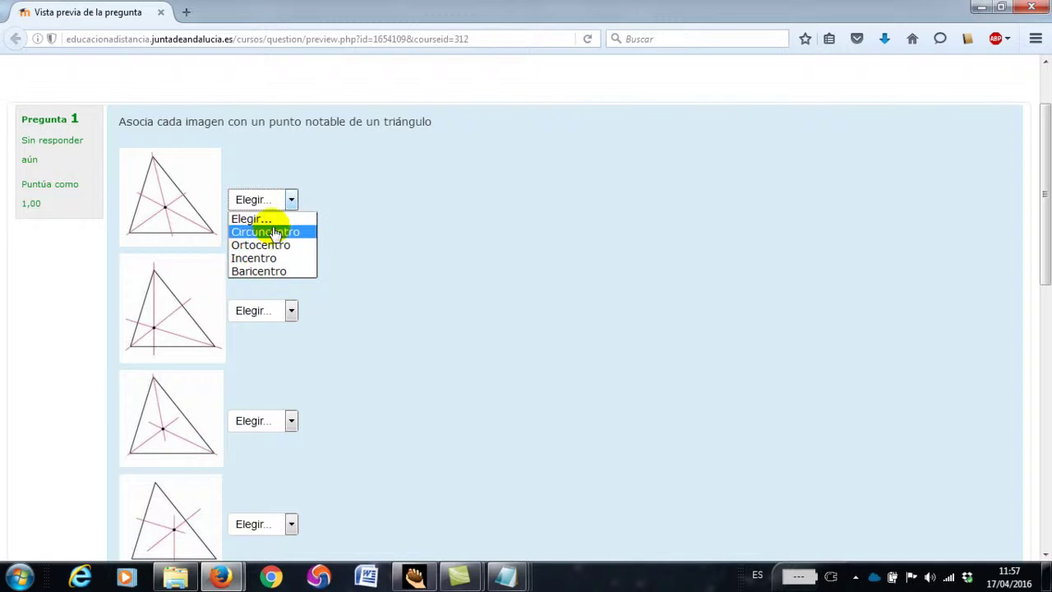
{"action": "left_click", "coordinate": [415, 175]}
{"action": "left_click", "coordinate": [1037, 10]}
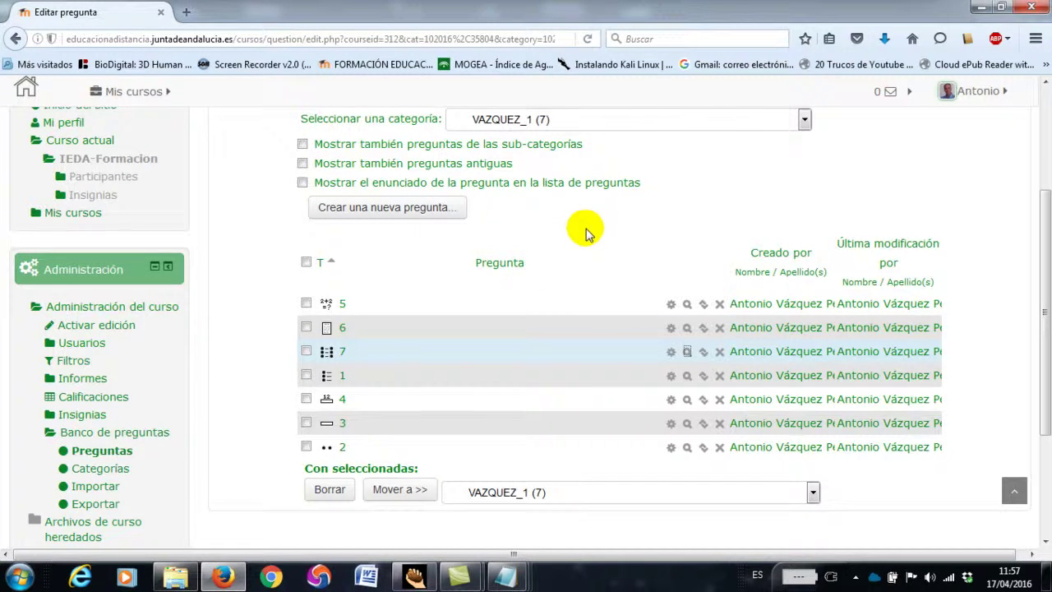
- Create a new Respuestas anidadas (Cloze) question in the VAZQUEZ_1 category and name it 8
{"action": "left_click", "coordinate": [436, 207]}
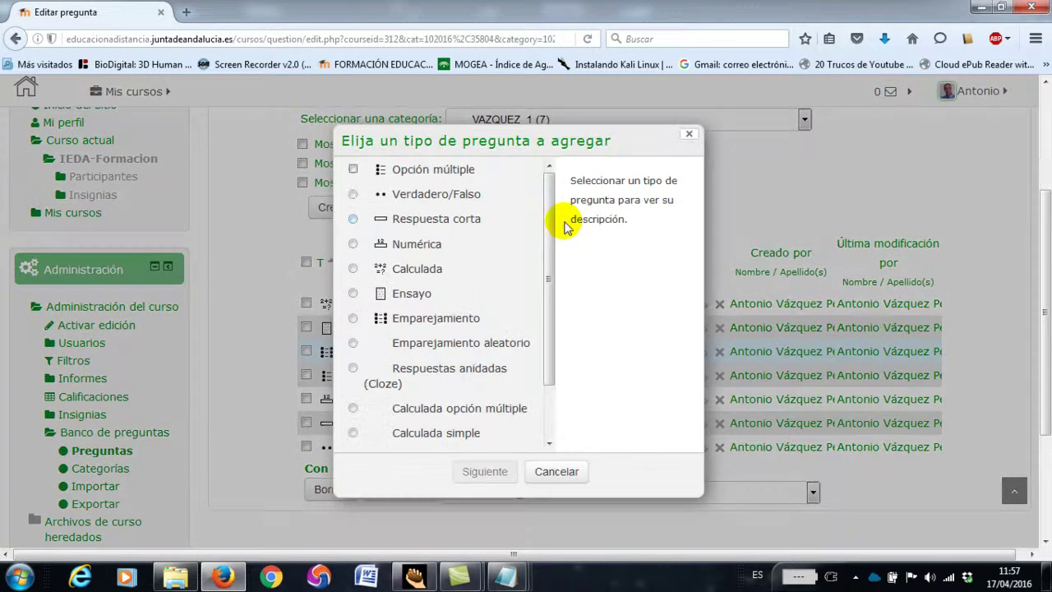
{"action": "left_click", "coordinate": [446, 374]}
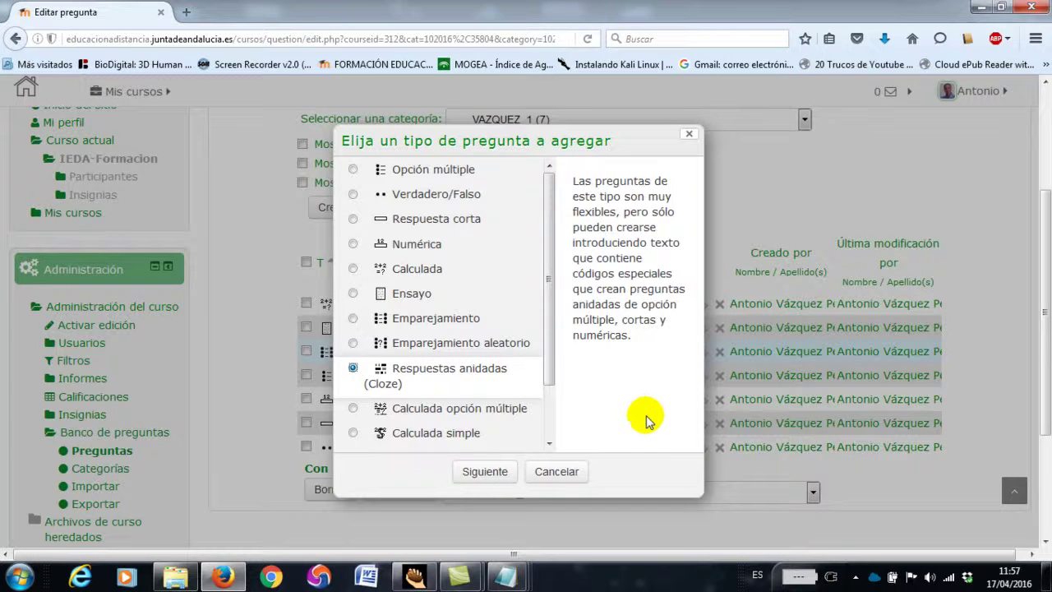
{"action": "left_click", "coordinate": [499, 472]}
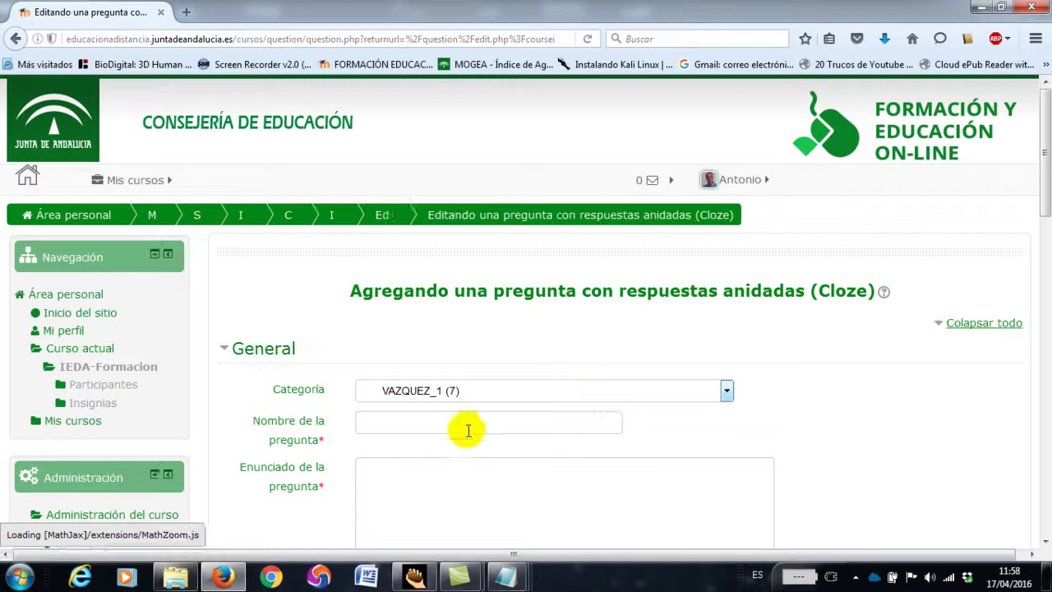
{"action": "left_click", "coordinate": [458, 423]}
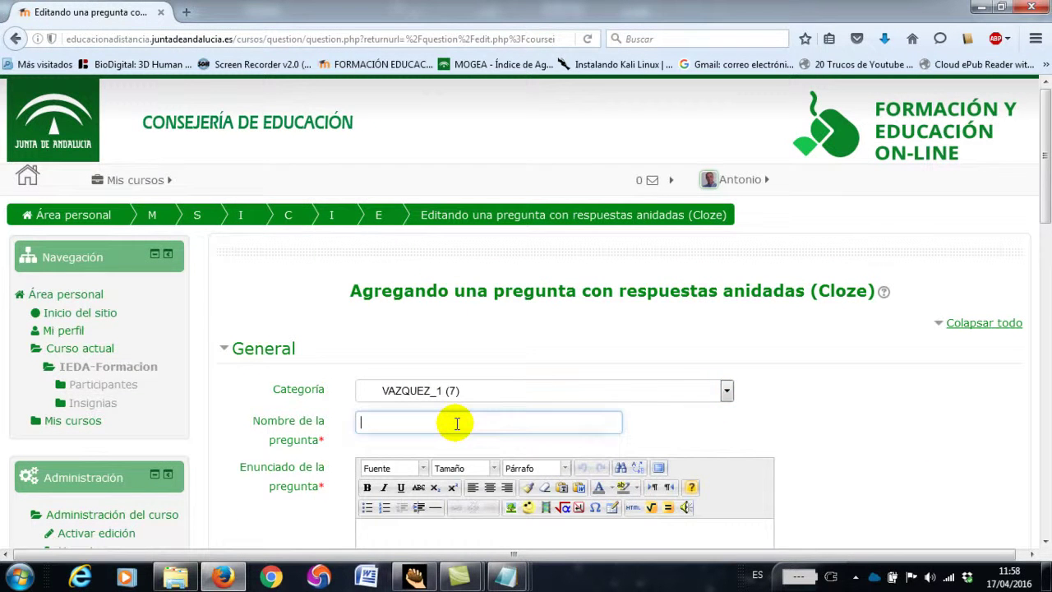
{"action": "scroll", "coordinate": [453, 416], "scroll_direction": "down", "scroll_amount": 4}
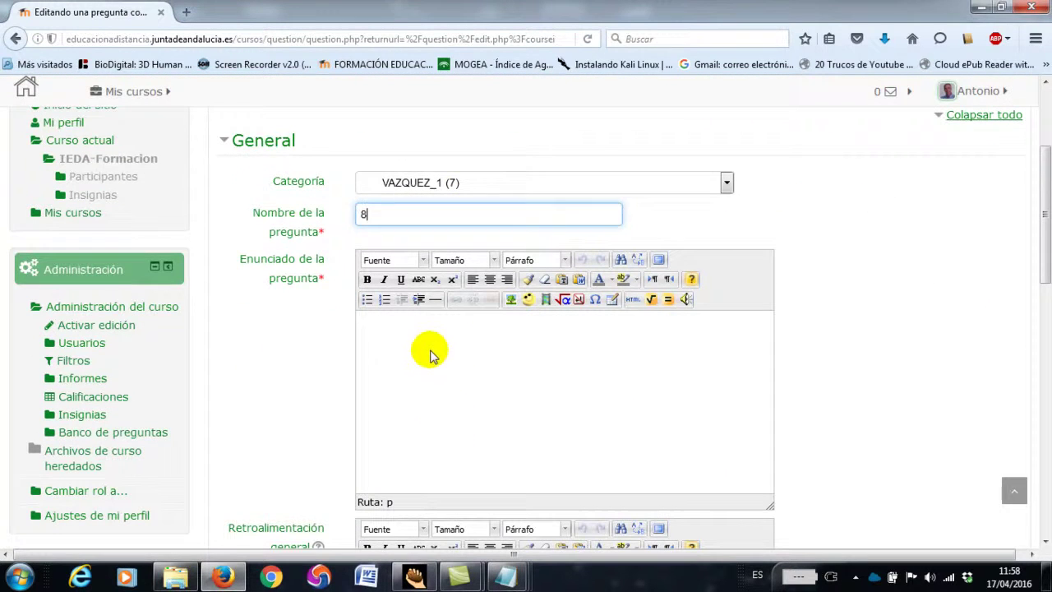
{"action": "left_click", "coordinate": [573, 362]}
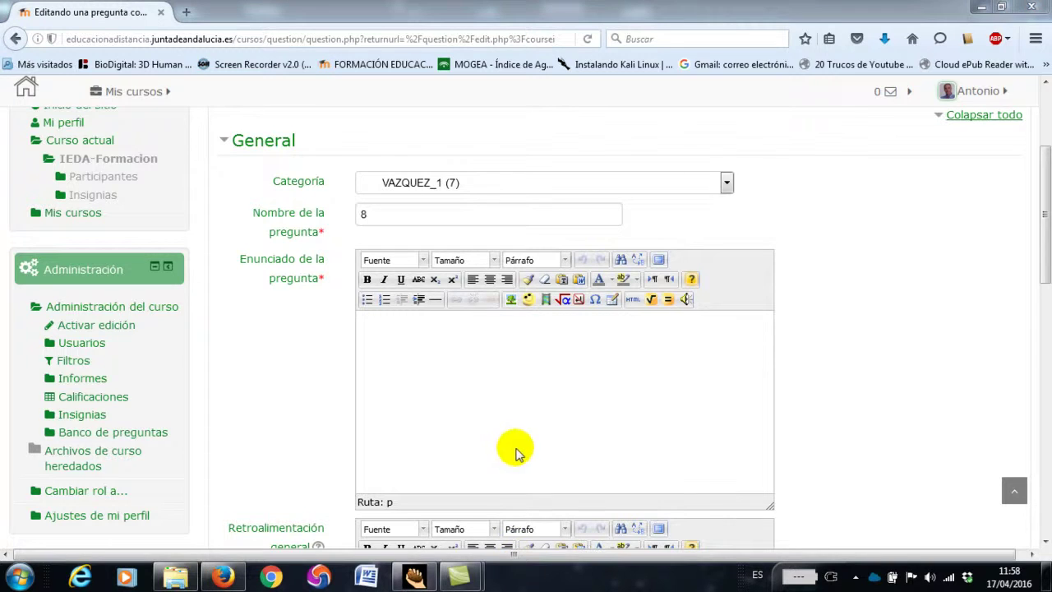
{"action": "left_click", "coordinate": [176, 575]}
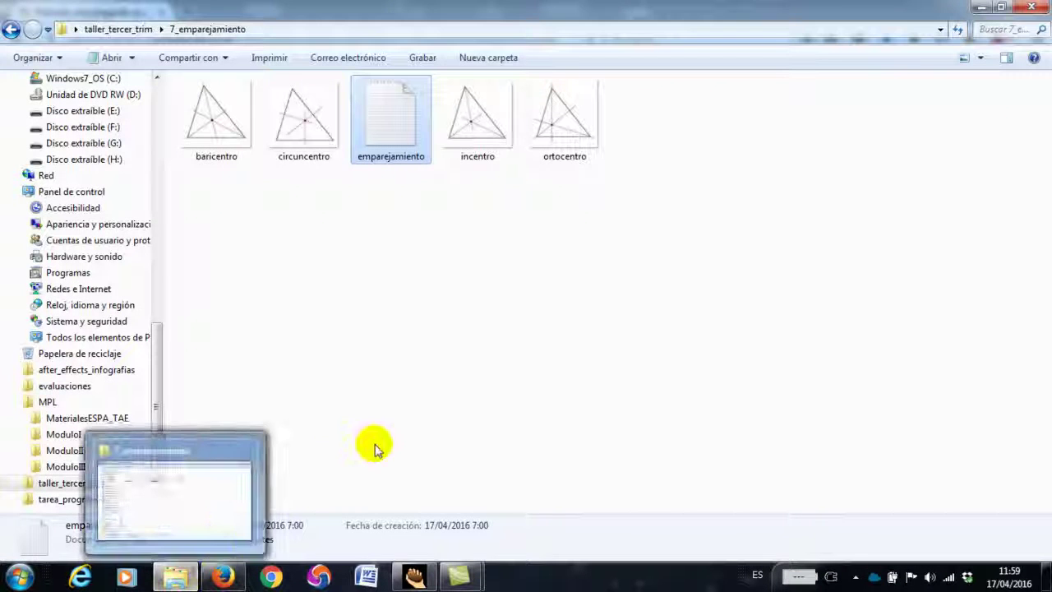
{"action": "left_click", "coordinate": [137, 30]}
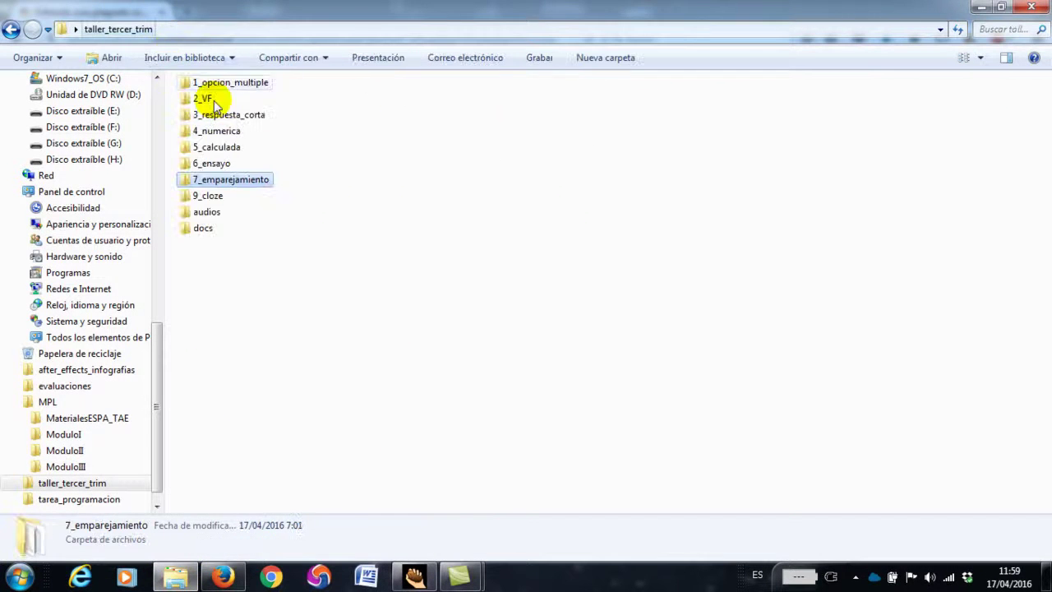
{"action": "double_click", "coordinate": [211, 202]}
{"action": "double_click", "coordinate": [221, 152]}
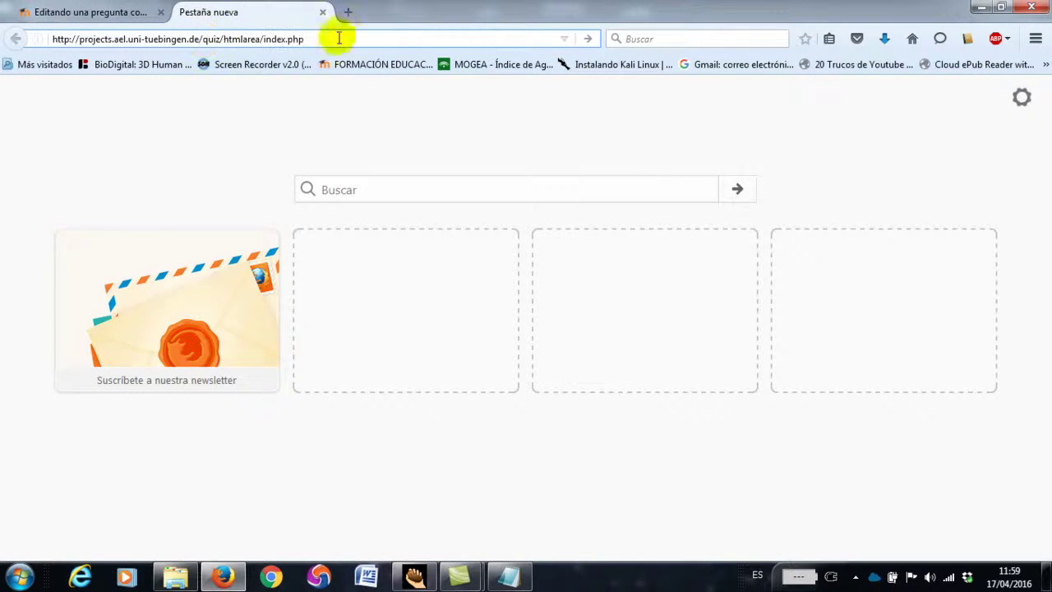
{"action": "key", "text": "Return"}
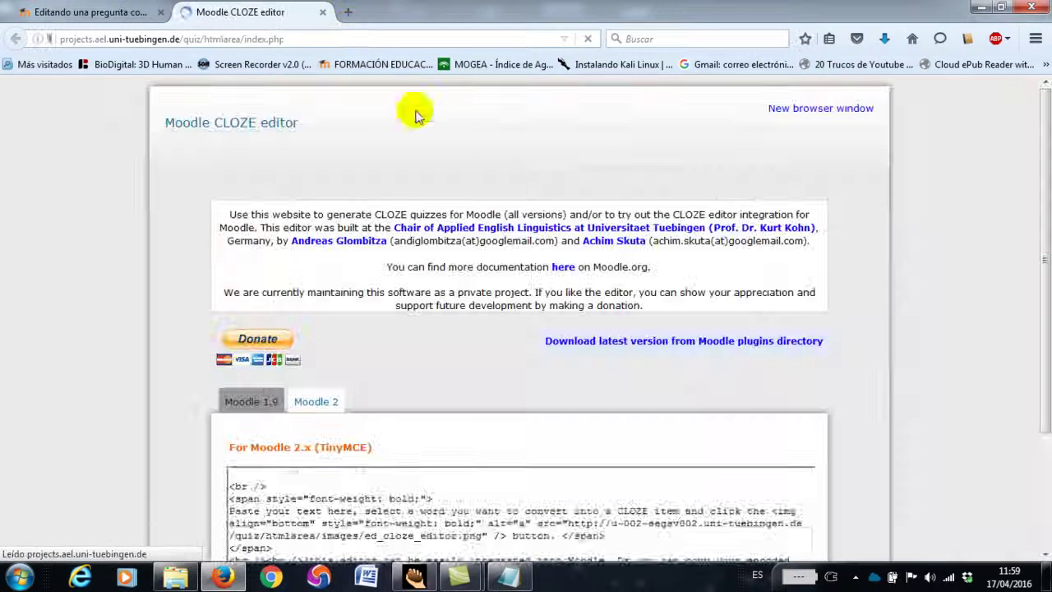
- Replace the CLOZE editor's sample text with the paragraph beginning "Ésta es la molécula de la sacarosa" and remove its mid-sentence line breaks
{"action": "scroll", "coordinate": [528, 230], "scroll_direction": "down", "scroll_amount": 2}
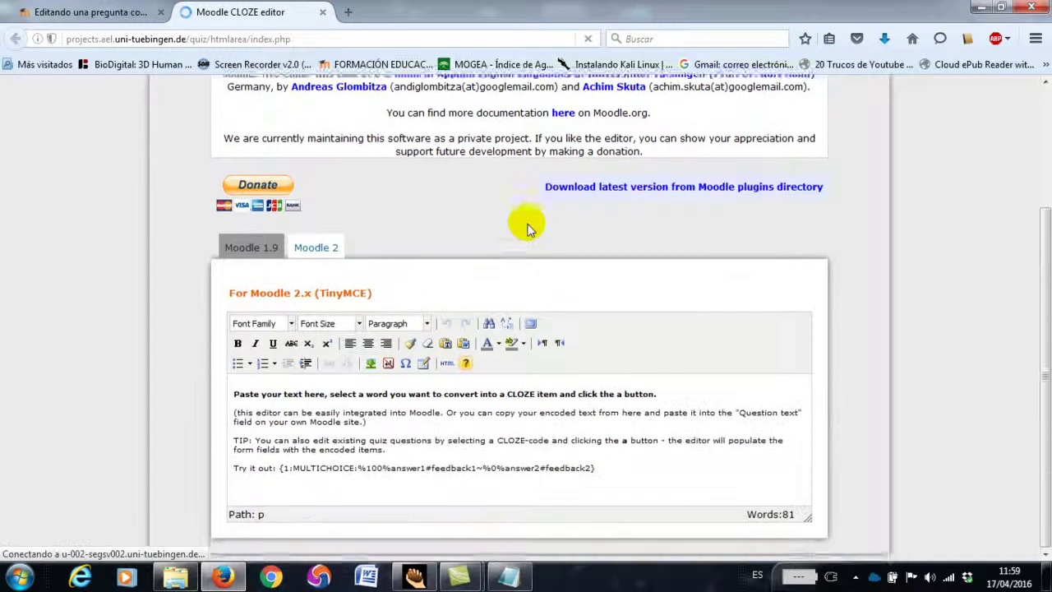
{"action": "scroll", "coordinate": [535, 237], "scroll_direction": "down", "scroll_amount": 1}
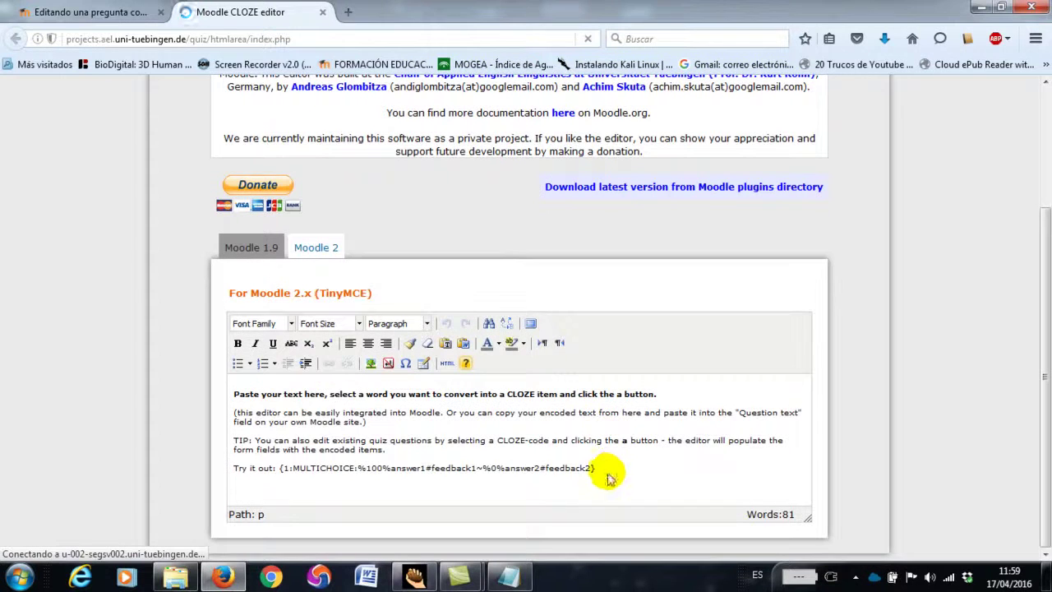
{"action": "left_click_drag", "start_coordinate": [598, 468], "coordinate": [236, 386]}
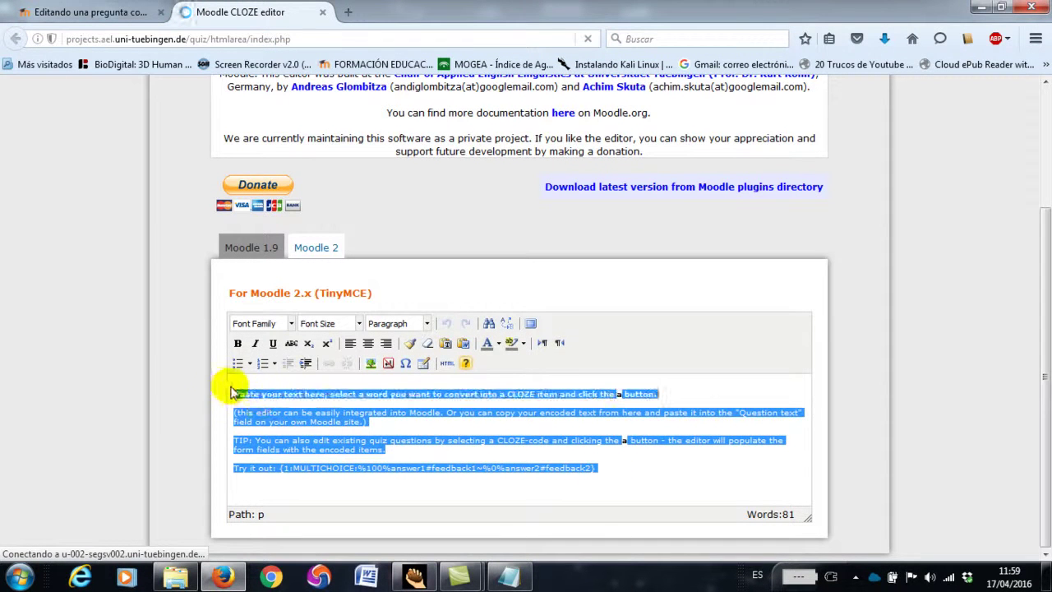
{"action": "key", "text": "Delete"}
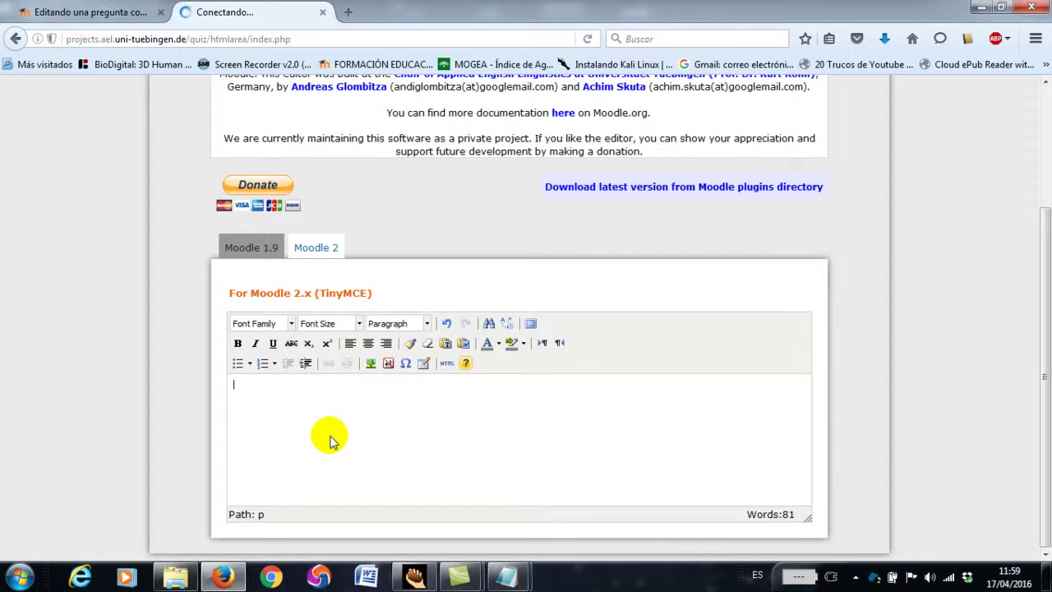
{"action": "type", "text": "Ésta es la molécula de la sacarosa. Como puedes comprobar, está formada por dos moléculas de monosacáridos  que acabas de ver. El de la izquierda se trata de la glucosa  y el de la derecha es la  fructosa. La sacarosa se extrae de la caña  de azúcar y de la remolacha."}
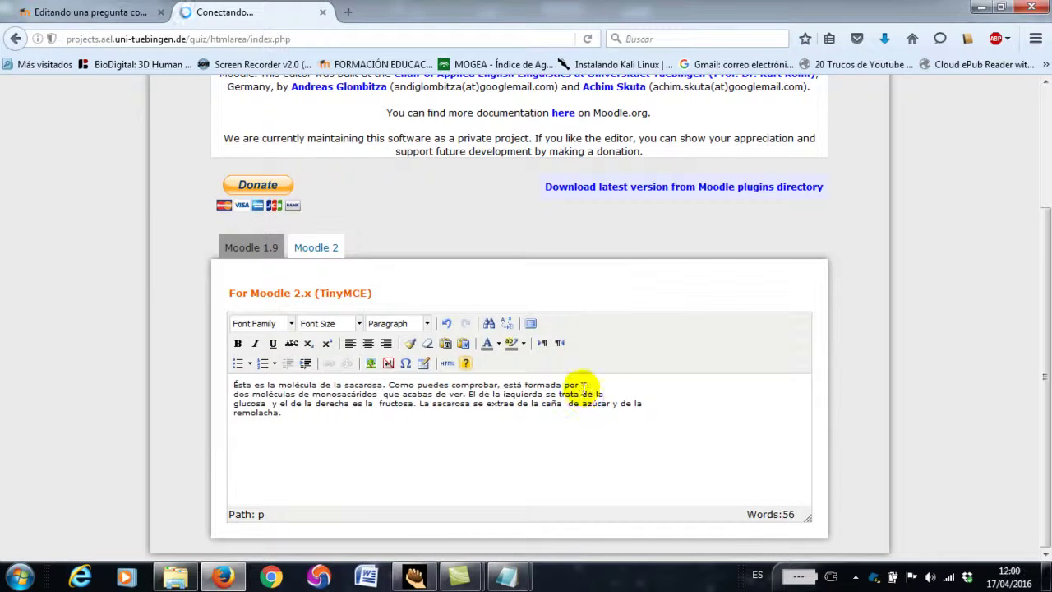
{"action": "key", "text": "Delete"}
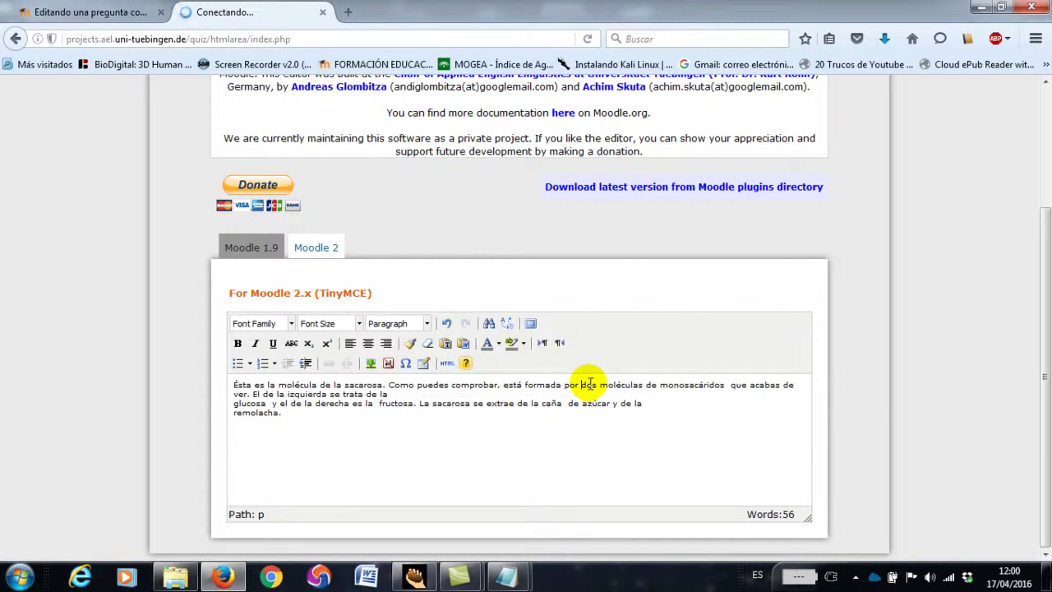
{"action": "key", "text": "Delete"}
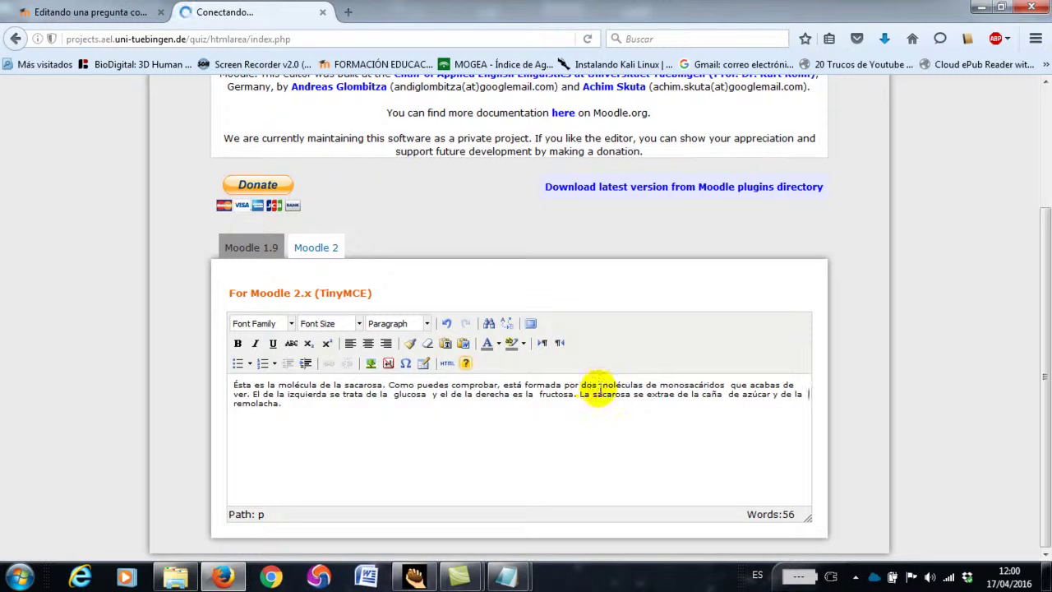
- Convert "sacarosa" in the first sentence and "dos" into Short Answer Cloze items with grade 1 and 100 percent correct
{"action": "double_click", "coordinate": [369, 384]}
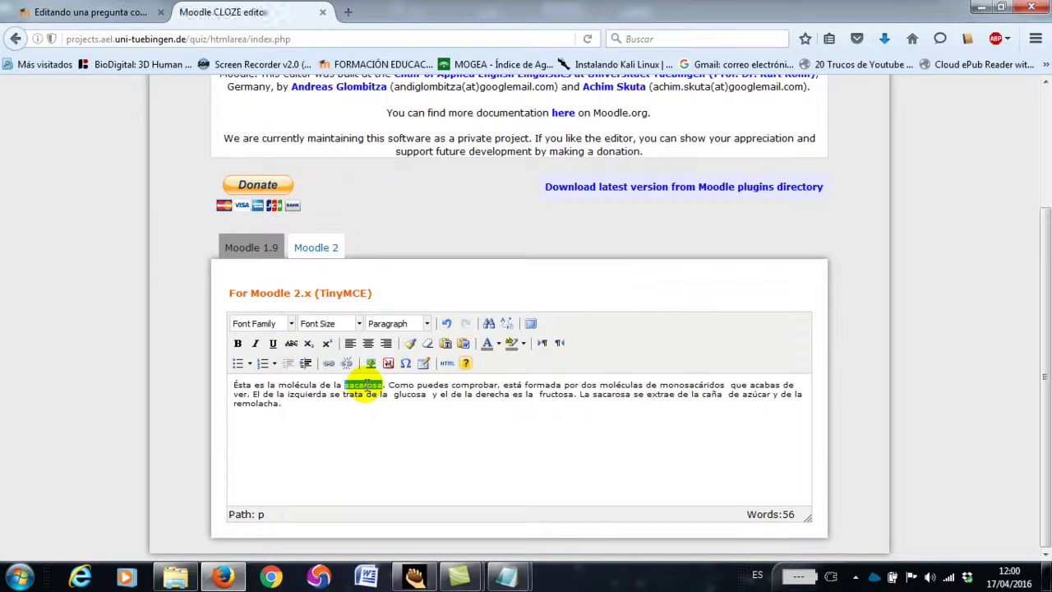
{"action": "left_click", "coordinate": [466, 364]}
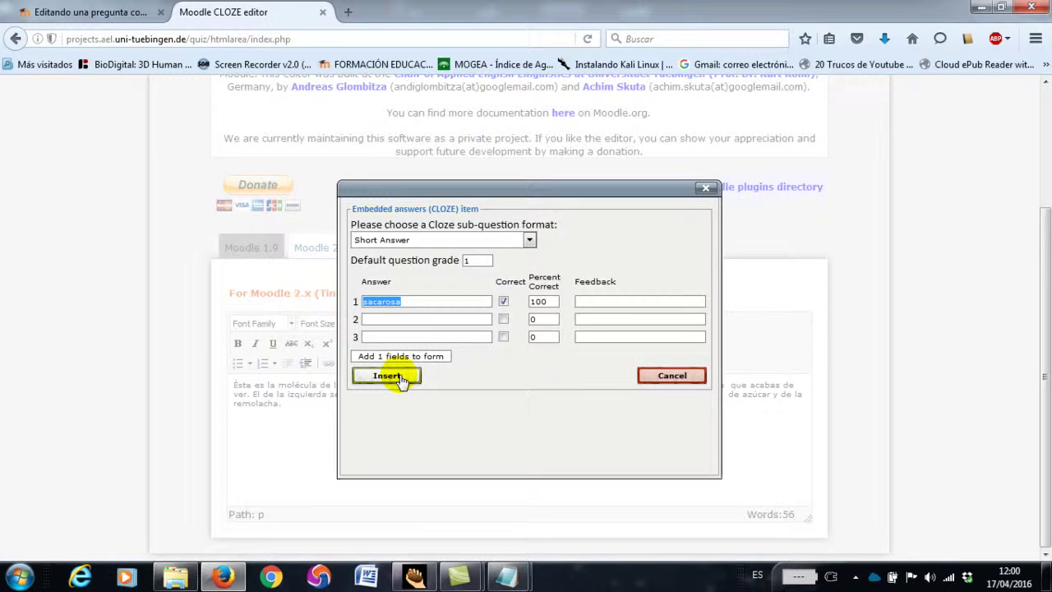
{"action": "left_click", "coordinate": [387, 375]}
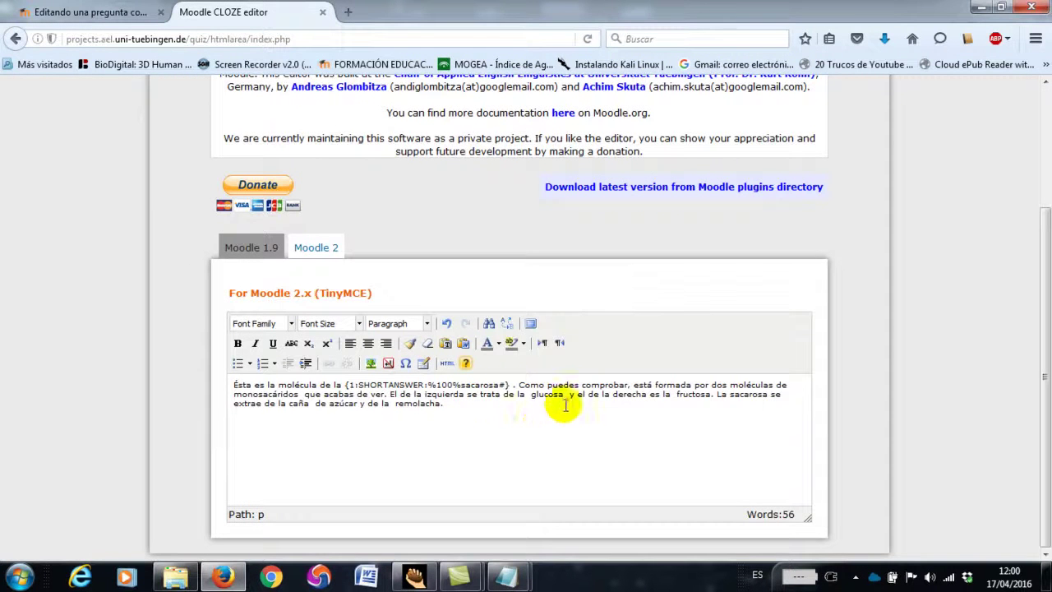
{"action": "triple_click", "coordinate": [720, 384]}
{"action": "double_click", "coordinate": [720, 384]}
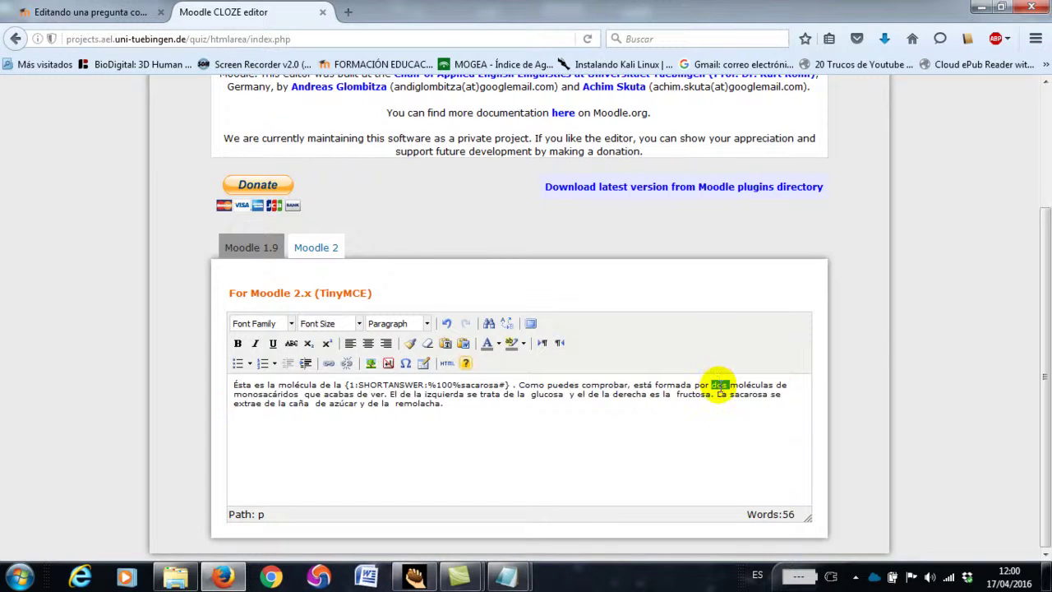
{"action": "left_click", "coordinate": [467, 365]}
{"action": "left_click", "coordinate": [386, 376]}
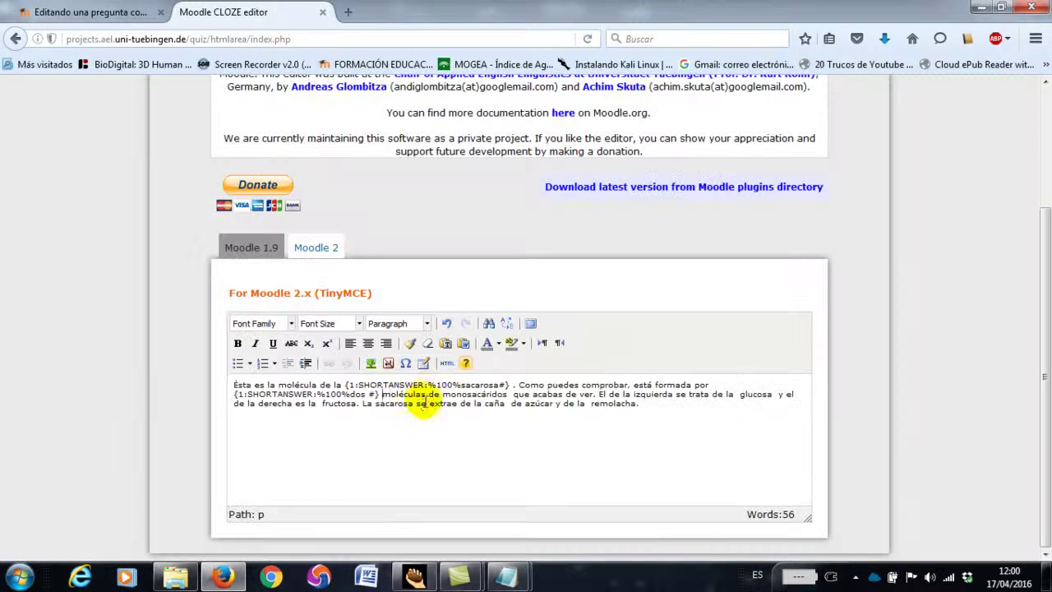
- Convert "glucosa" and "fructosa" into Short Answer Cloze items with grade 1 and 100 percent correct
{"action": "double_click", "coordinate": [749, 396]}
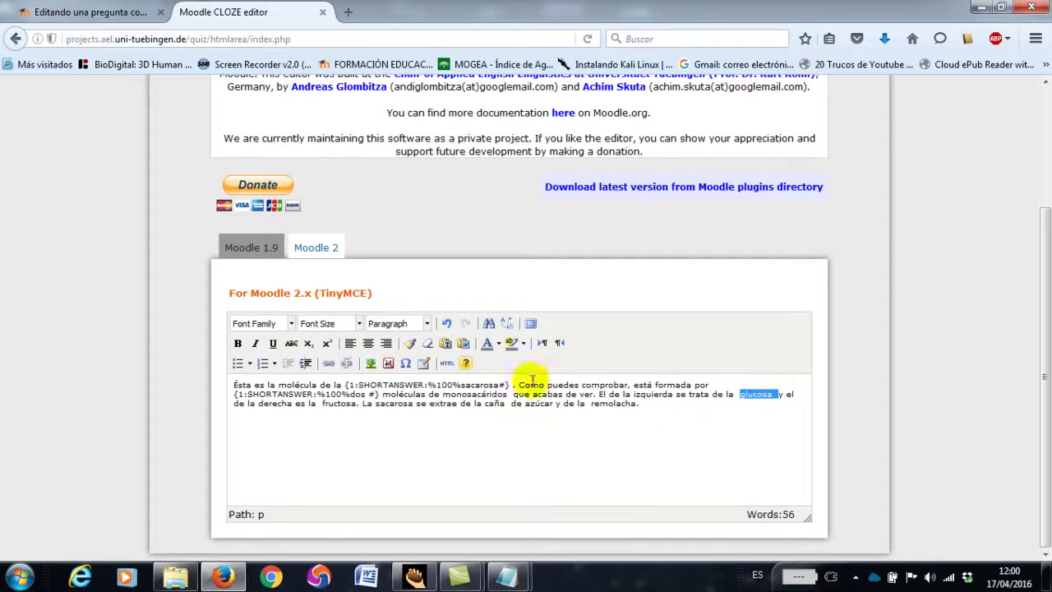
{"action": "left_click", "coordinate": [466, 364]}
{"action": "left_click", "coordinate": [392, 377]}
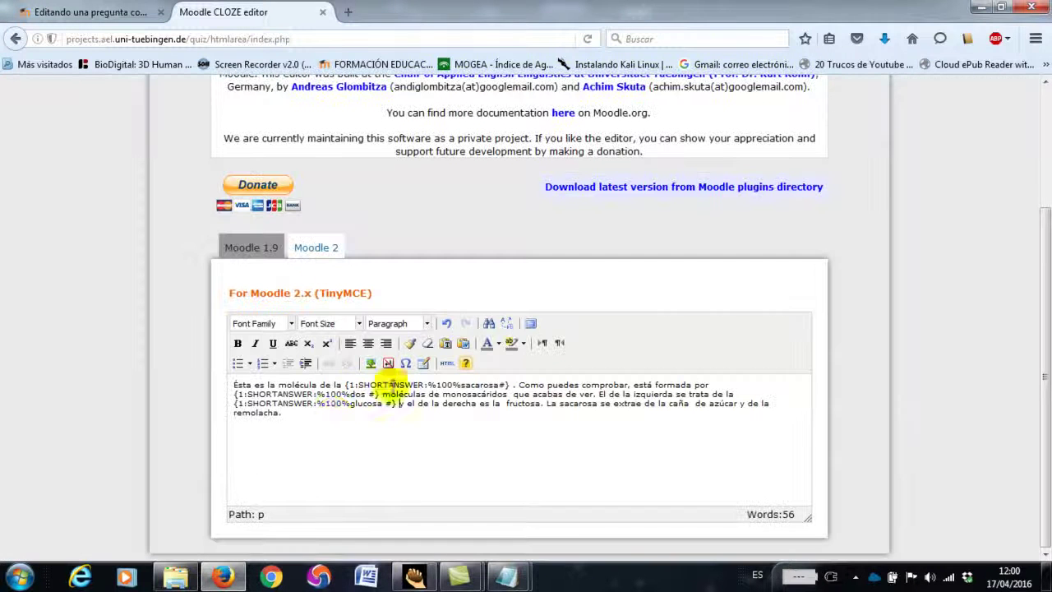
{"action": "key", "text": "ctrl+a"}
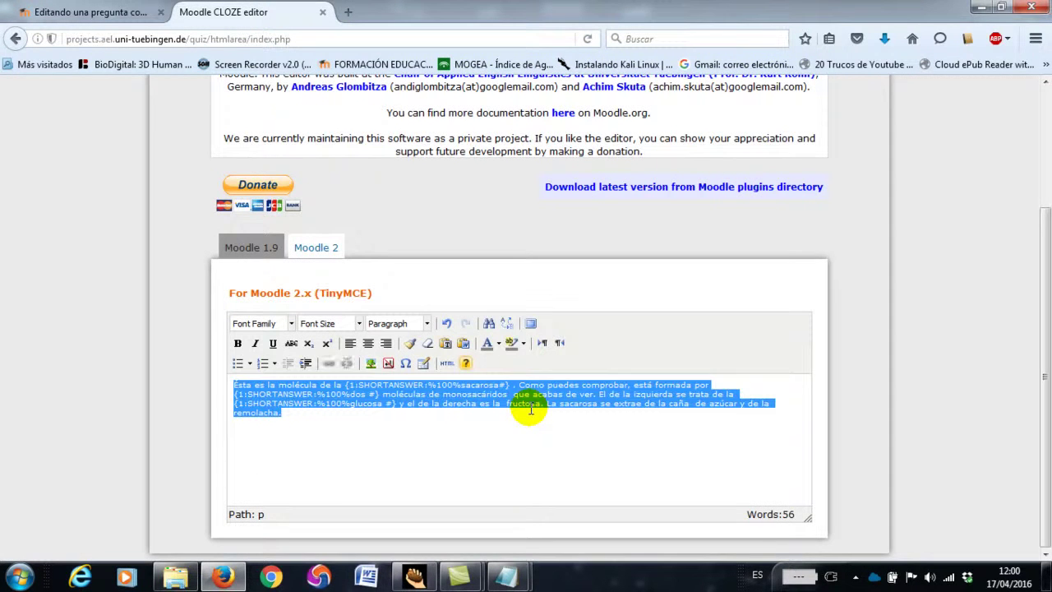
{"action": "double_click", "coordinate": [529, 404]}
{"action": "left_click", "coordinate": [466, 365]}
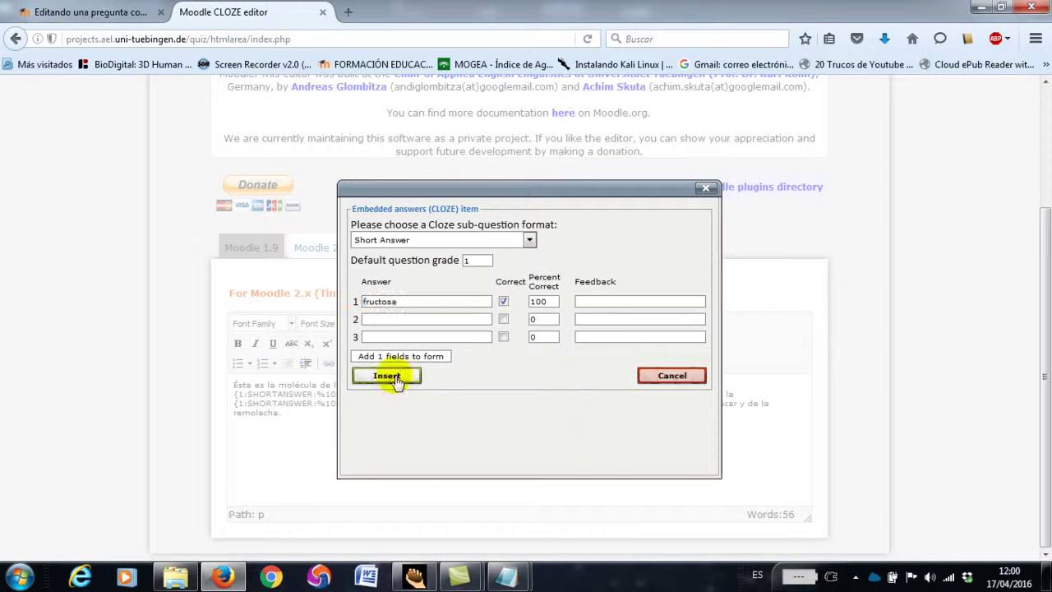
{"action": "left_click", "coordinate": [387, 376]}
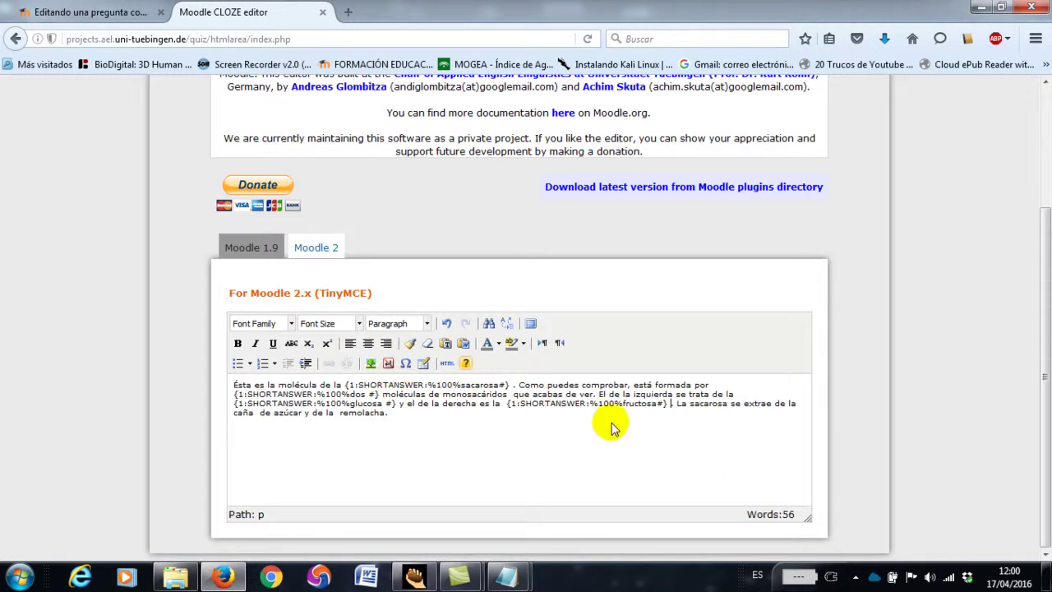
- Convert "caña" and "remolacha" in the last sentence into Short Answer Cloze items with grade 1 and 100 percent correct
{"action": "double_click", "coordinate": [240, 413]}
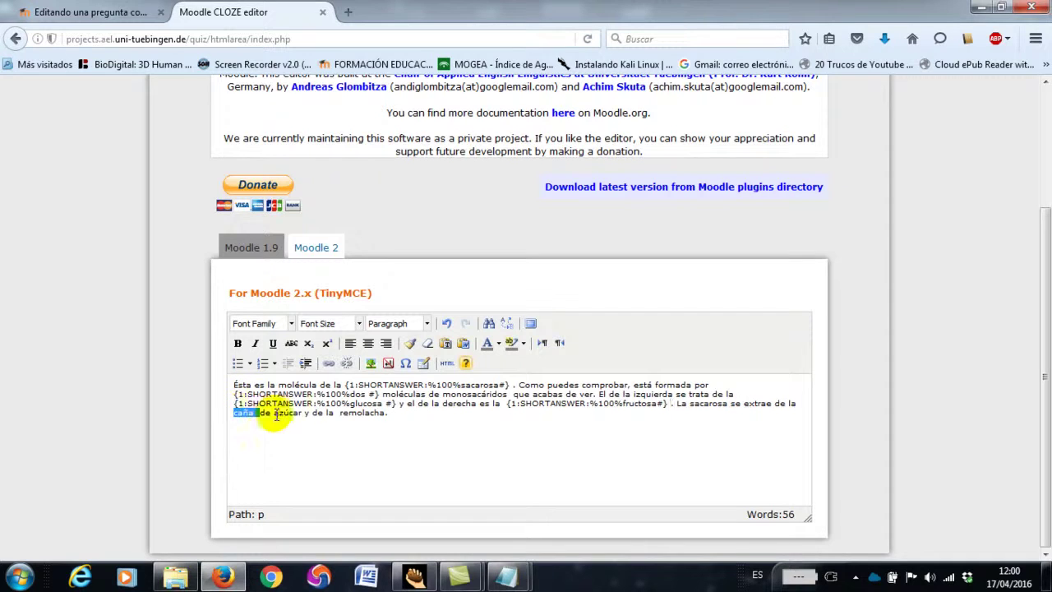
{"action": "left_click", "coordinate": [466, 366]}
{"action": "left_click", "coordinate": [388, 375]}
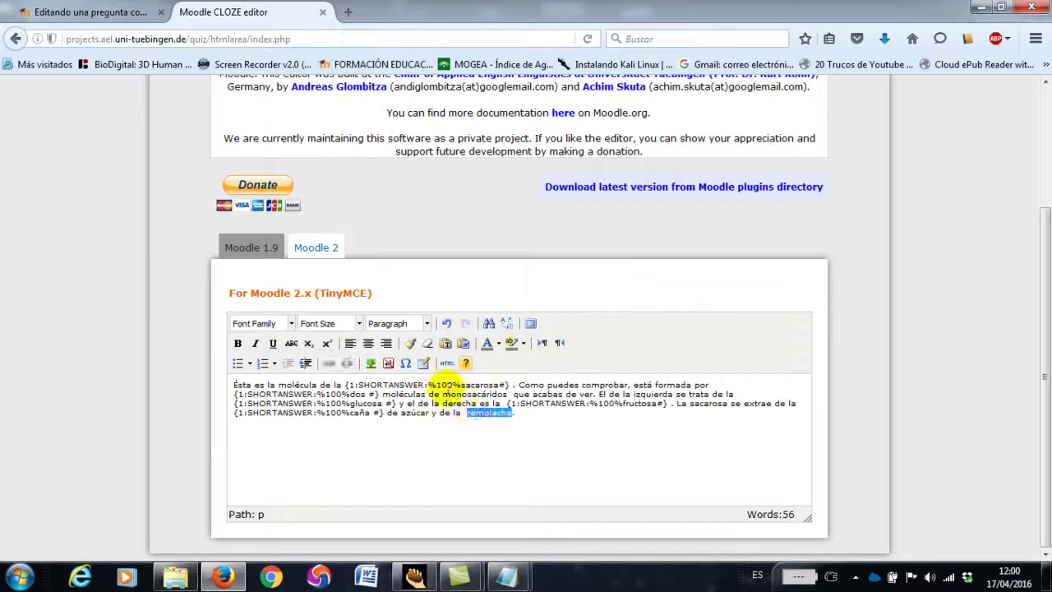
{"action": "left_click", "coordinate": [463, 369]}
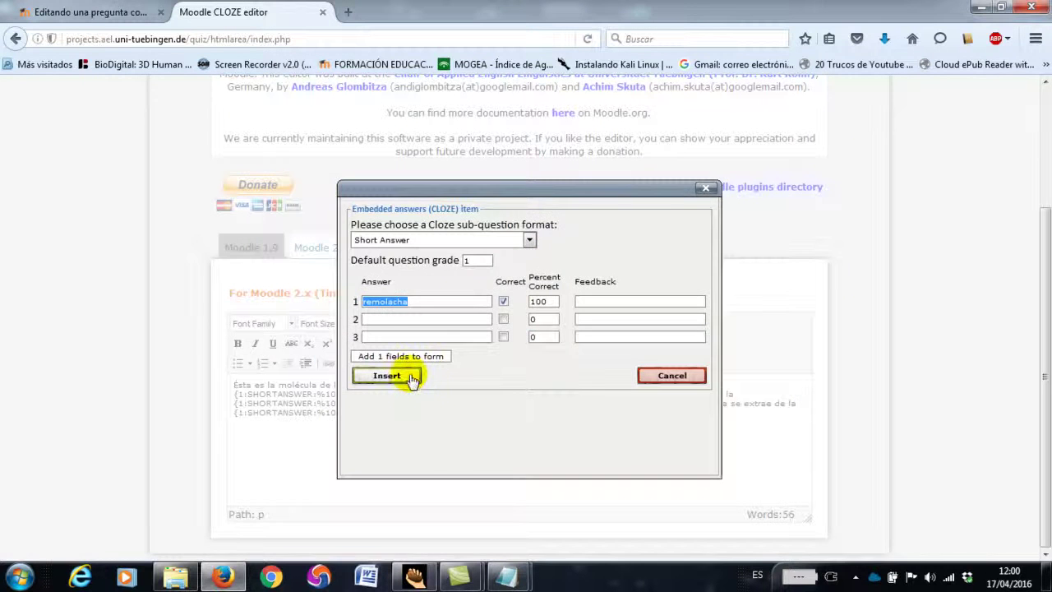
{"action": "left_click", "coordinate": [404, 376]}
{"action": "type", "text": "."}
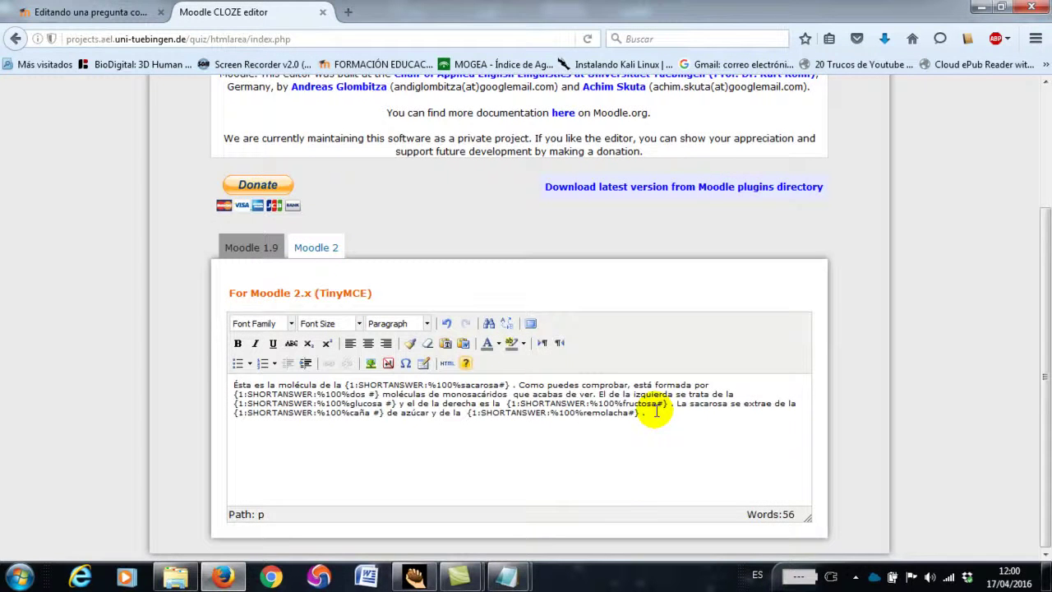
- Copy the whole Cloze-coded paragraph from the online CLOZE editor into the question text of Moodle question 8
{"action": "left_click_drag", "start_coordinate": [645, 413], "coordinate": [228, 387]}
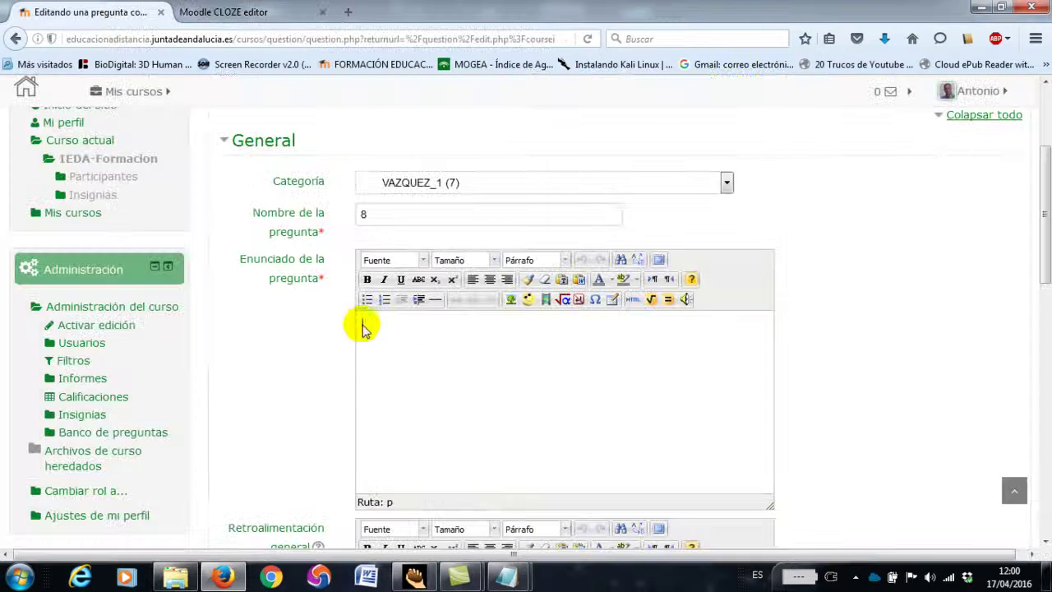
{"action": "left_click", "coordinate": [107, 11]}
{"action": "left_click", "coordinate": [396, 351]}
{"action": "type", "text": "Ésta es la molécula de la {1:SHORTANSWER:%100%sacarosa#} . Como puedes comprobar, está formada por {1:SHORTANSWER:%100%dos #} moléculas de monosacáridos  que acabas de ver. El de la izquierda se trata de la  {1:SHORTANSWER:%100%glucosa #} y el de la derecha es la  {1:SHORTANSWER:%100%fructosa#} . La sacarosa se extrae de la {1:SHORTANSWER:%100%caña #} de azúcar y de la {1:SHORTANSWER:%100%remolacha#} ."}
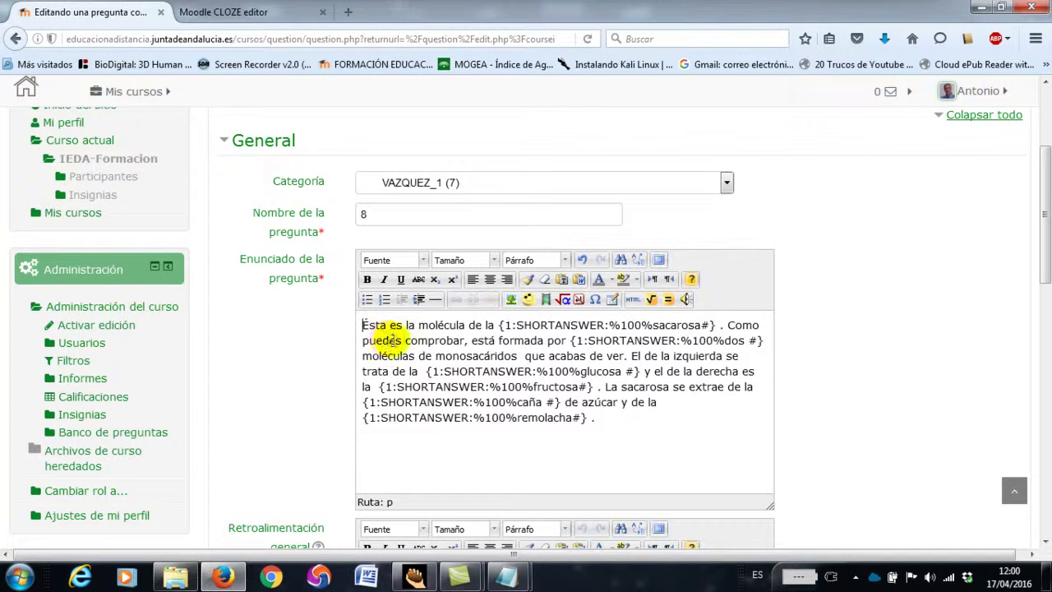
- Upload Sucrose.png from the 9_cloze folder, insert it on a new line above the question paragraph, and centre it
{"action": "key", "text": "Return"}
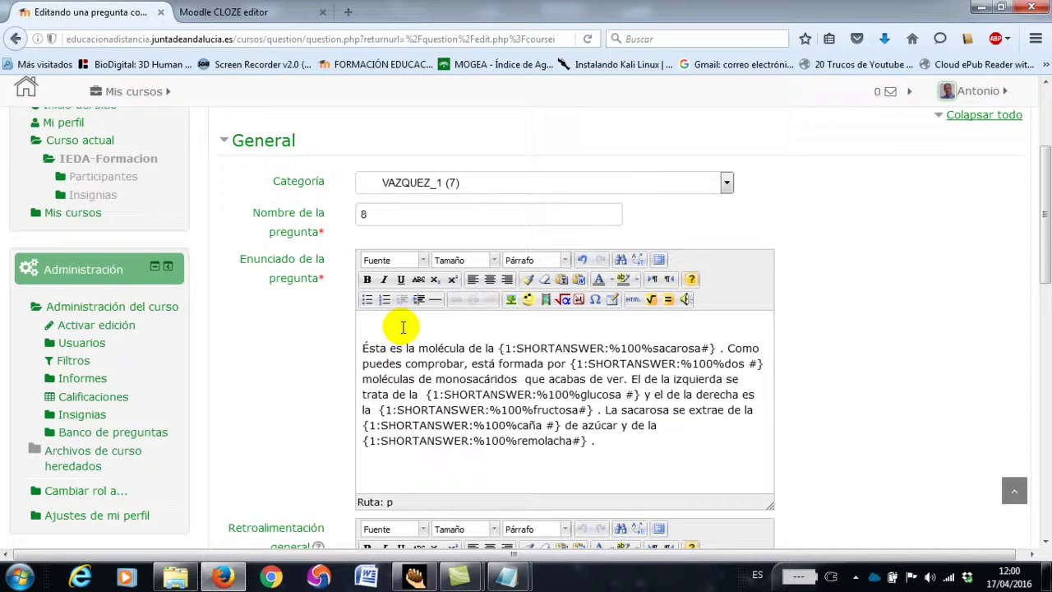
{"action": "left_click", "coordinate": [511, 301]}
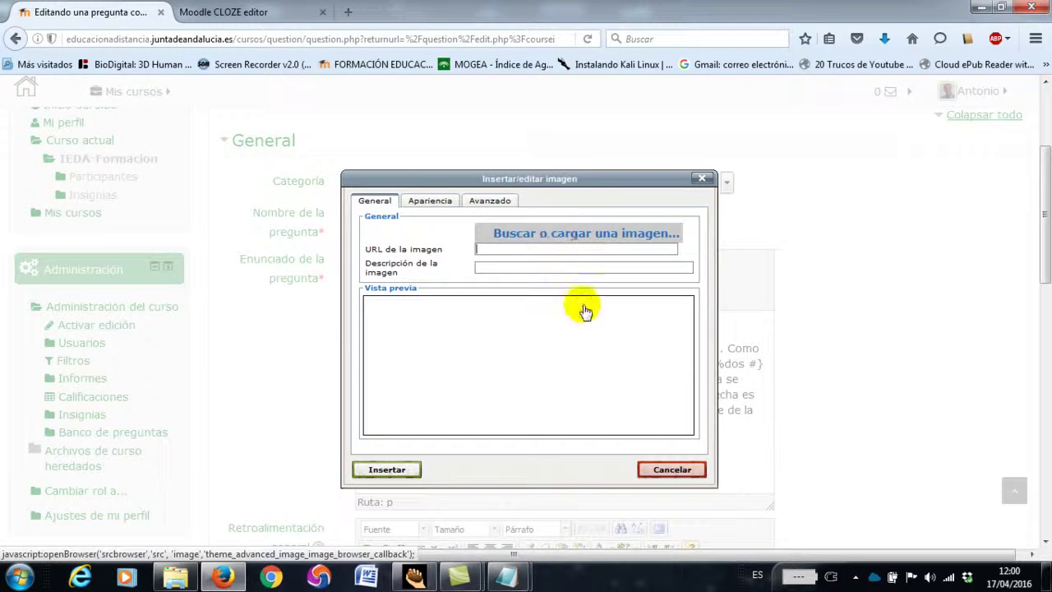
{"action": "left_click", "coordinate": [586, 233]}
{"action": "left_click", "coordinate": [545, 254]}
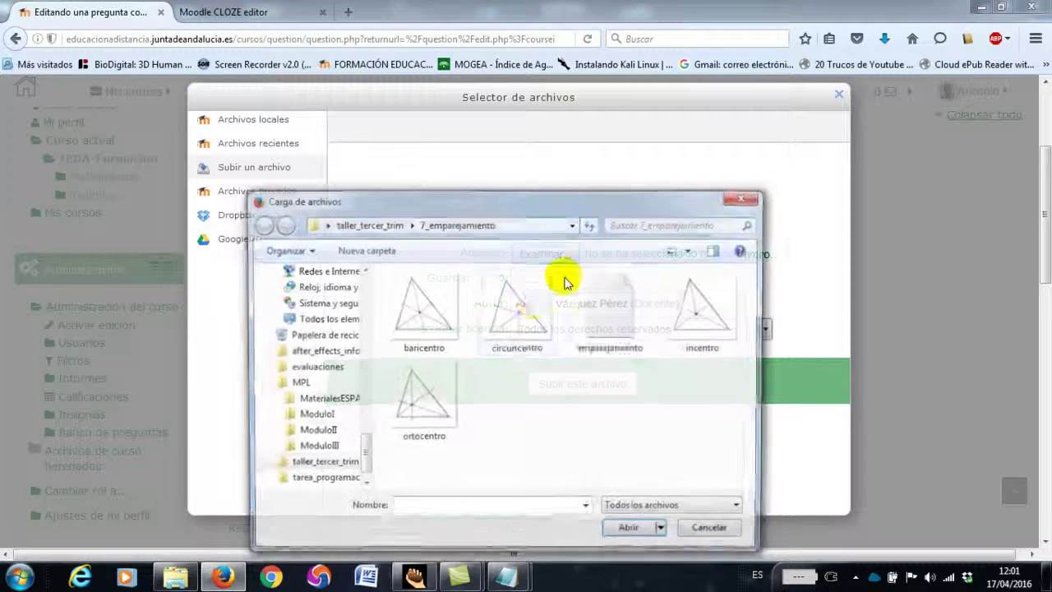
{"action": "left_click", "coordinate": [362, 226]}
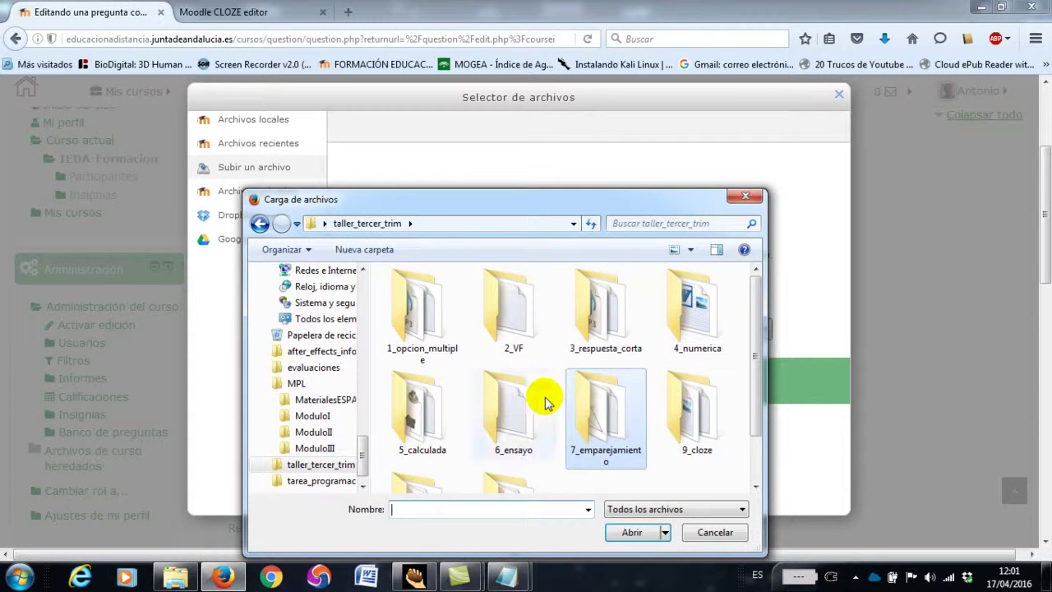
{"action": "double_click", "coordinate": [672, 432]}
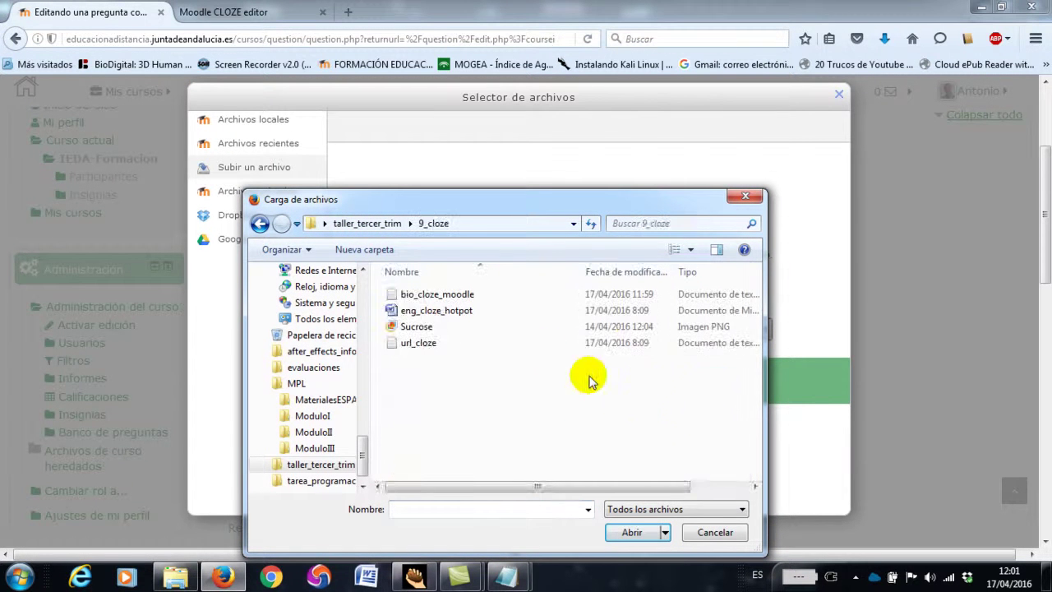
{"action": "double_click", "coordinate": [435, 331]}
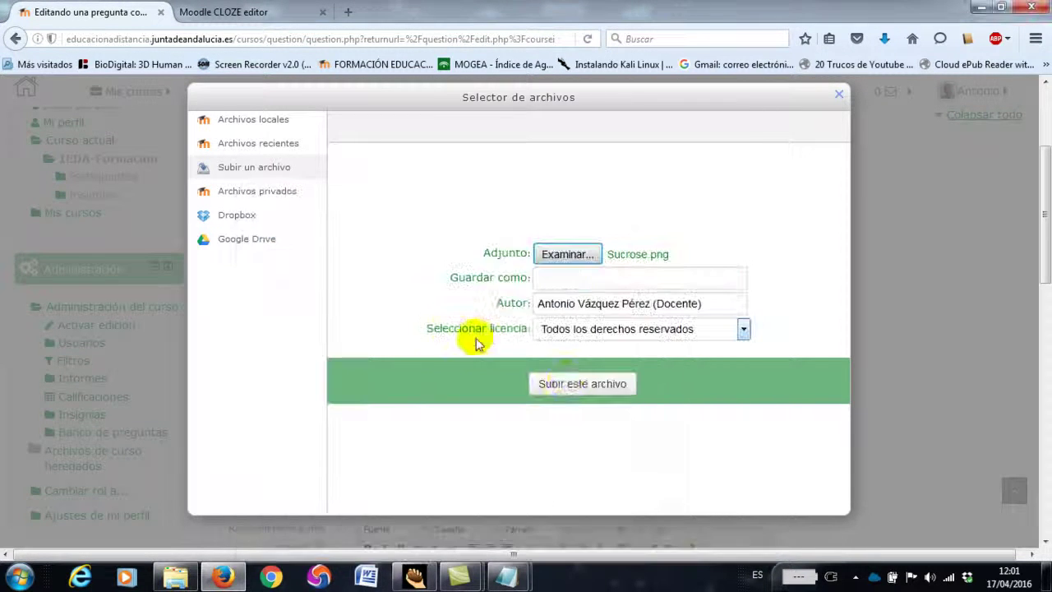
{"action": "left_click", "coordinate": [573, 388]}
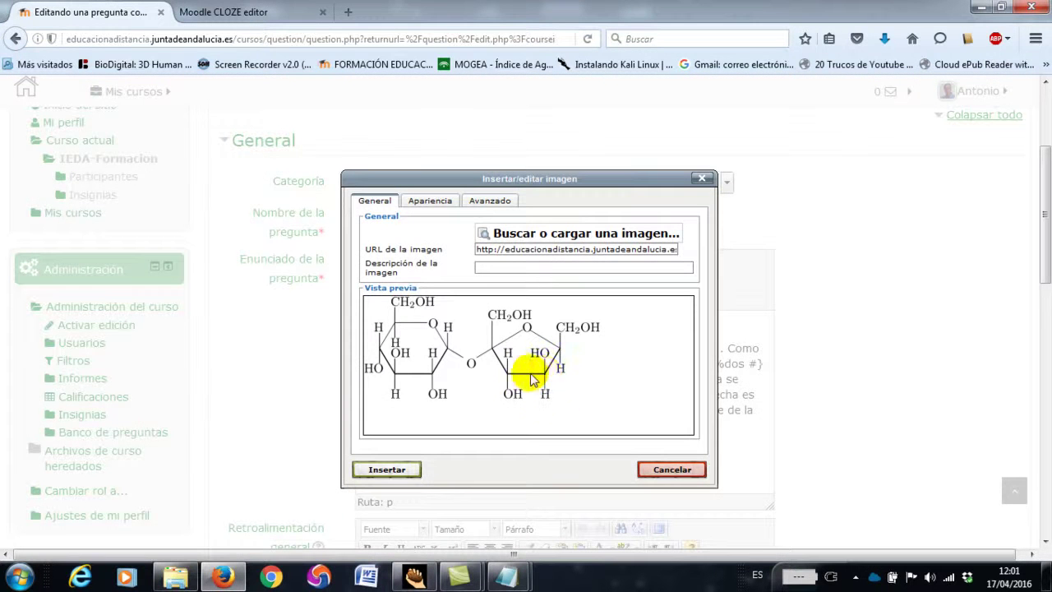
{"action": "left_click", "coordinate": [386, 469]}
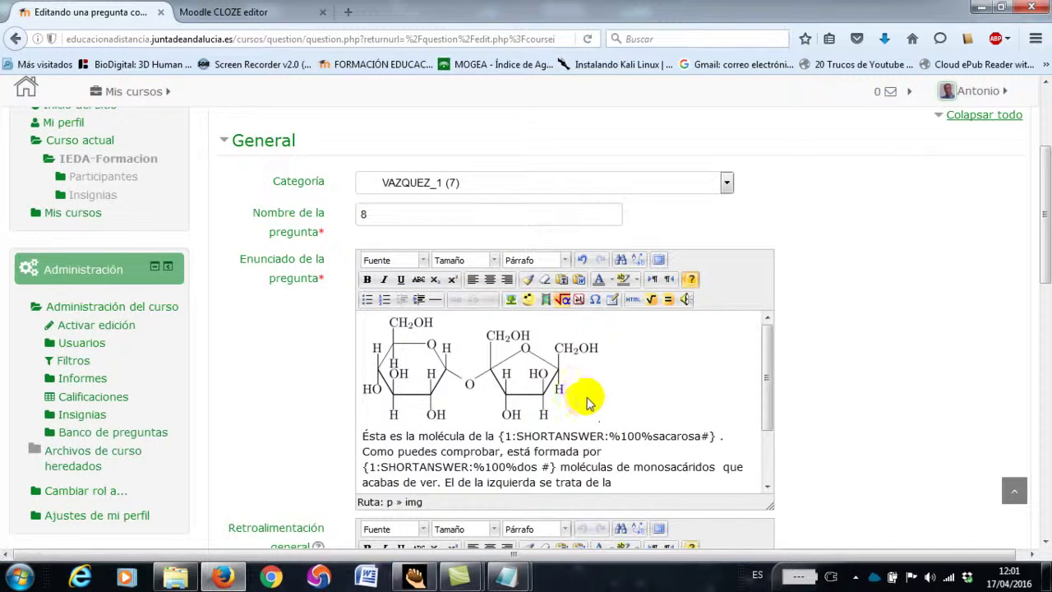
{"action": "left_click", "coordinate": [563, 390]}
{"action": "left_click", "coordinate": [491, 280]}
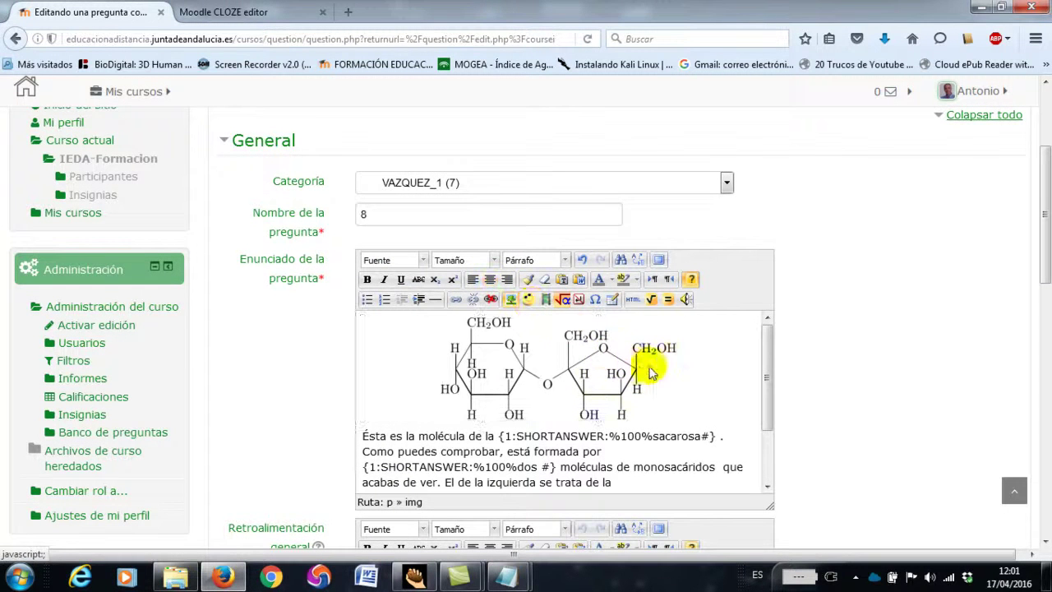
- Save question 8 without adding hints, preview it from the question bank, and close the preview
{"action": "scroll", "coordinate": [679, 387], "scroll_direction": "down", "scroll_amount": 3}
{"action": "scroll", "coordinate": [859, 374], "scroll_direction": "down", "scroll_amount": 4}
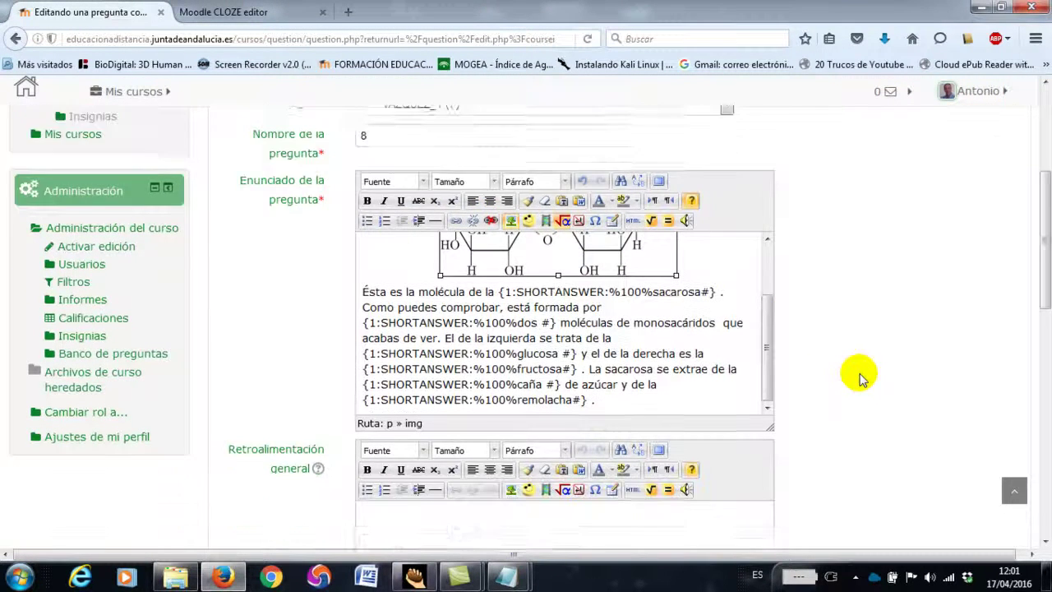
{"action": "scroll", "coordinate": [847, 364], "scroll_direction": "down", "scroll_amount": 4}
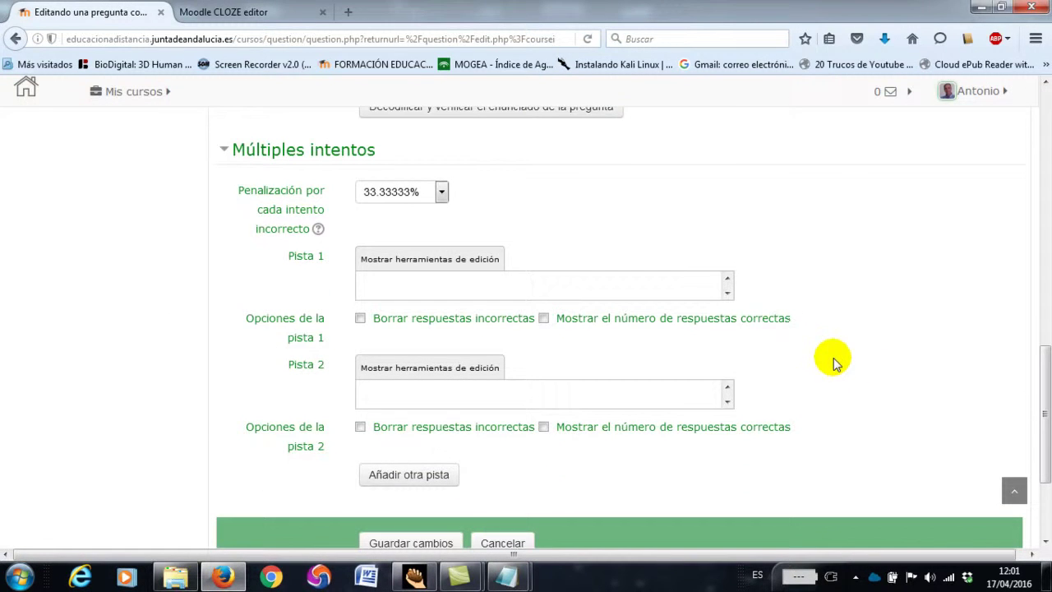
{"action": "scroll", "coordinate": [785, 347], "scroll_direction": "down", "scroll_amount": 2}
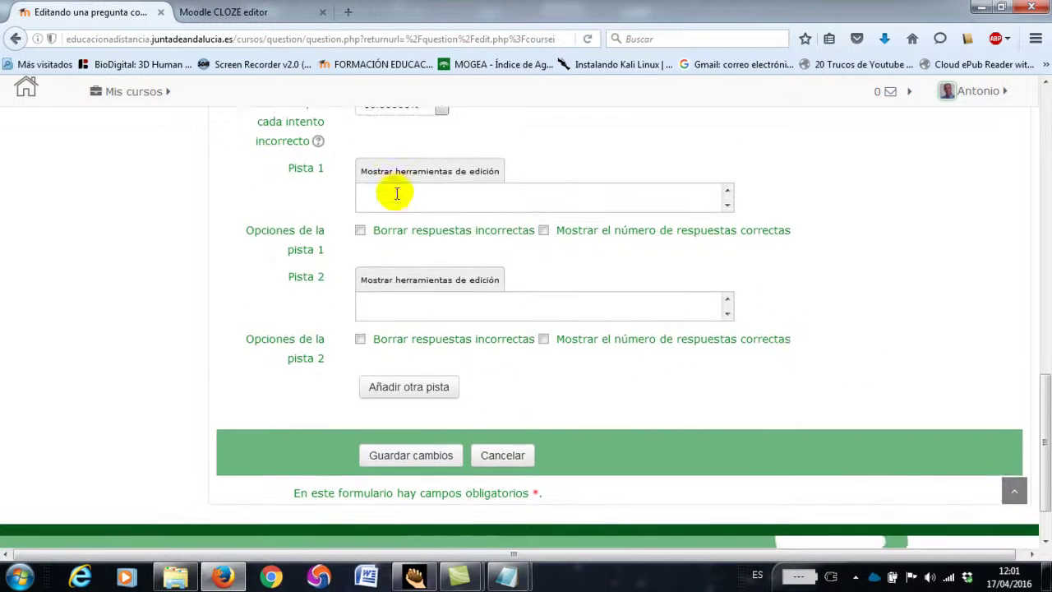
{"action": "scroll", "coordinate": [387, 216], "scroll_direction": "up", "scroll_amount": 2}
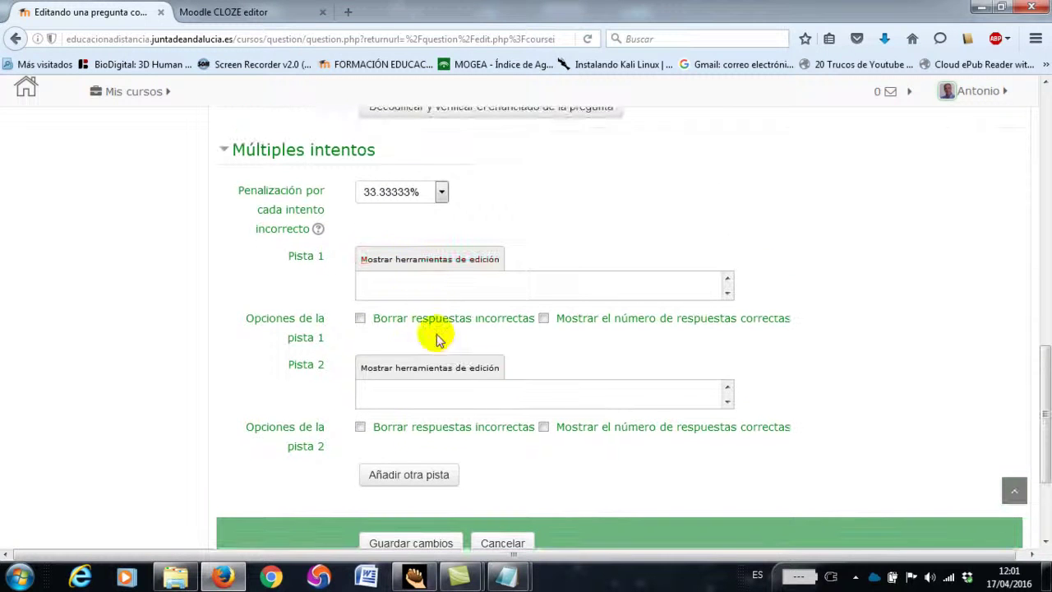
{"action": "left_click", "coordinate": [425, 547]}
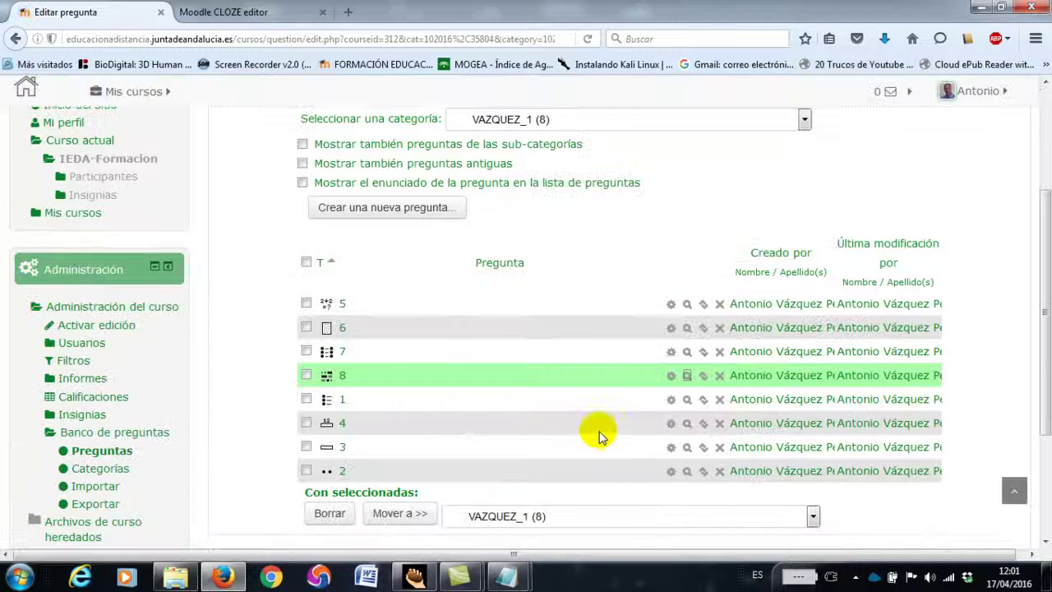
{"action": "left_click", "coordinate": [688, 378]}
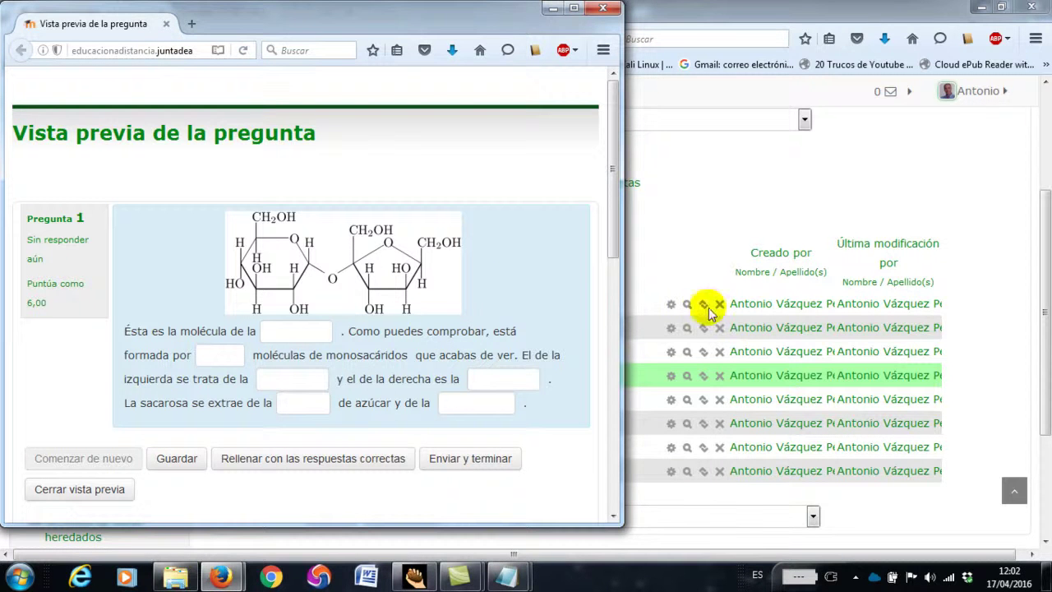
{"action": "left_click", "coordinate": [605, 10]}
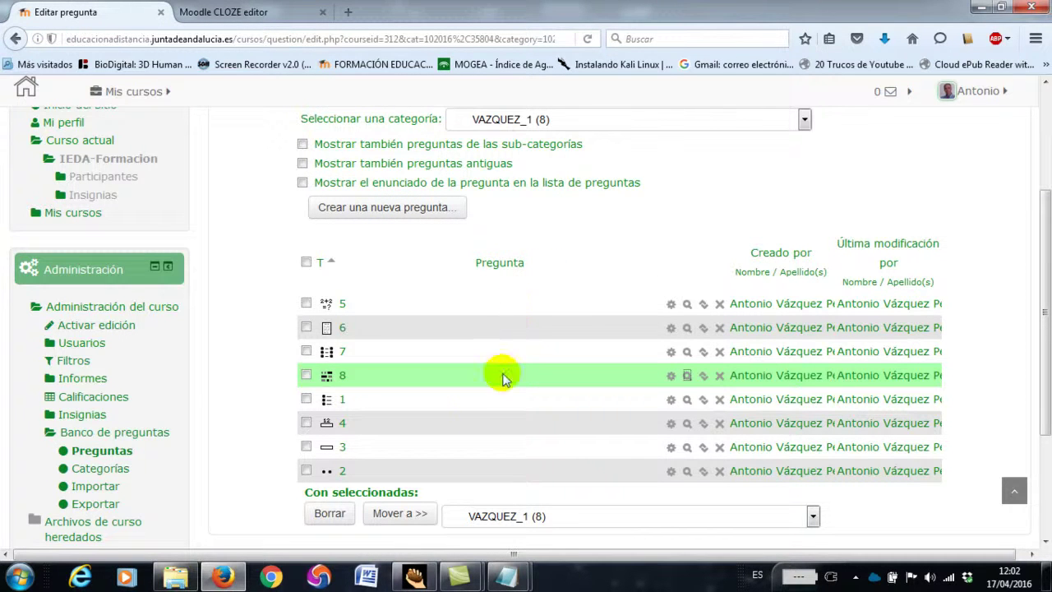
- Switch to Hot Potatoes, start a new JCloze exercise, and set its title to 9
{"action": "left_click", "coordinate": [414, 578]}
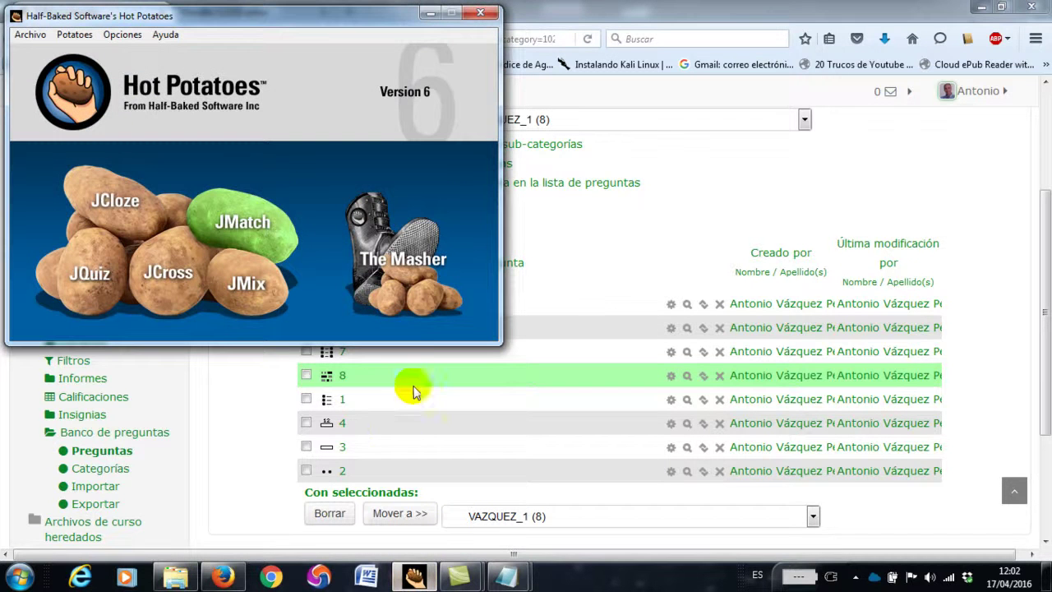
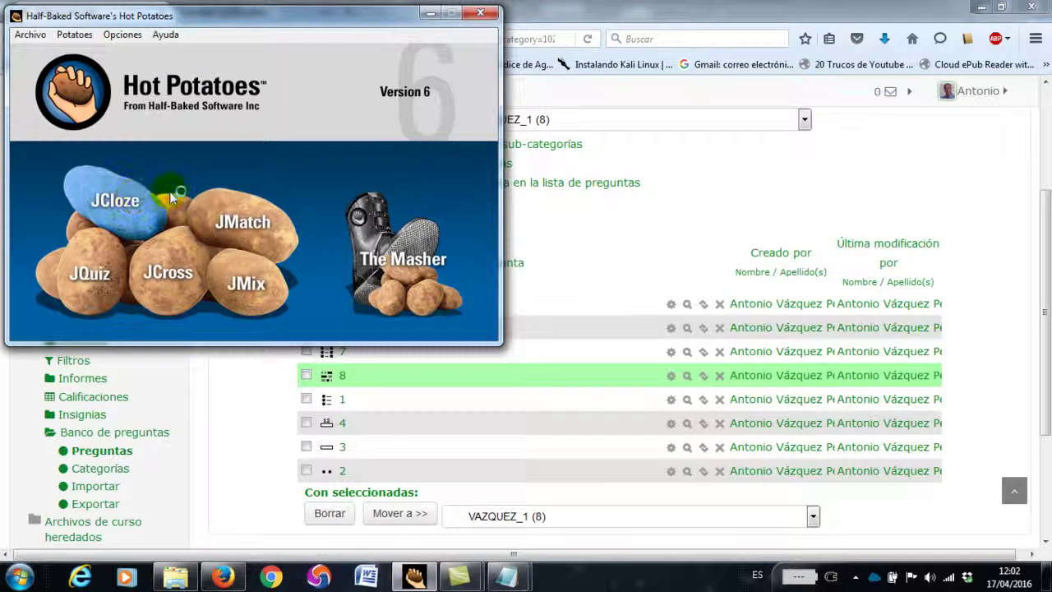
{"action": "left_click", "coordinate": [137, 203]}
{"action": "left_click", "coordinate": [420, 252]}
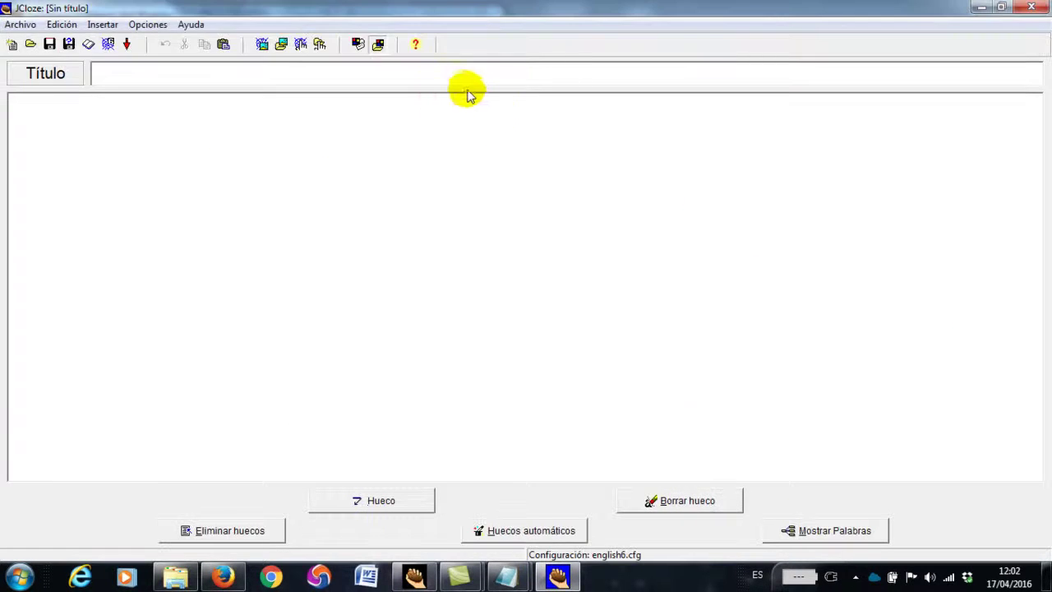
{"action": "type", "text": "9"}
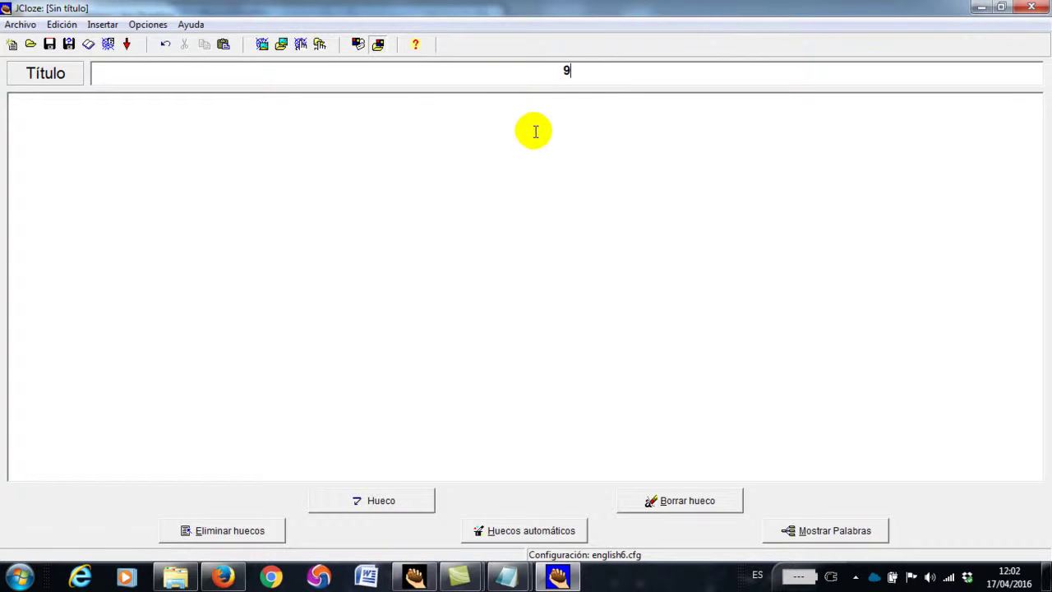
{"action": "left_click", "coordinate": [507, 231]}
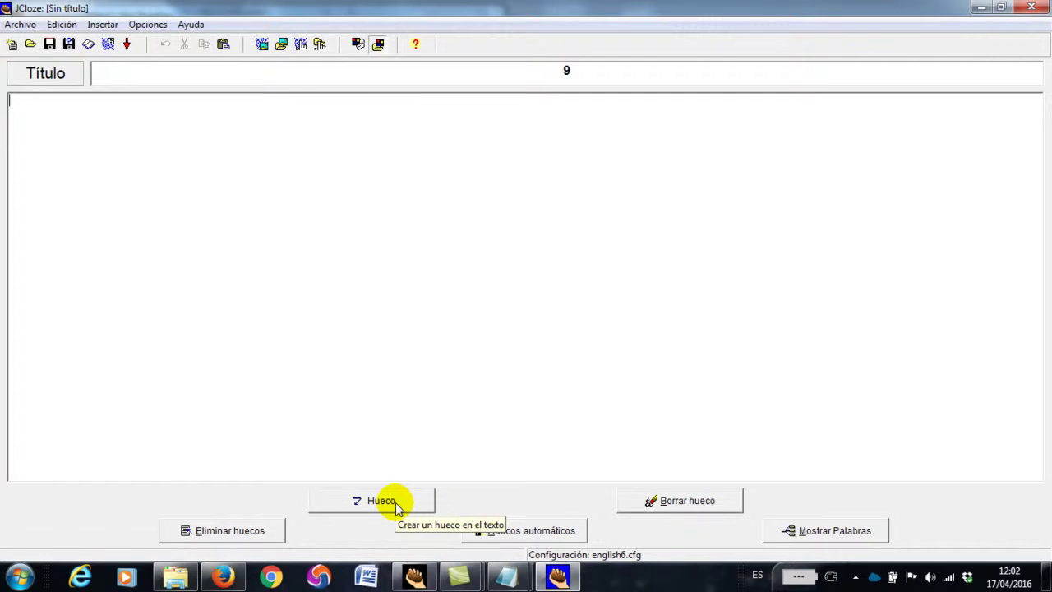
- Copy the full English paragraph from the Word document eng_cloze_hotpot in the 9_cloze folder into the JCloze exercise text
{"action": "left_click", "coordinate": [182, 575]}
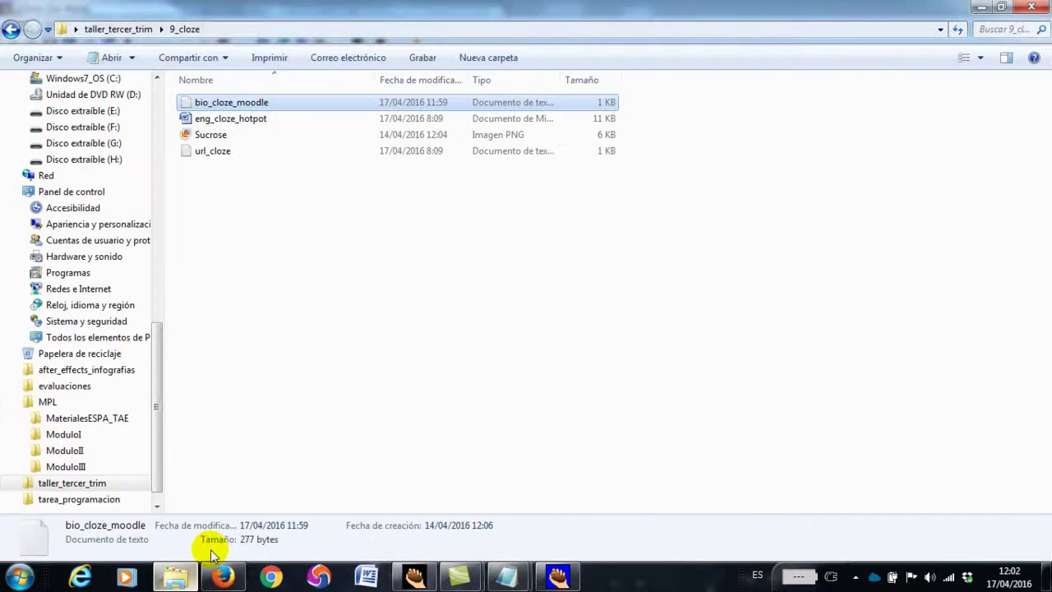
{"action": "double_click", "coordinate": [243, 121]}
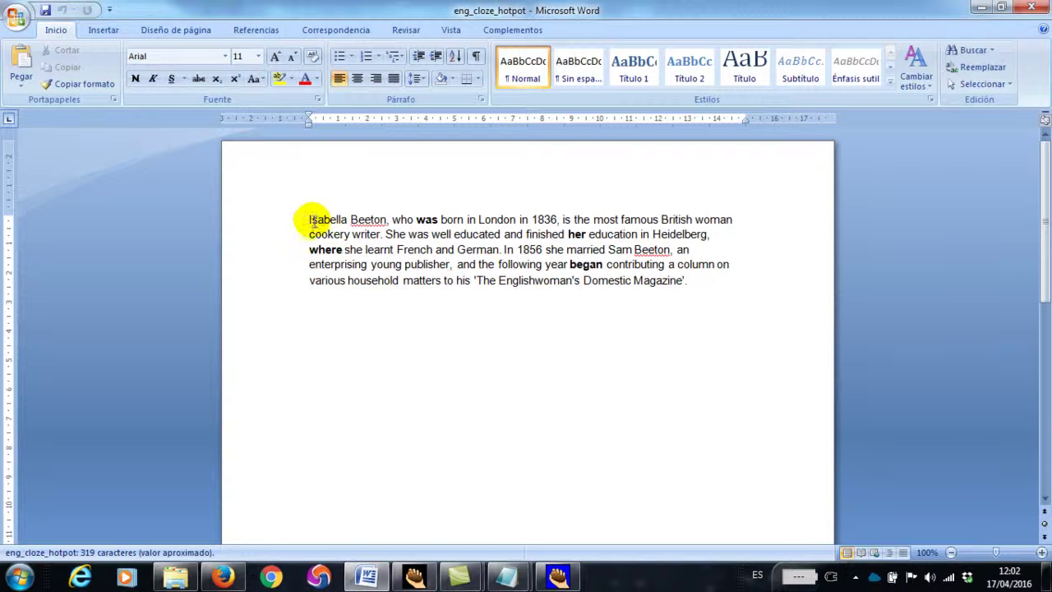
{"action": "left_click_drag", "start_coordinate": [308, 219], "coordinate": [700, 281]}
{"action": "key", "text": "ctrl+c"}
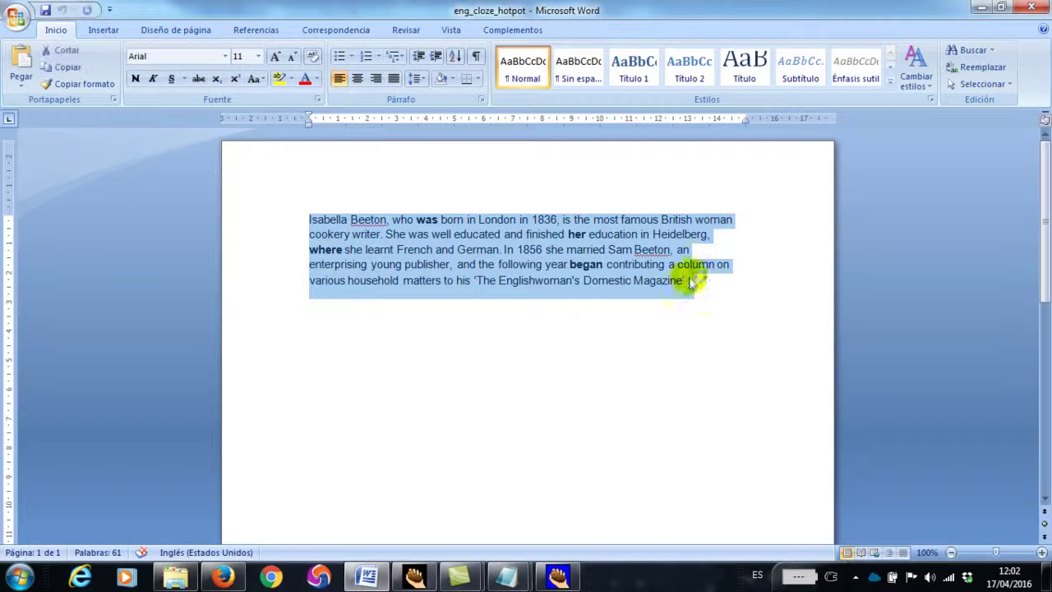
{"action": "left_click", "coordinate": [238, 584]}
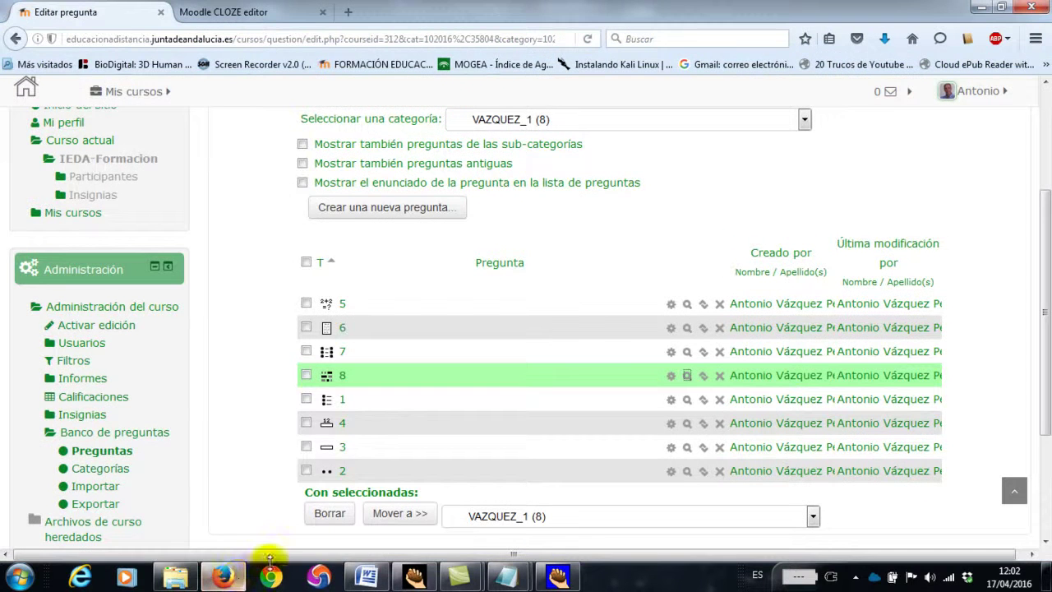
{"action": "left_click", "coordinate": [558, 578]}
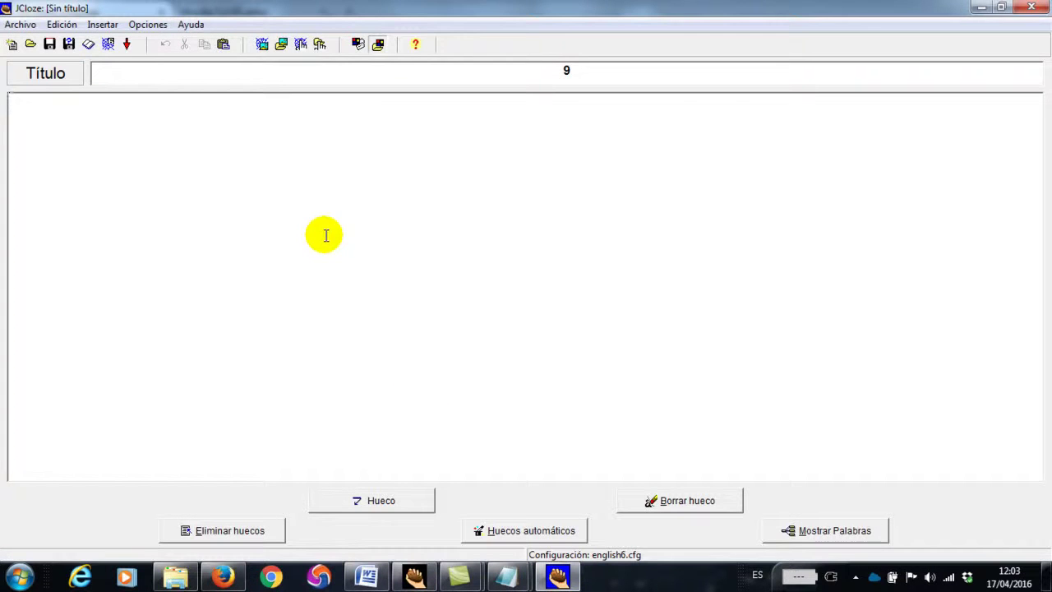
{"action": "key", "text": "ctrl+v"}
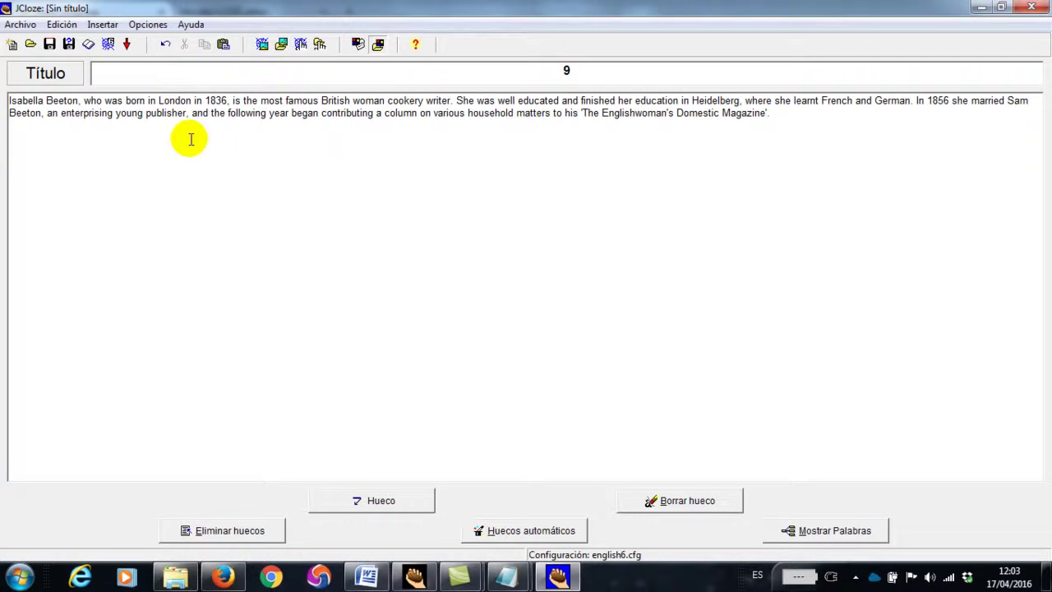
- Create gaps for "was" before "born in London", "She" opening the second sentence, and "where" after "Heidelberg", without clues or alternative answers
{"action": "double_click", "coordinate": [113, 102]}
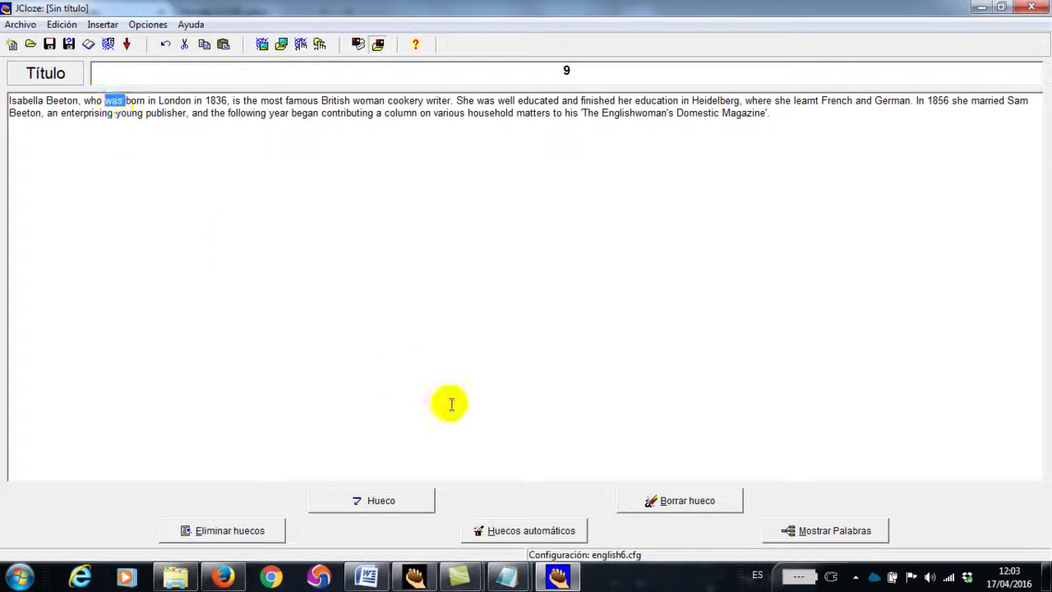
{"action": "left_click", "coordinate": [400, 500]}
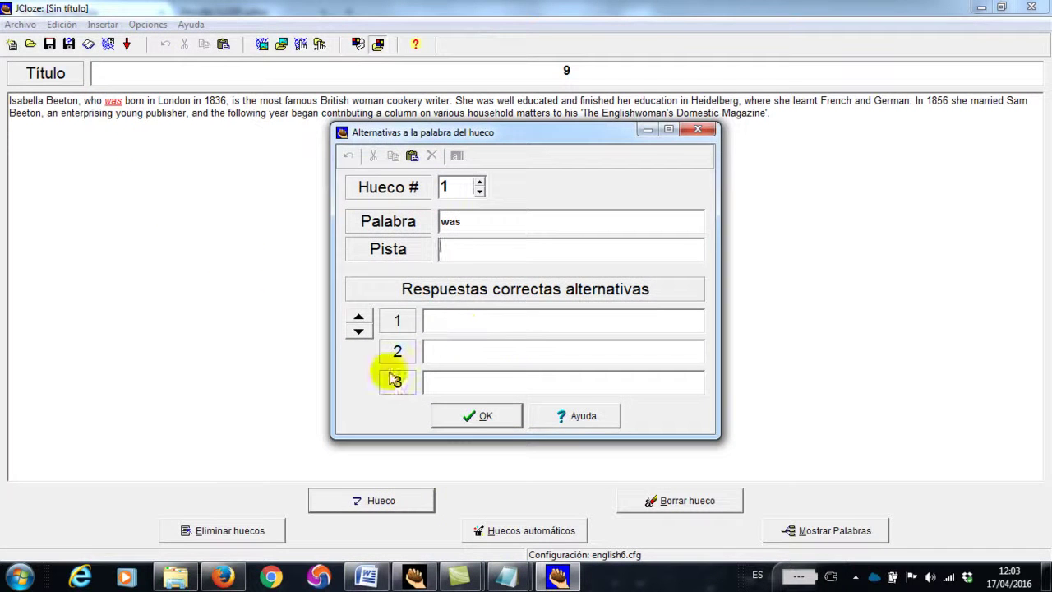
{"action": "left_click", "coordinate": [500, 415]}
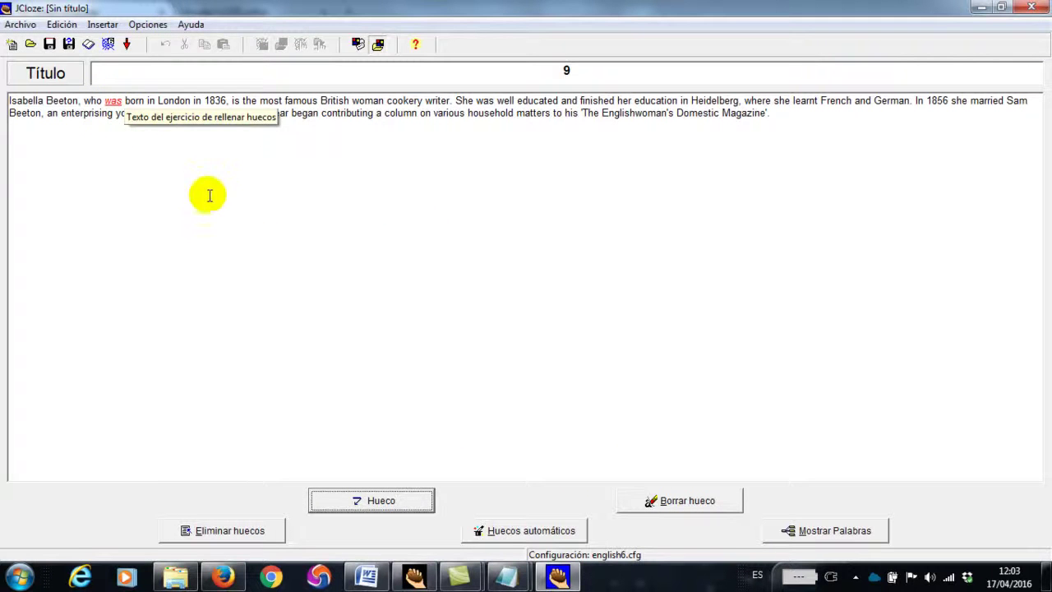
{"action": "double_click", "coordinate": [466, 102]}
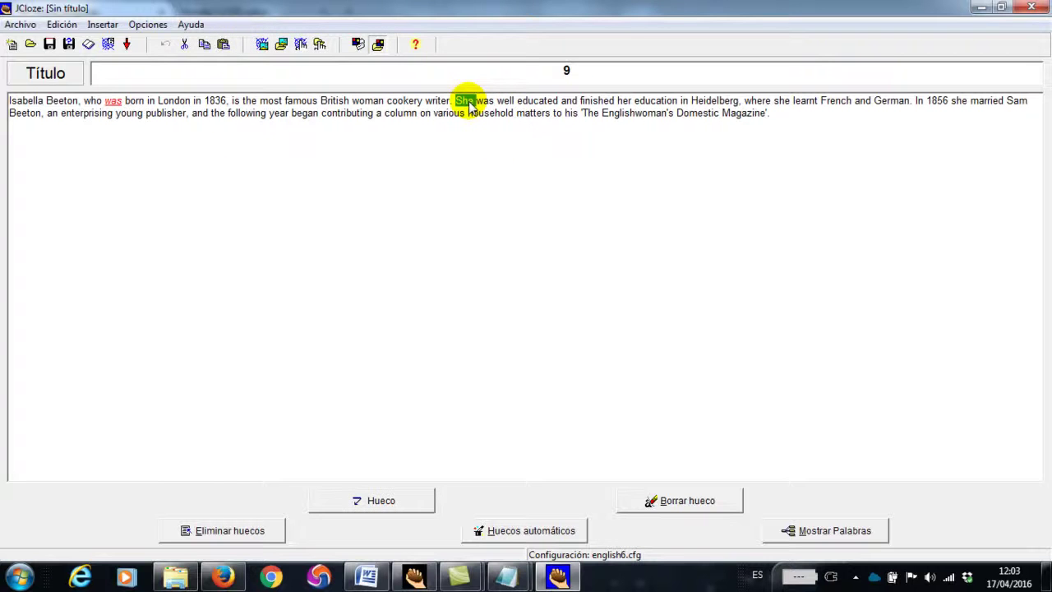
{"action": "left_click", "coordinate": [403, 502]}
{"action": "left_click", "coordinate": [484, 418]}
{"action": "double_click", "coordinate": [758, 101]}
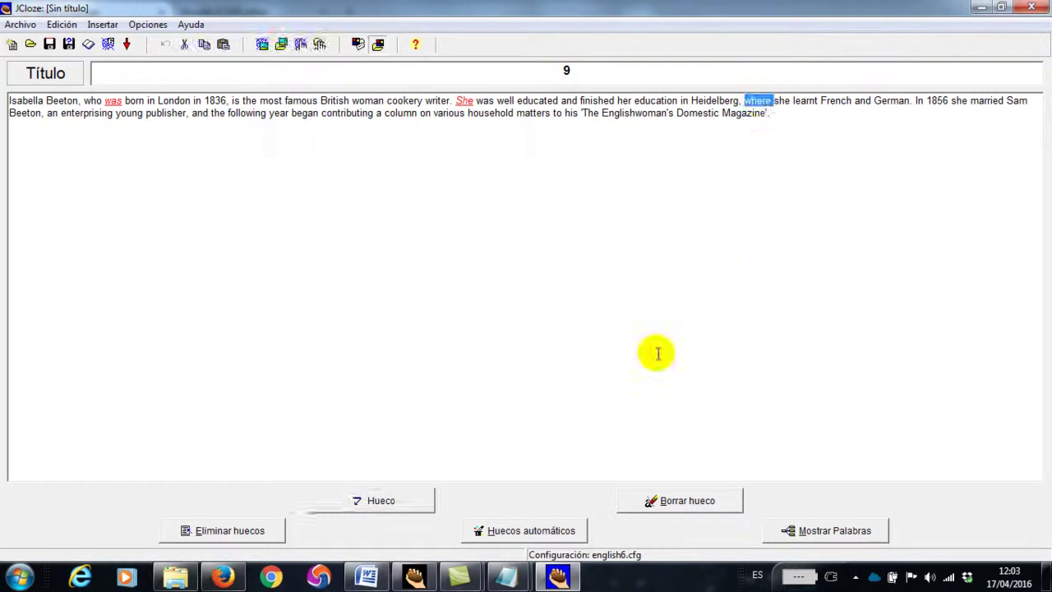
{"action": "left_click", "coordinate": [421, 505]}
{"action": "left_click", "coordinate": [480, 416]}
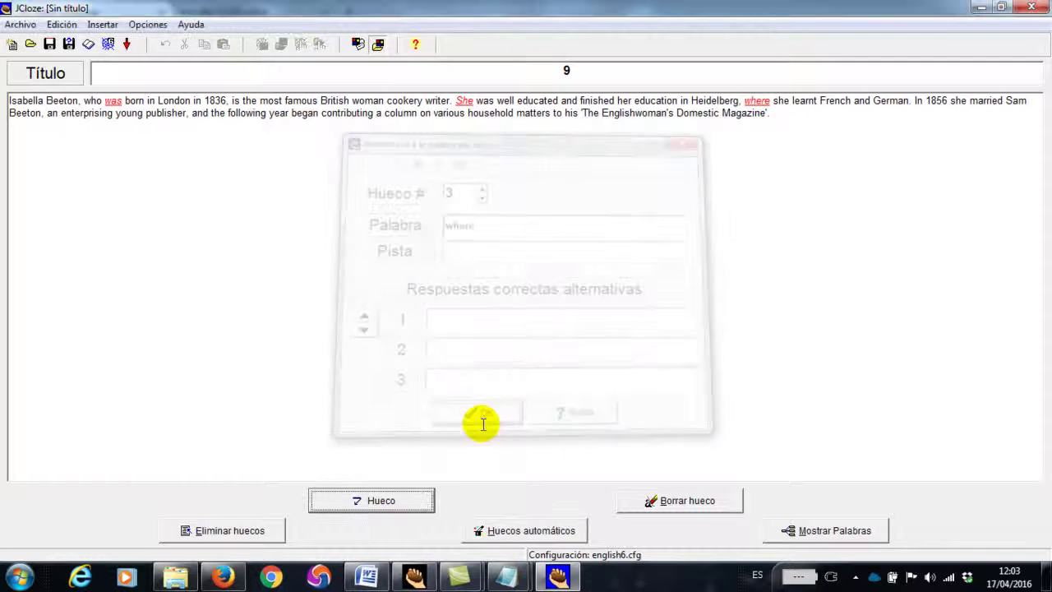
- Create a gap for "began" after "the following year" with "started" as the first alternative correct answer
{"action": "double_click", "coordinate": [304, 113]}
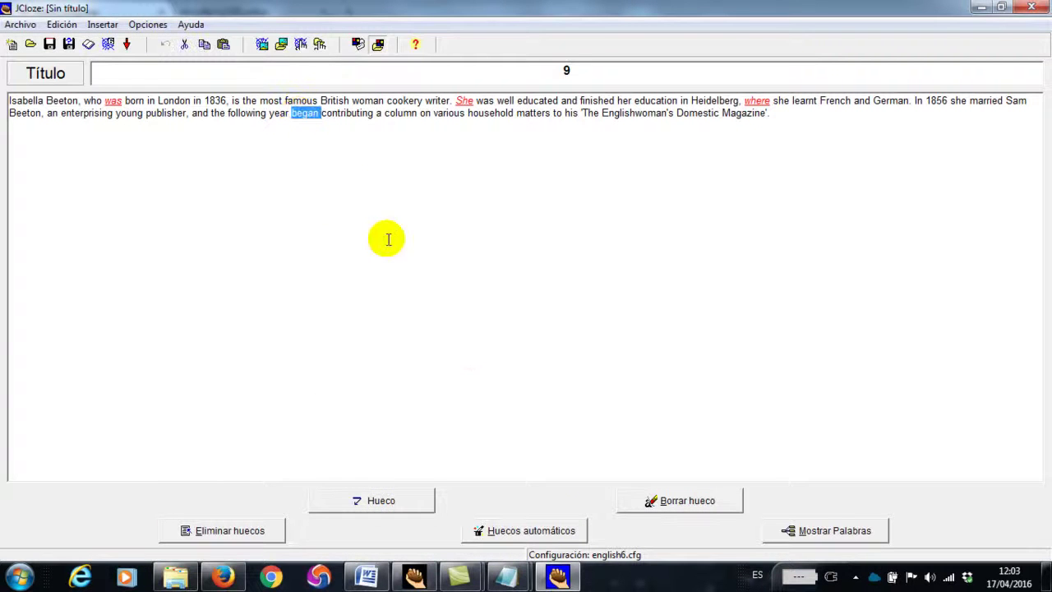
{"action": "left_click", "coordinate": [399, 499]}
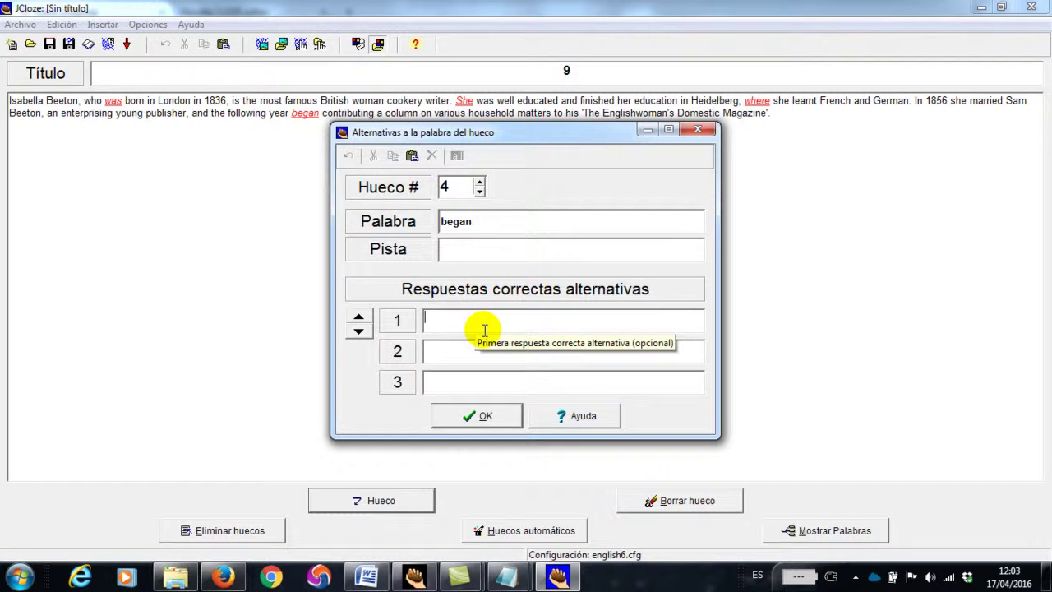
{"action": "type", "text": "started"}
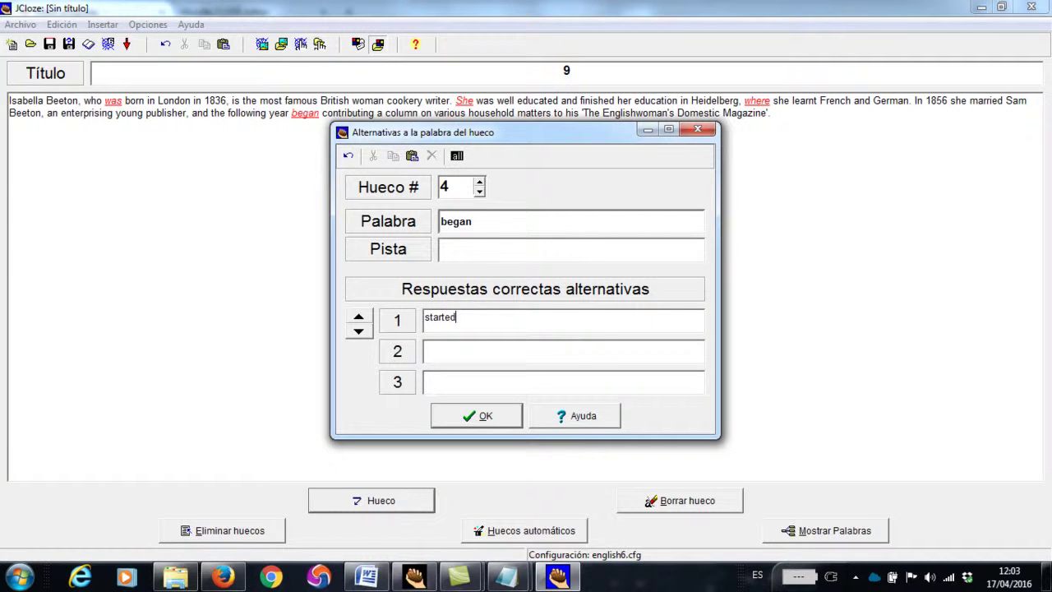
{"action": "left_click", "coordinate": [486, 415]}
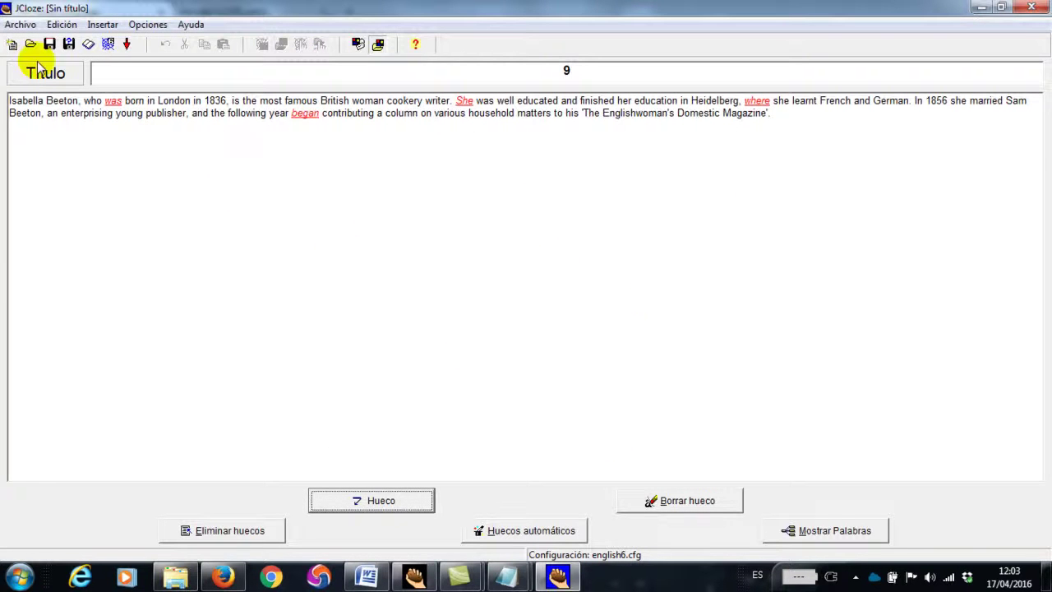
- Save the JCloze exercise as cloze in the 9_cloze folder
{"action": "left_click", "coordinate": [12, 24]}
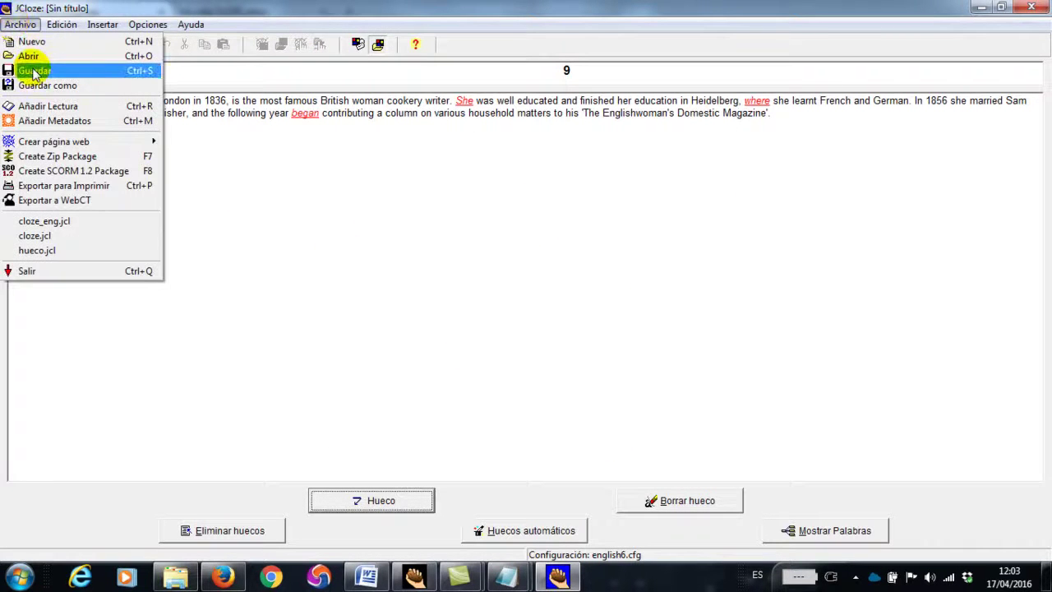
{"action": "left_click", "coordinate": [30, 69]}
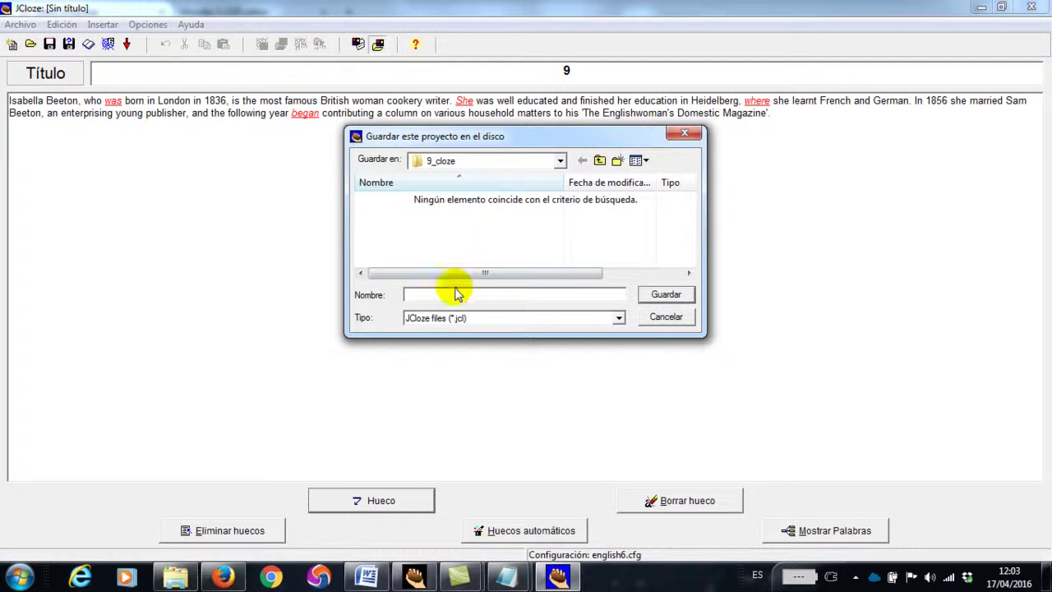
{"action": "type", "text": "cloze"}
{"action": "left_click", "coordinate": [666, 294]}
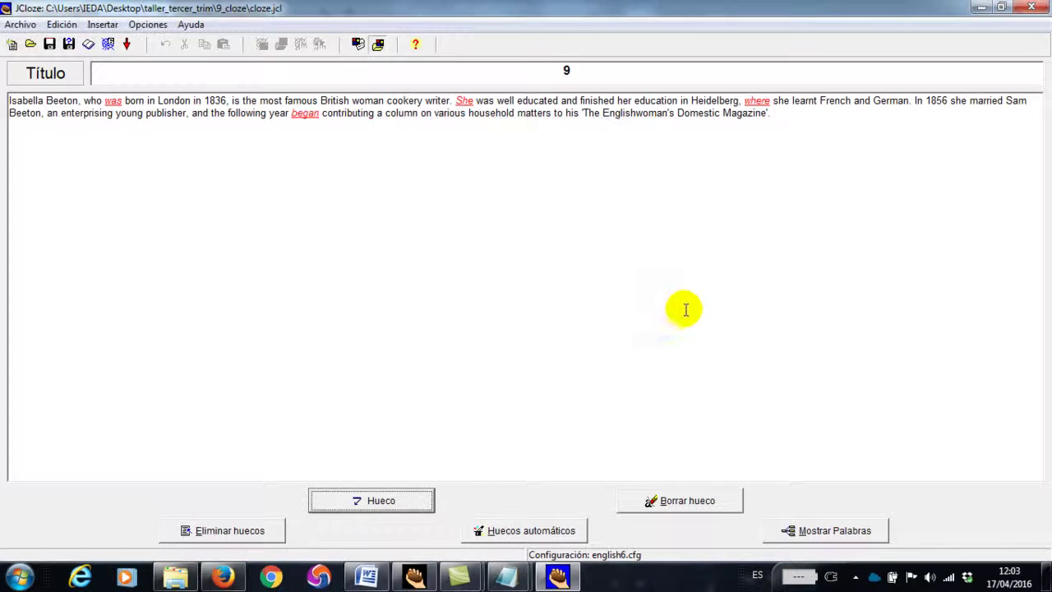
- Switch to the Moodle question bank in Firefox, start a question import, and choose the Hot Potatoes XML file format
{"action": "left_click", "coordinate": [982, 8]}
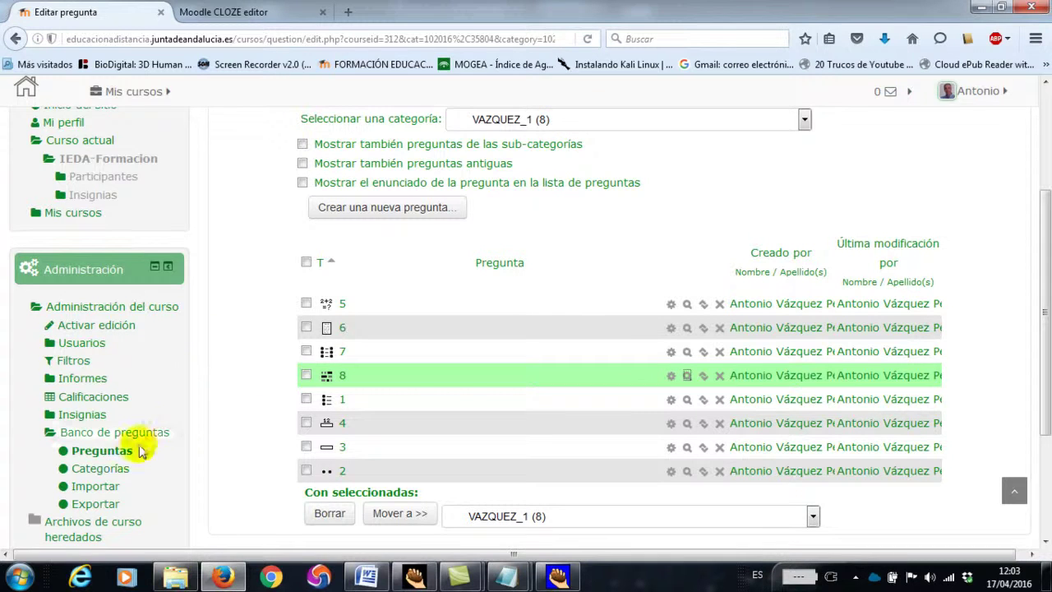
{"action": "left_click", "coordinate": [112, 489]}
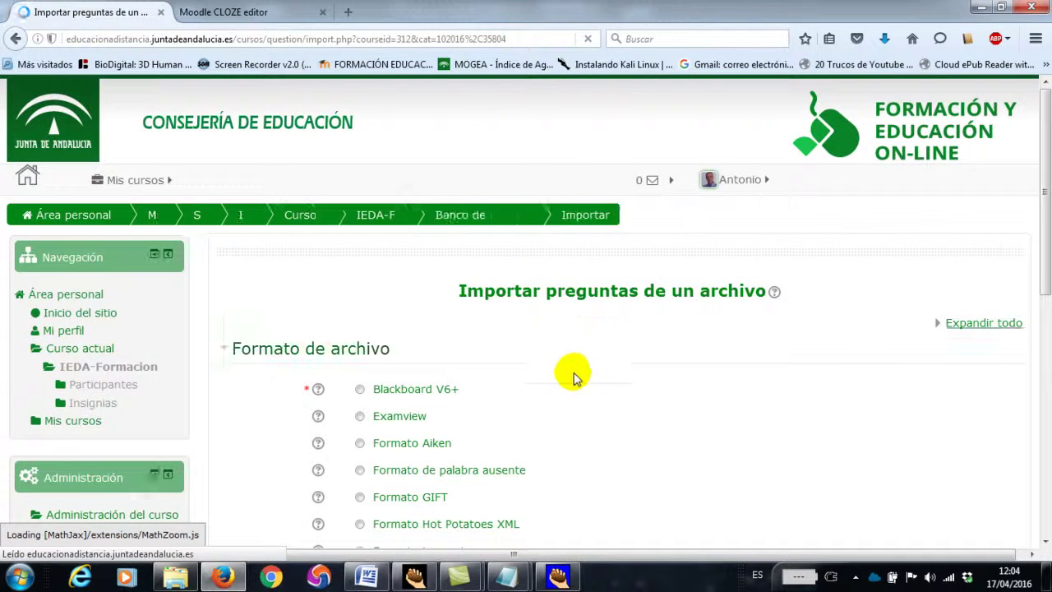
{"action": "left_click", "coordinate": [422, 530]}
{"action": "scroll", "coordinate": [752, 399], "scroll_direction": "down", "scroll_amount": 5}
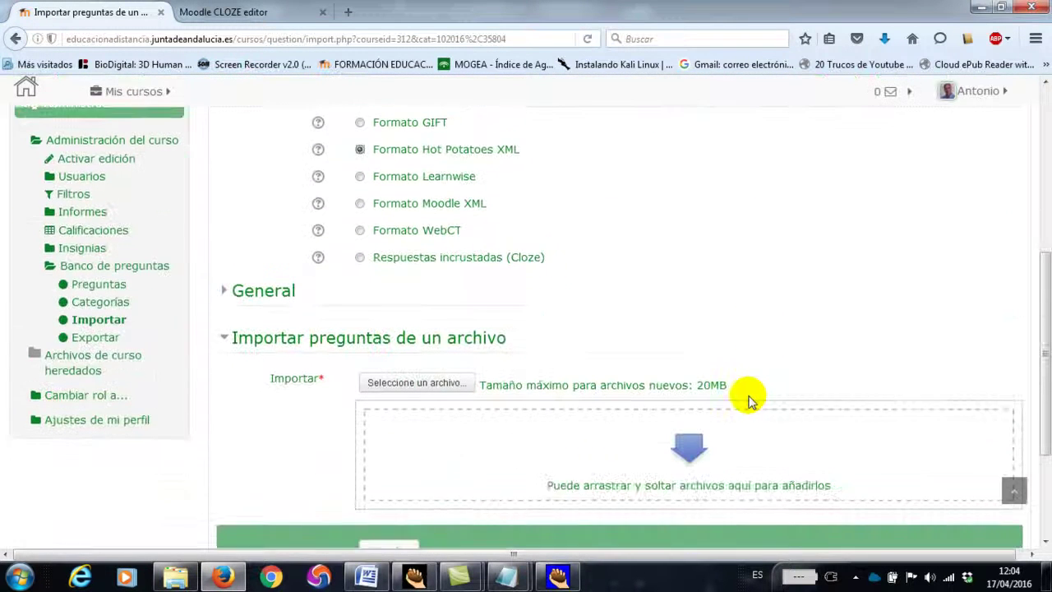
- Upload the cloze JCloze file from the 9_cloze folder and import its question
{"action": "left_click", "coordinate": [431, 383]}
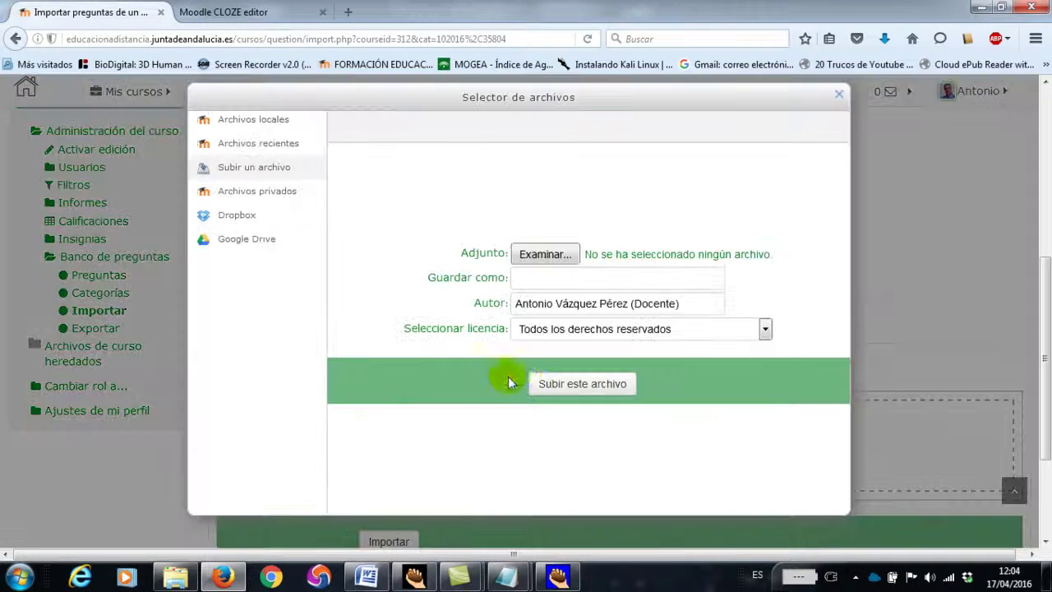
{"action": "left_click", "coordinate": [561, 255]}
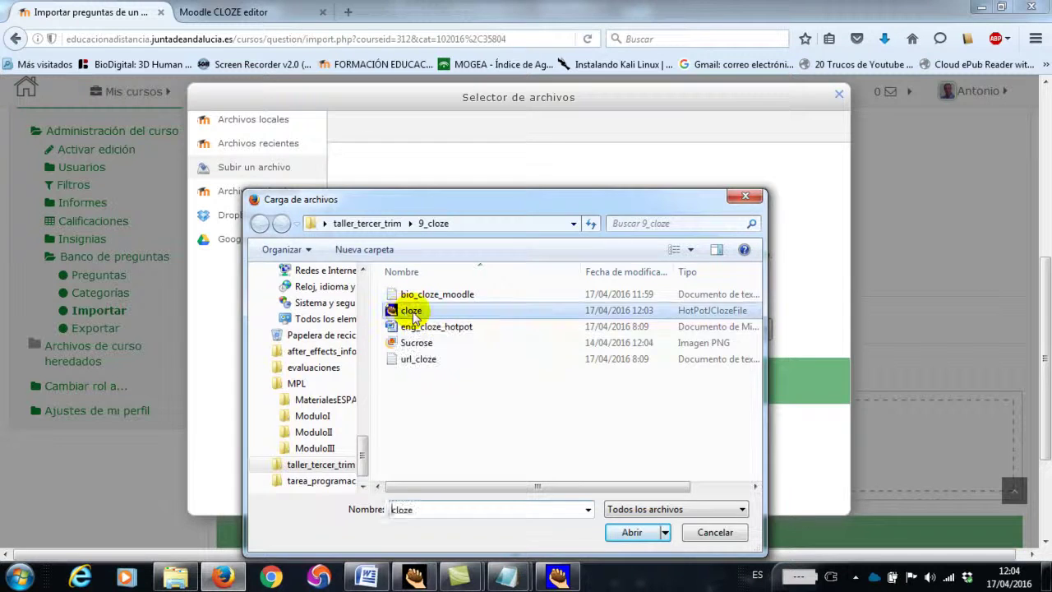
{"action": "double_click", "coordinate": [413, 312]}
{"action": "left_click", "coordinate": [587, 385]}
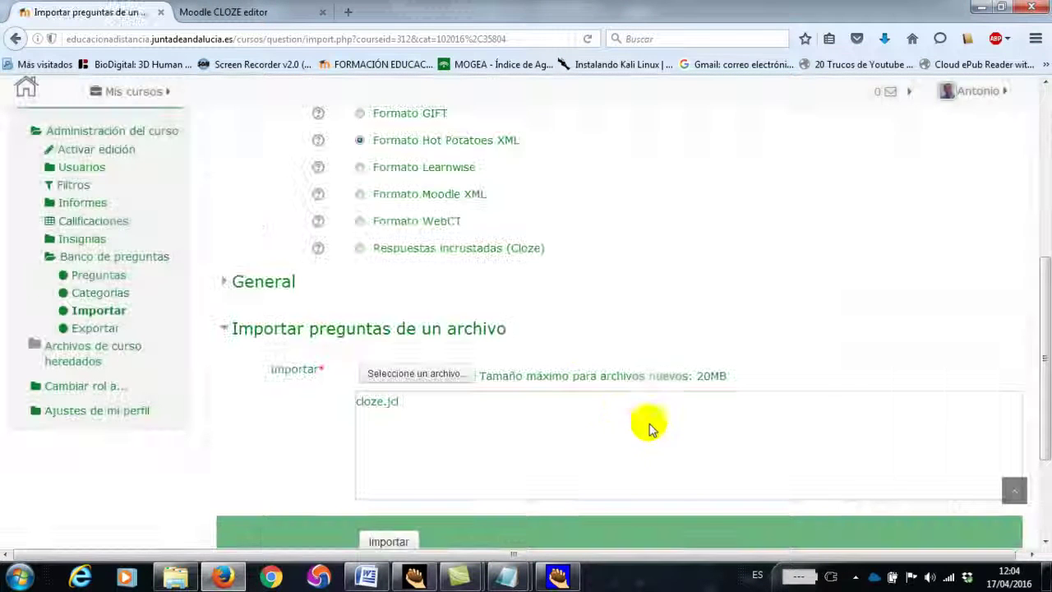
{"action": "left_click", "coordinate": [396, 538]}
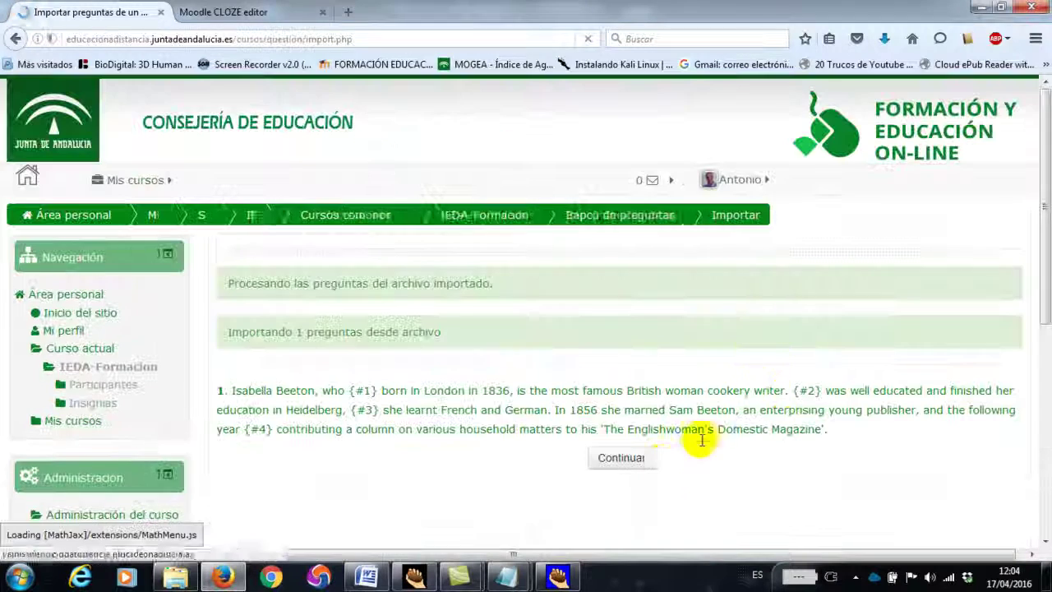
- Continue to the question bank after the import and open a preview of question 9
{"action": "left_click", "coordinate": [643, 459]}
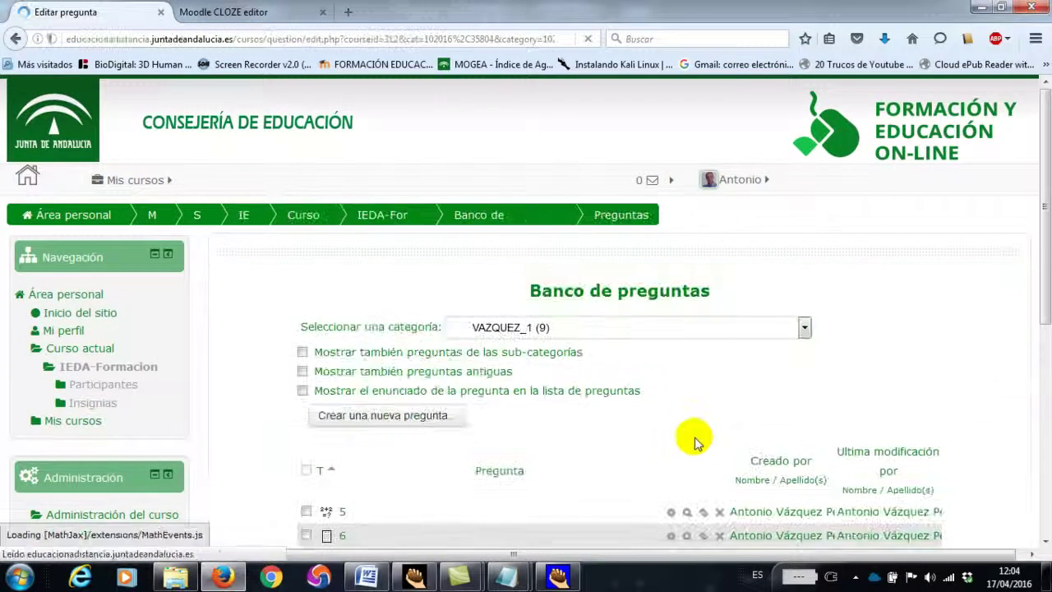
{"action": "scroll", "coordinate": [693, 415], "scroll_direction": "down", "scroll_amount": 5}
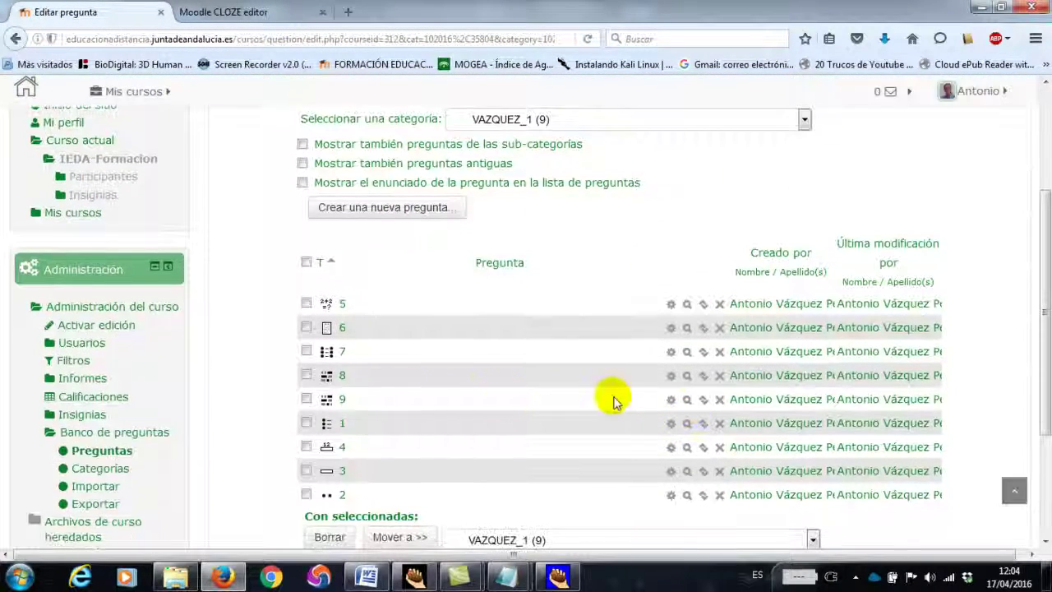
{"action": "left_click", "coordinate": [687, 398]}
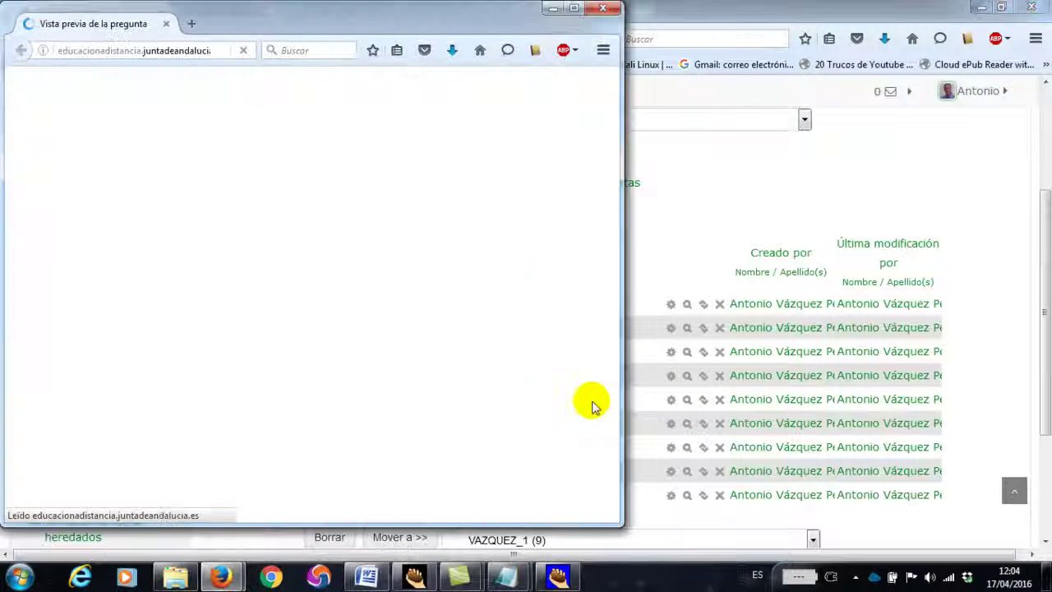